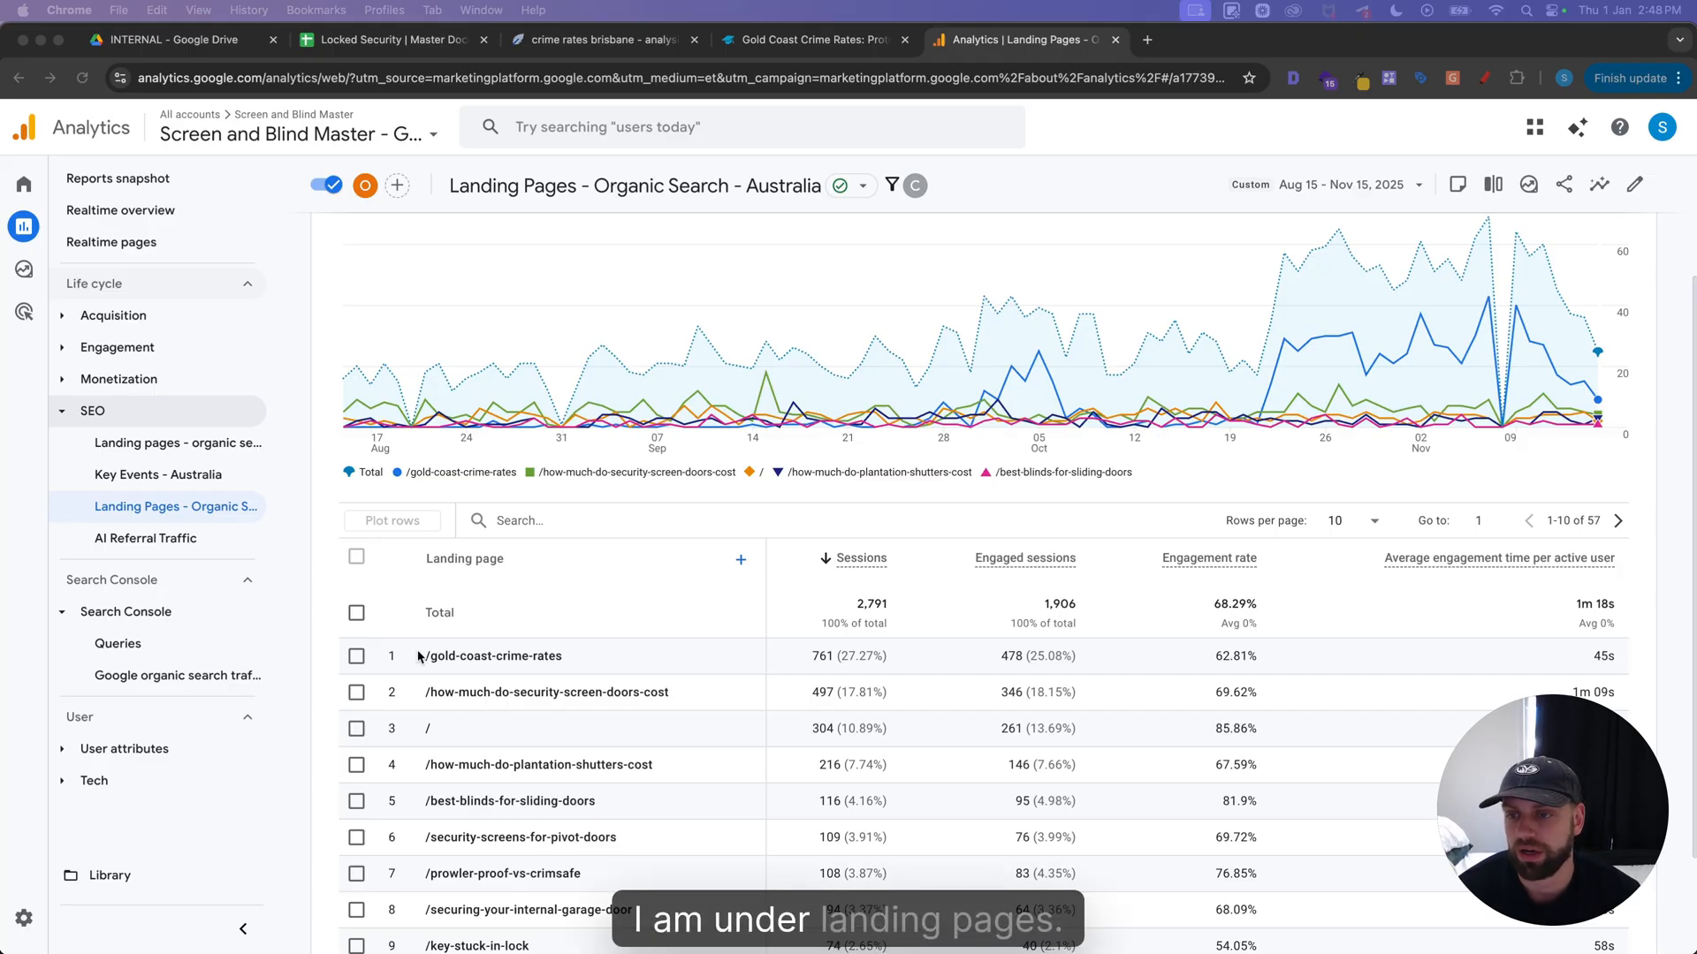
Compare the Aug 15 - Nov 15, 2025 organic landing page data with the previous period, matching the day of week
scroll(524, 590, down, 1)
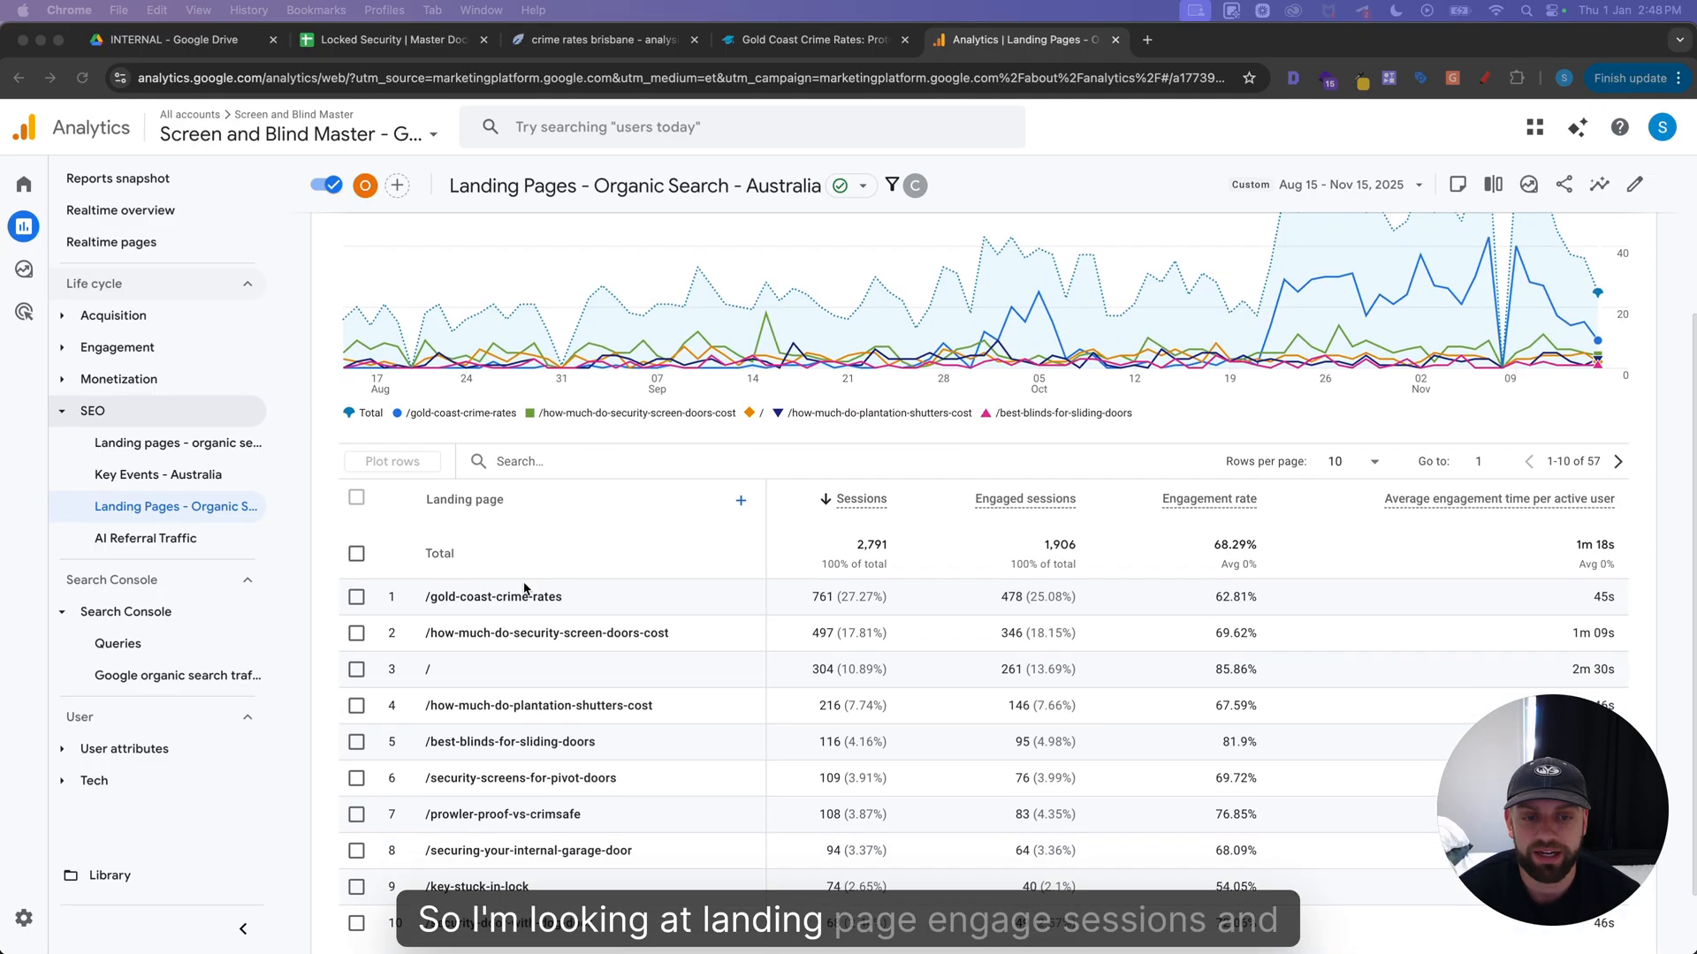
scroll(524, 590, down, 1)
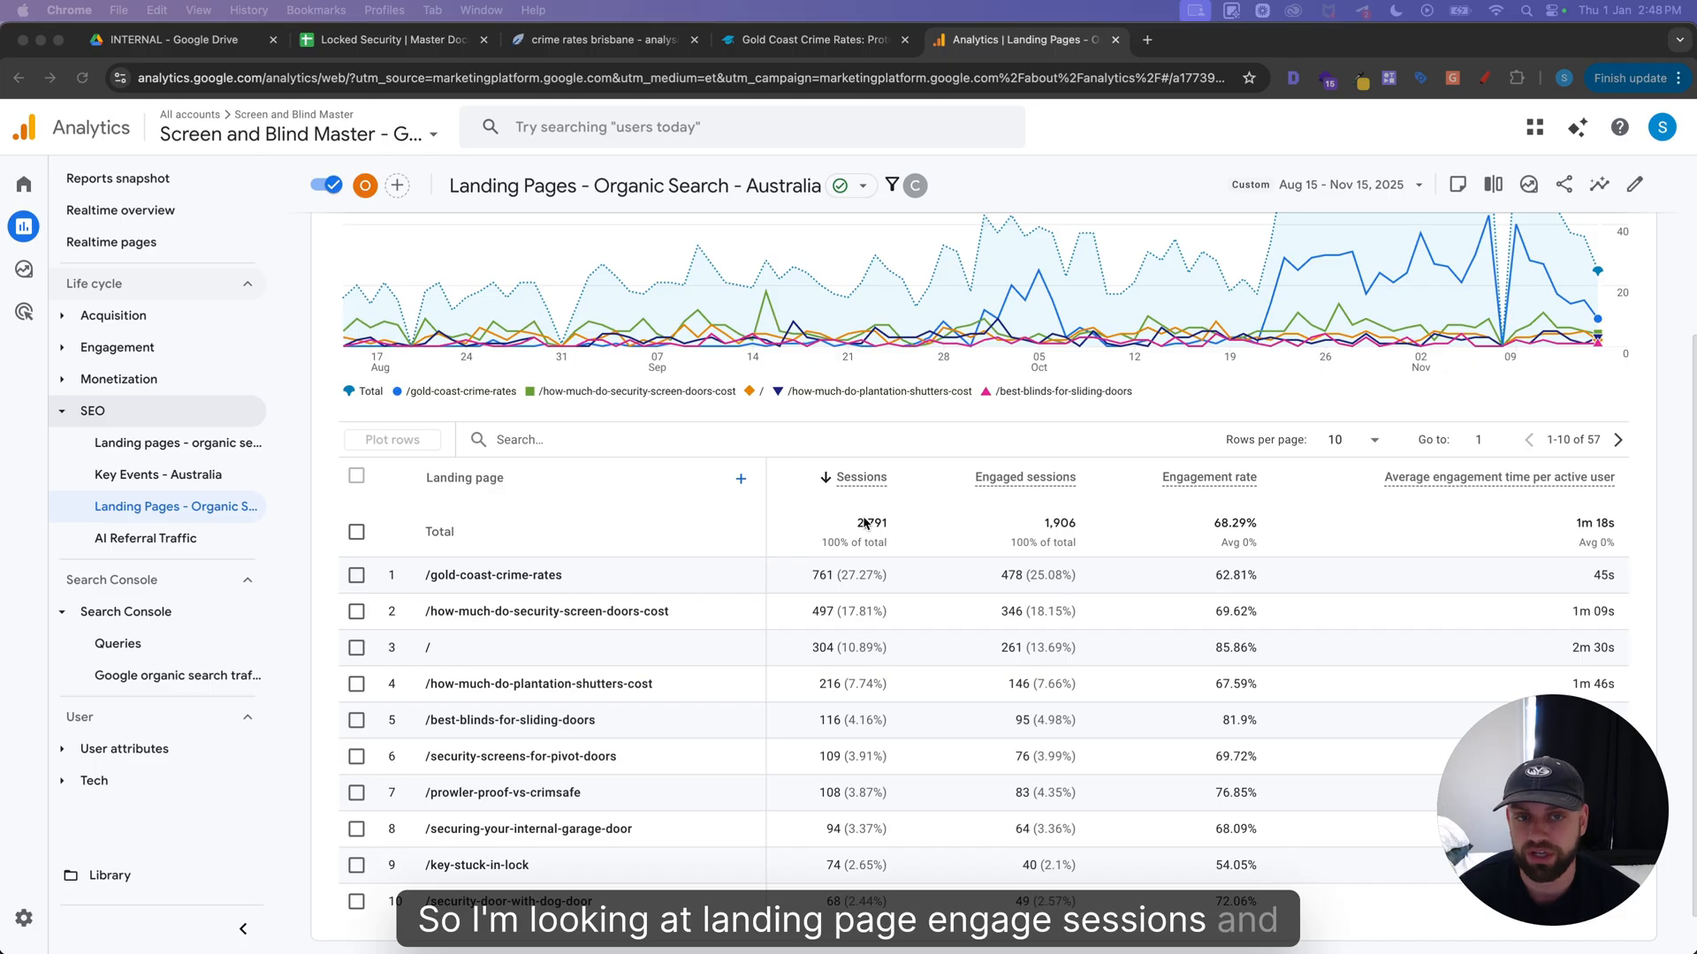
scroll(865, 523, up, 1)
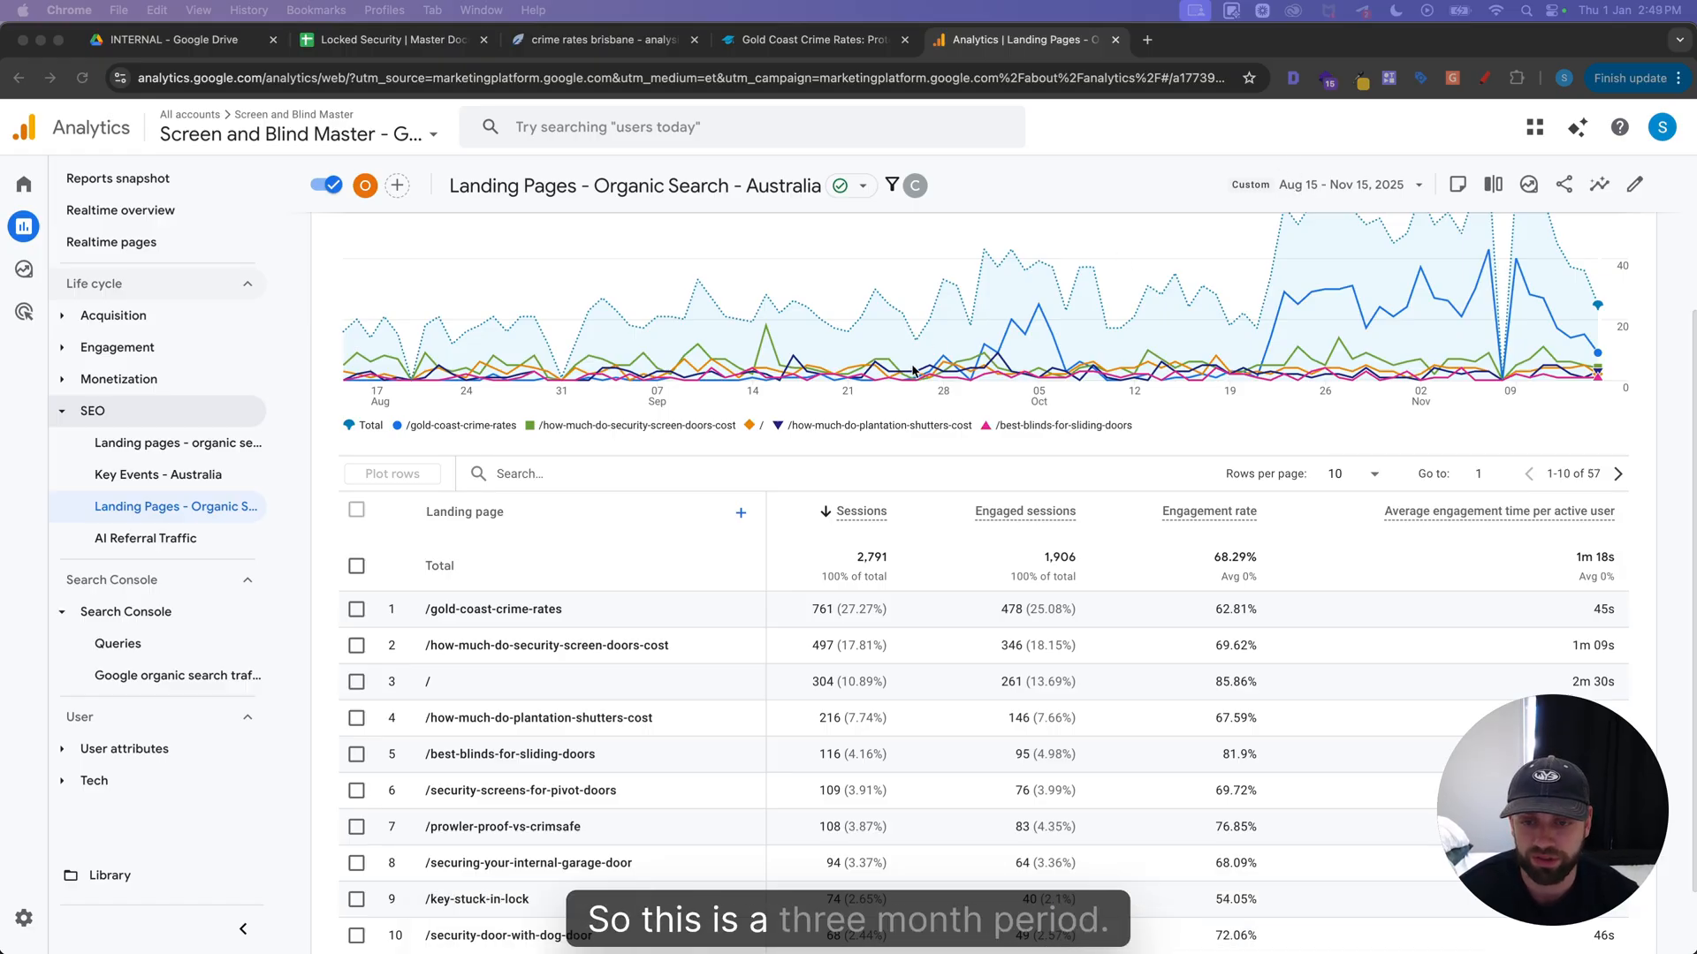
scroll(800, 422, down, 1)
scroll(802, 417, down, 1)
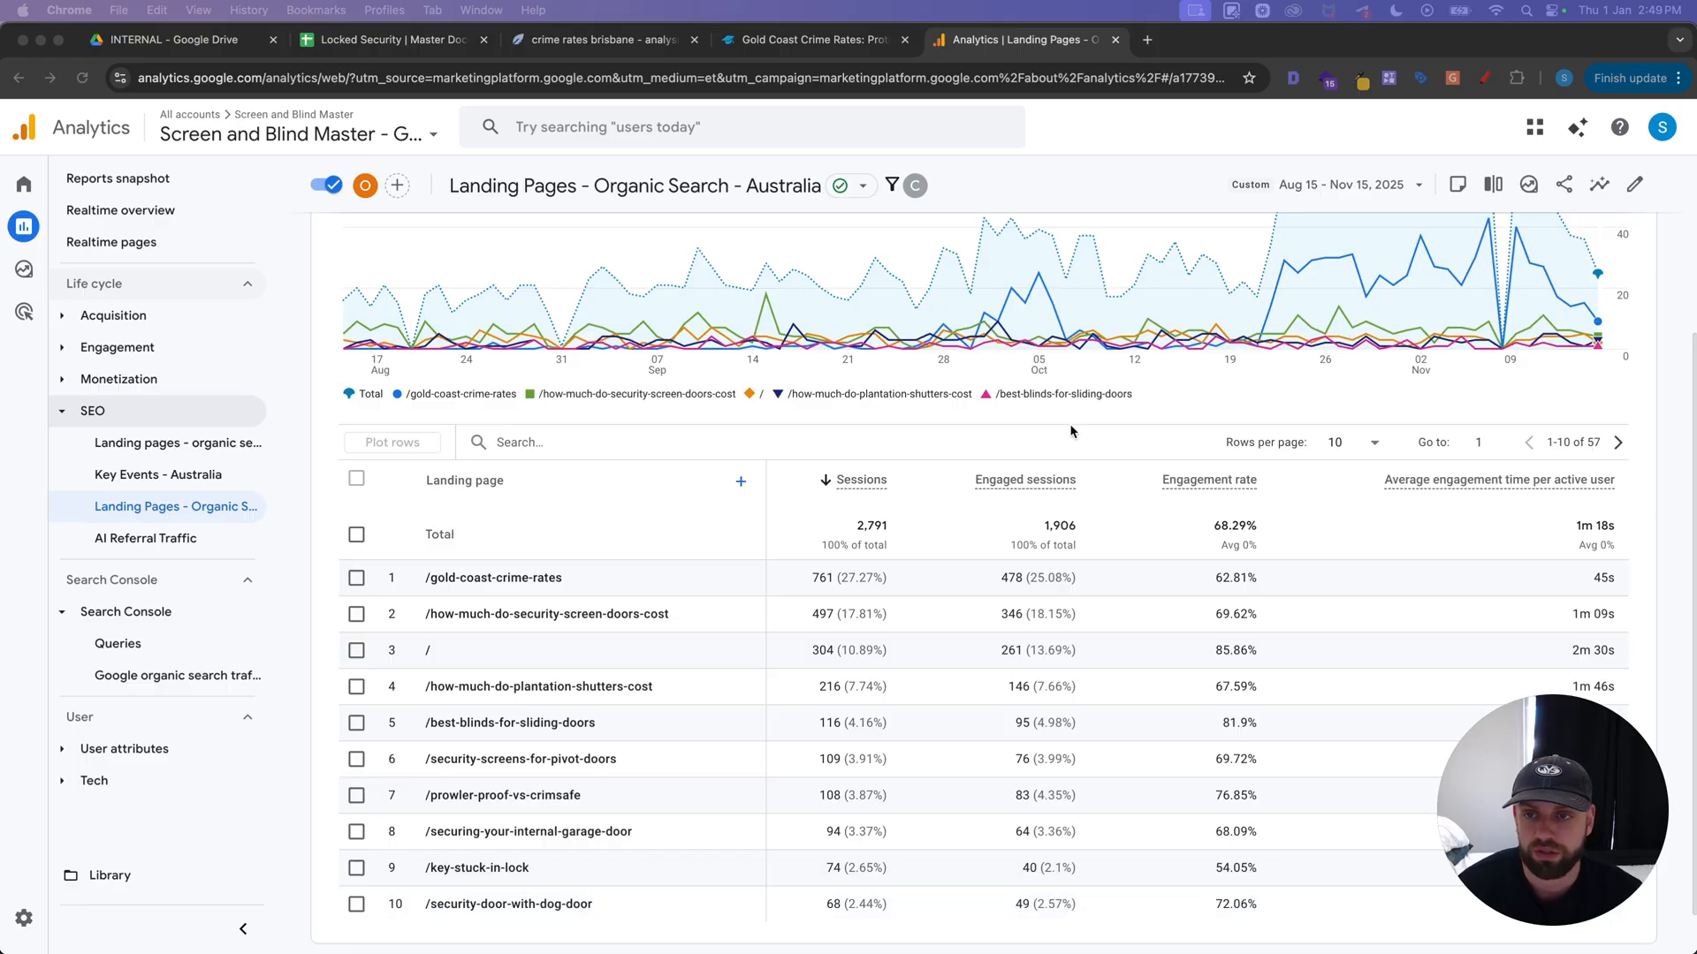
scroll(1290, 274, up, 1)
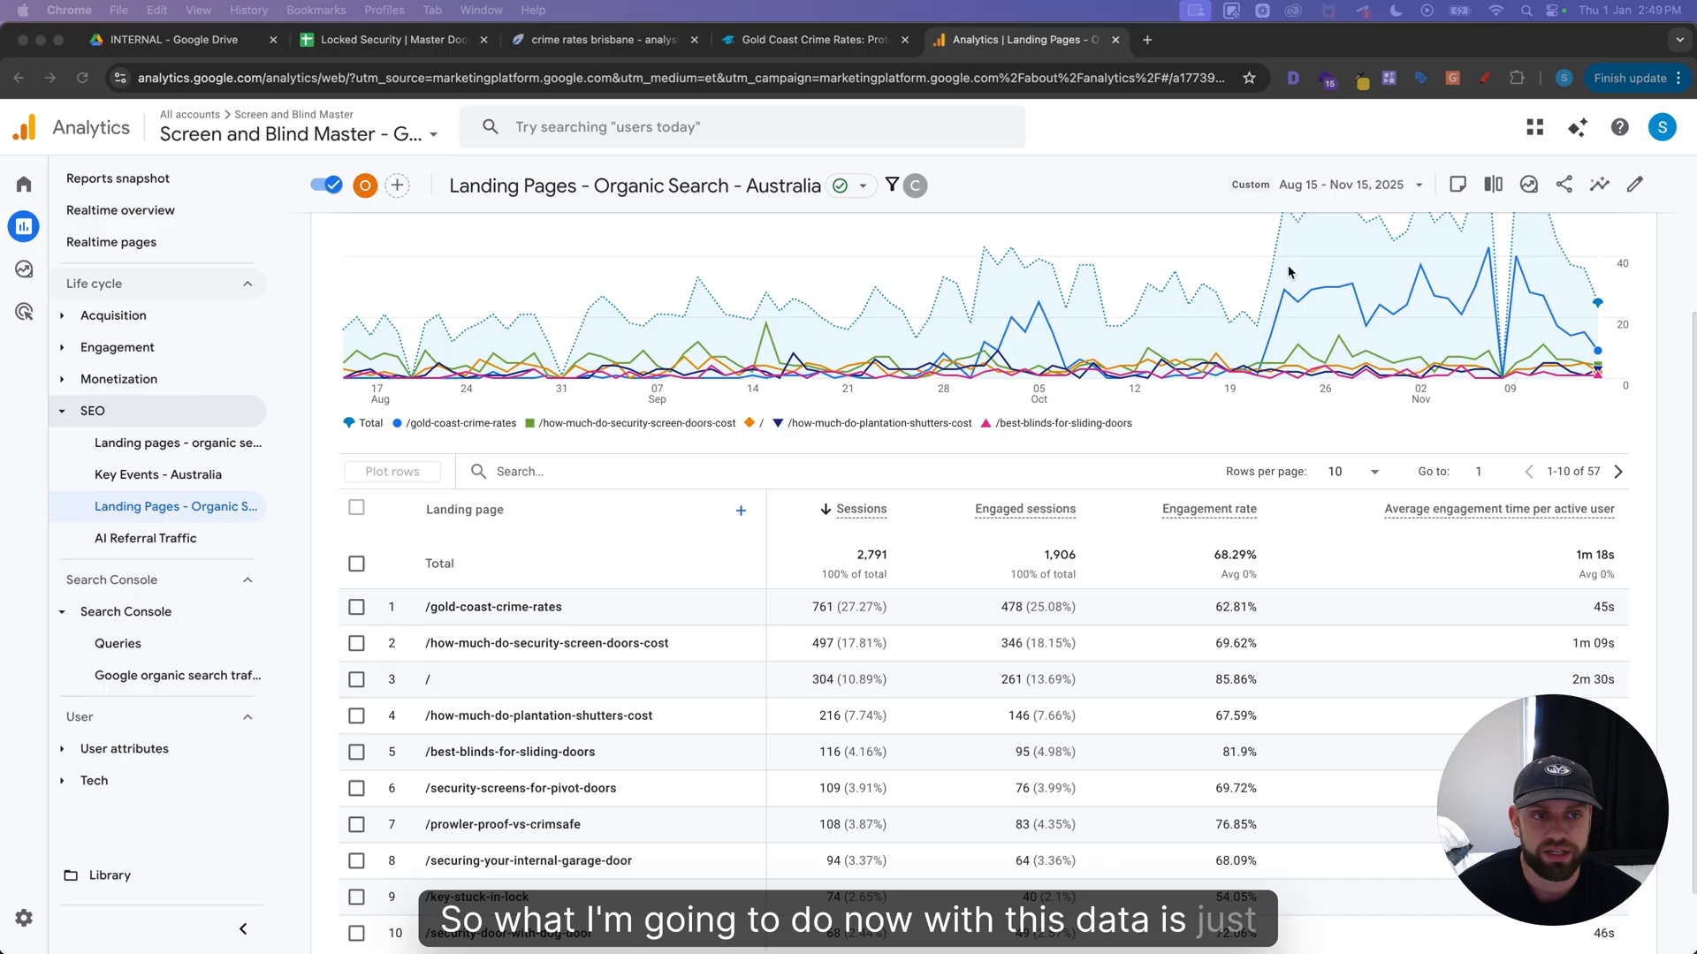
click(1341, 185)
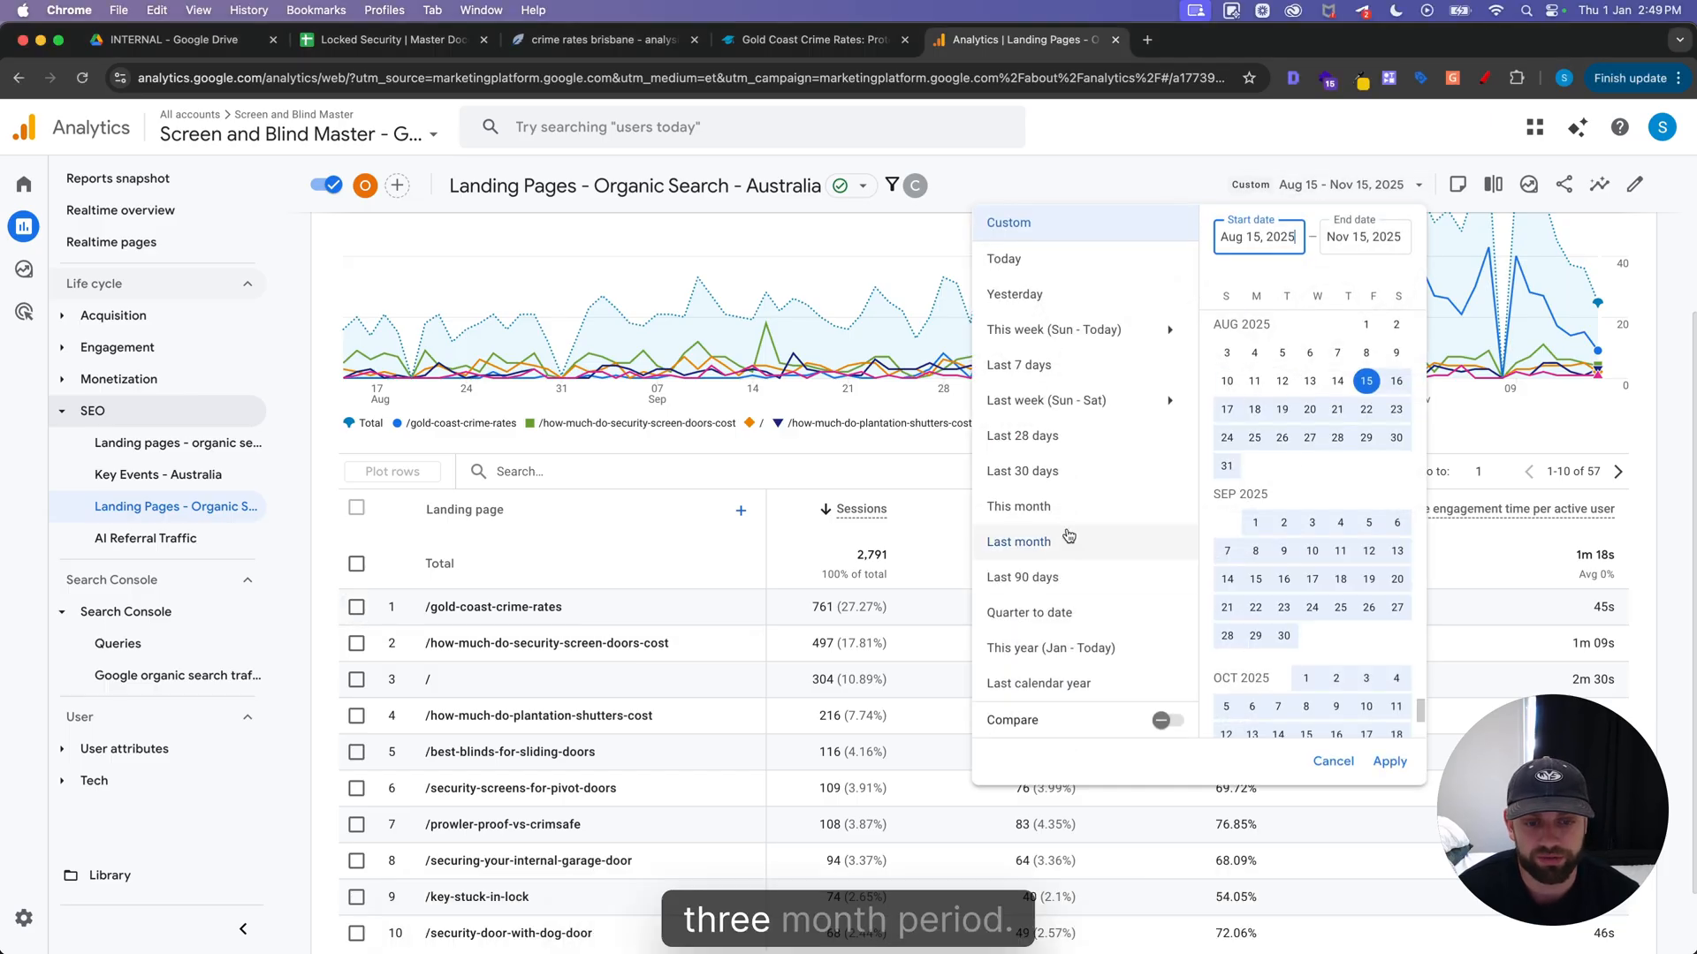
click(1165, 721)
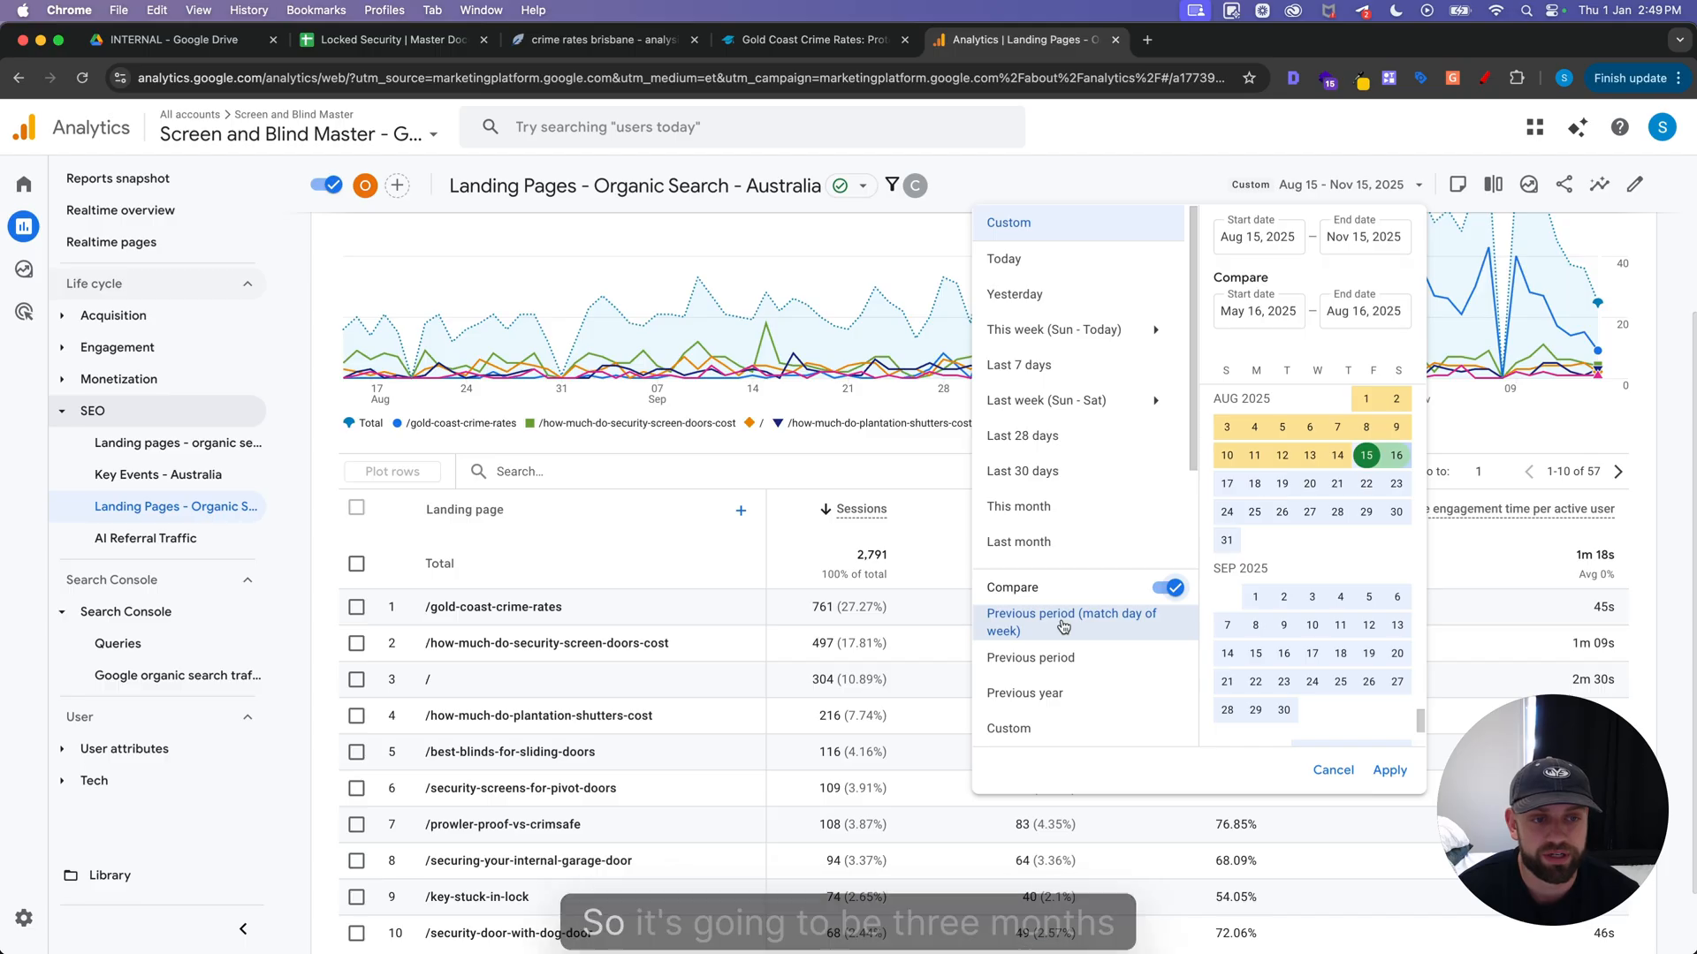
click(1389, 771)
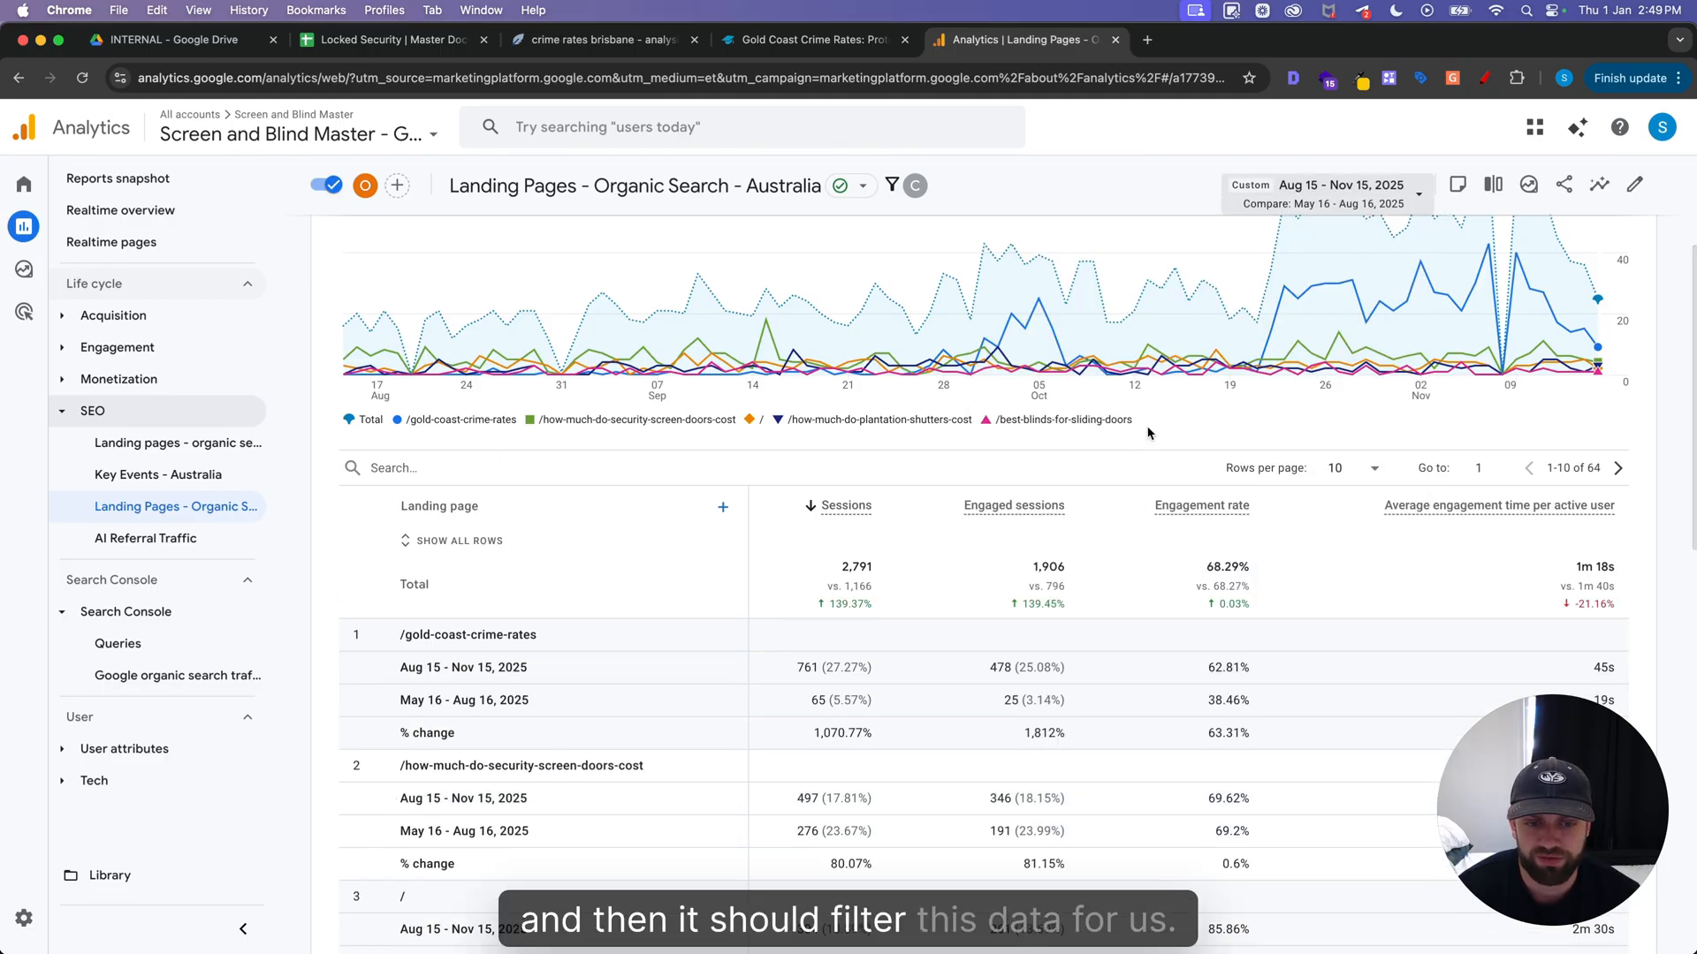
Examine the period-over-period change in sessions and engaged sessions for each of the ten listed landing pages
scroll(1148, 432, down, 1)
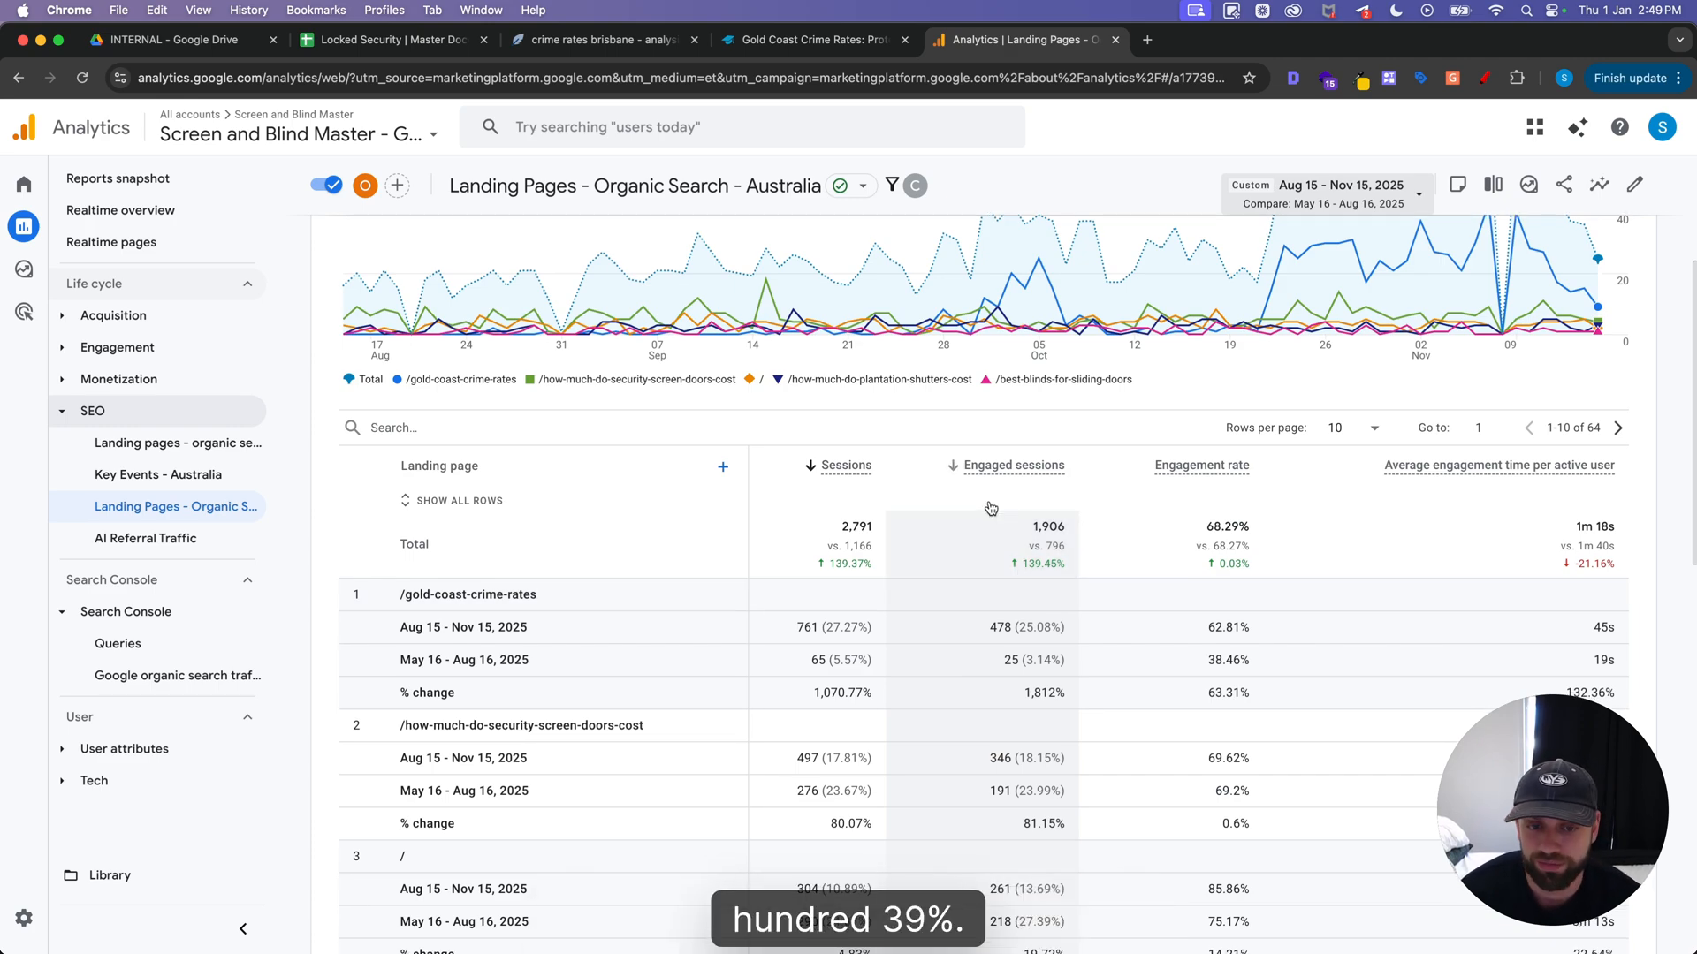
scroll(1030, 568, down, 1)
scroll(820, 698, down, 3)
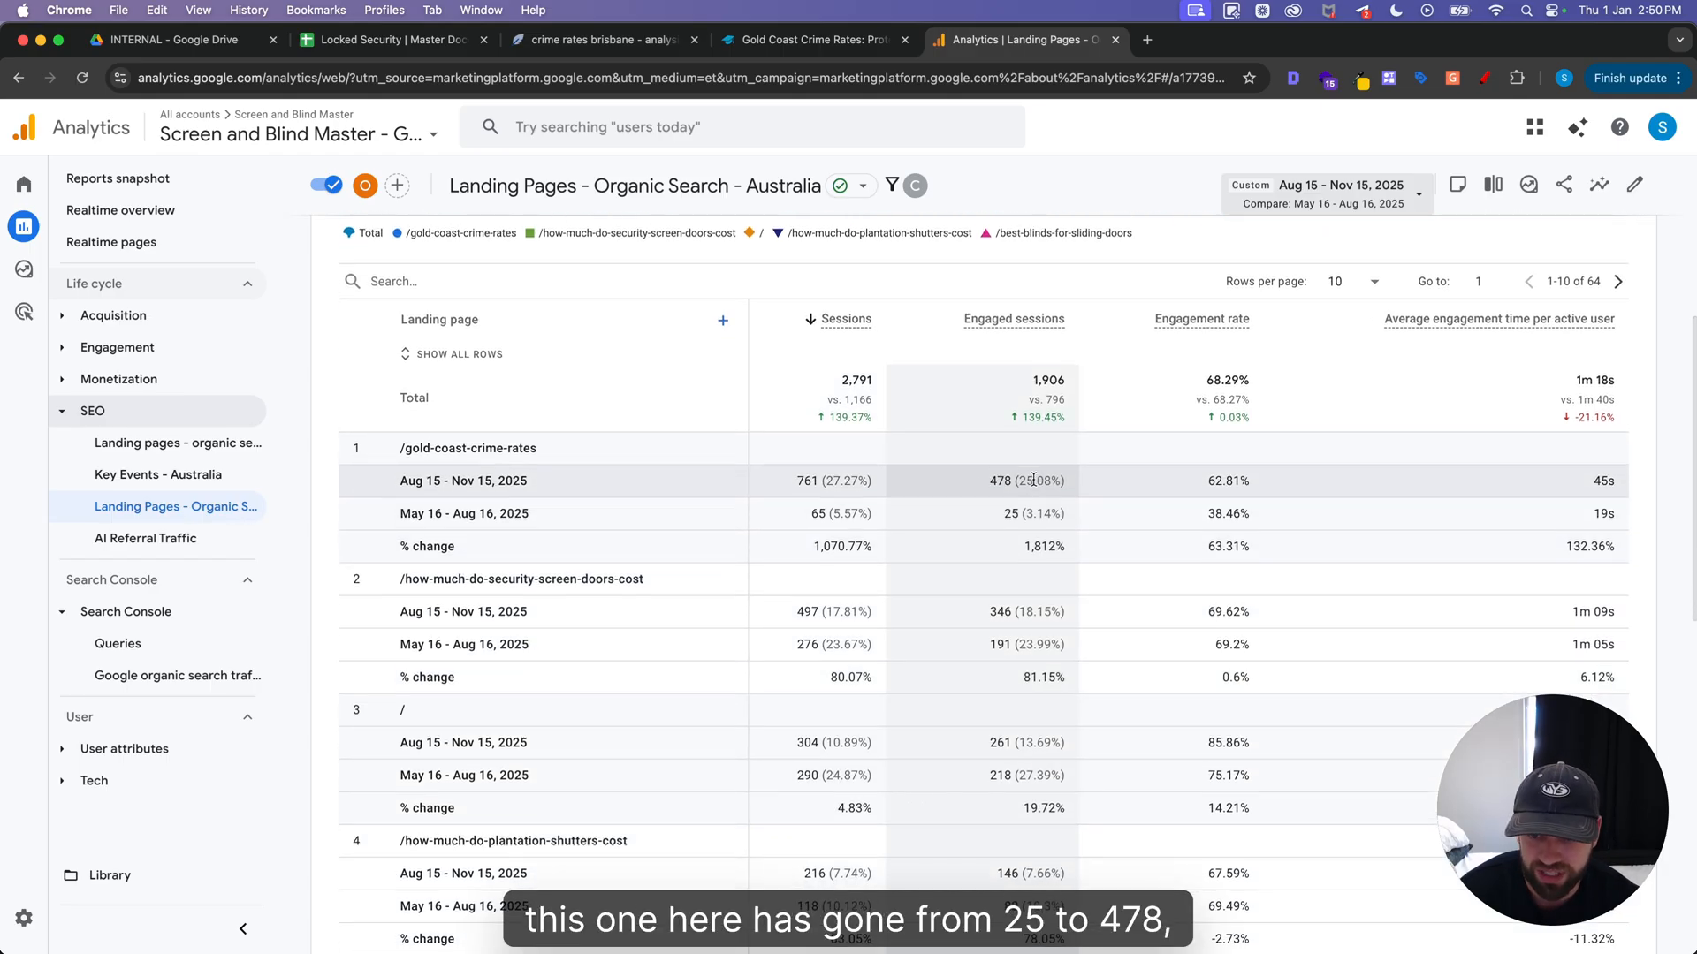
scroll(1016, 495, down, 2)
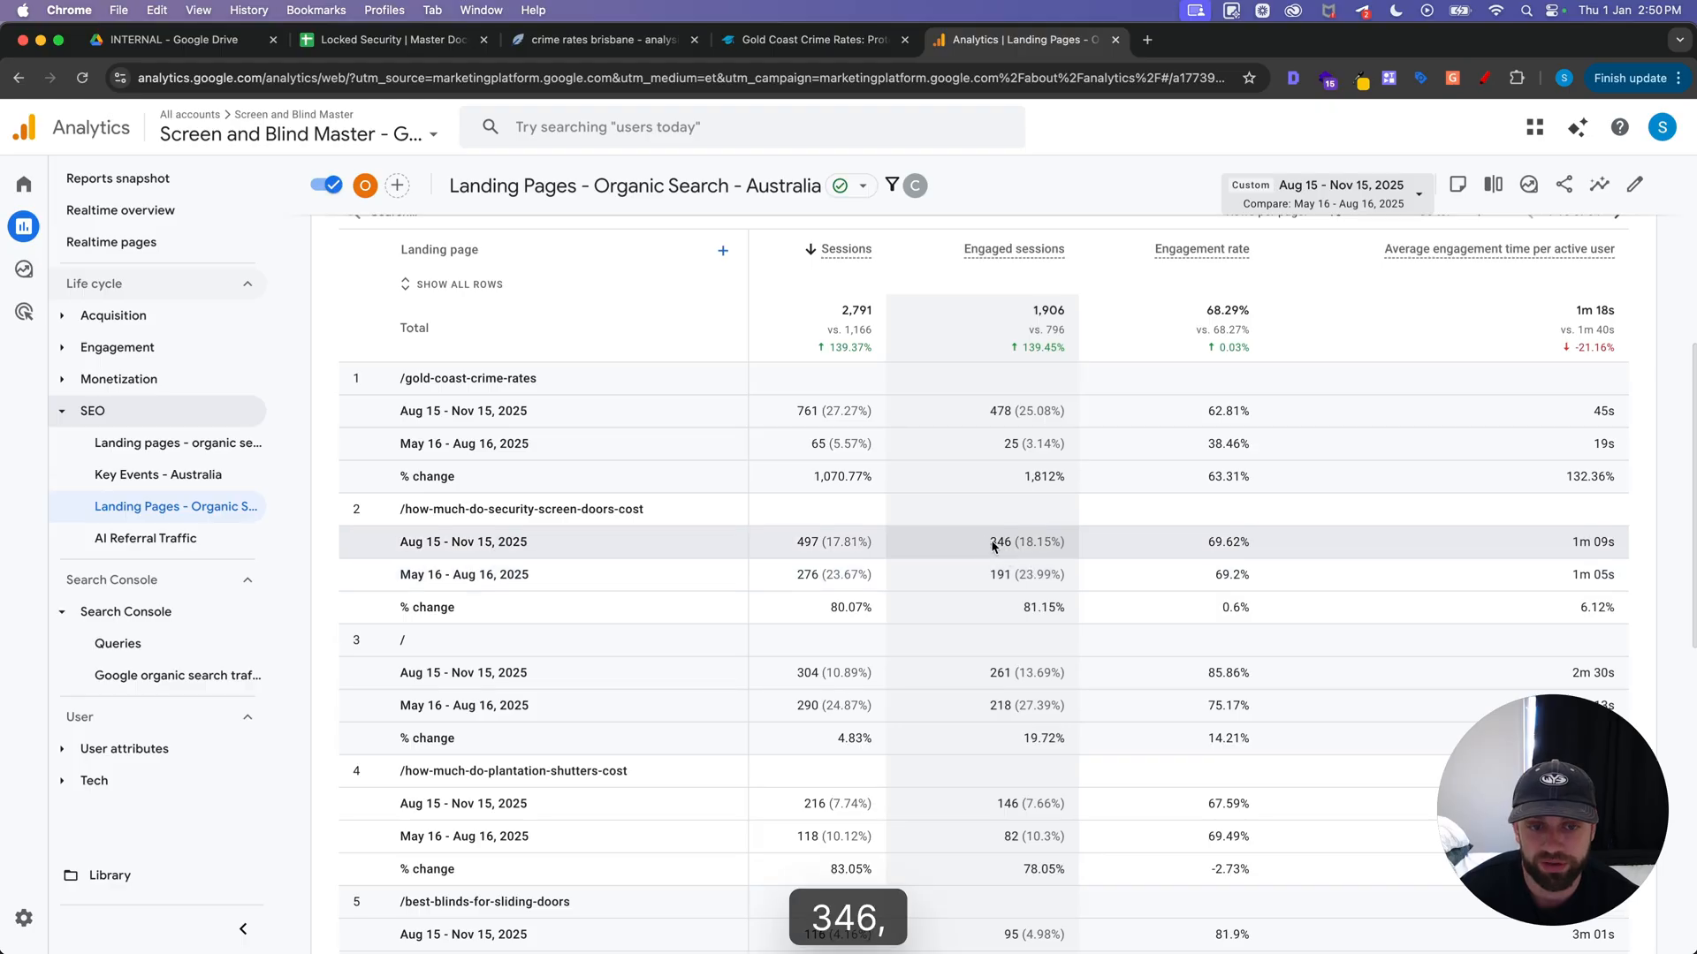
scroll(1016, 578, down, 2)
scroll(990, 583, down, 5)
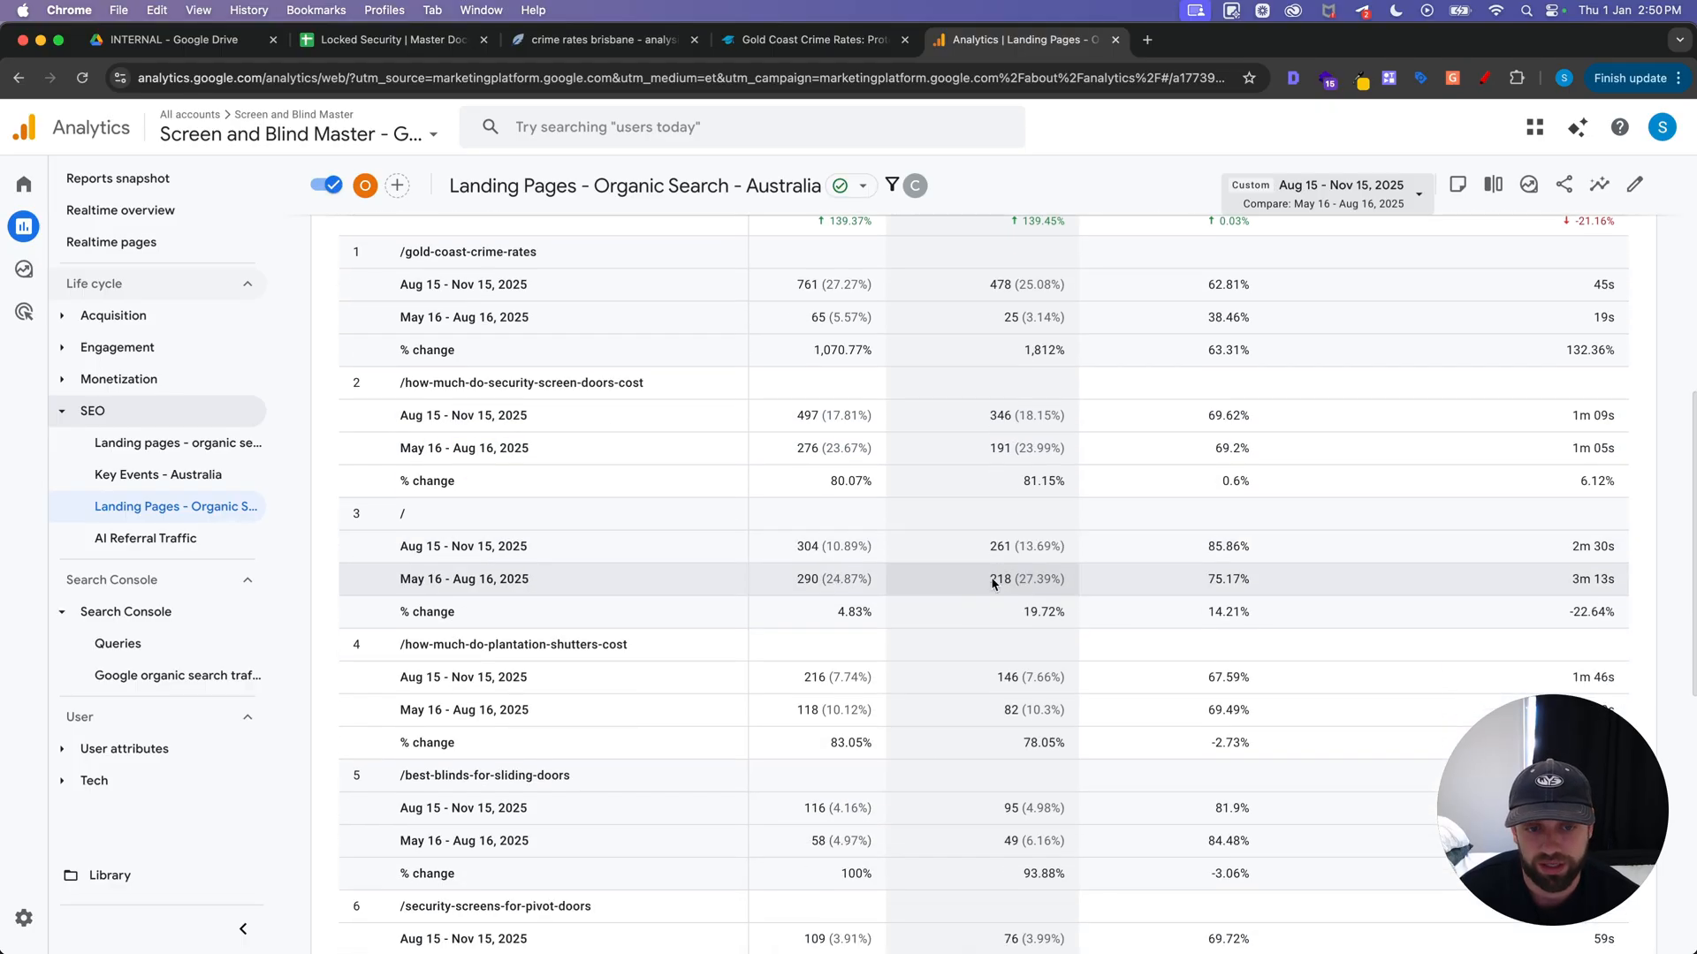
scroll(979, 556, down, 2)
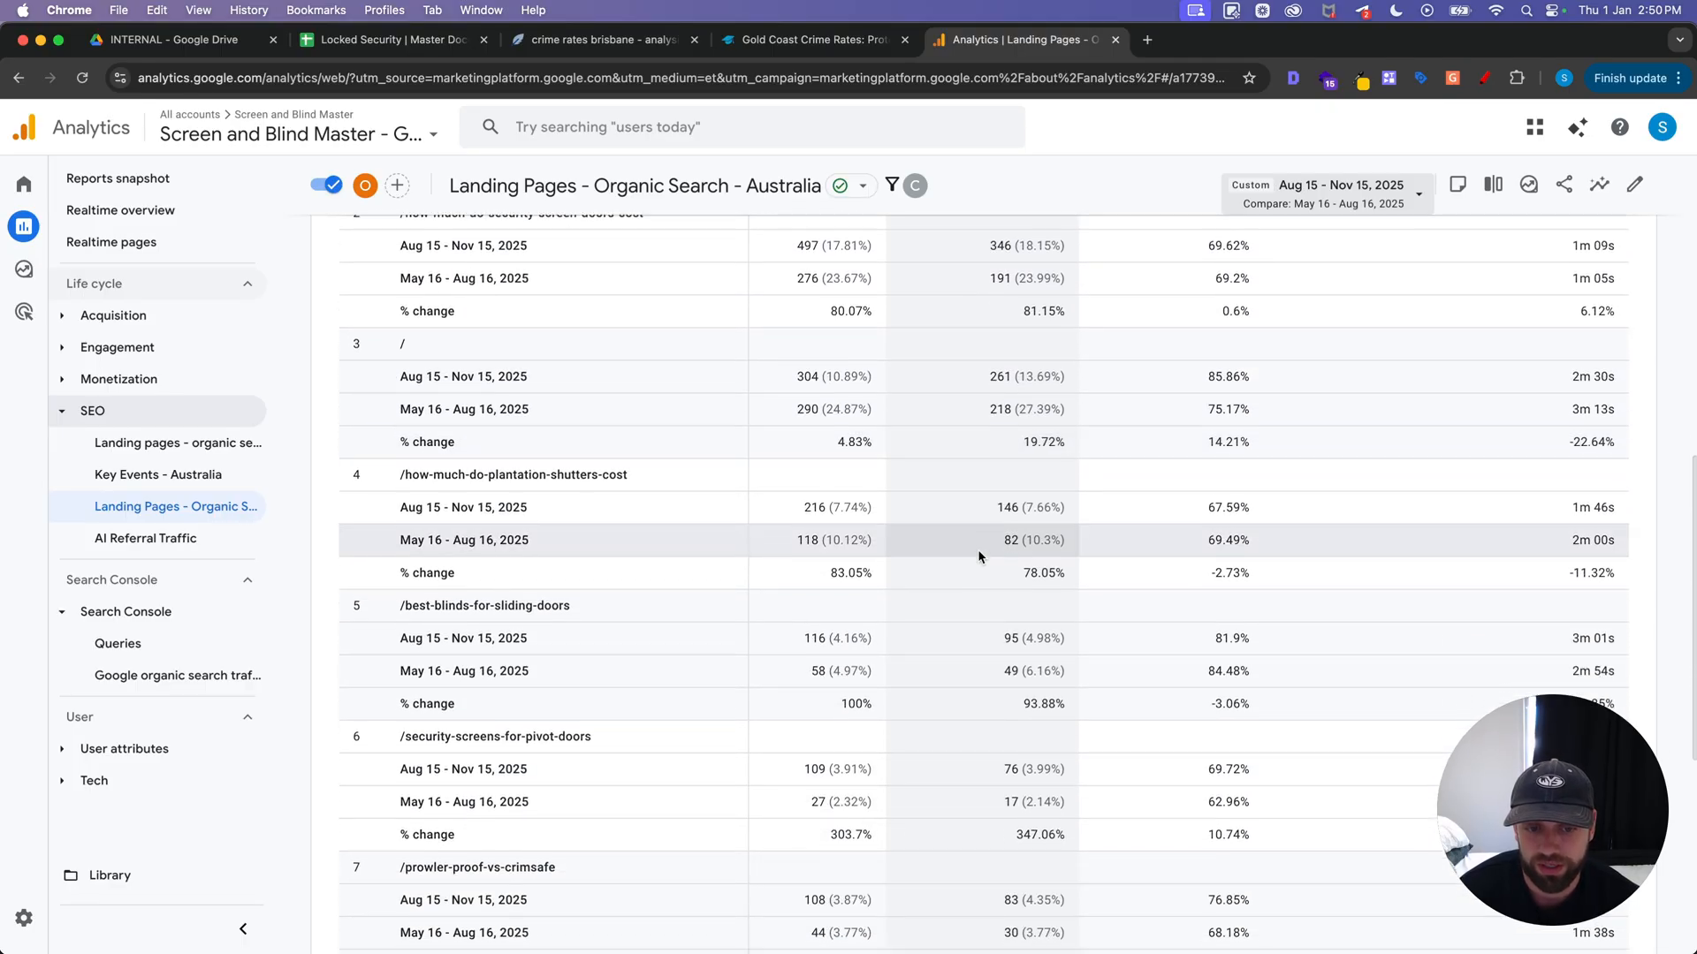
scroll(979, 557, down, 5)
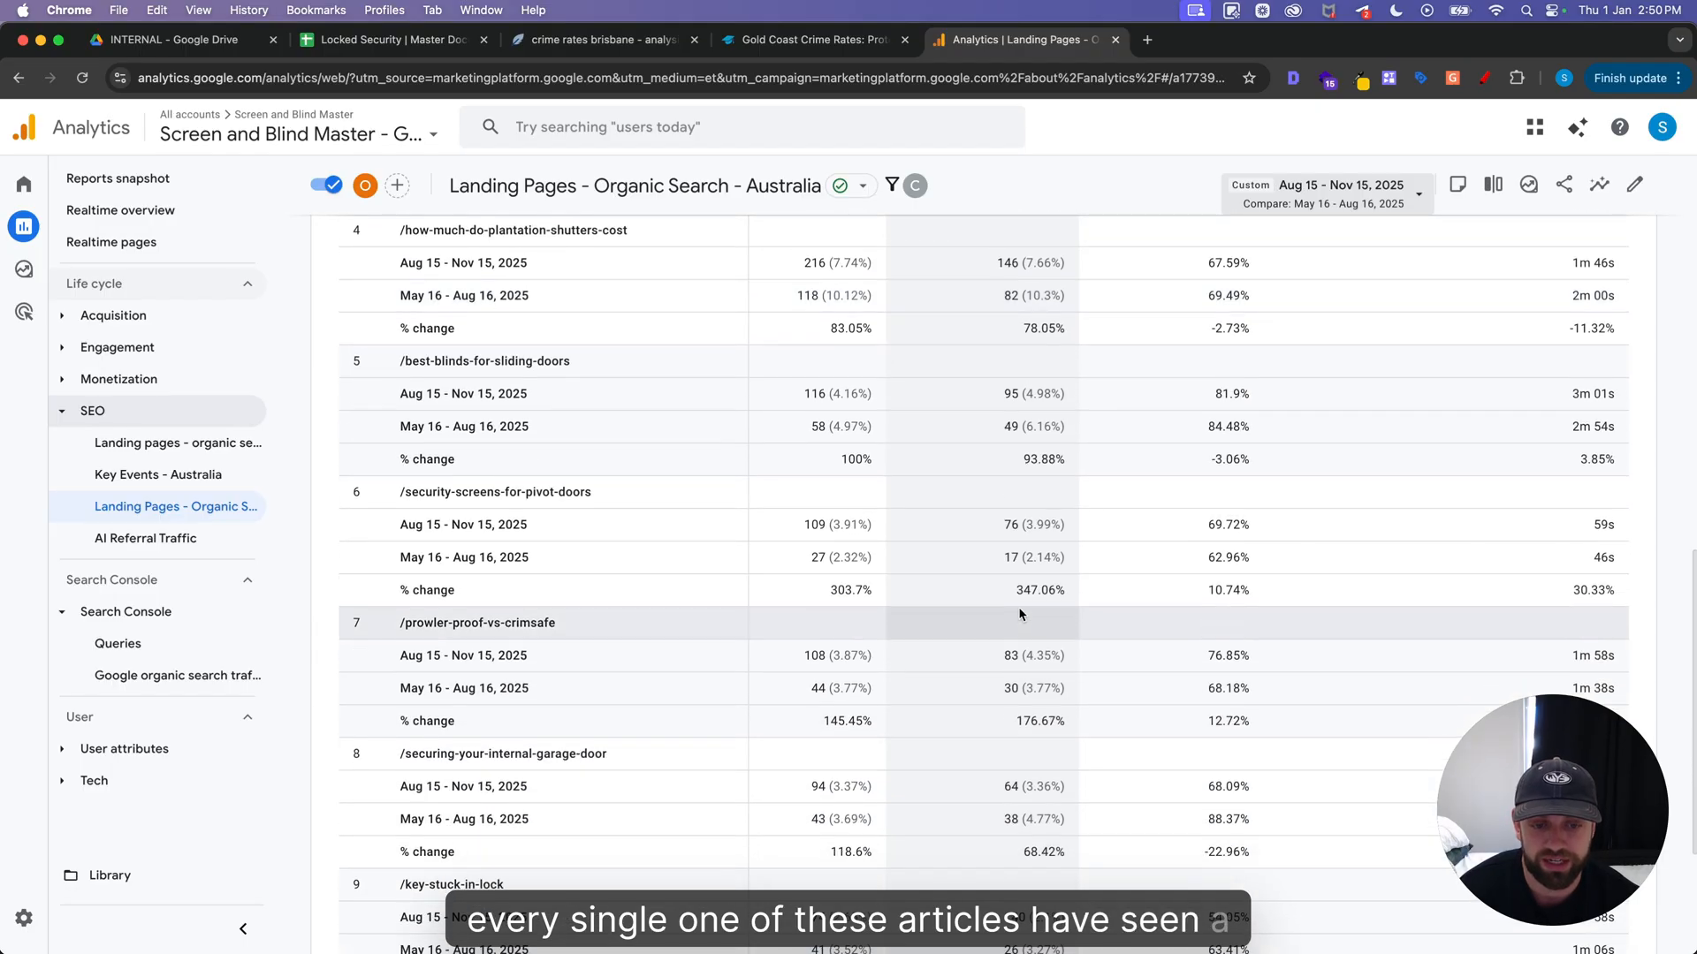
scroll(999, 583, down, 3)
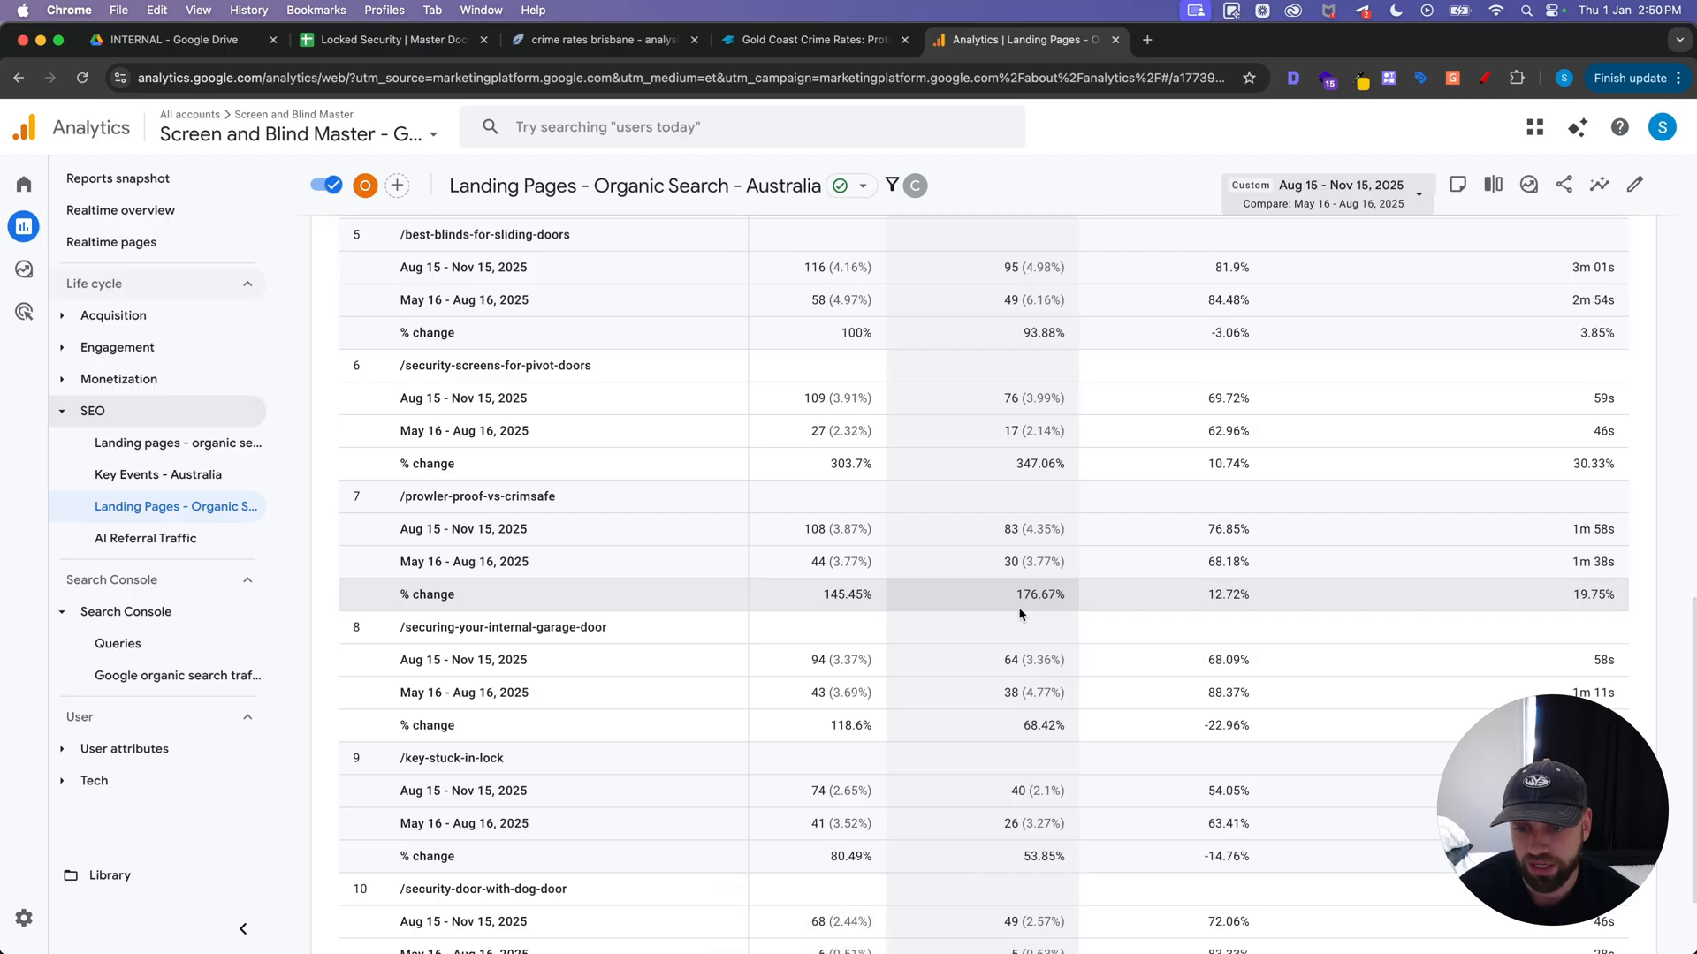
scroll(1043, 513, down, 3)
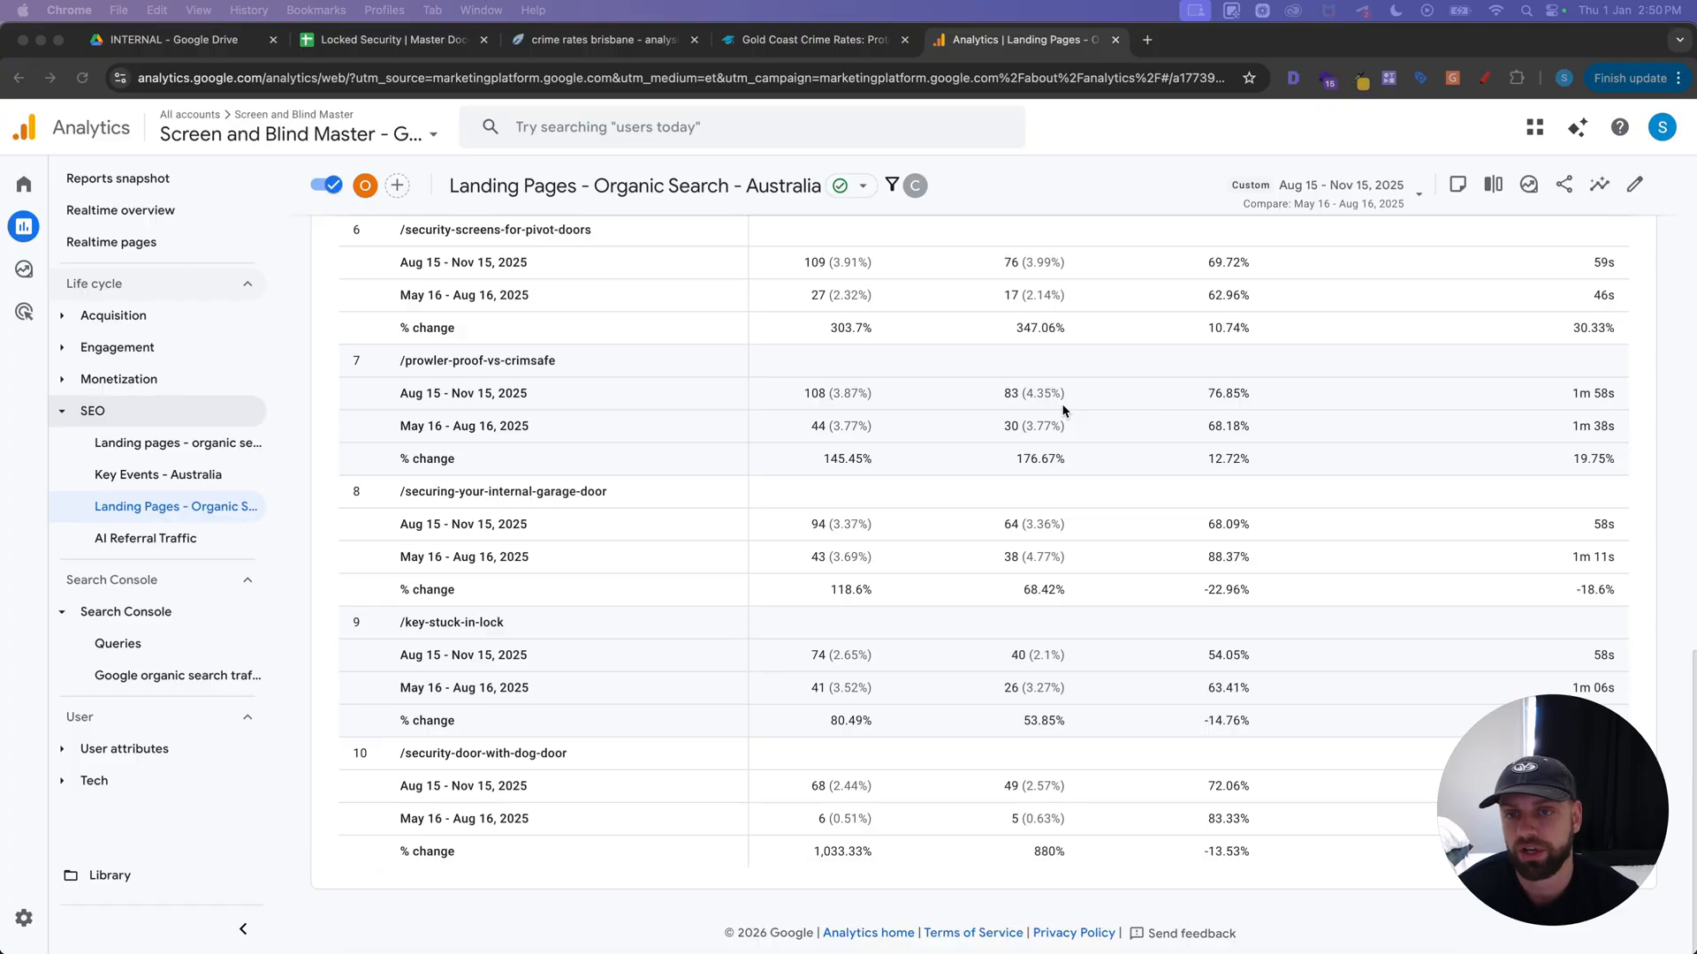
scroll(715, 559, up, 1)
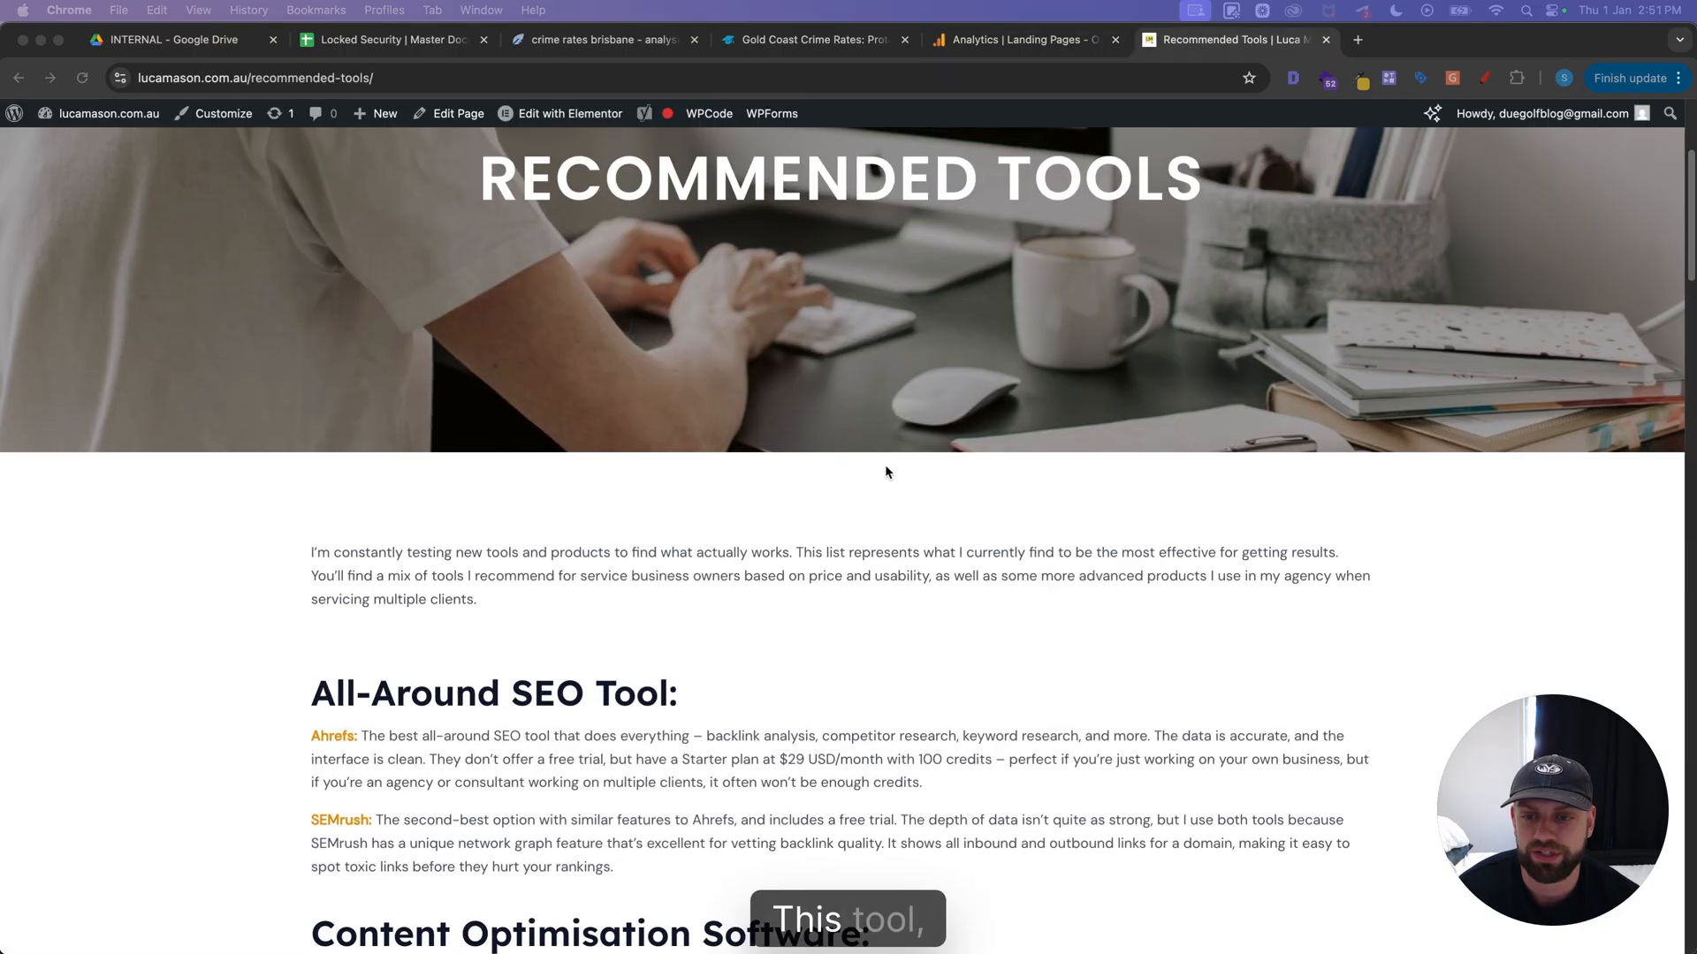
Read the content optimisation software section on the recommended tools page, including the NeuronWriter lifetime deal on AppSumo
scroll(883, 464, down, 3)
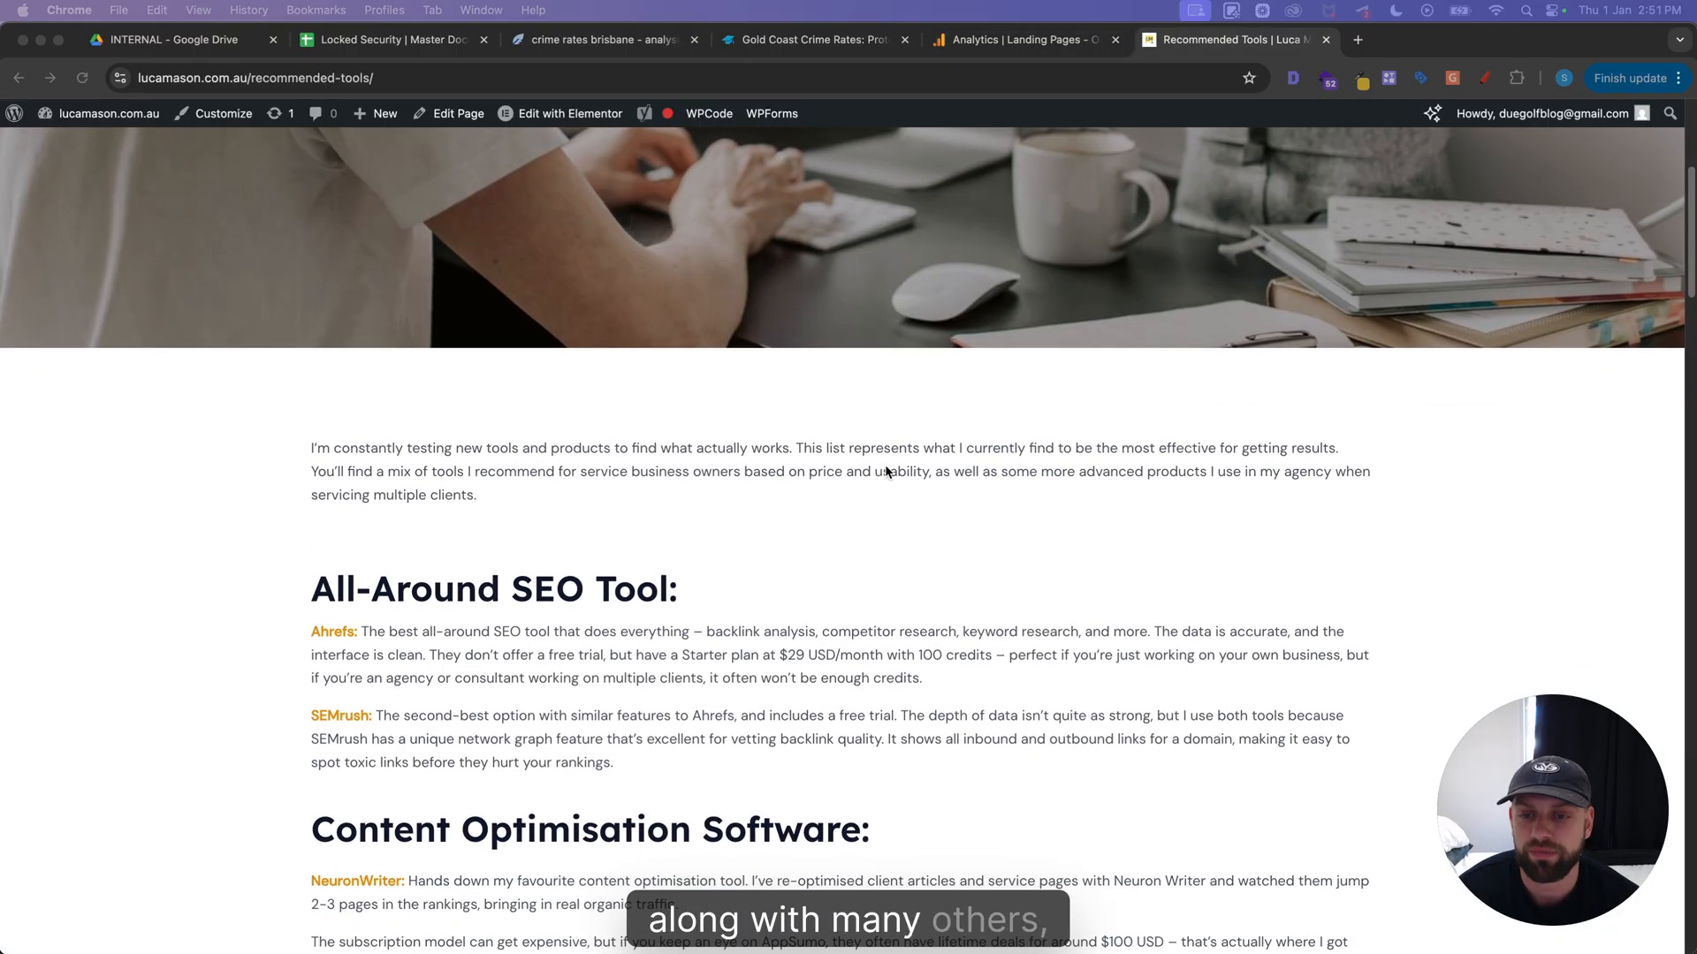
scroll(887, 471, down, 2)
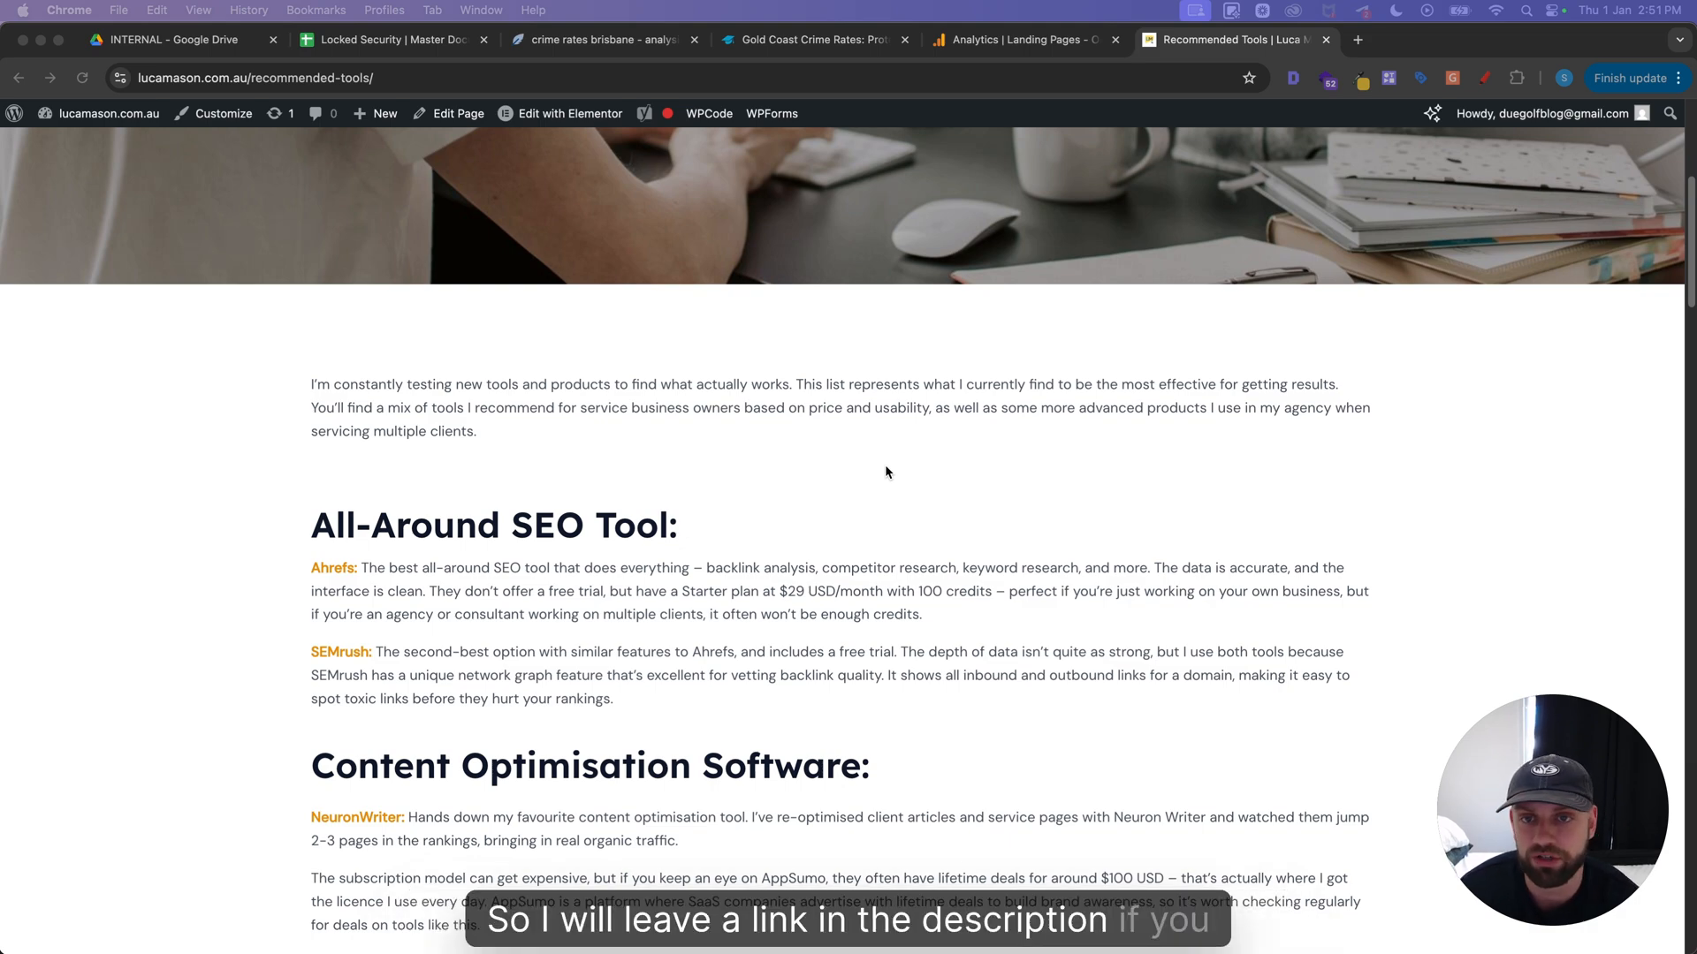
scroll(887, 454, down, 5)
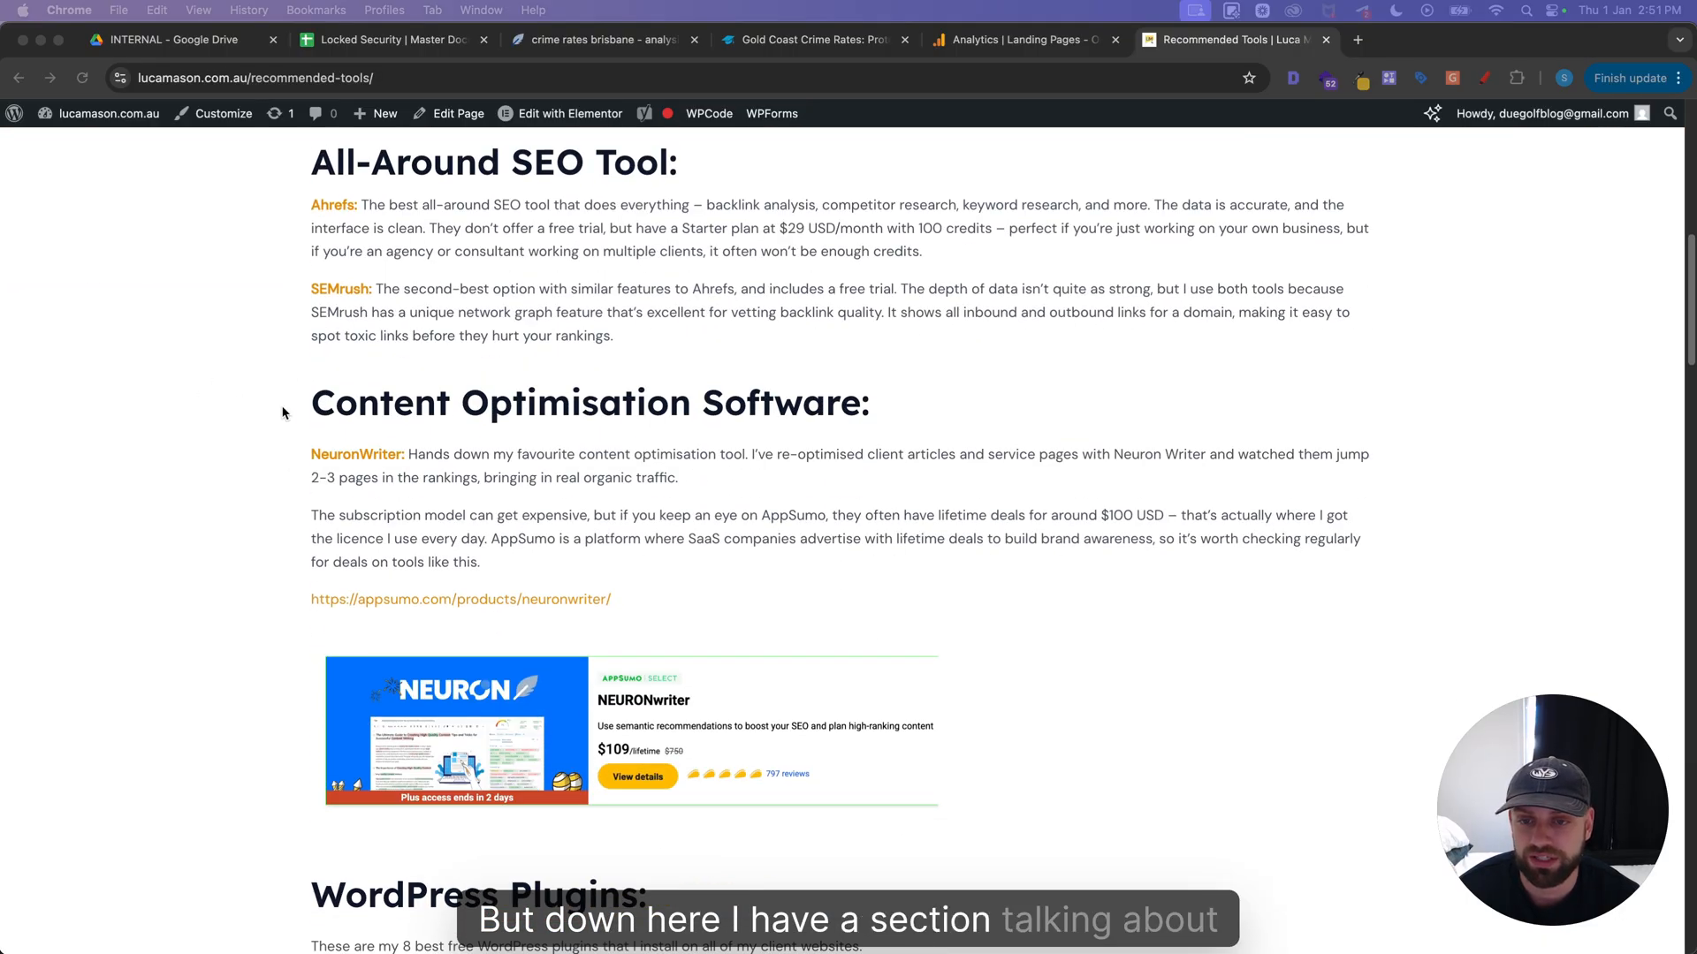
scroll(181, 513, down, 1)
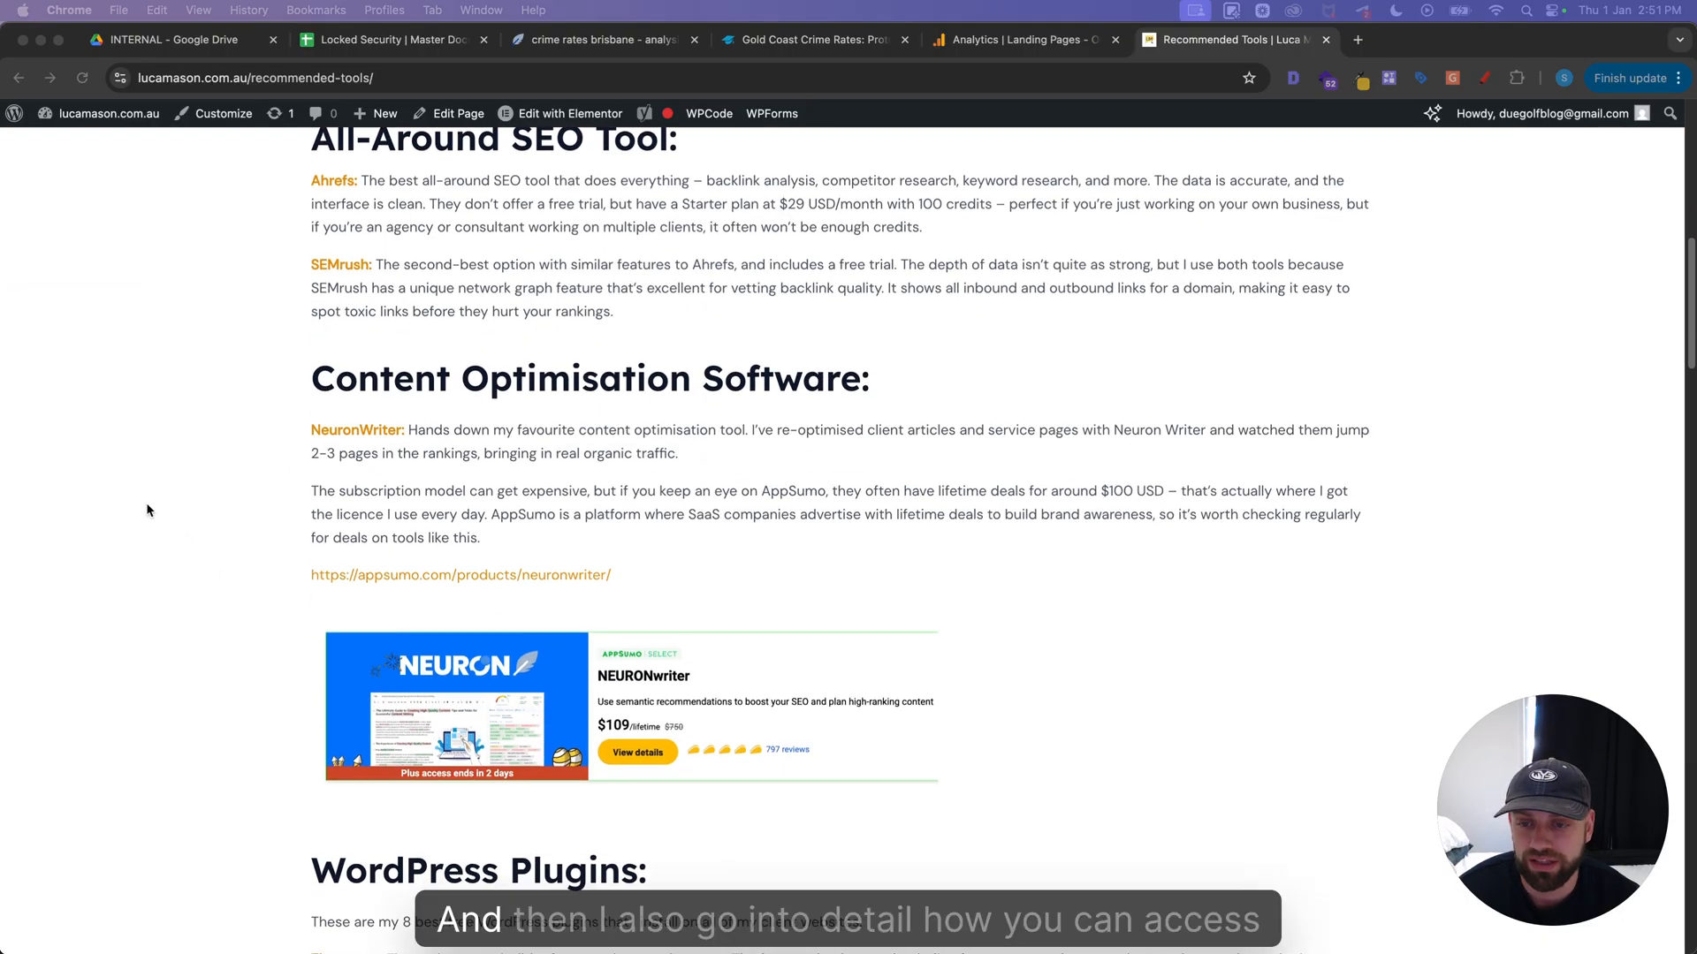
scroll(99, 552, down, 3)
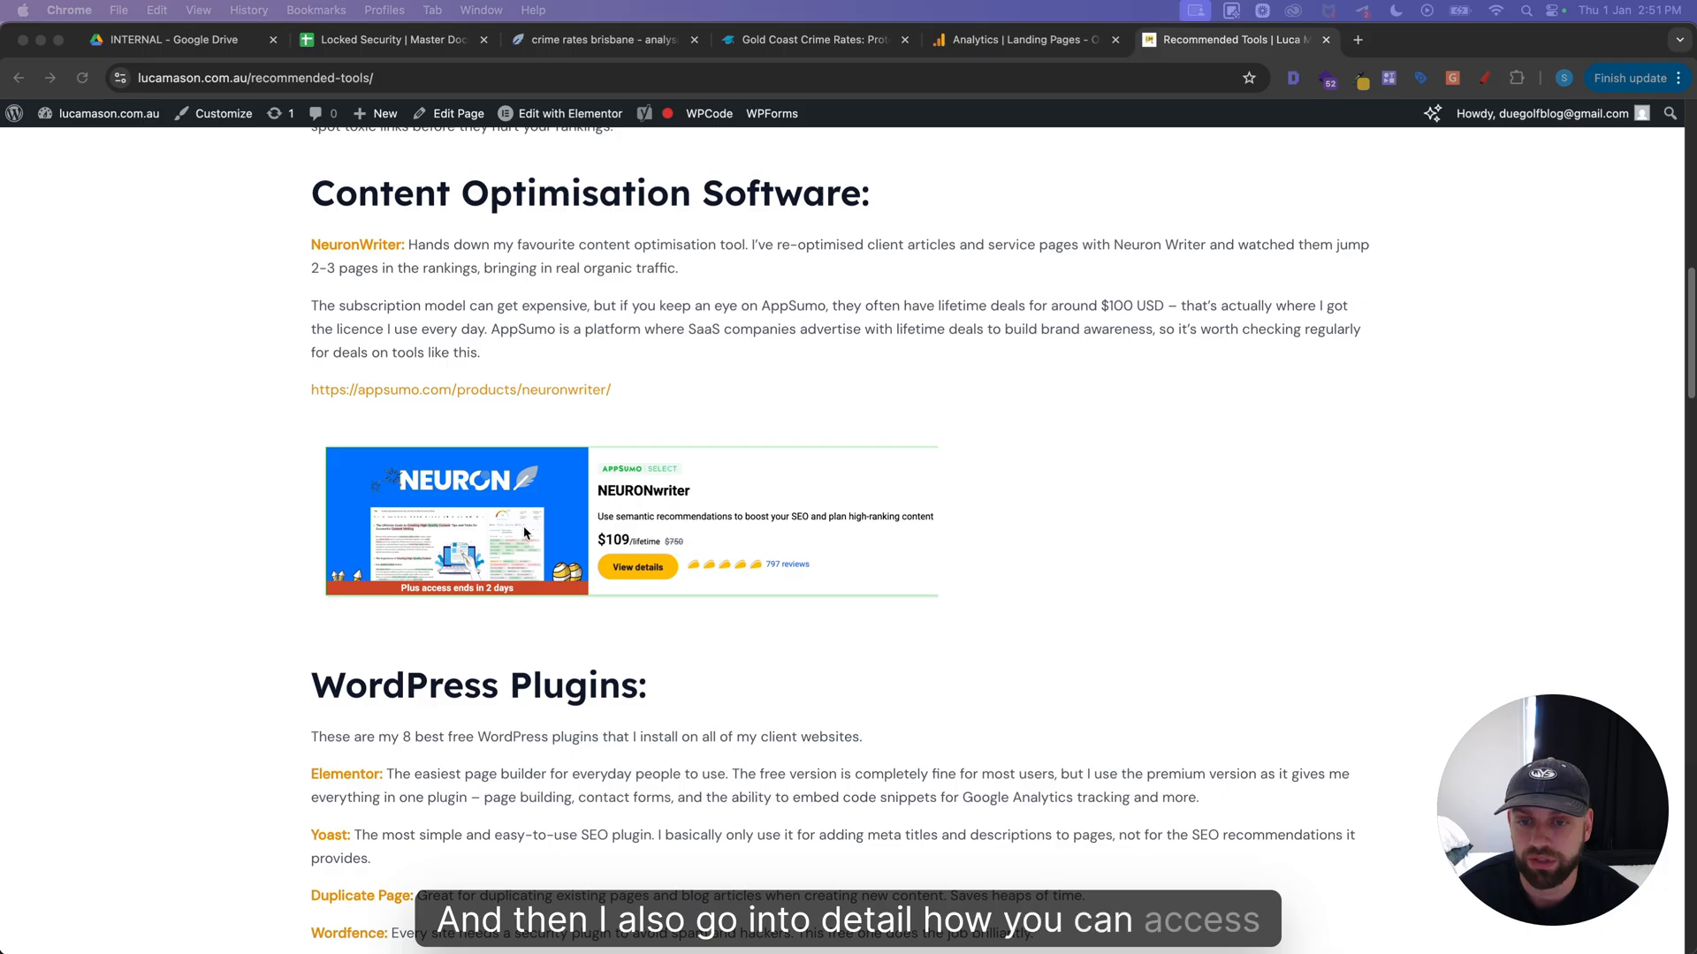
scroll(606, 548, up, 1)
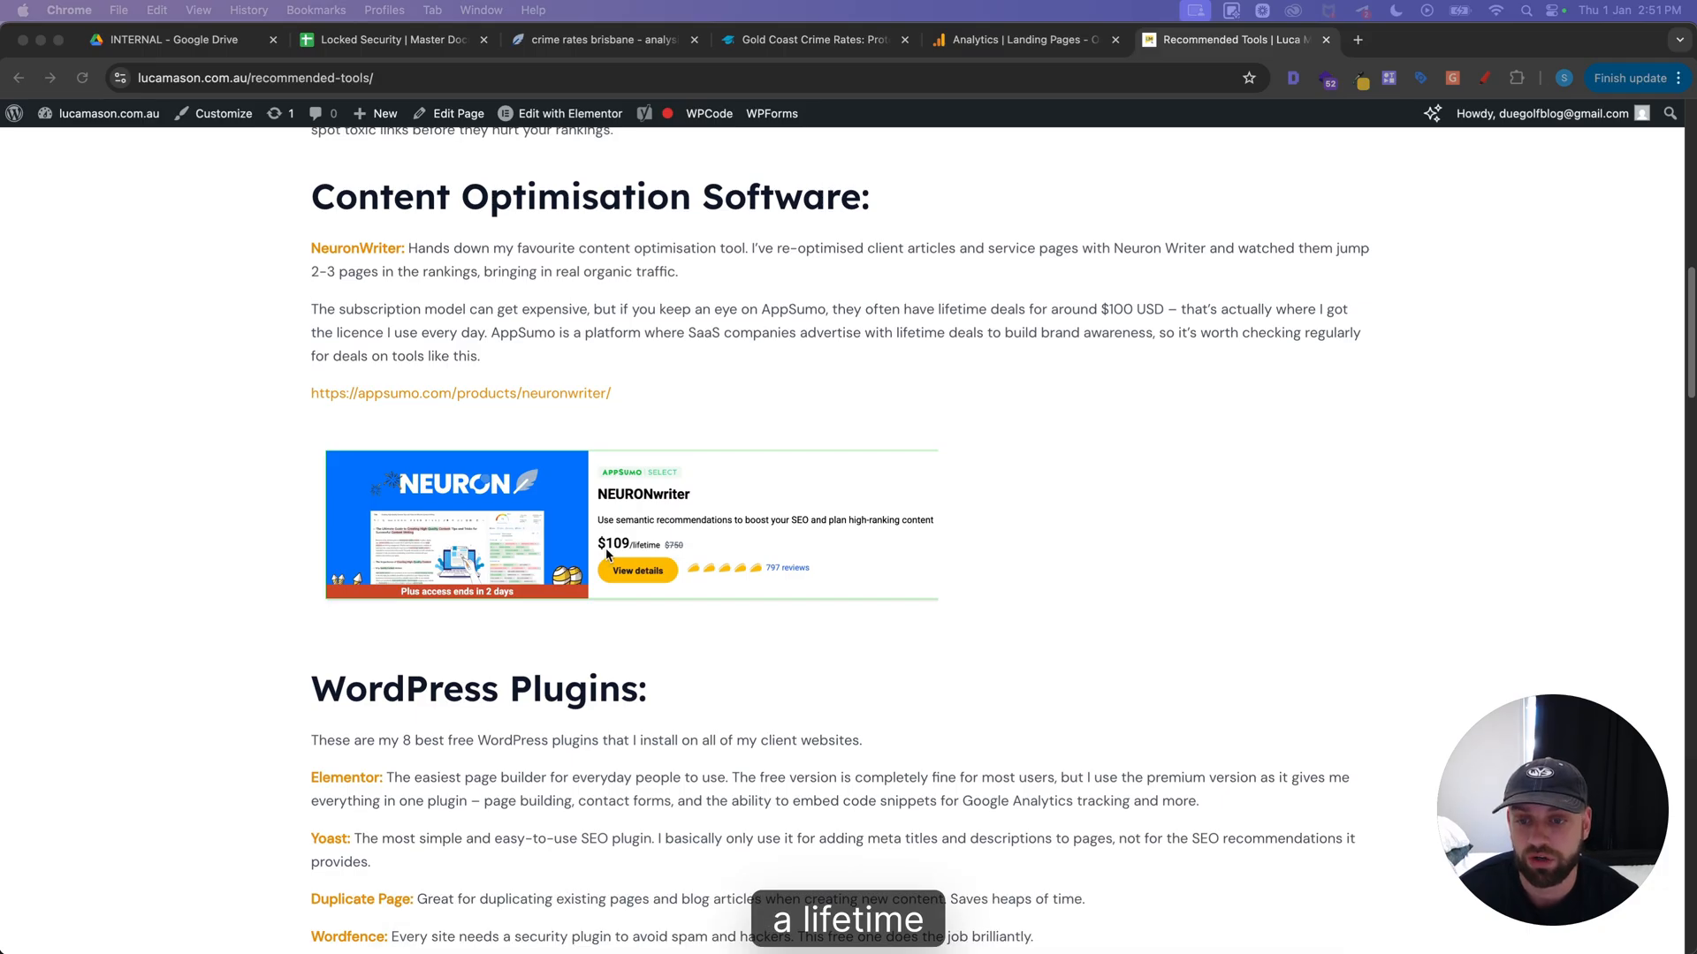
scroll(606, 554, up, 2)
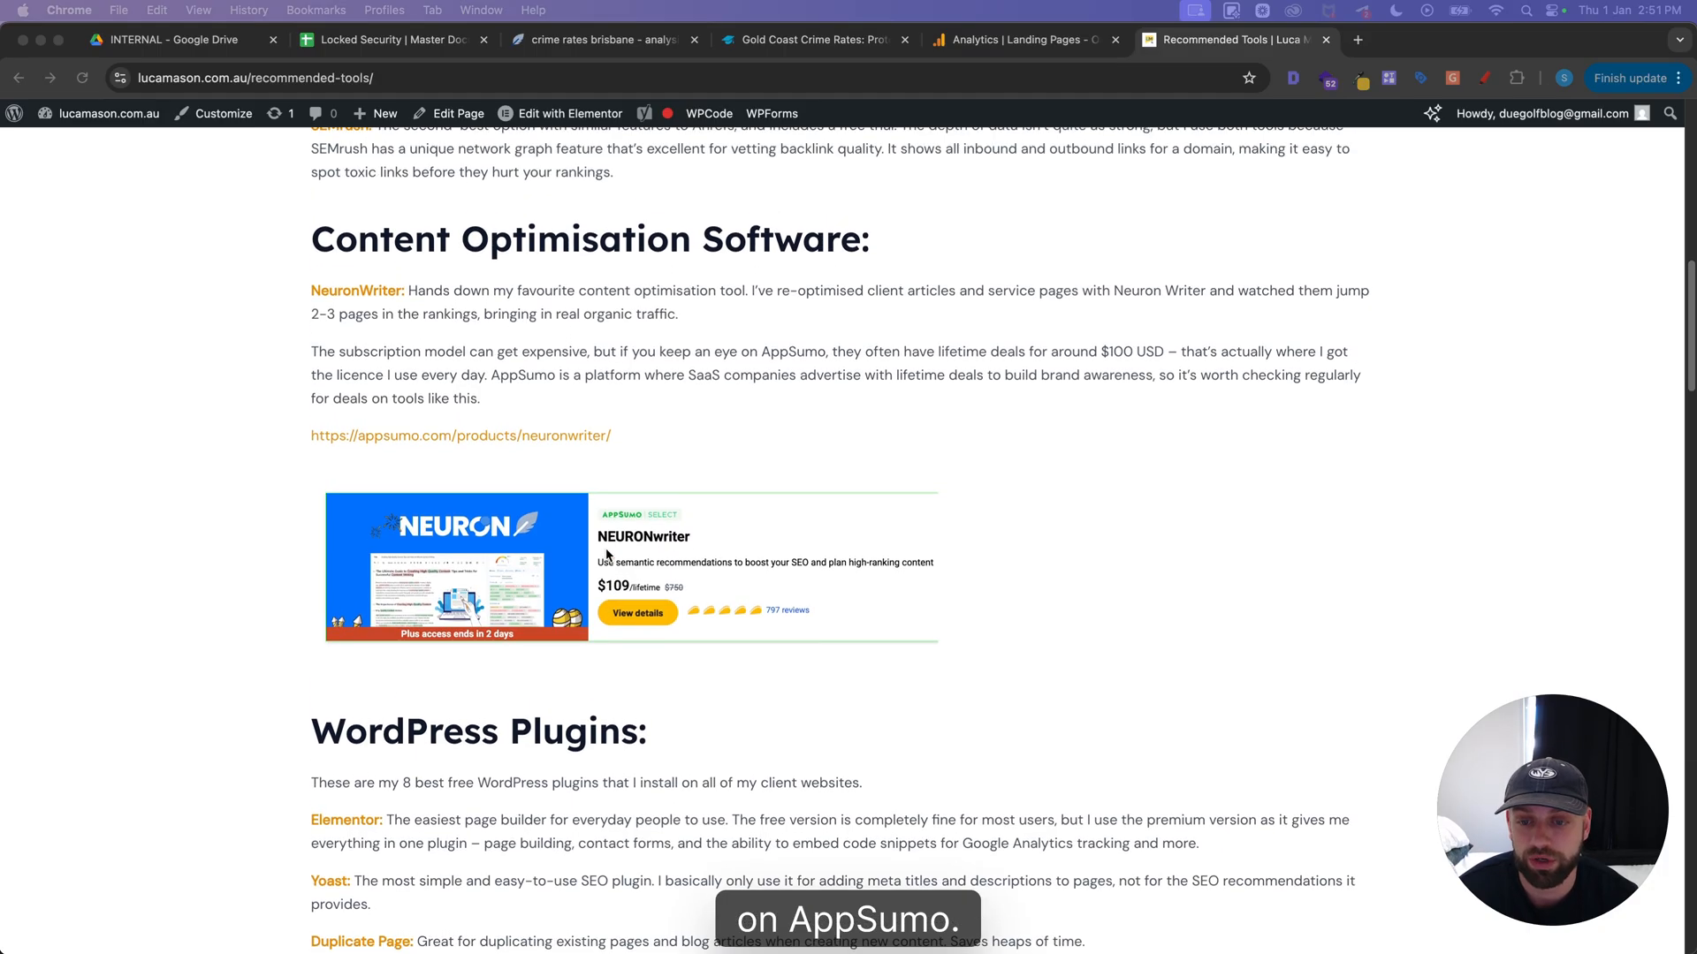
scroll(606, 554, up, 1)
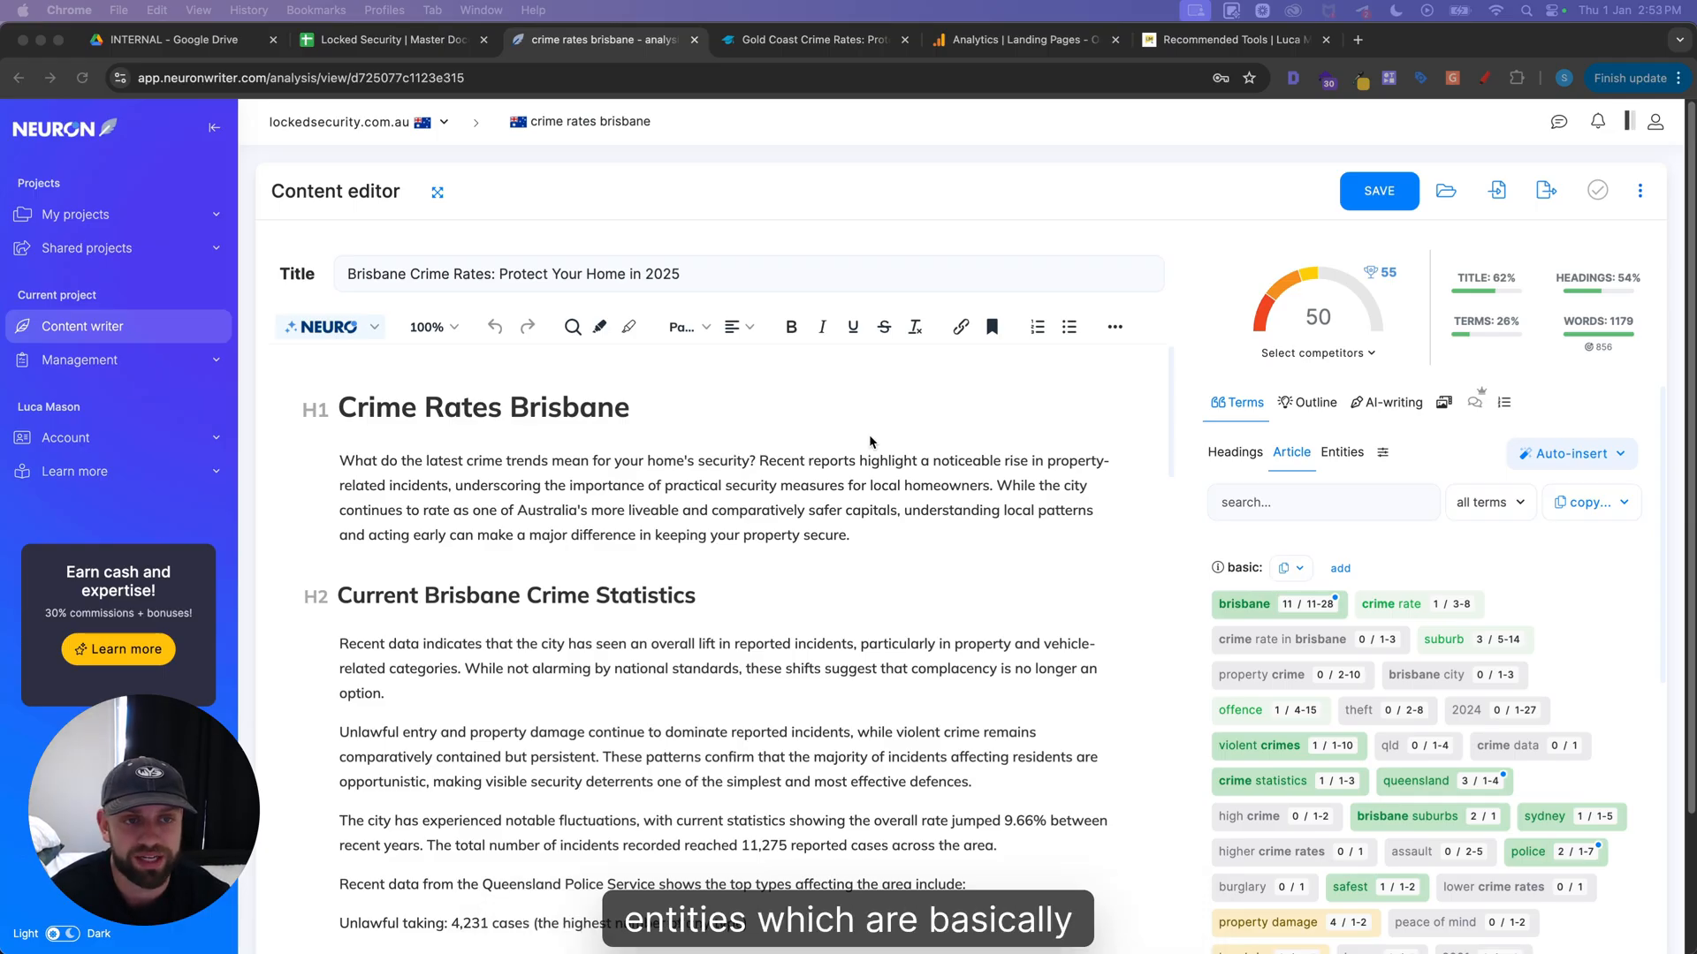
Examine the suggested article terms, their recommended number of uses and the competitor content scores for the Crime Rates Brisbane article in NeuronWriter
scroll(878, 443, down, 1)
scroll(1221, 469, down, 3)
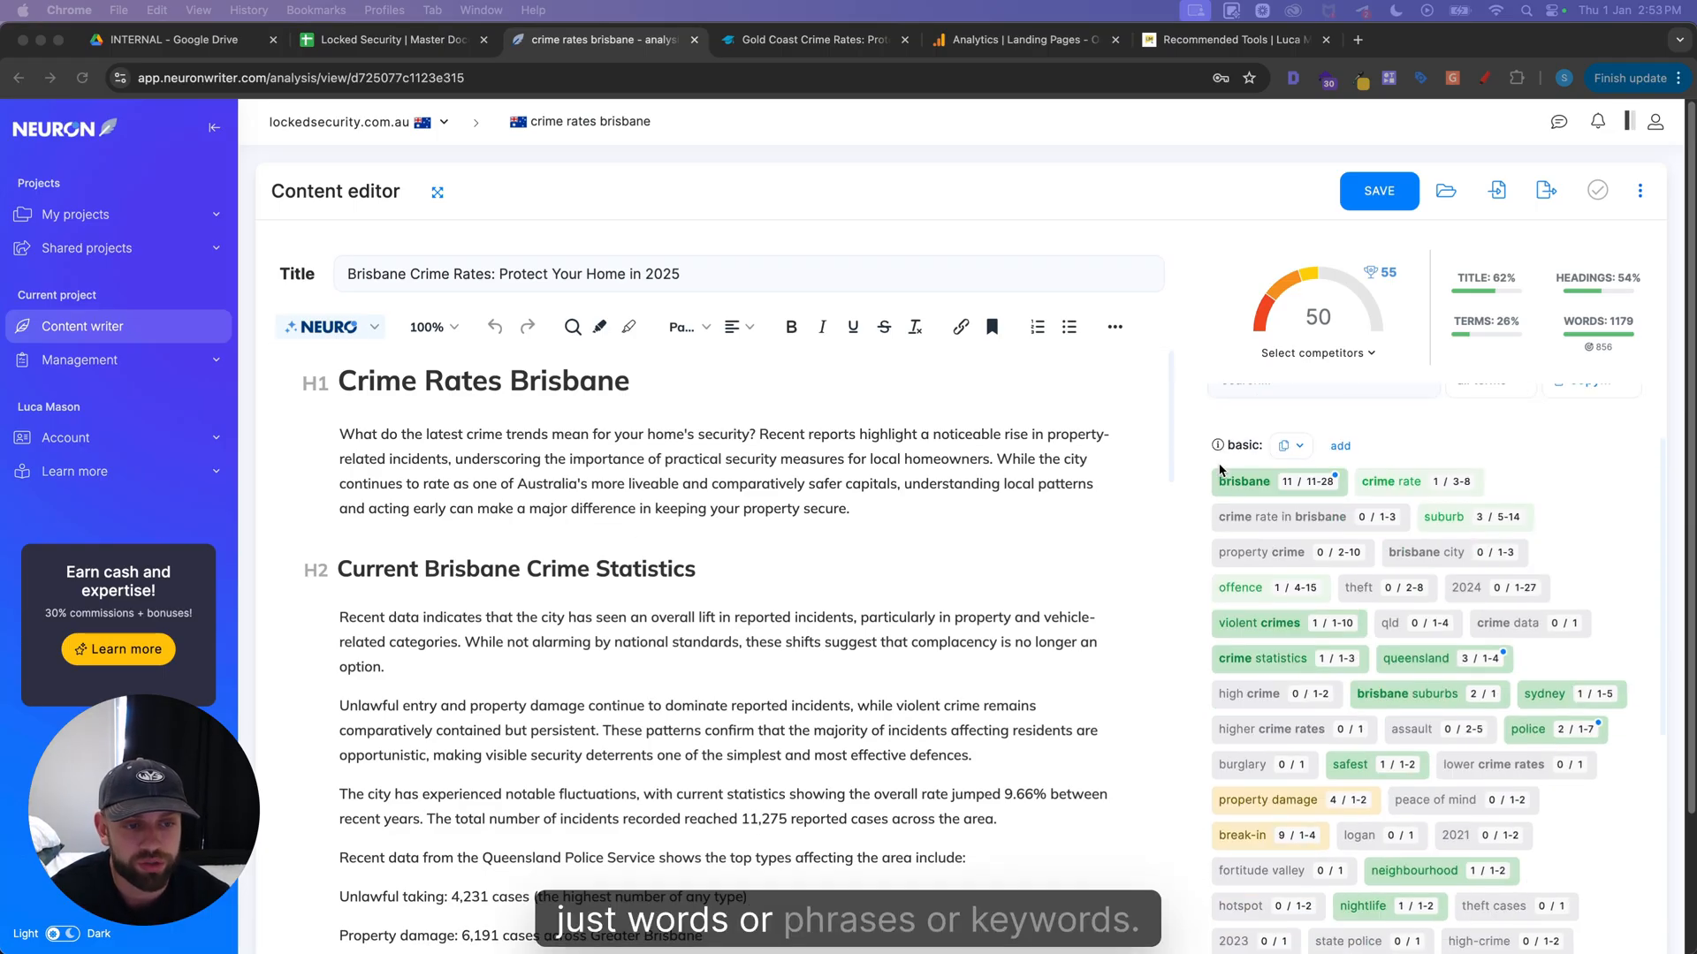
scroll(1220, 471, down, 1)
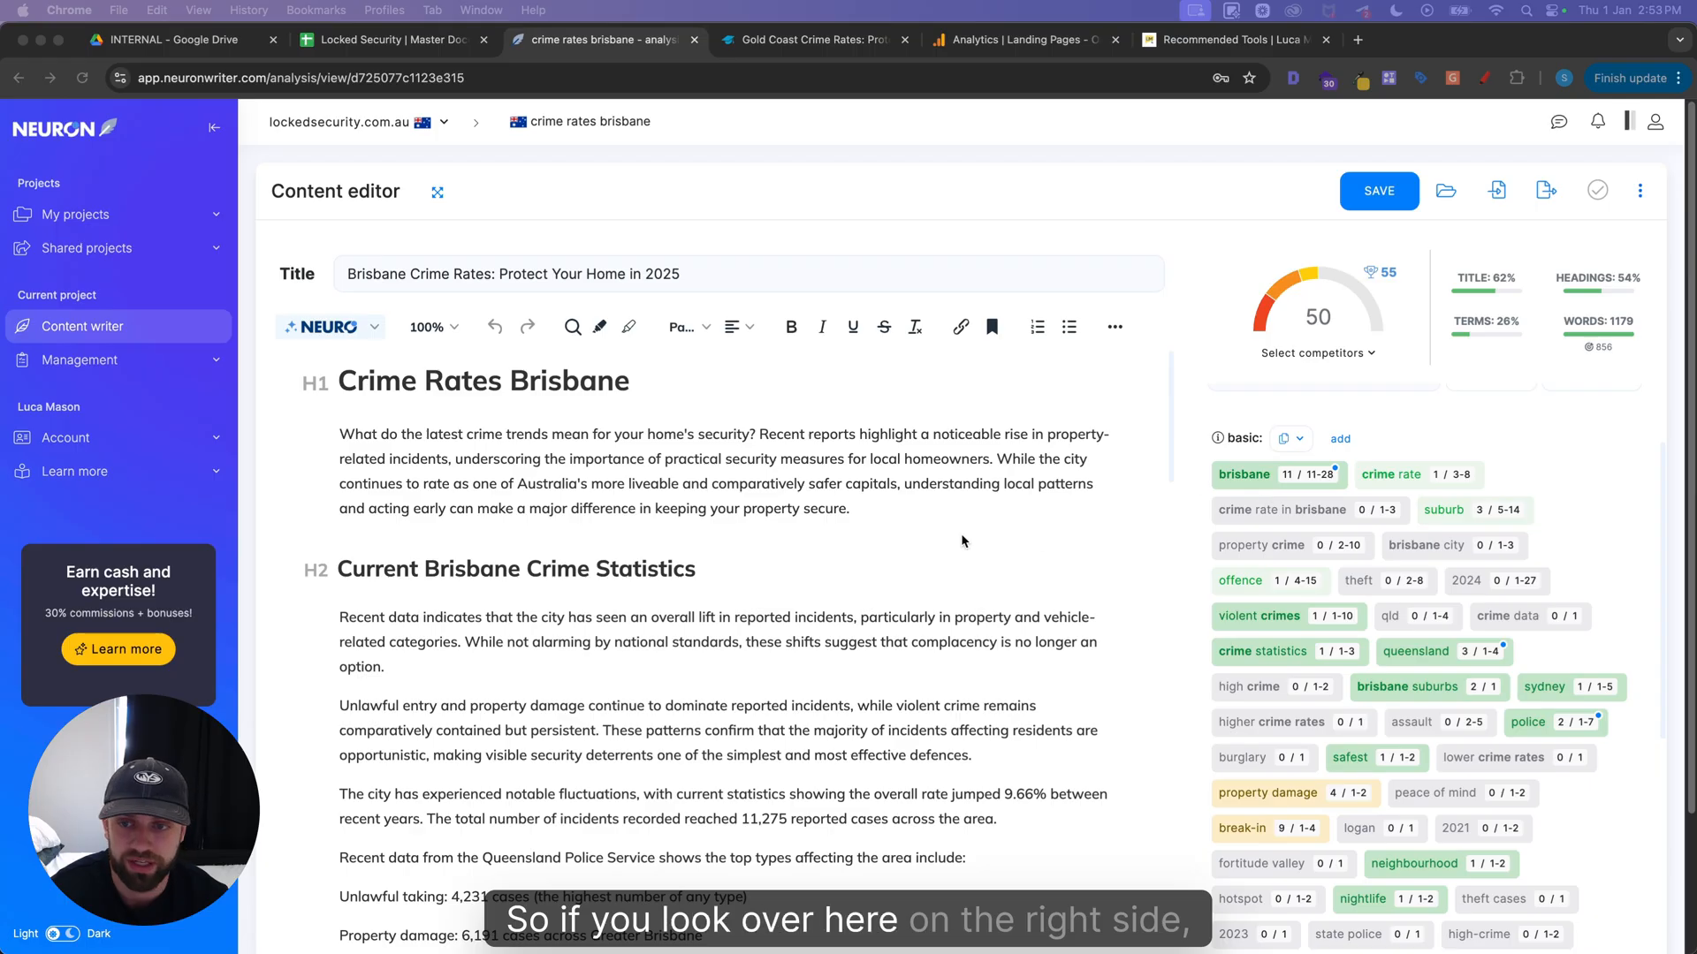
scroll(1207, 551, down, 1)
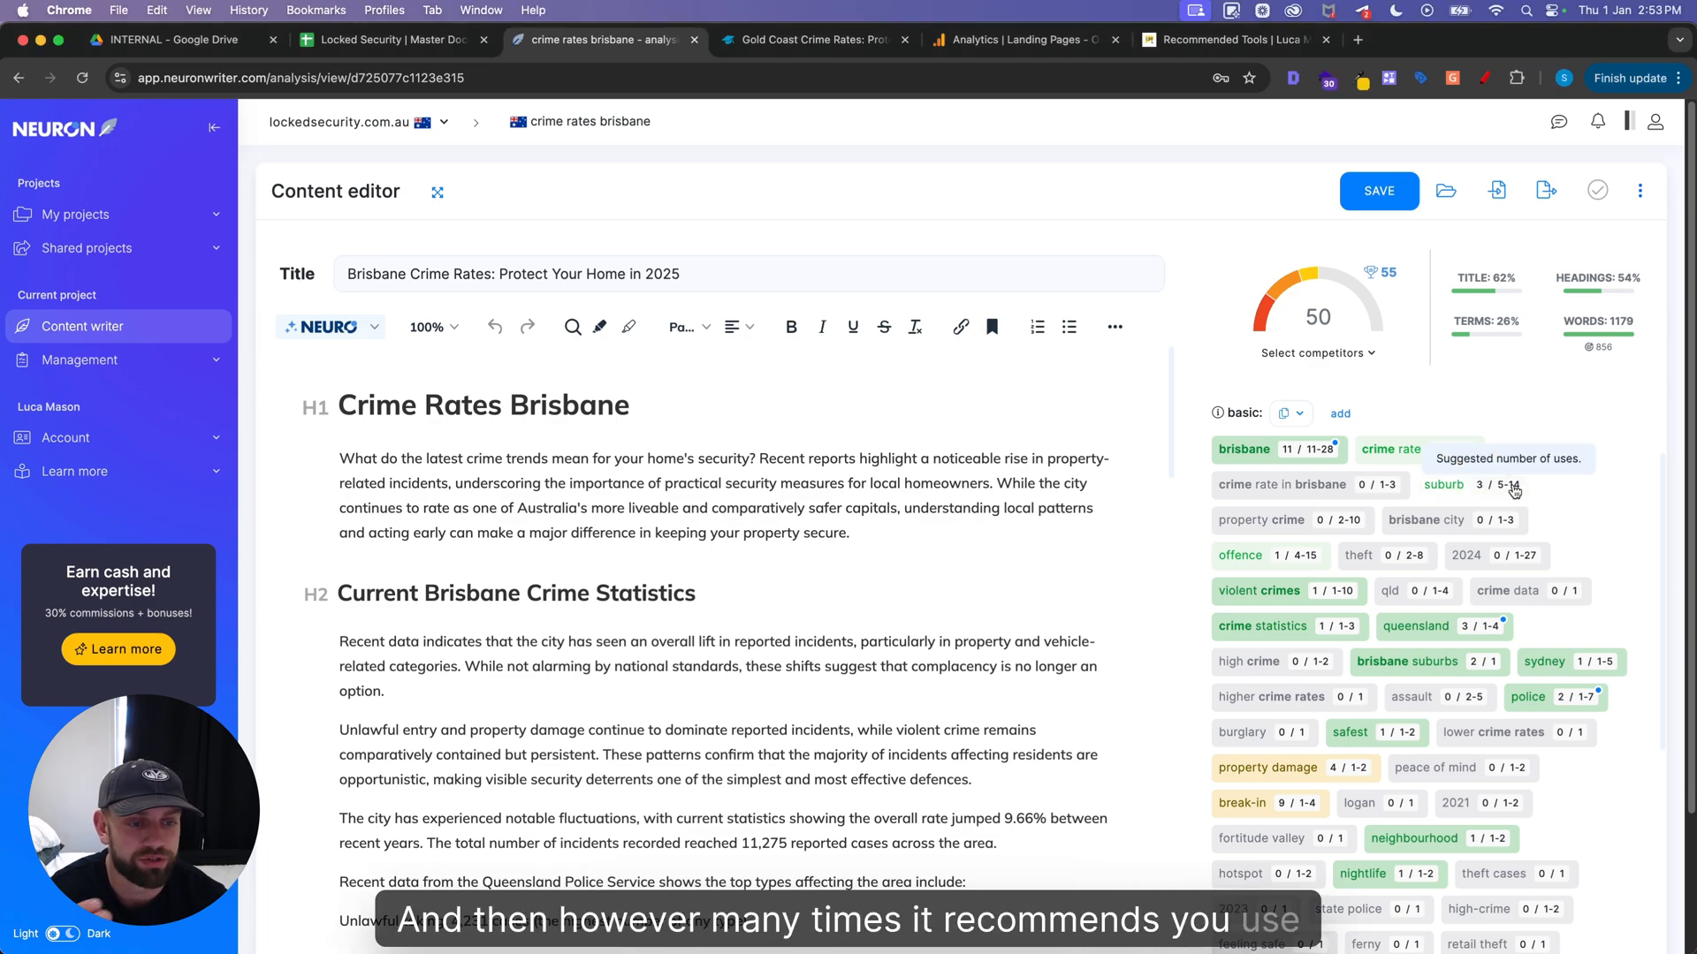
scroll(1533, 492, down, 1)
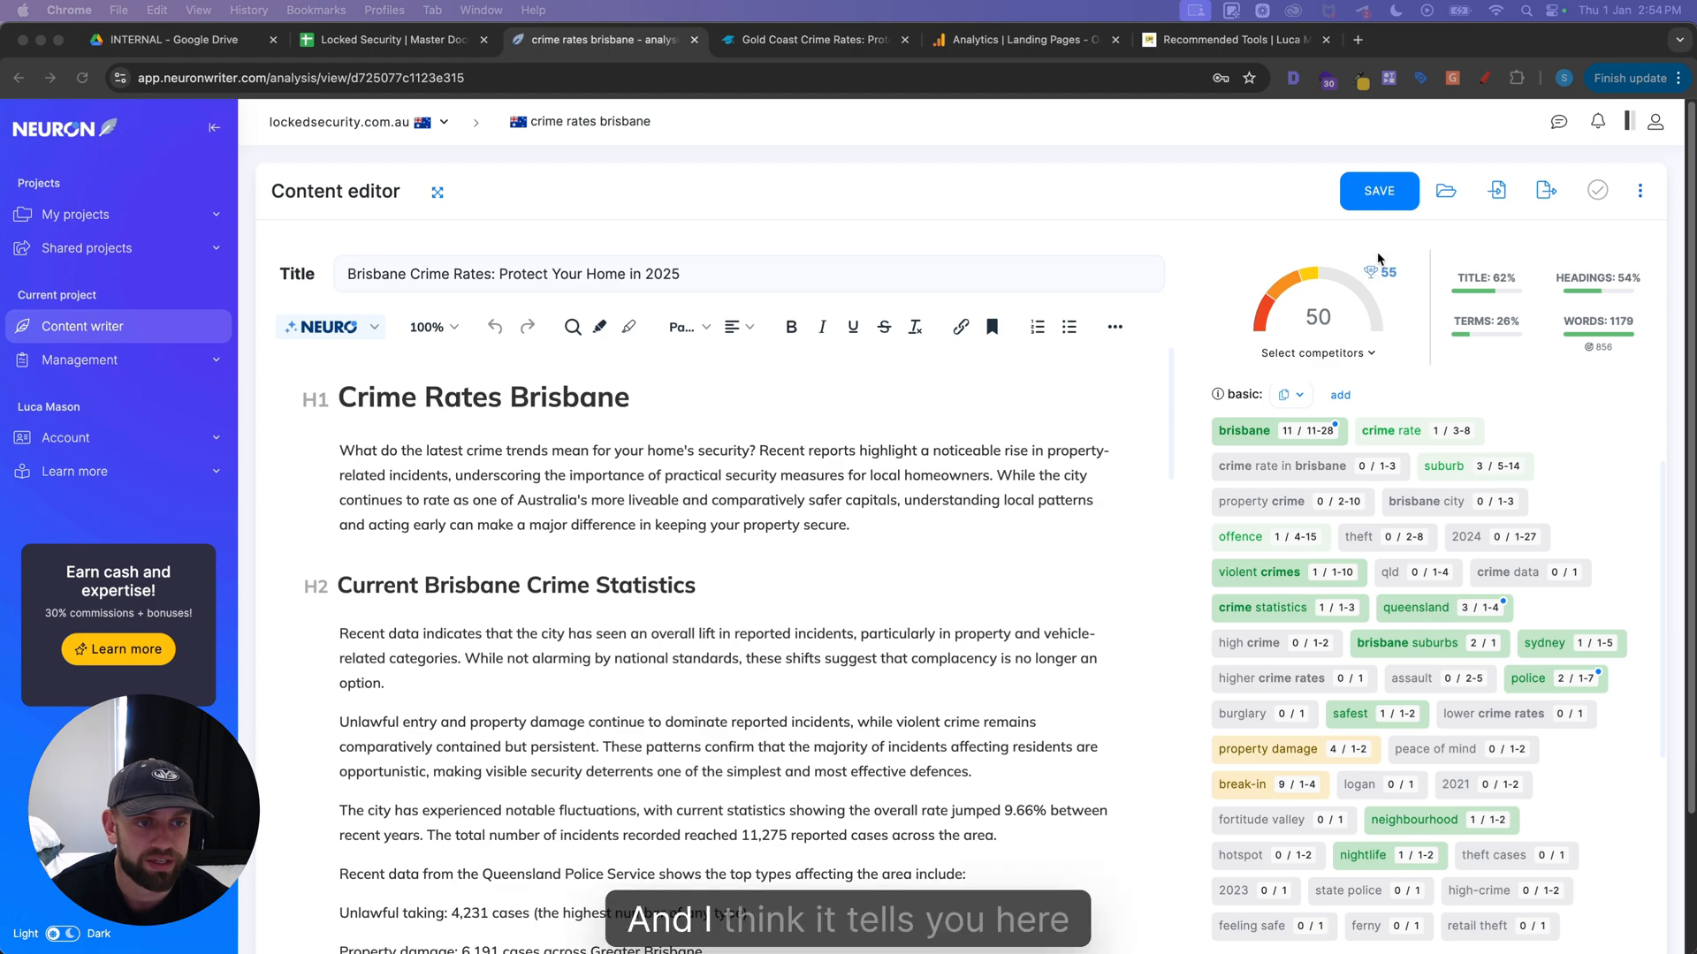
mouse_move(1373, 276)
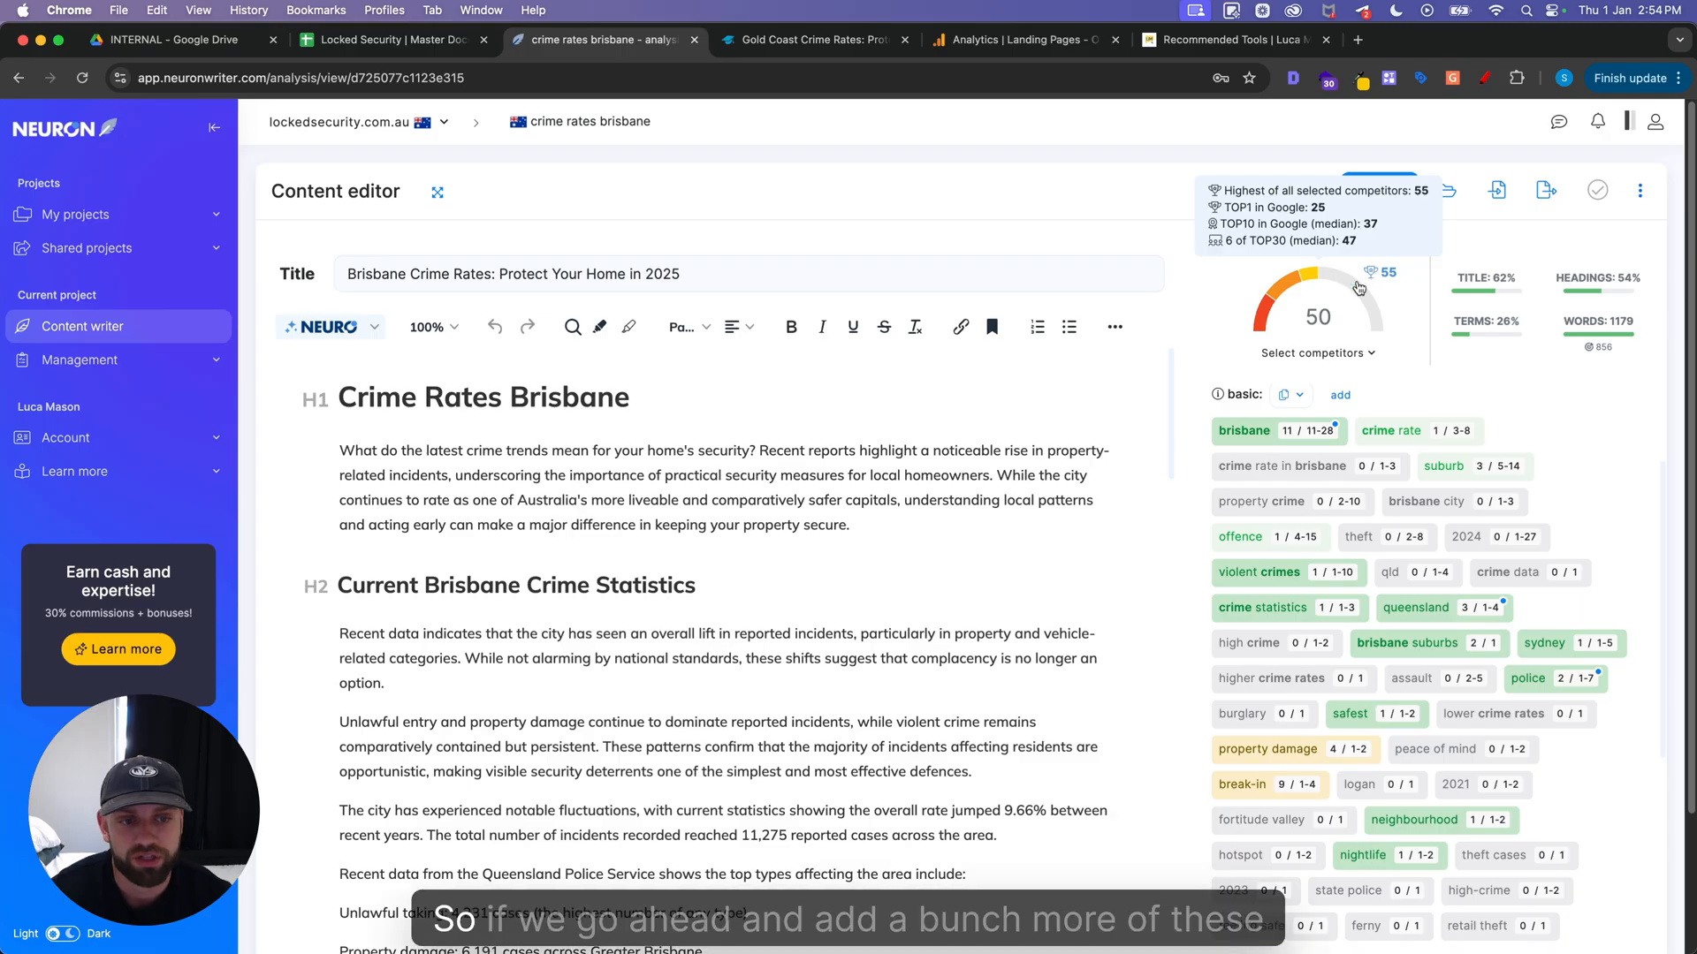
scroll(1288, 392, down, 2)
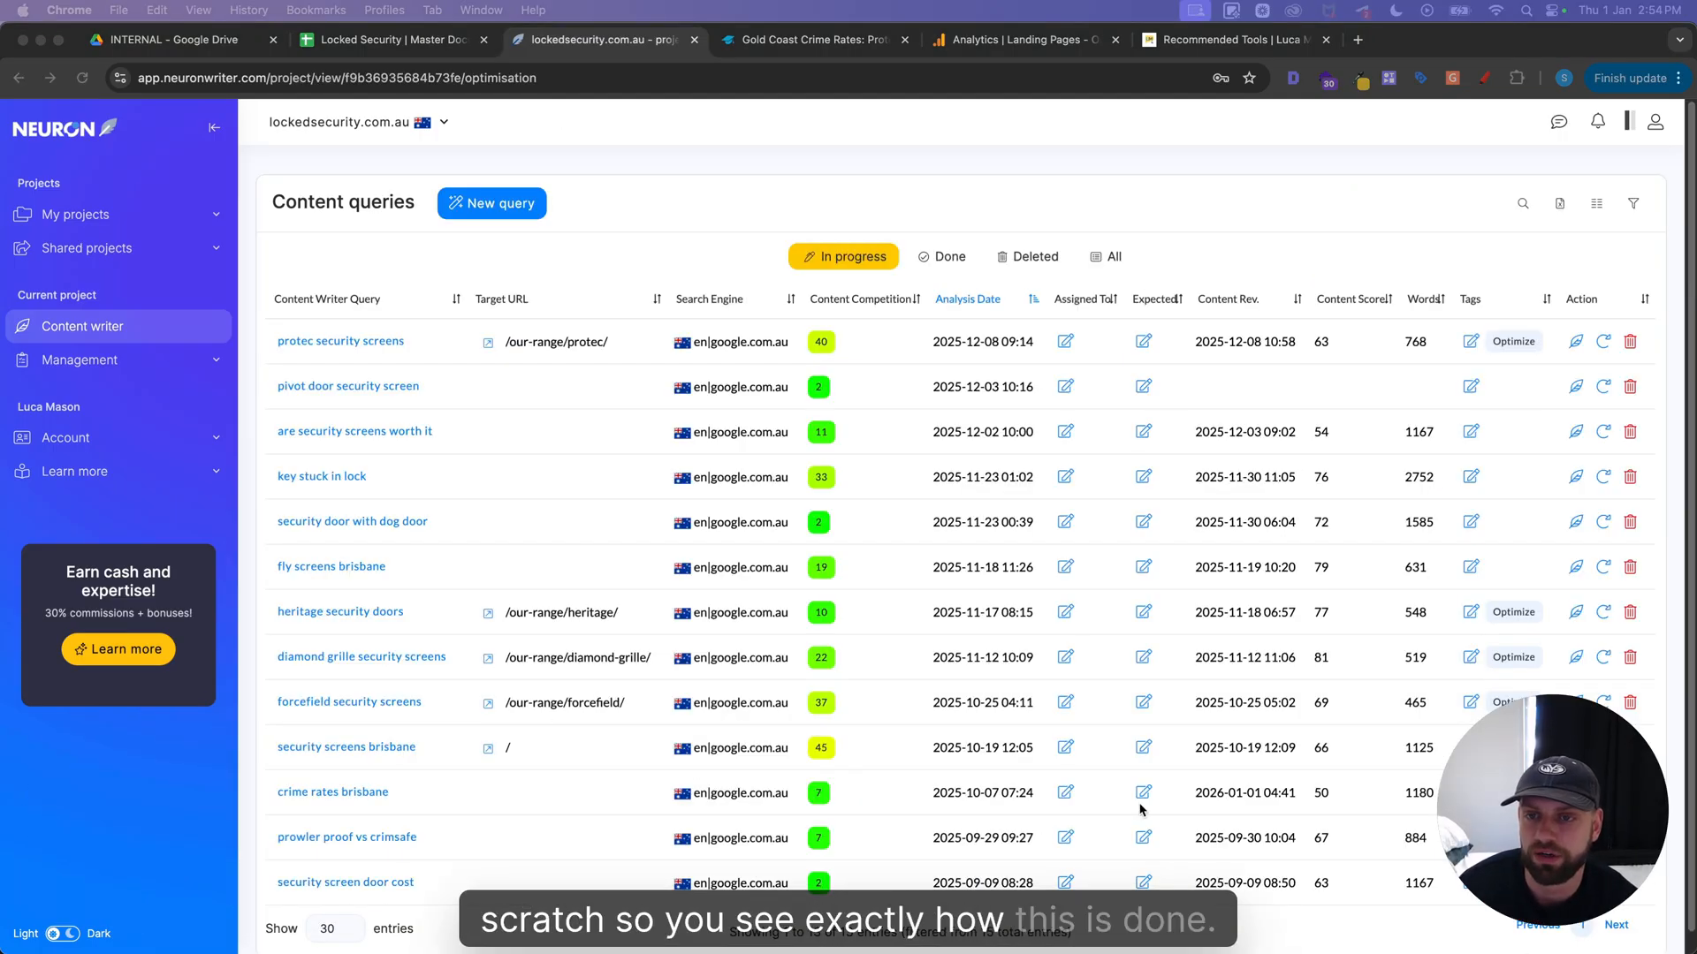
Start a new content query, then check the primary and secondary keywords of the Brisbane crime rates article in the SEO spreadsheet
click(491, 204)
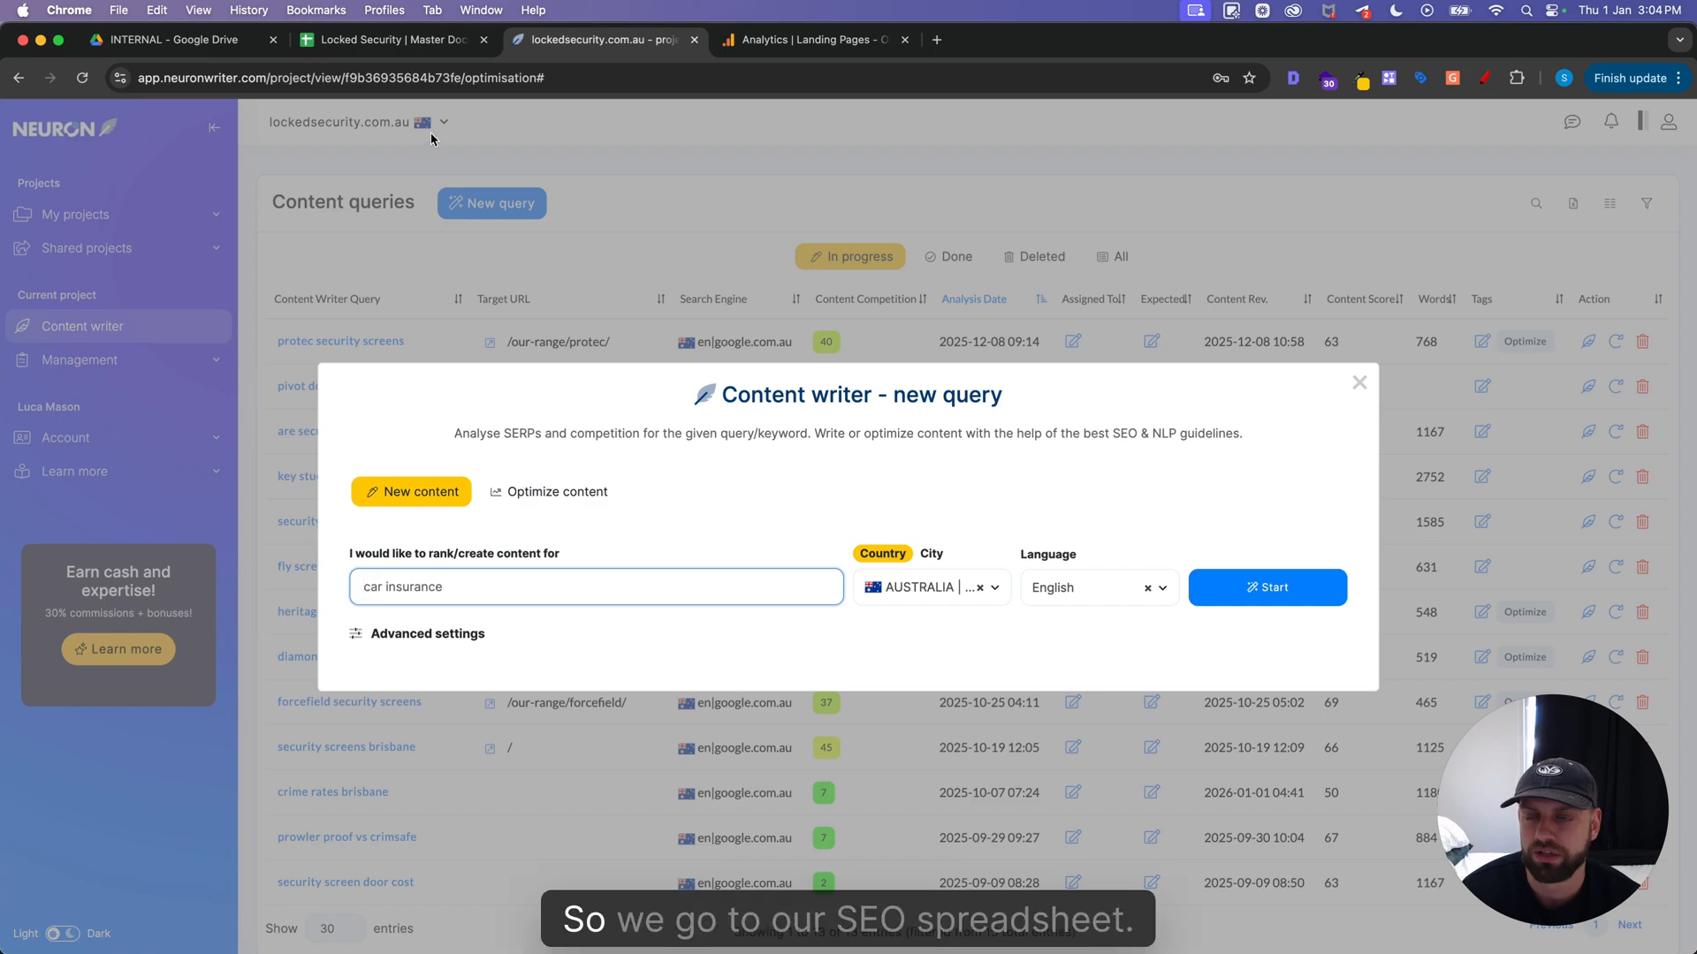
click(389, 39)
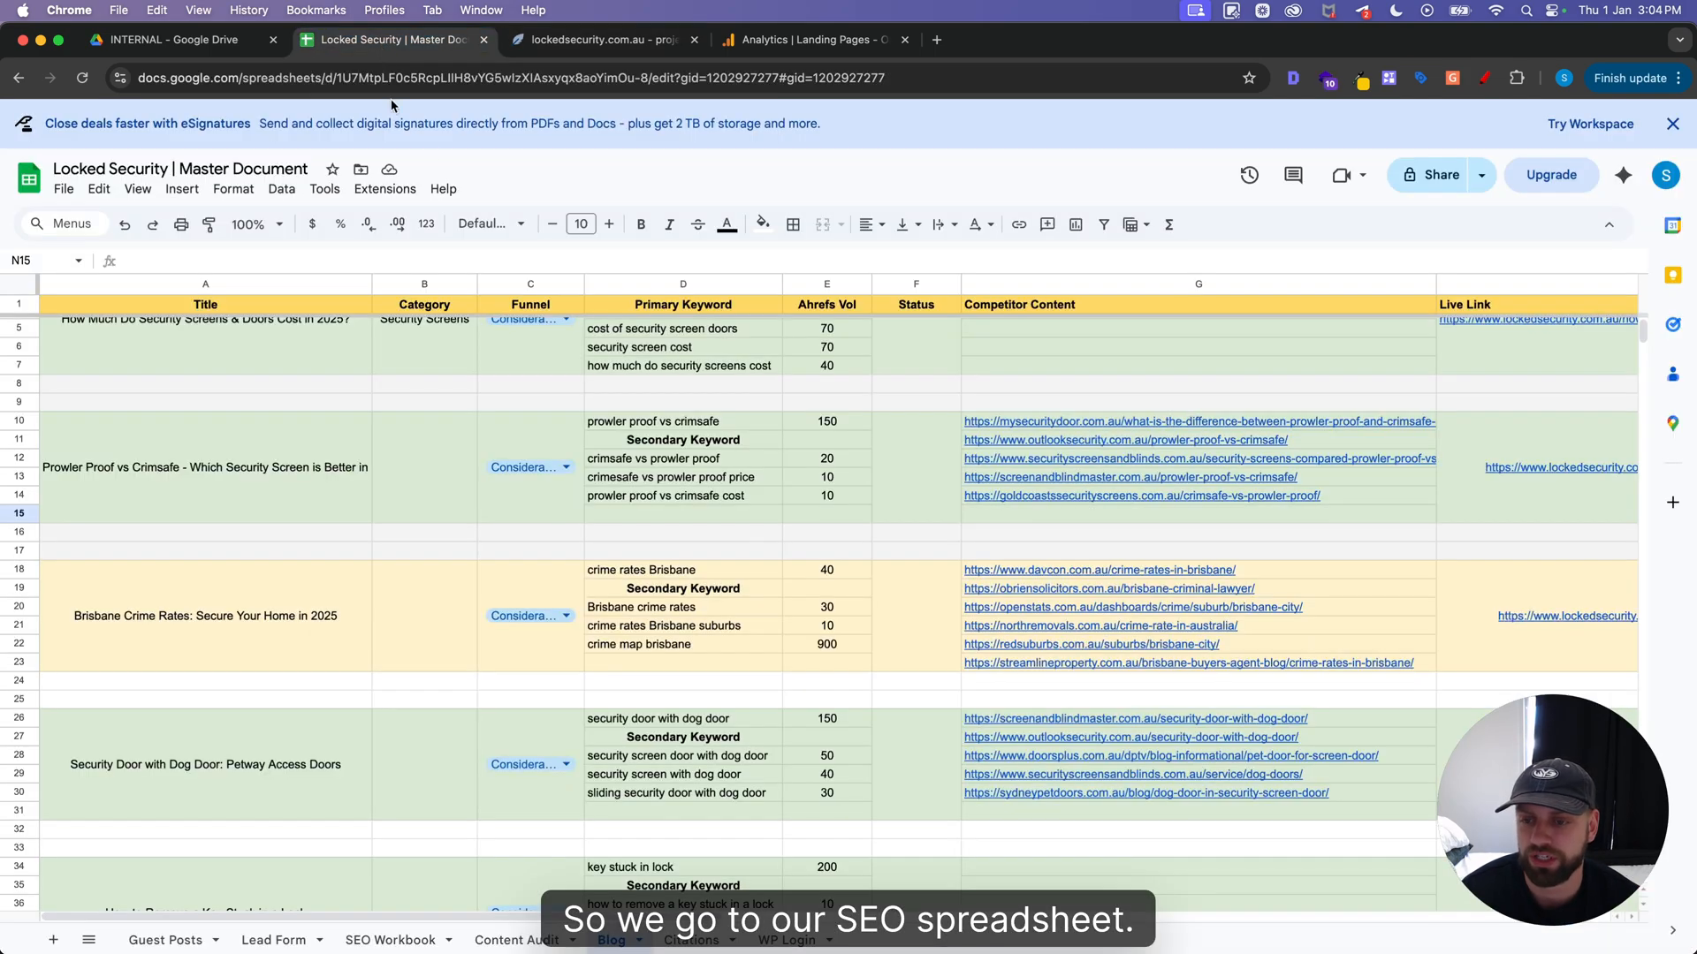
click(150, 656)
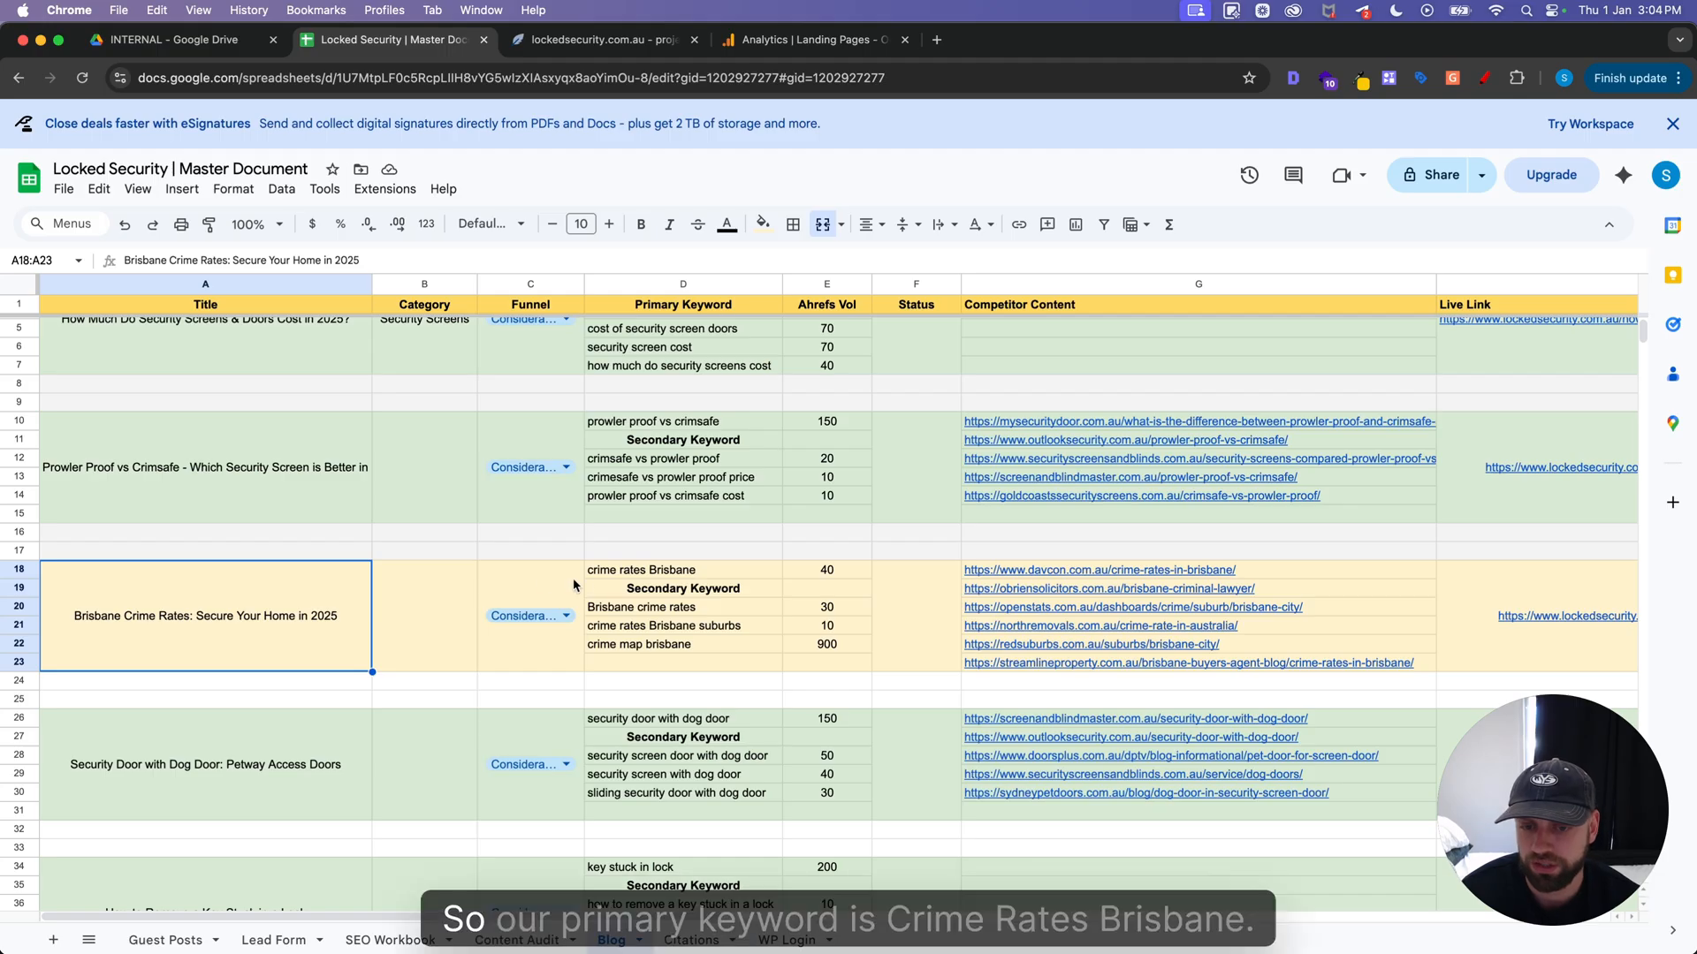
click(611, 572)
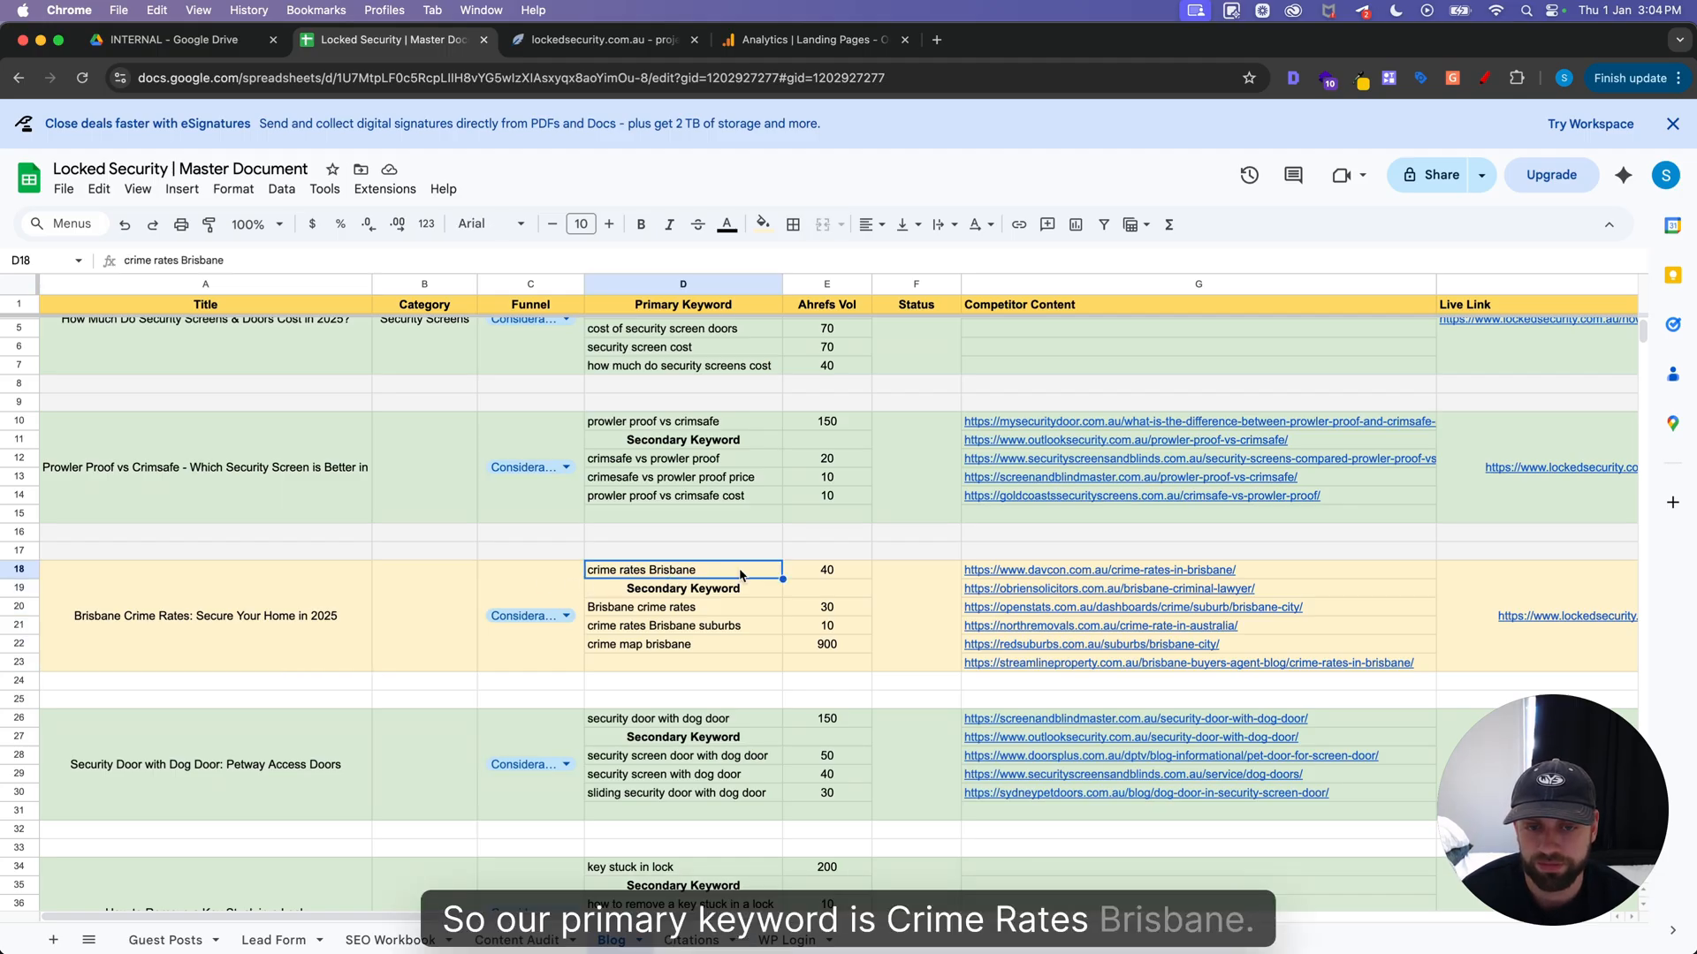
drag(700, 610, 699, 644)
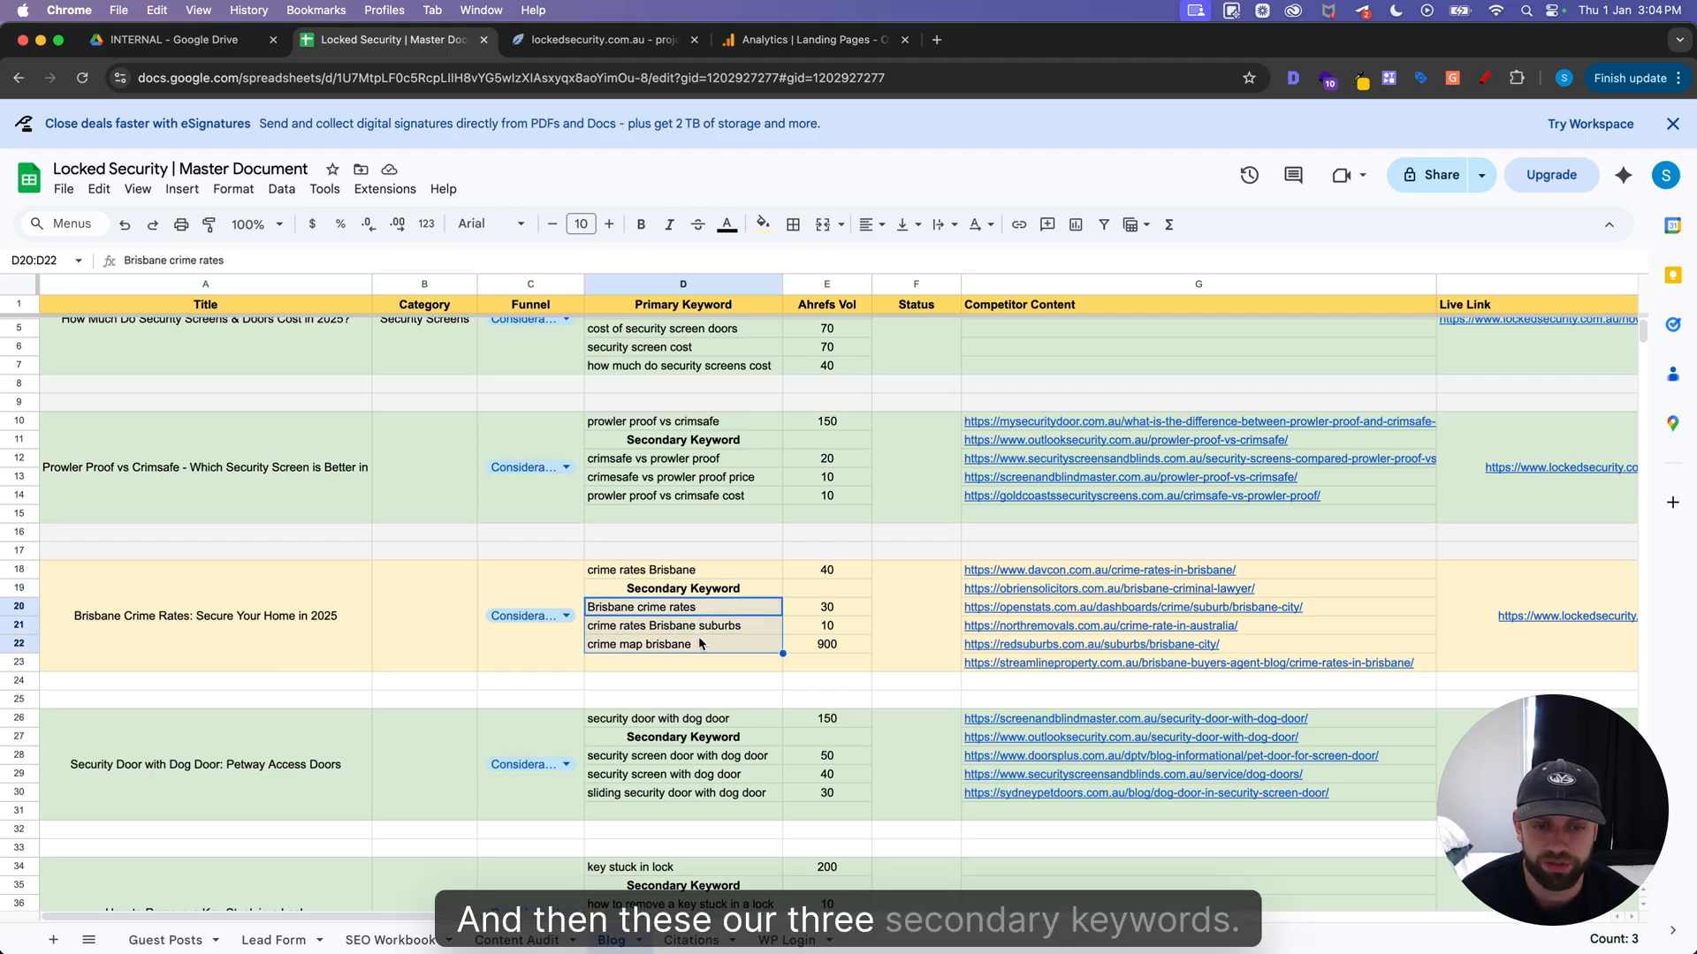
click(461, 611)
Copy the primary keyword "crime rates Brisbane" from the spreadsheet into the new NeuronWriter query, run it and open its entry
click(636, 573)
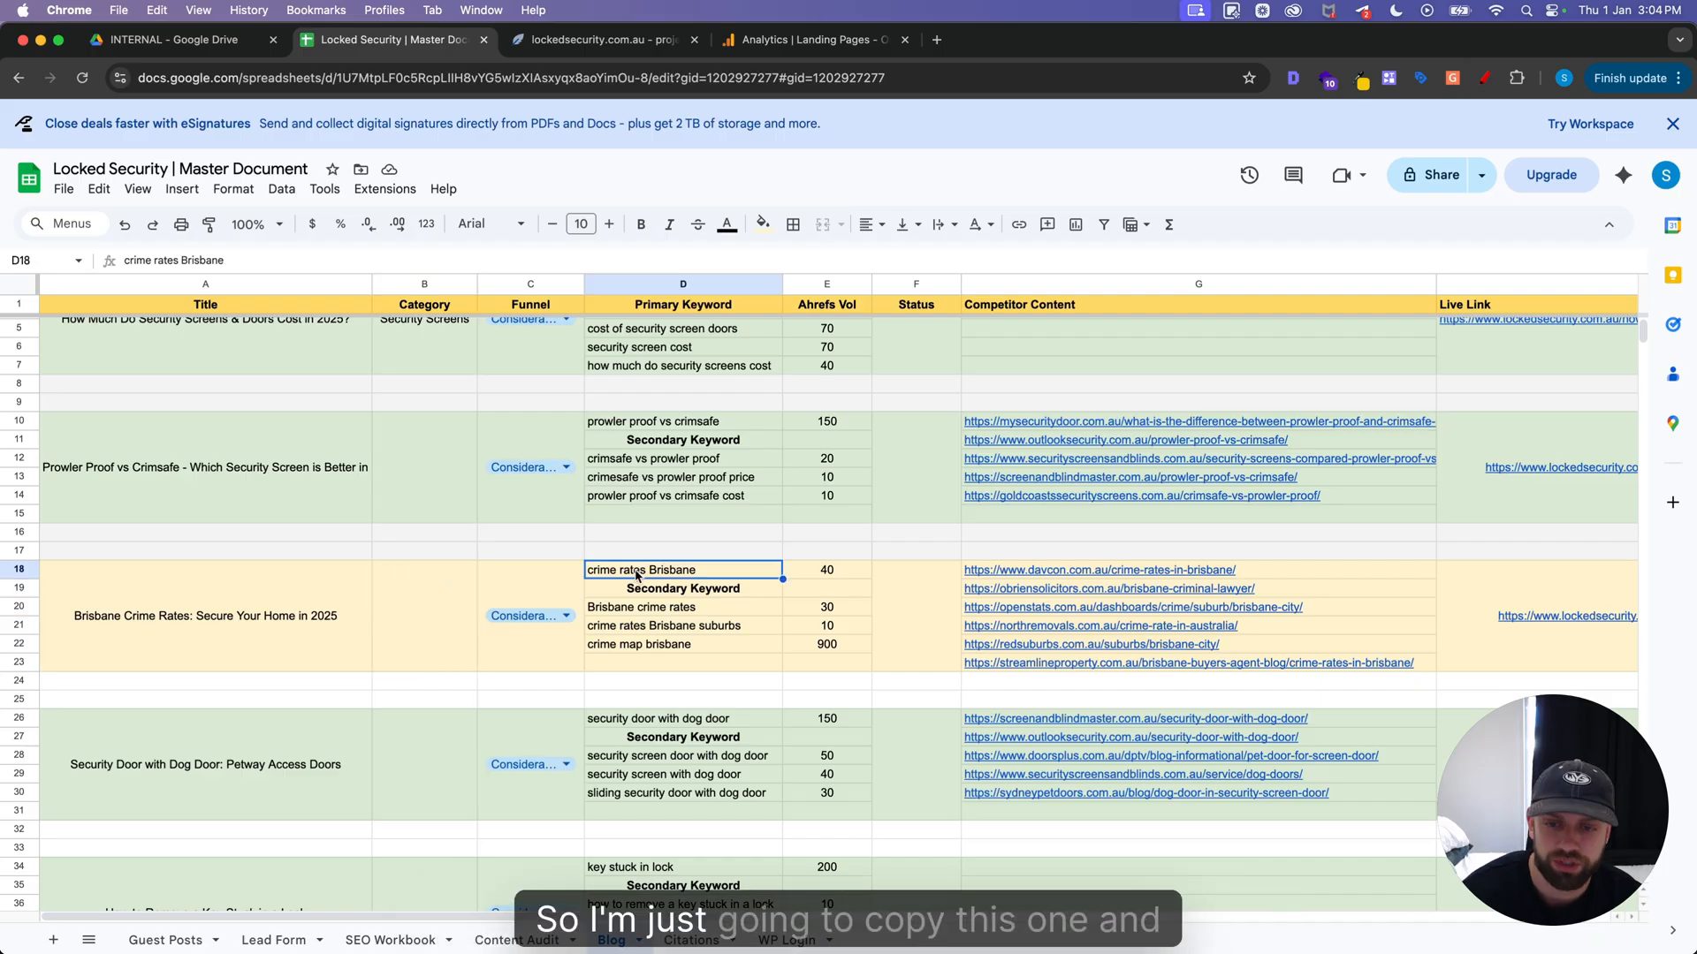
key(super+c)
click(601, 39)
key(super+v)
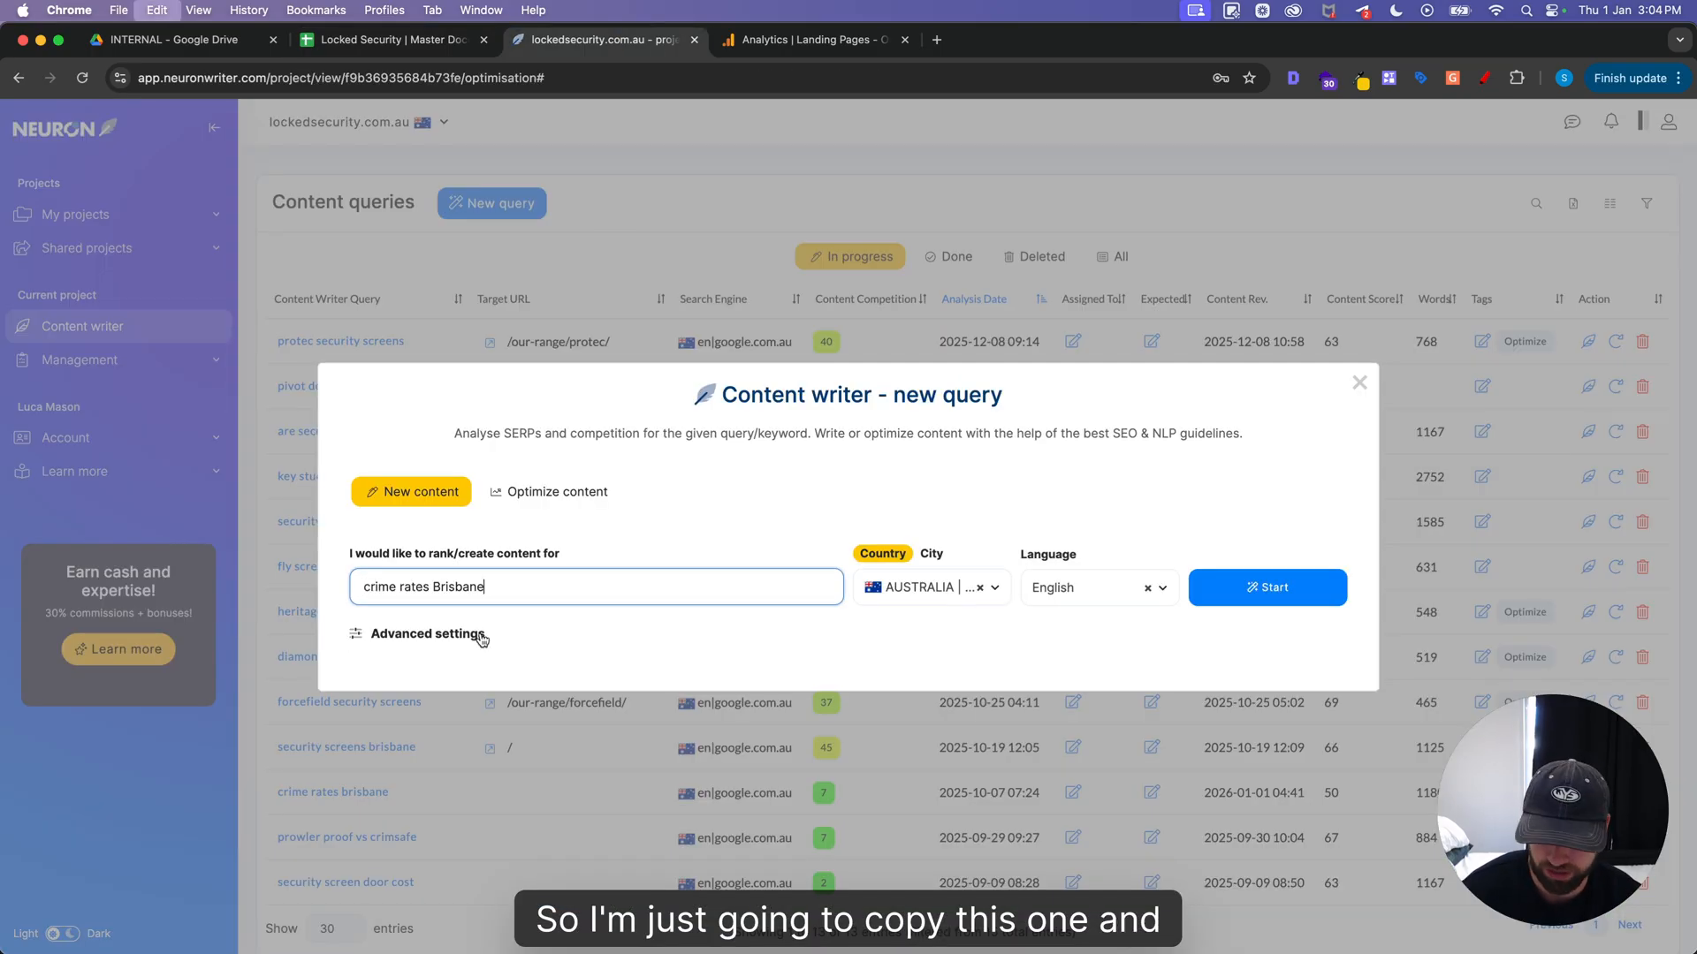
key(Return)
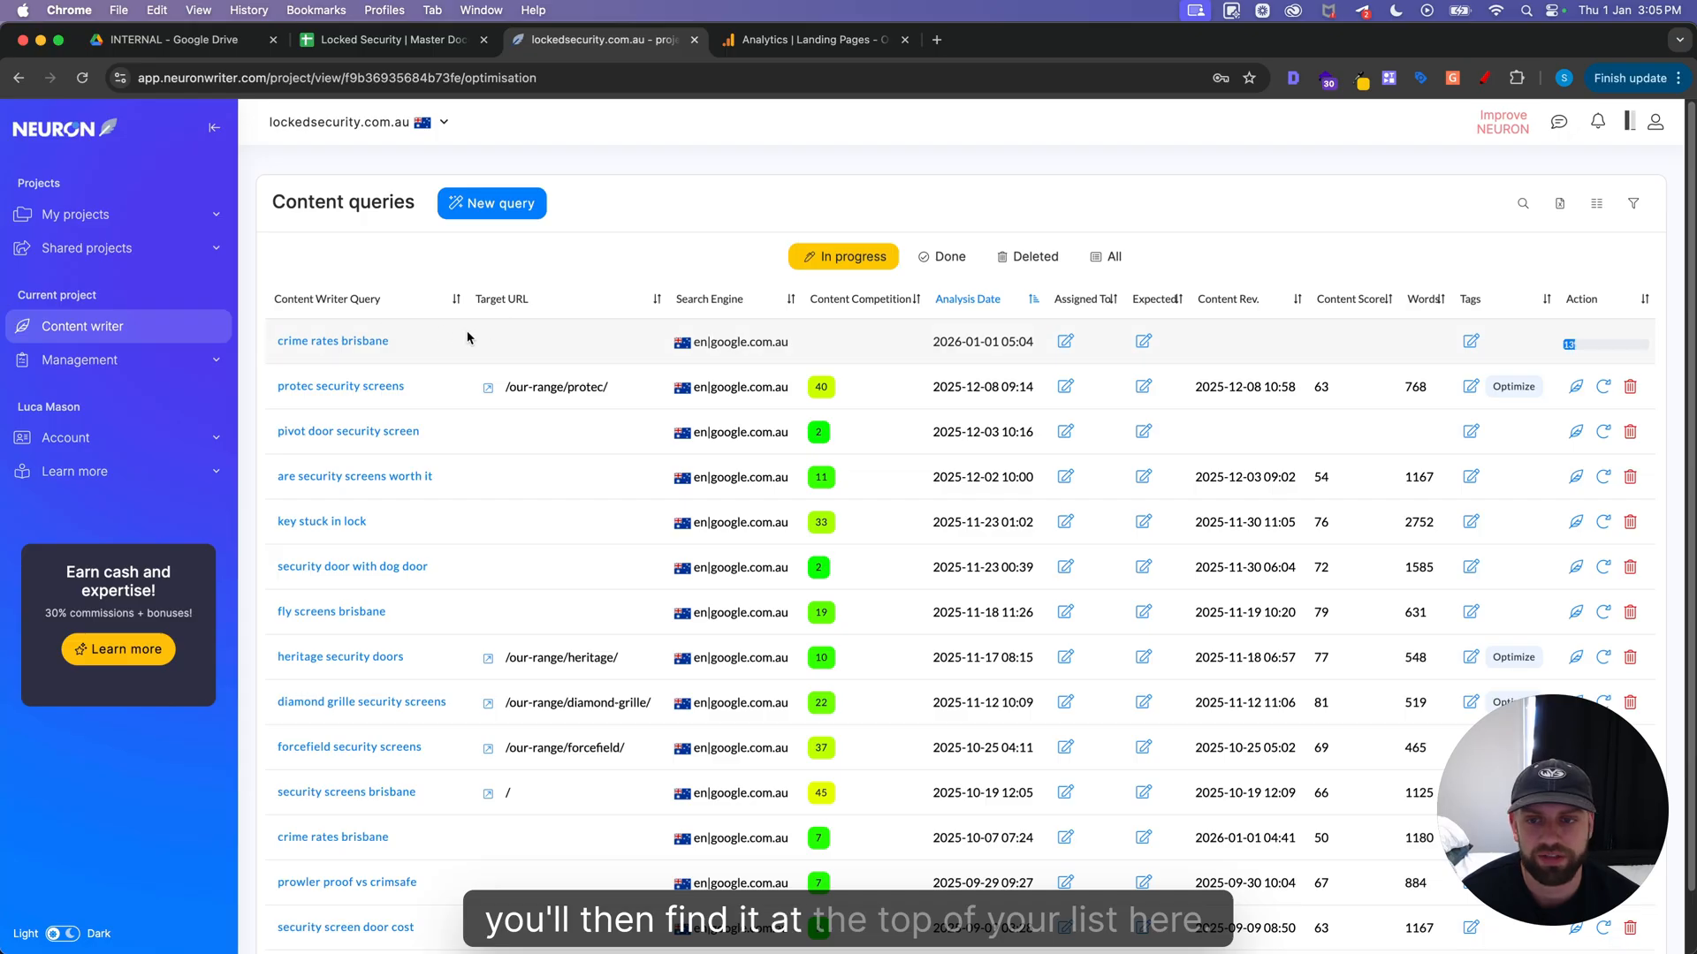
click(349, 351)
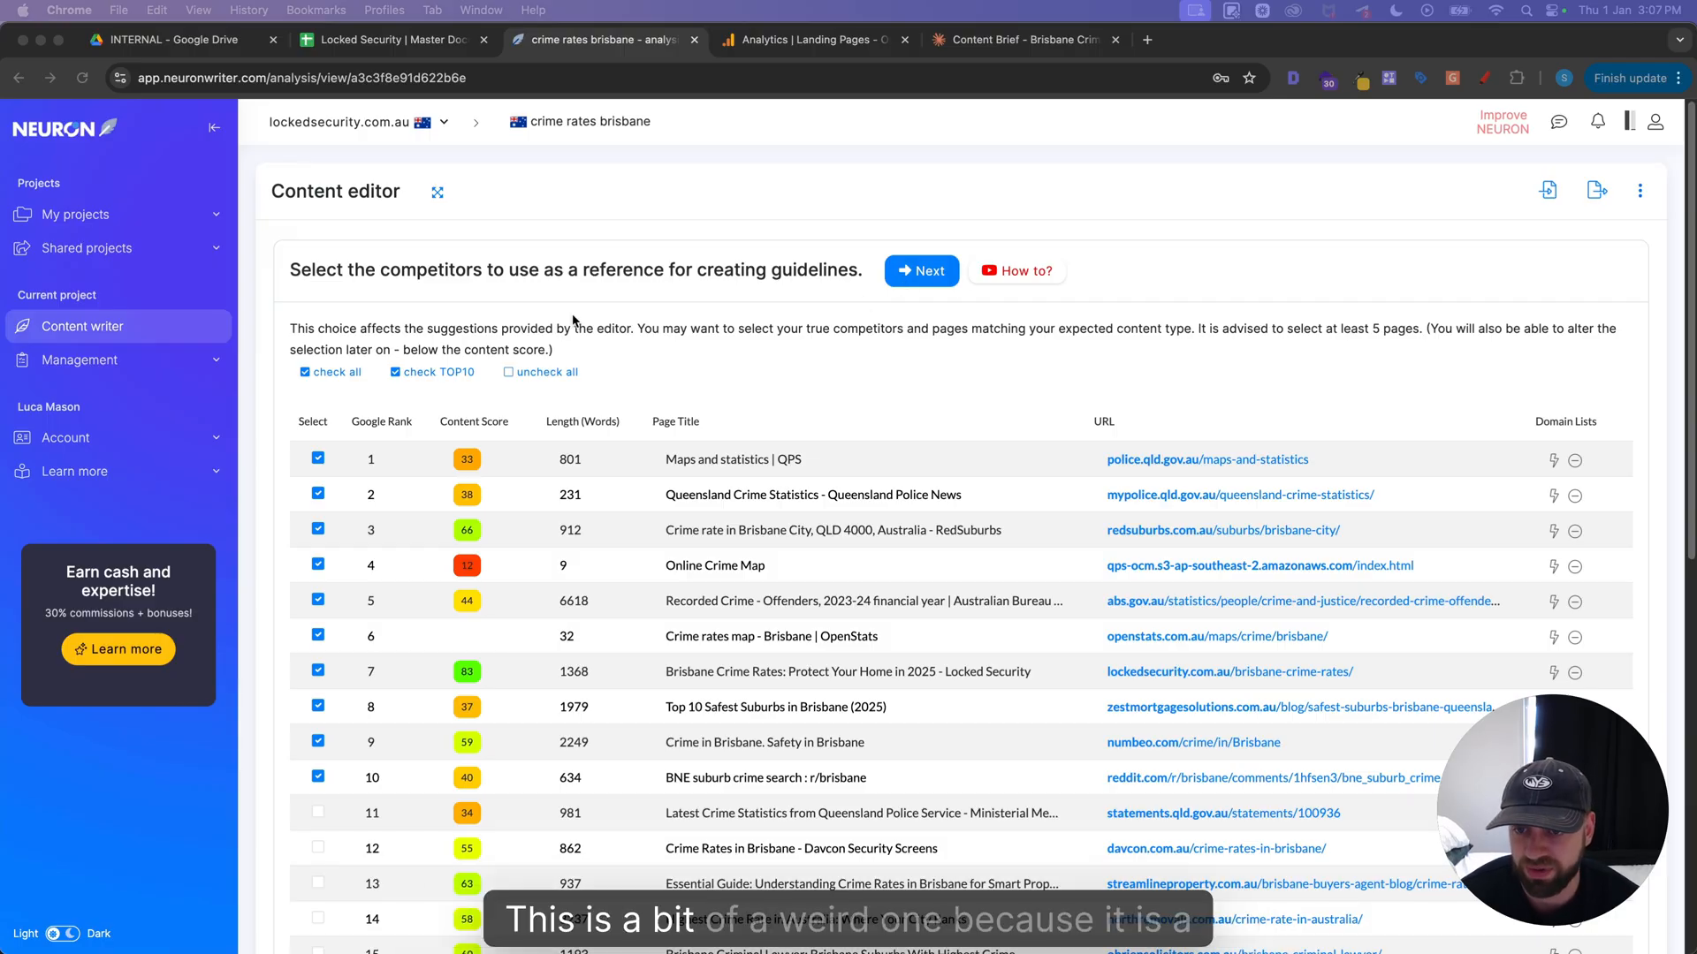
Read the top-ranking police.qld.gov.au maps and statistics page in a new tab to judge its relevance as a competitor
scroll(576, 323, down, 1)
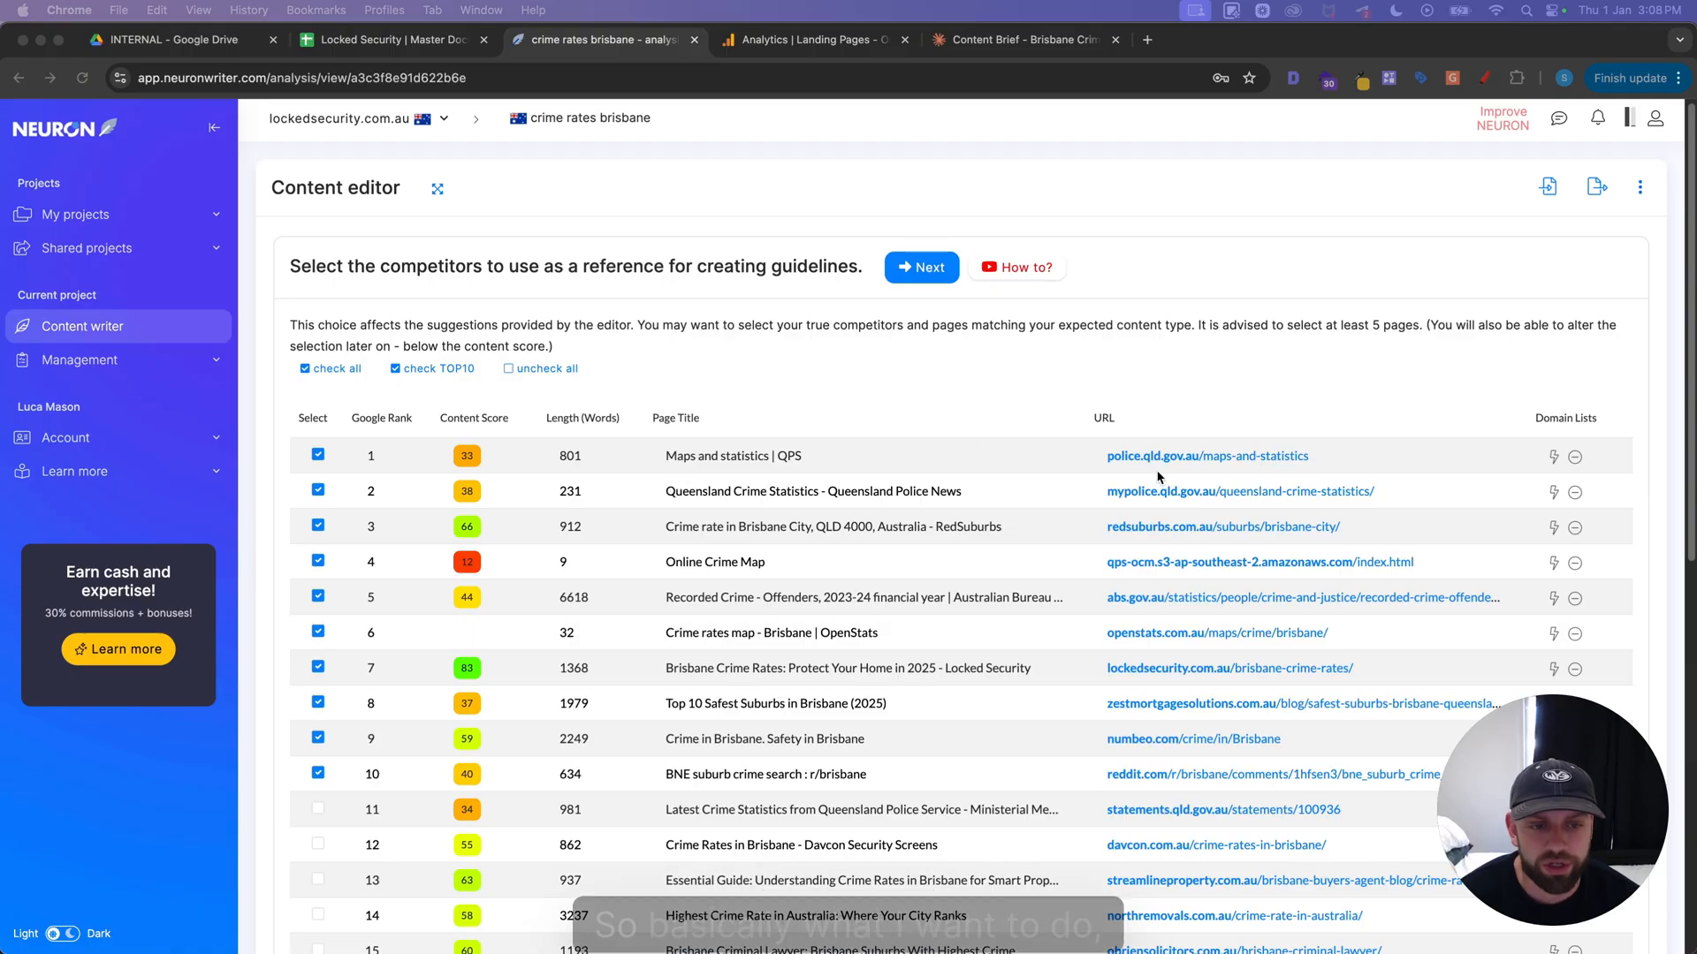
super+click(1129, 456)
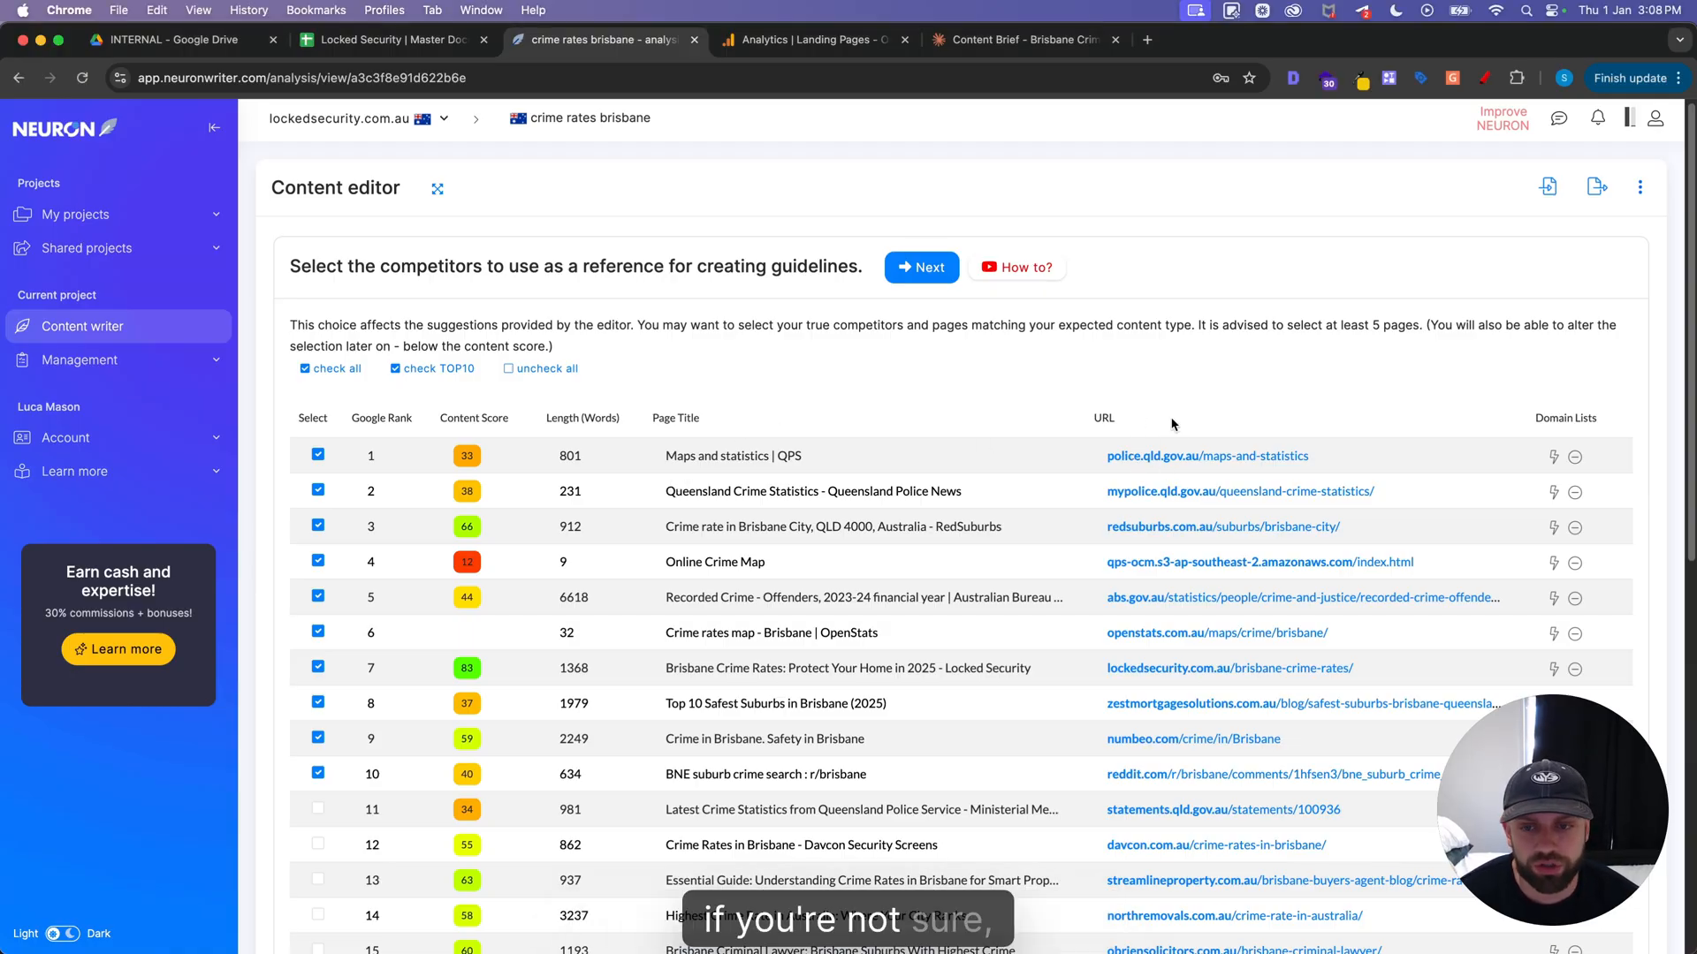
click(805, 39)
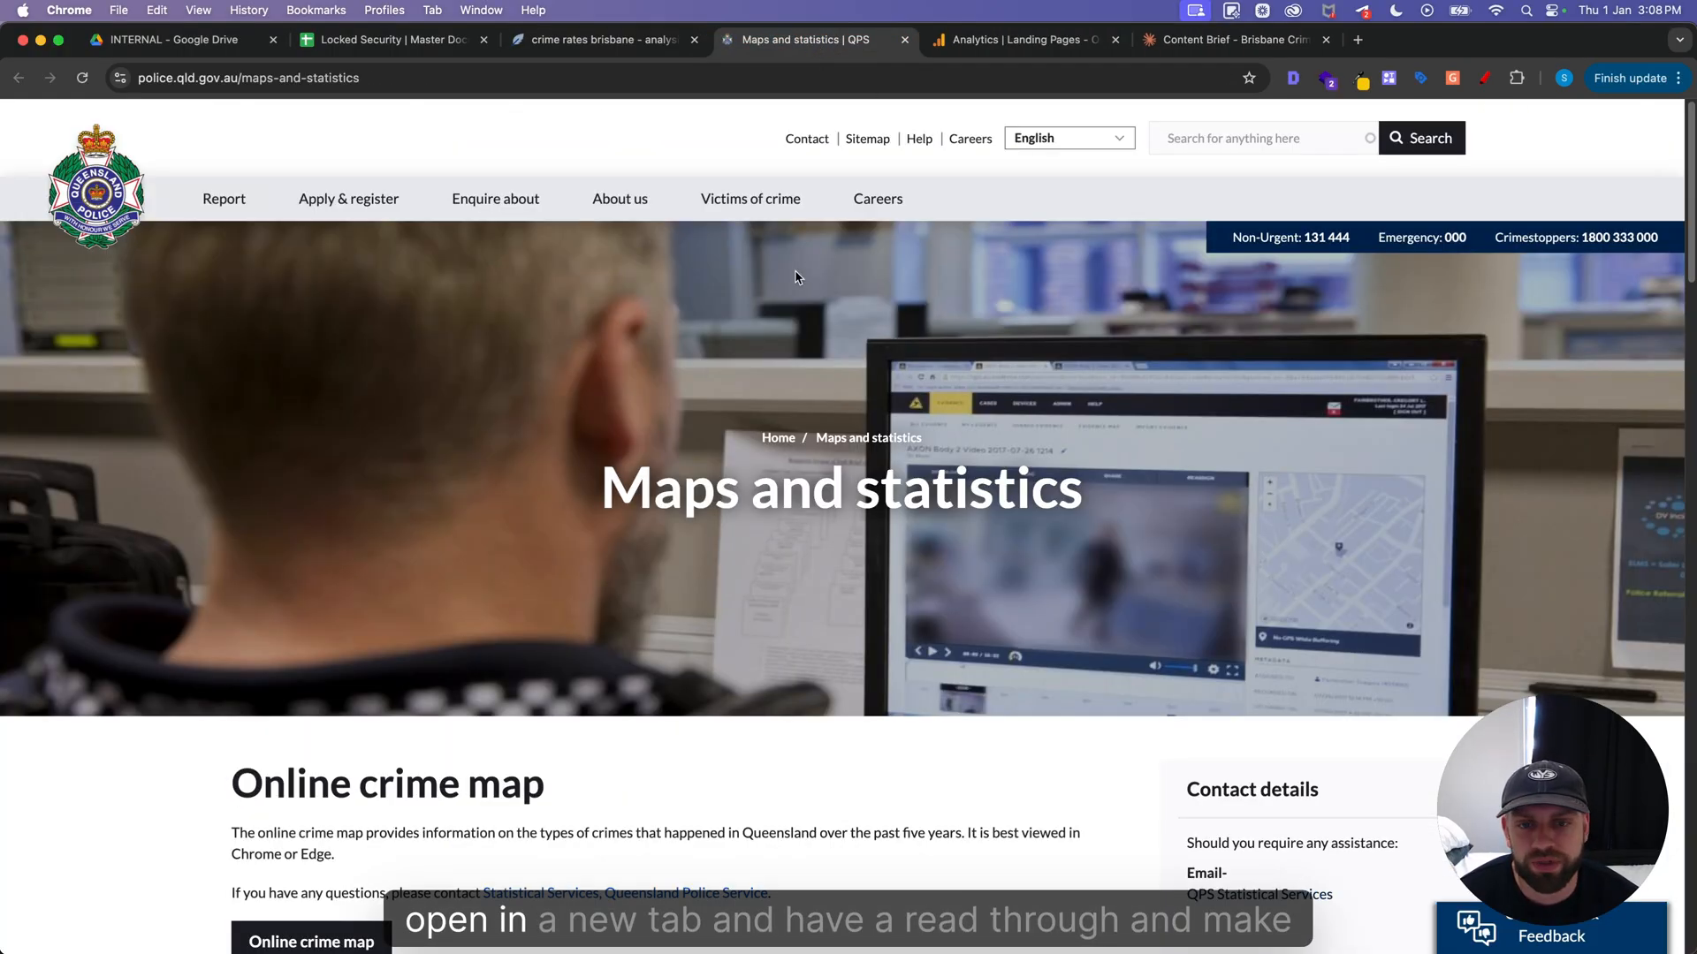
scroll(608, 442, down, 10)
scroll(608, 442, down, 10)
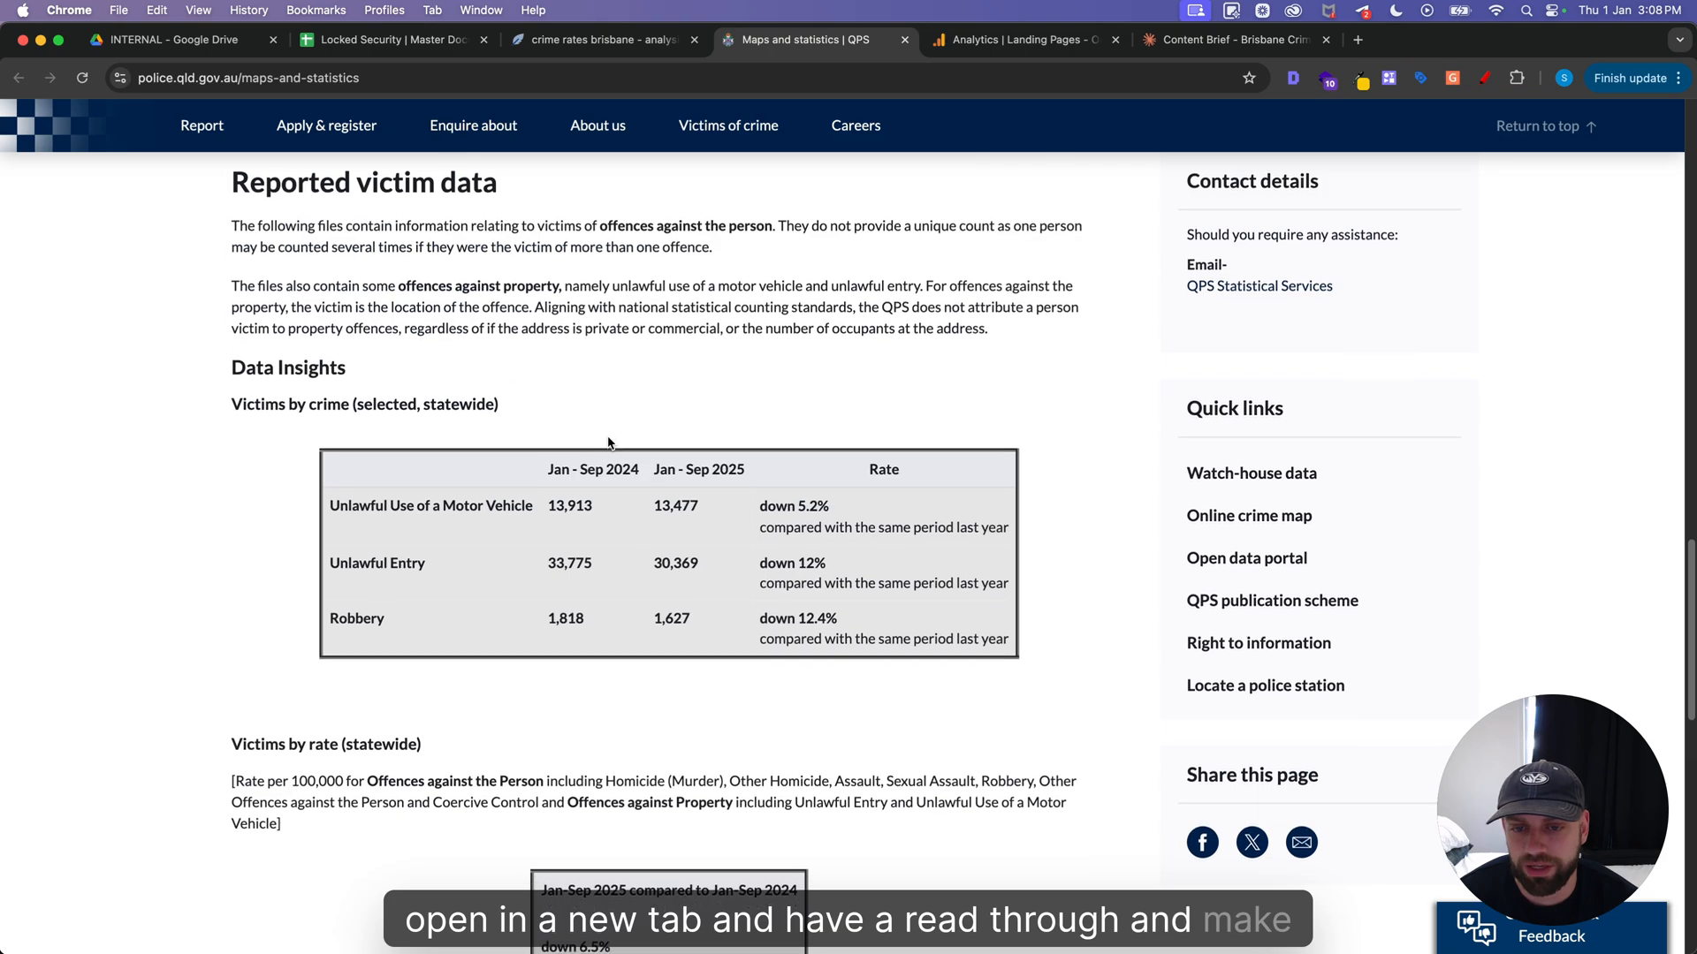
scroll(210, 415, up, 15)
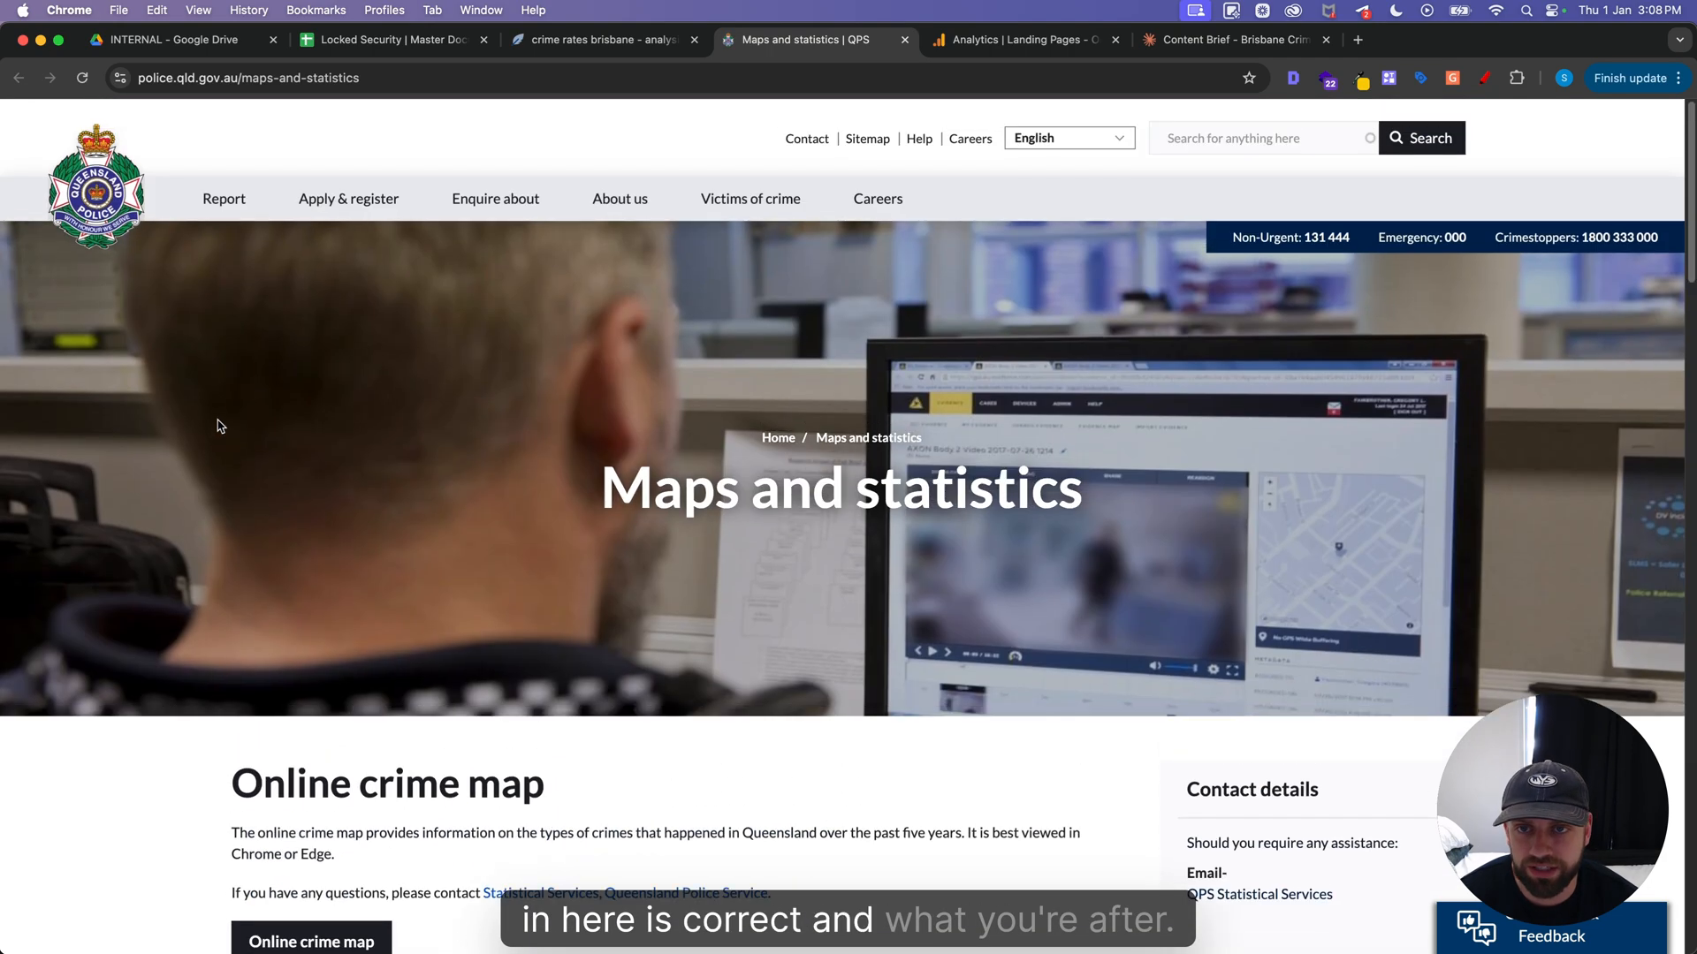
click(599, 45)
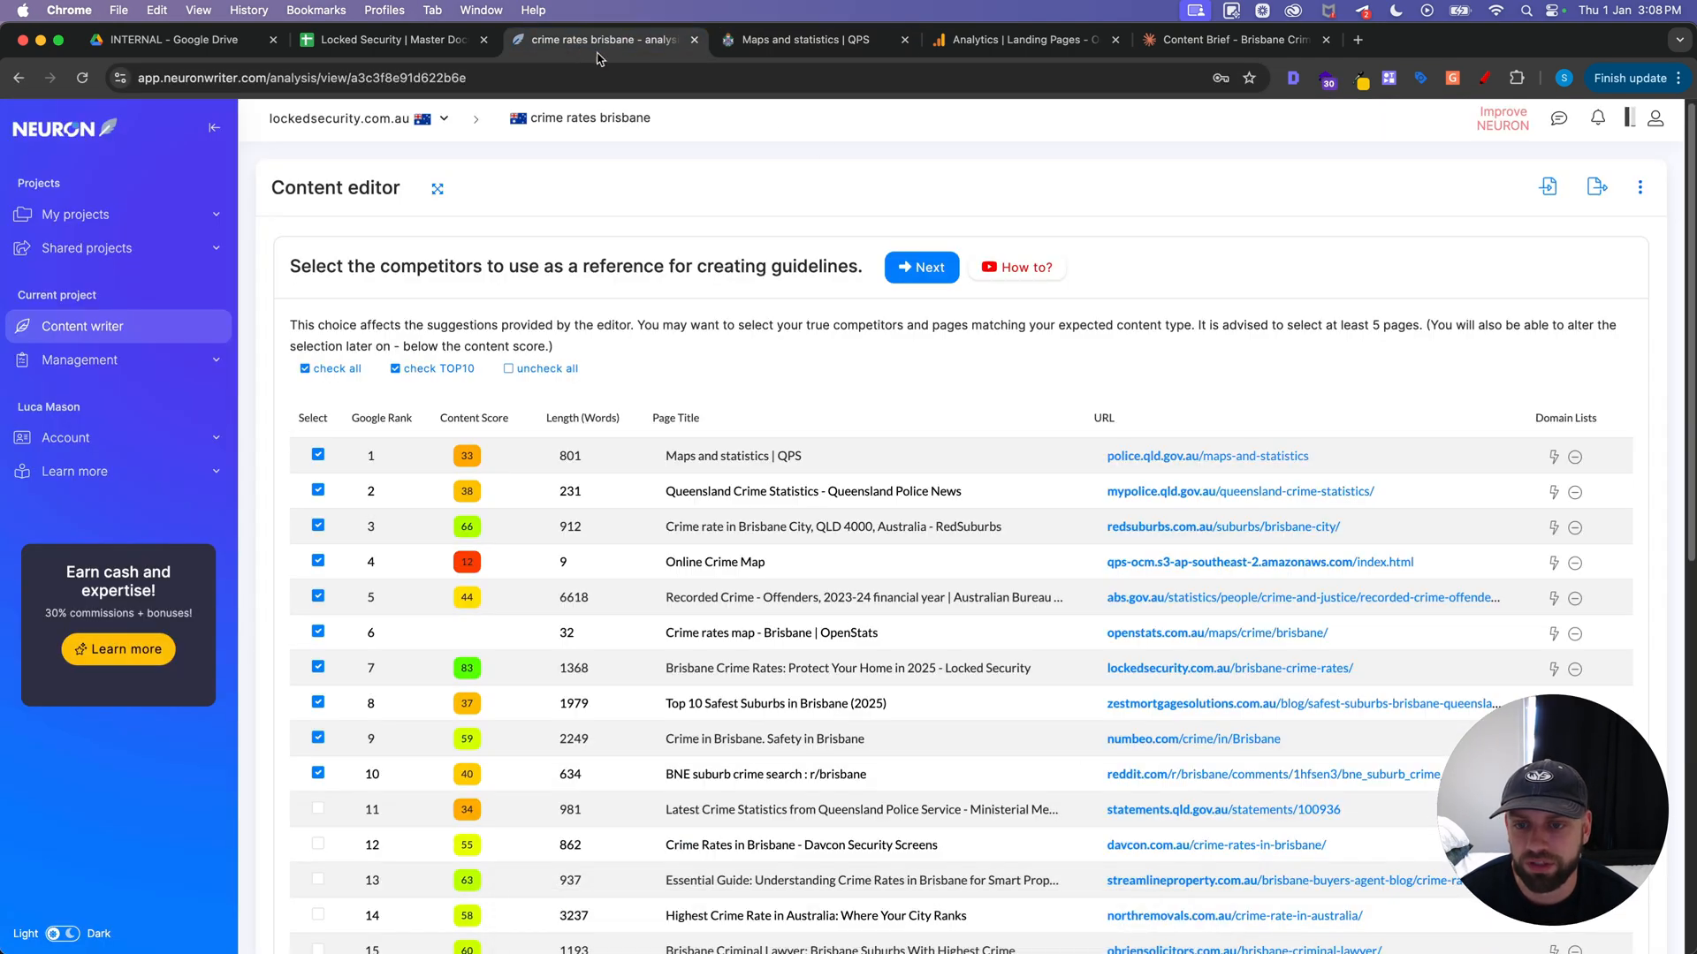
Exclude the rank 4 Online Crime Map and Locked Security's own rank 7 article from the reference competitors
click(310, 560)
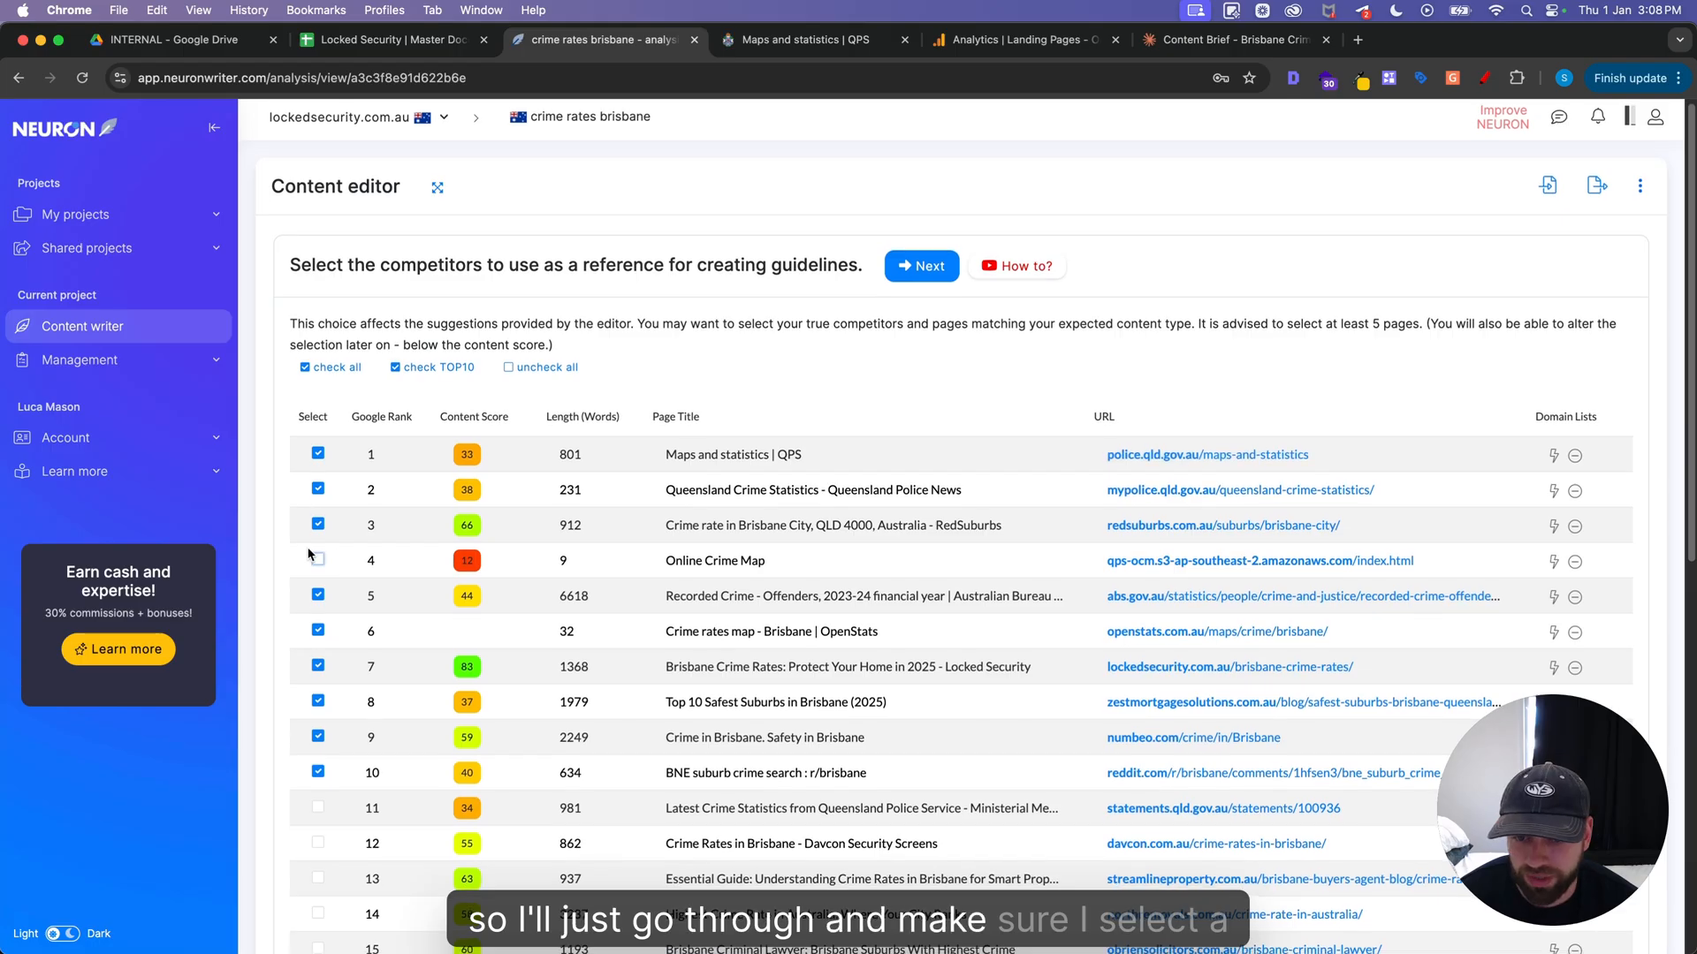
scroll(308, 553, down, 1)
scroll(391, 592, down, 2)
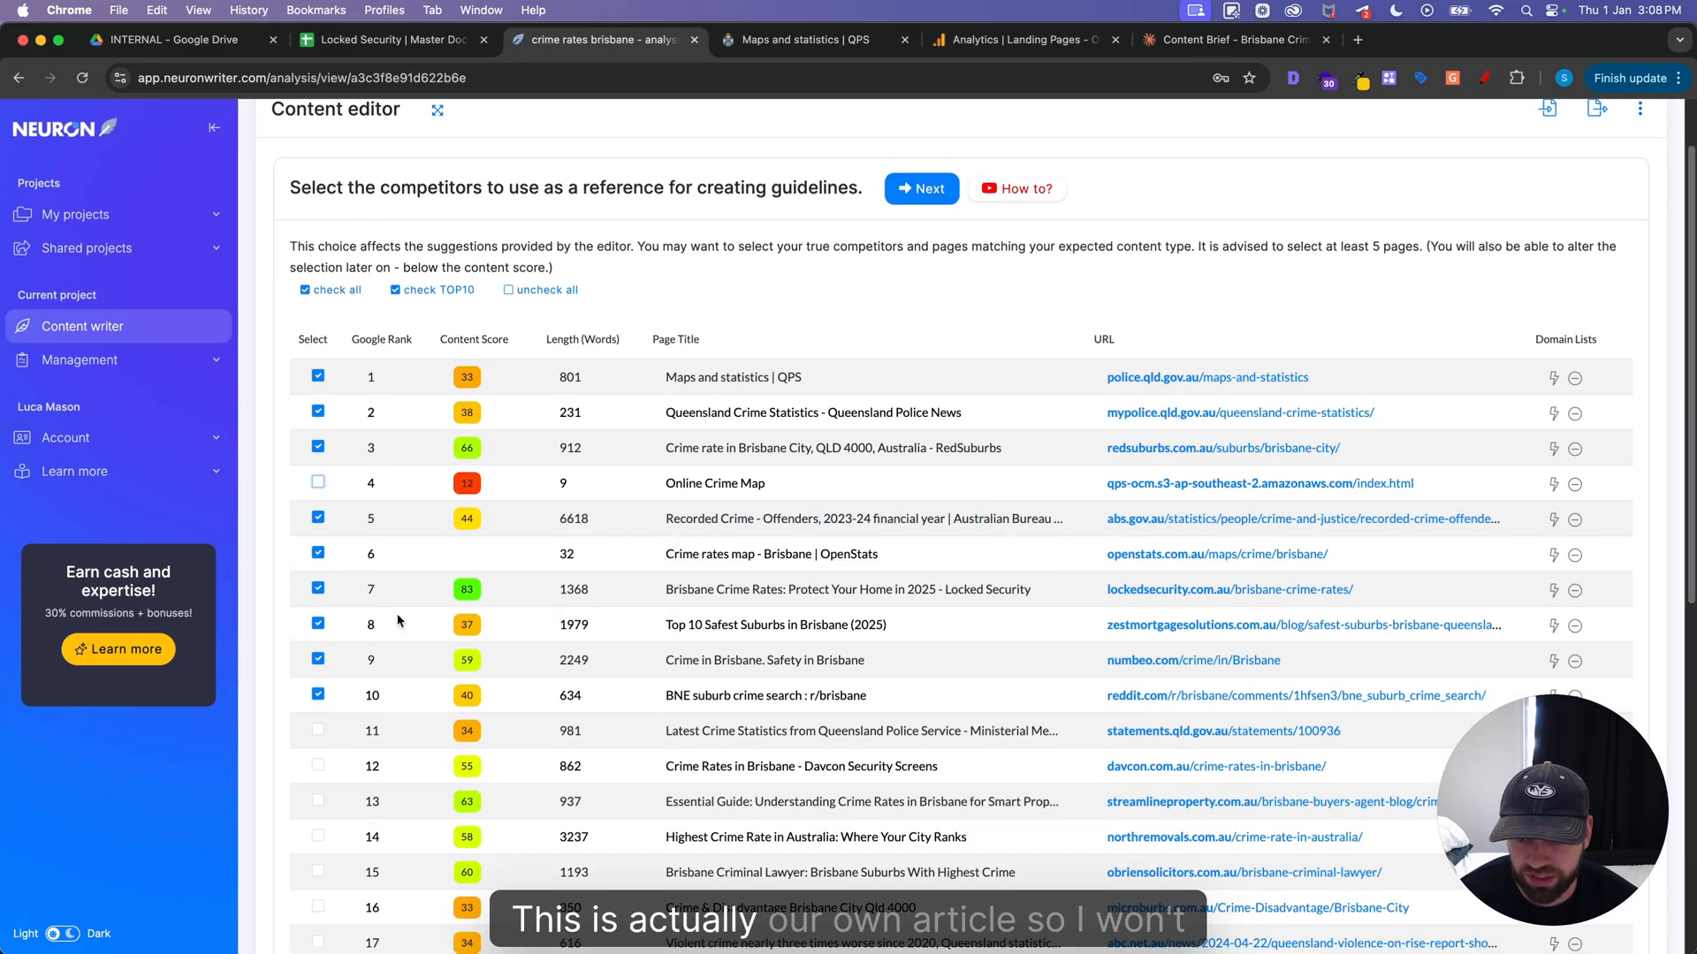
scroll(460, 525, down, 1)
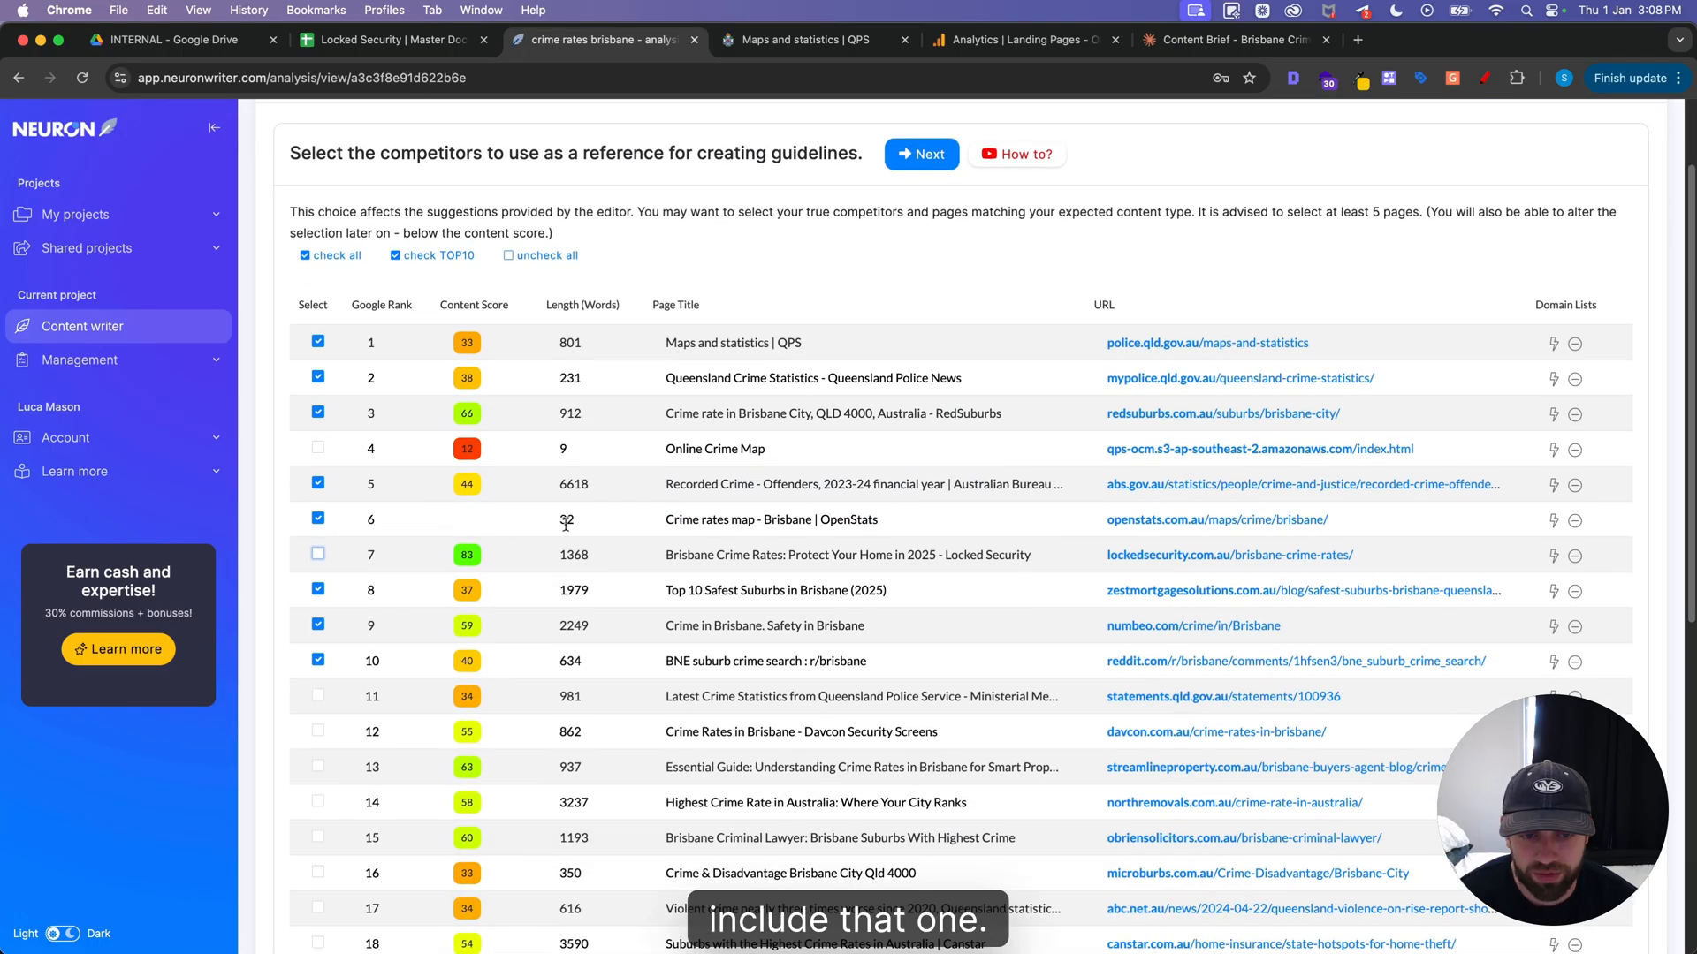
scroll(636, 522, down, 2)
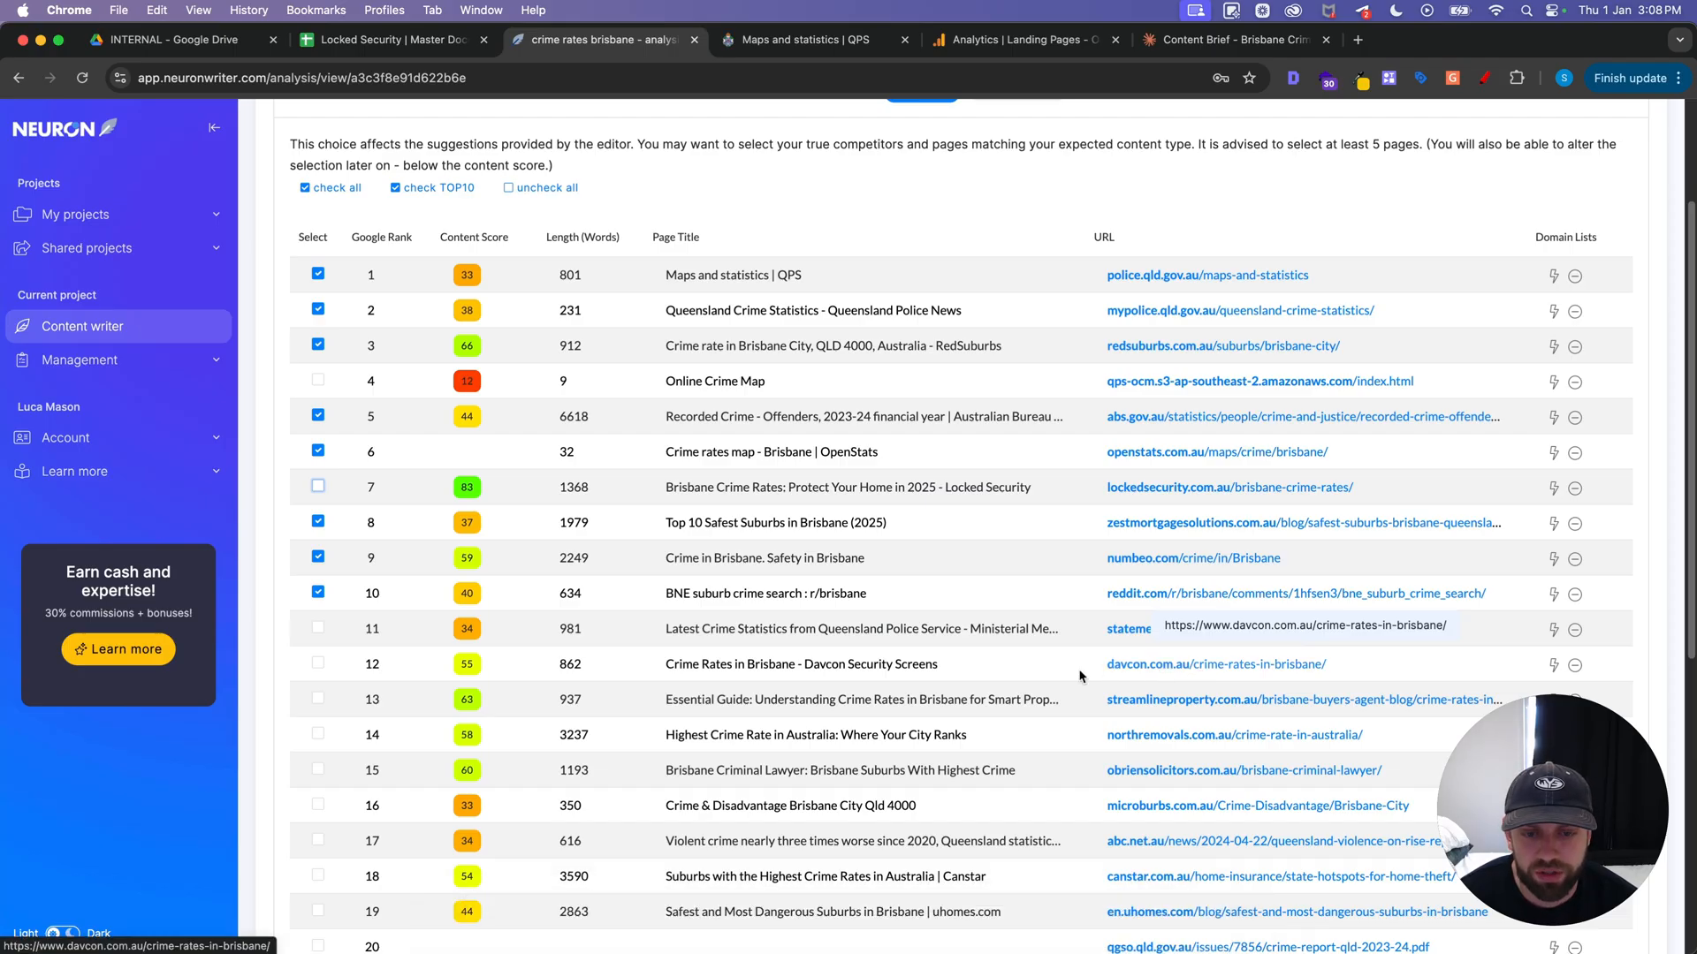
Add the rank 12 Davcon Security Screens page to the reference competitors and view its article in a new tab
click(318, 664)
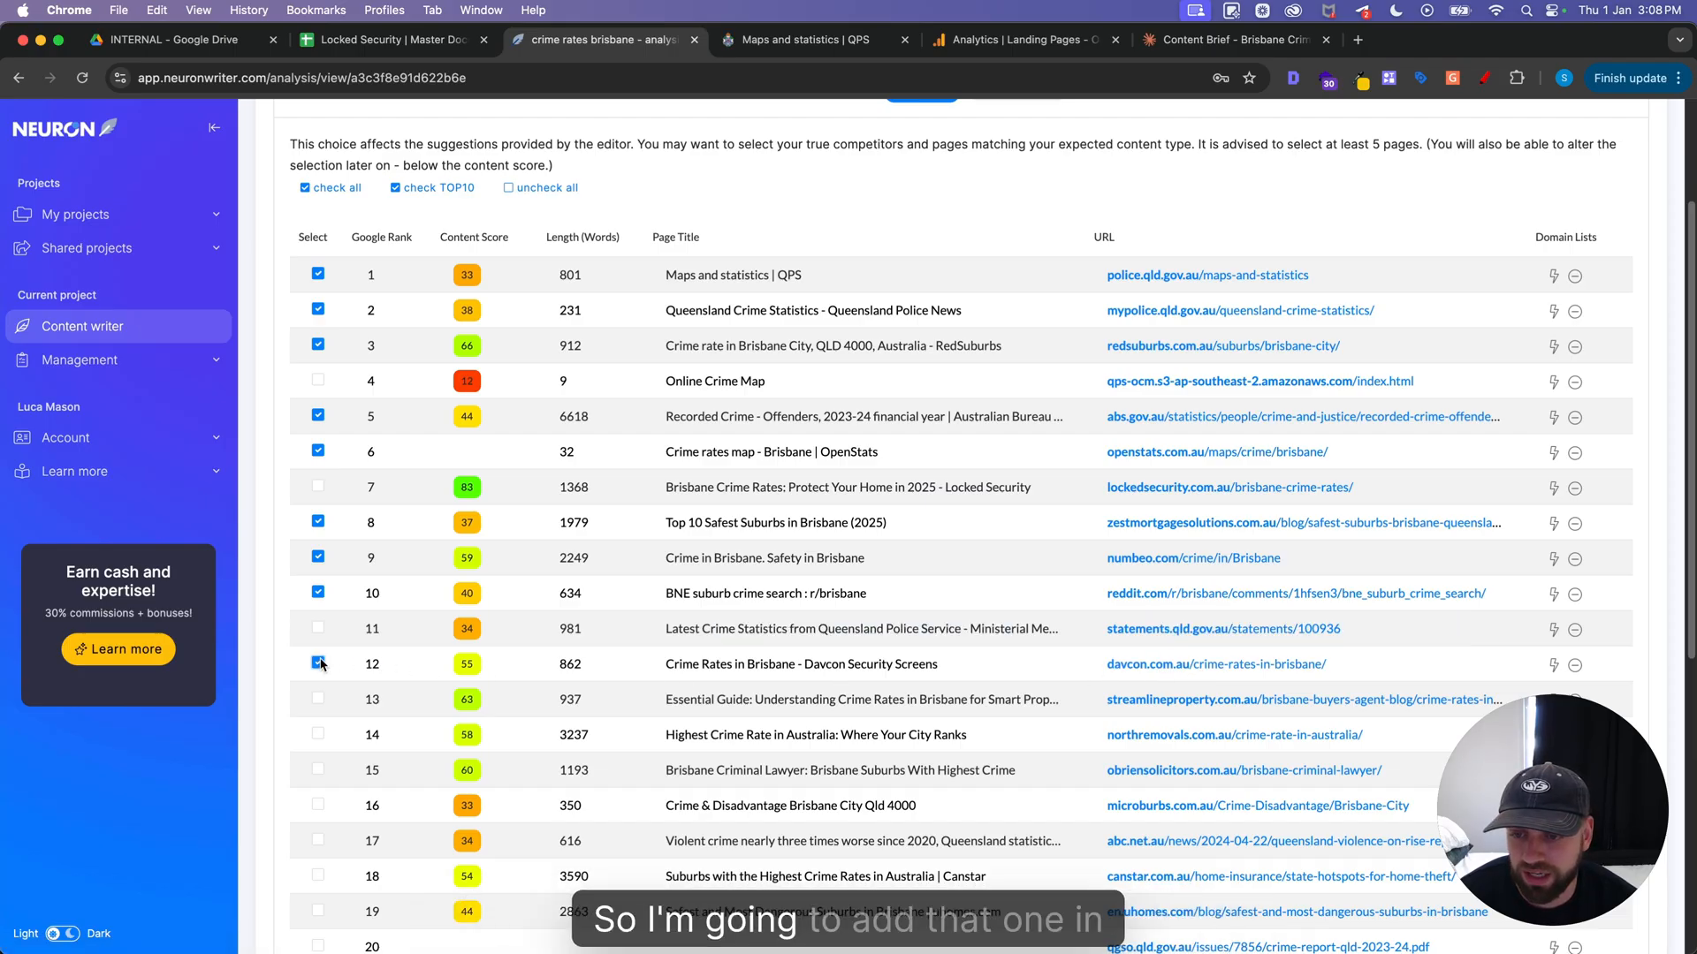
super+click(1161, 667)
click(1016, 39)
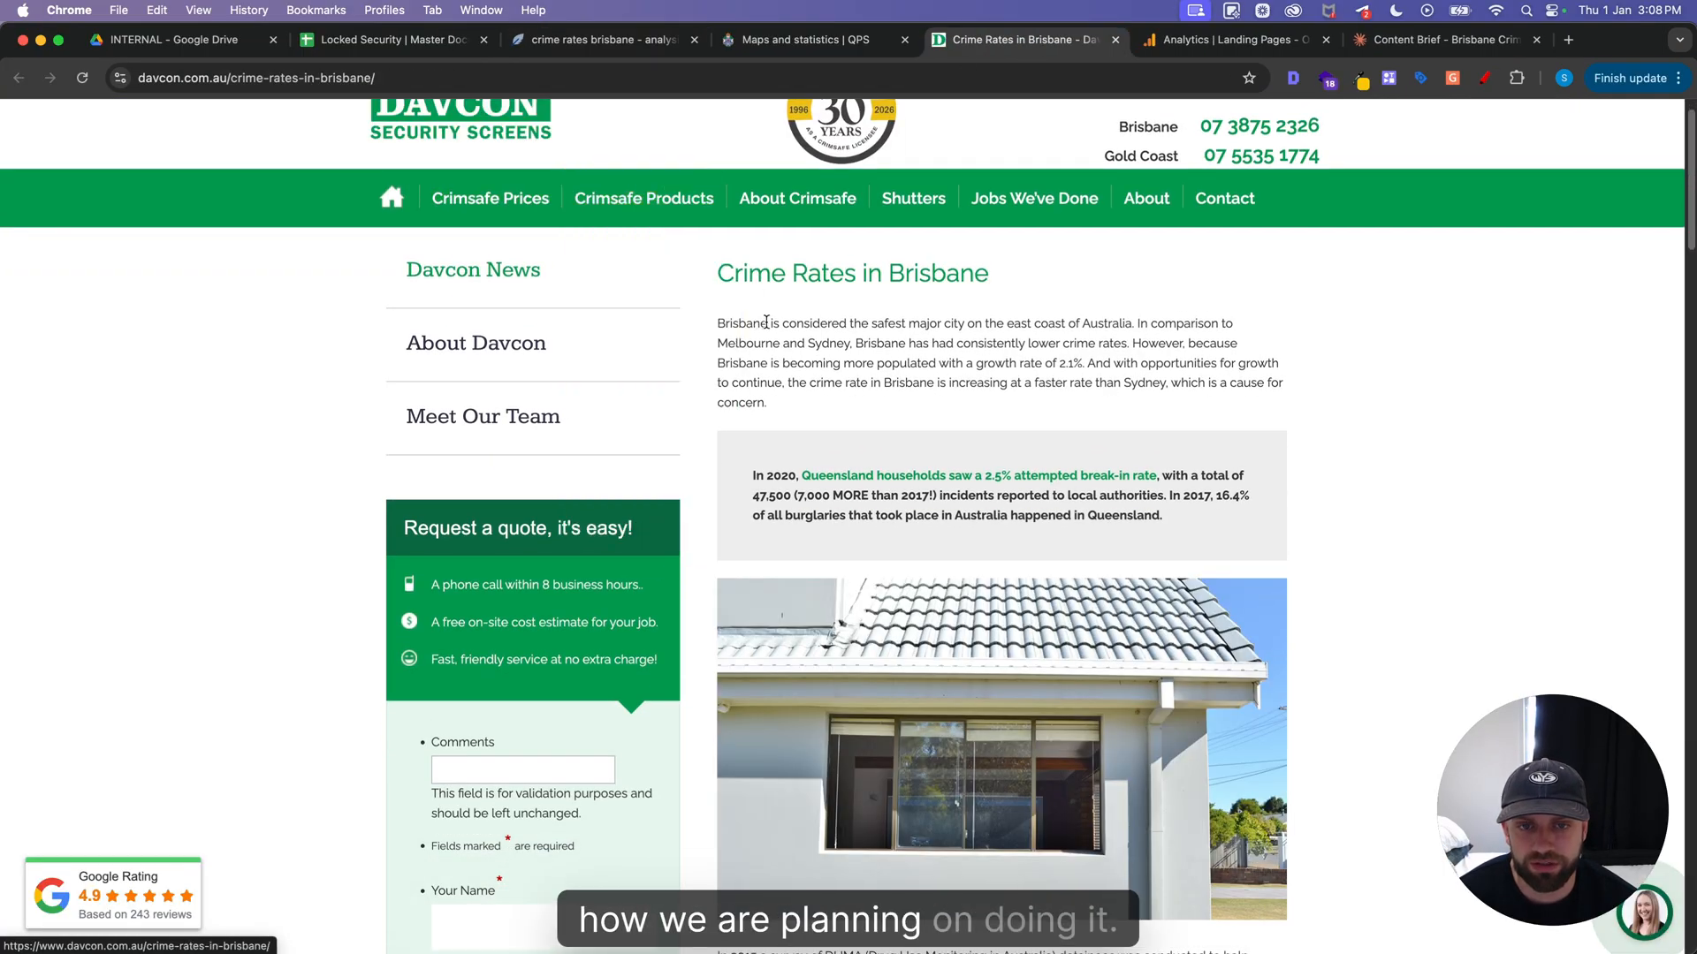
key(super+3)
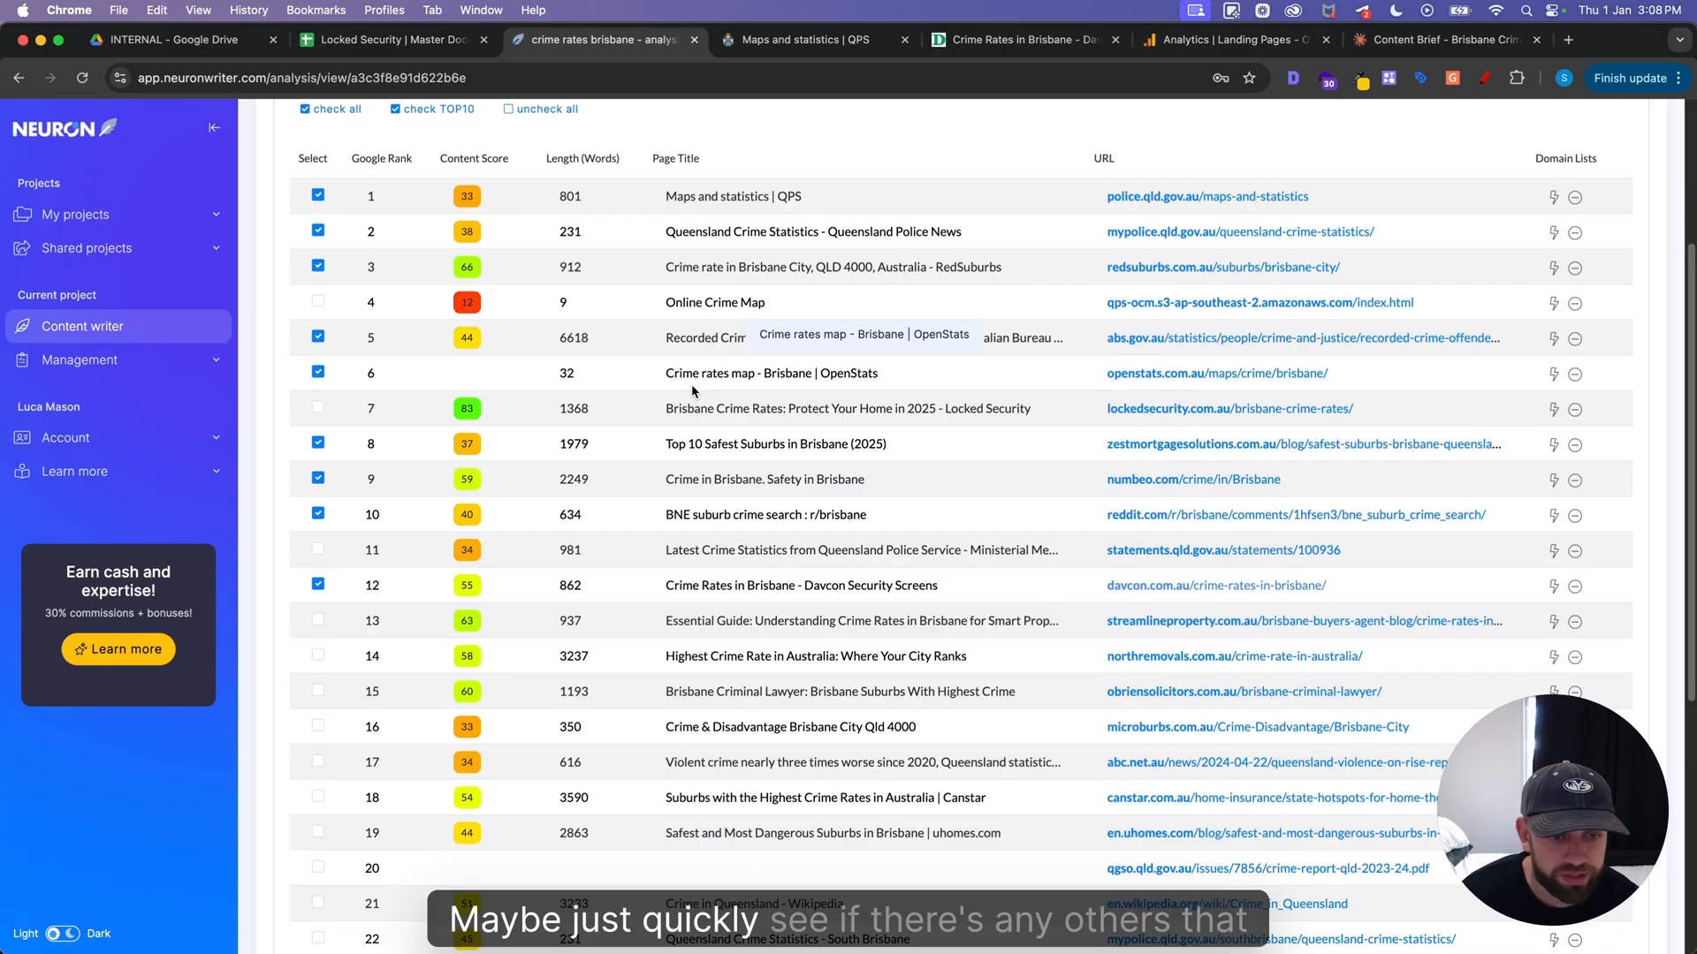
Check the remaining ranked pages for worthwhile competitors and proceed with the current selection
scroll(751, 415, down, 1)
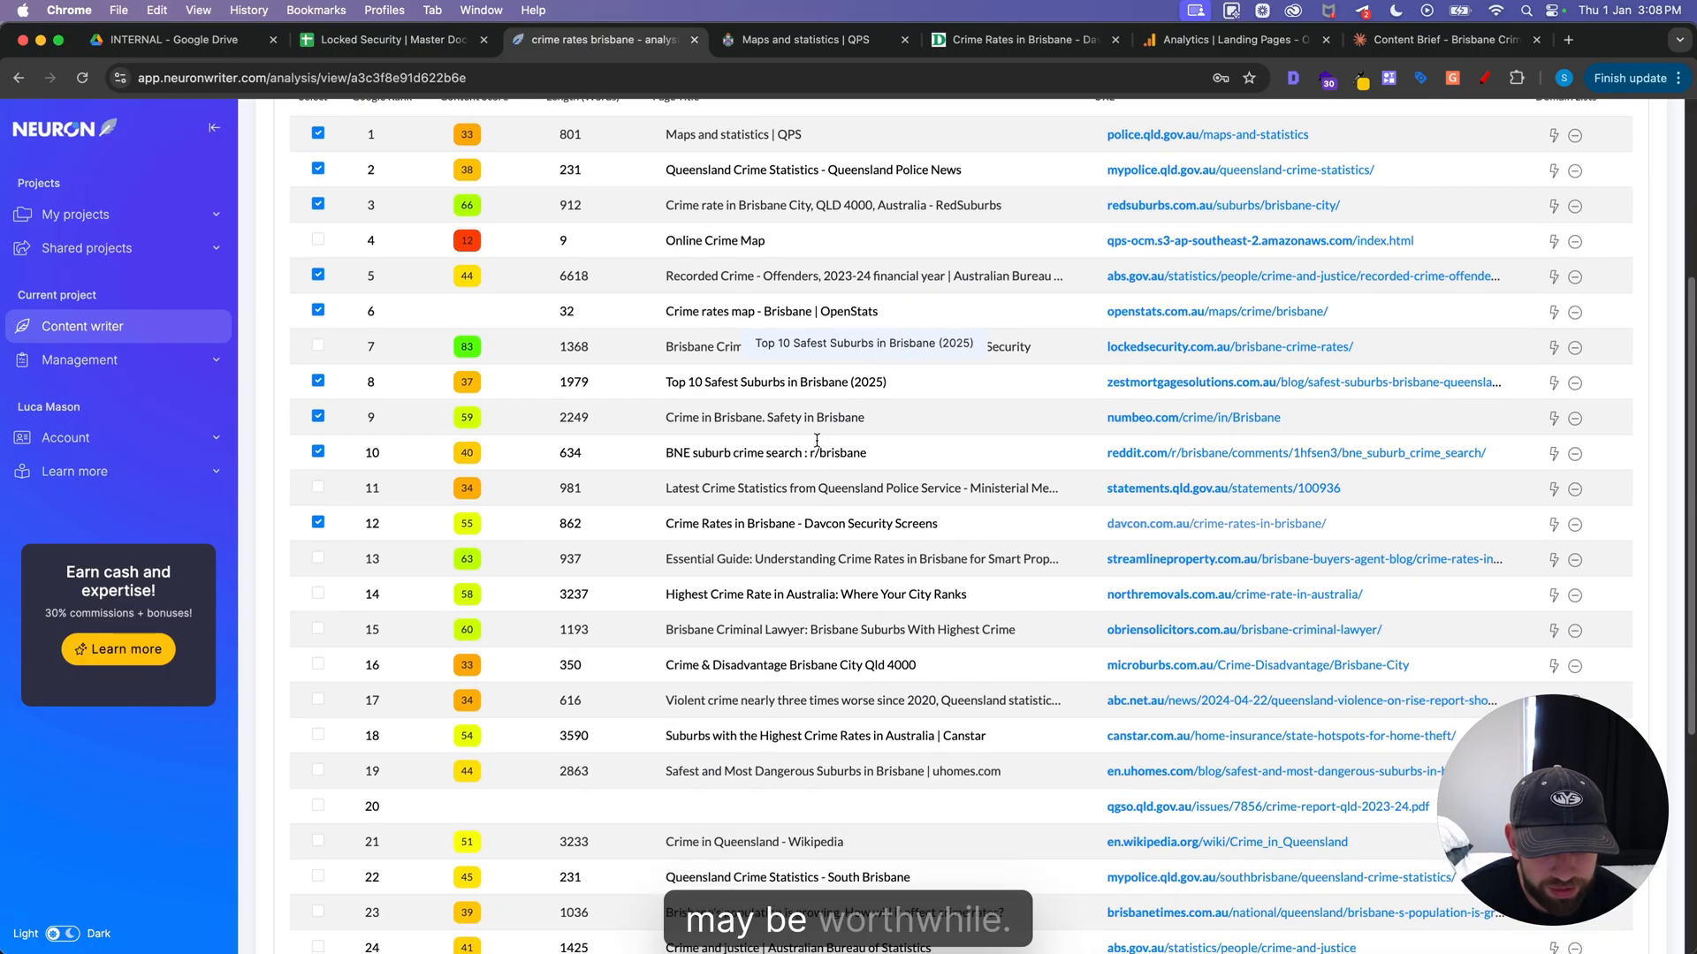
scroll(894, 430, up, 3)
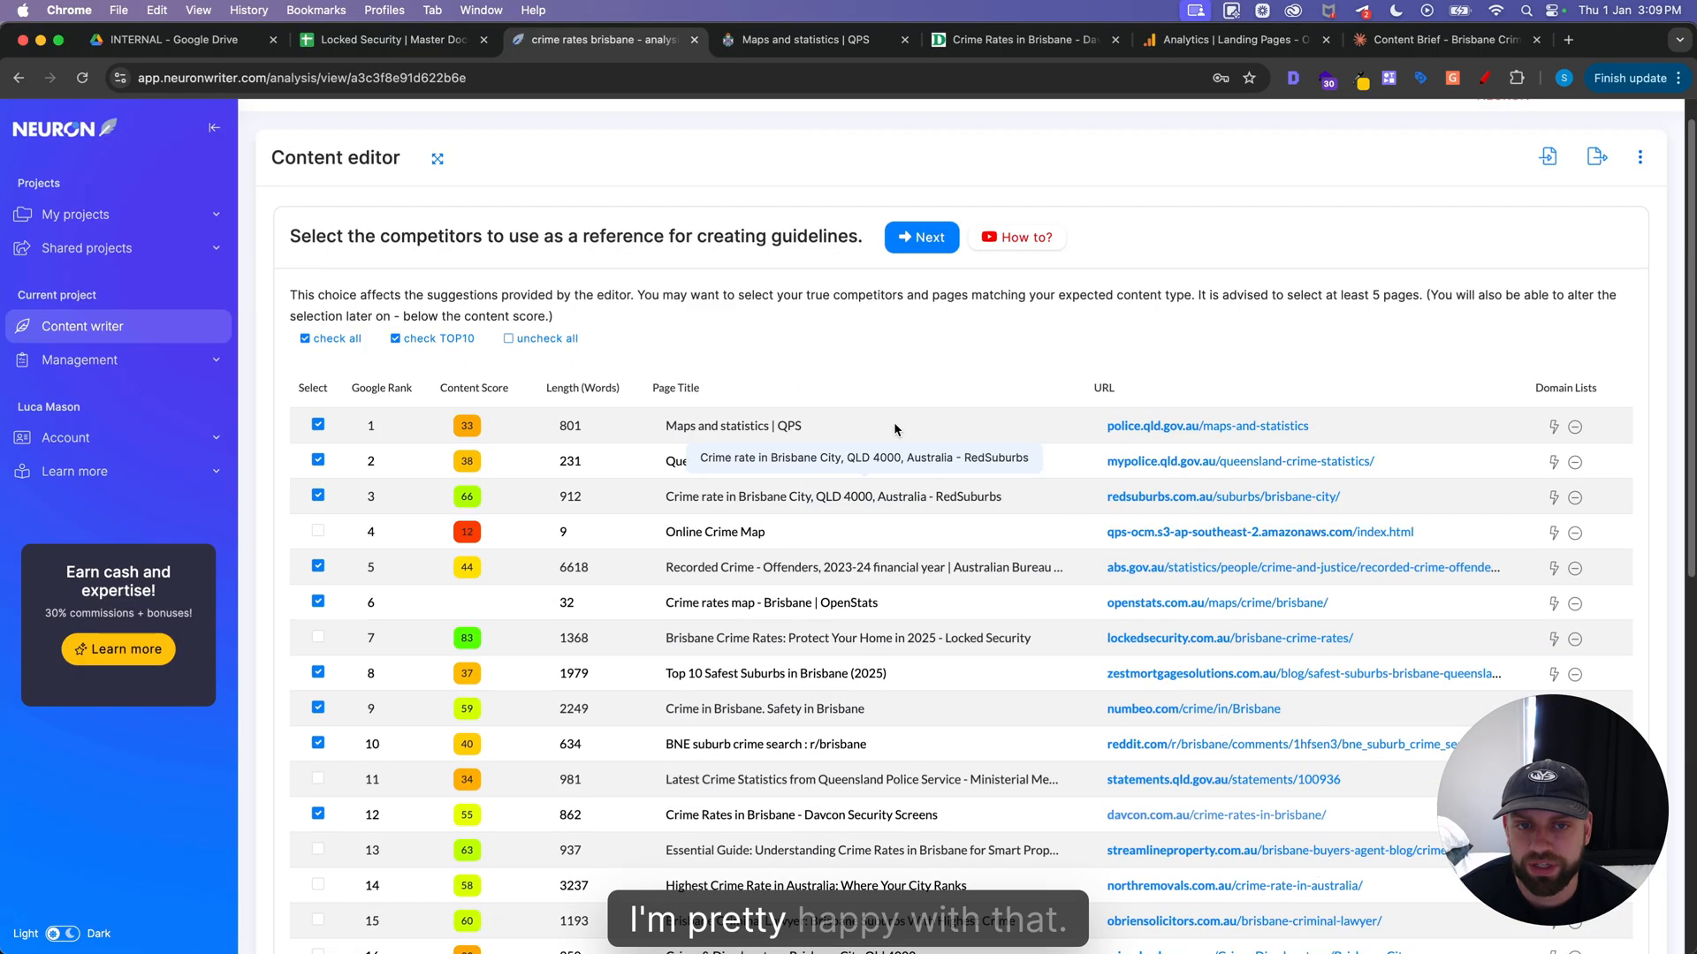
click(915, 245)
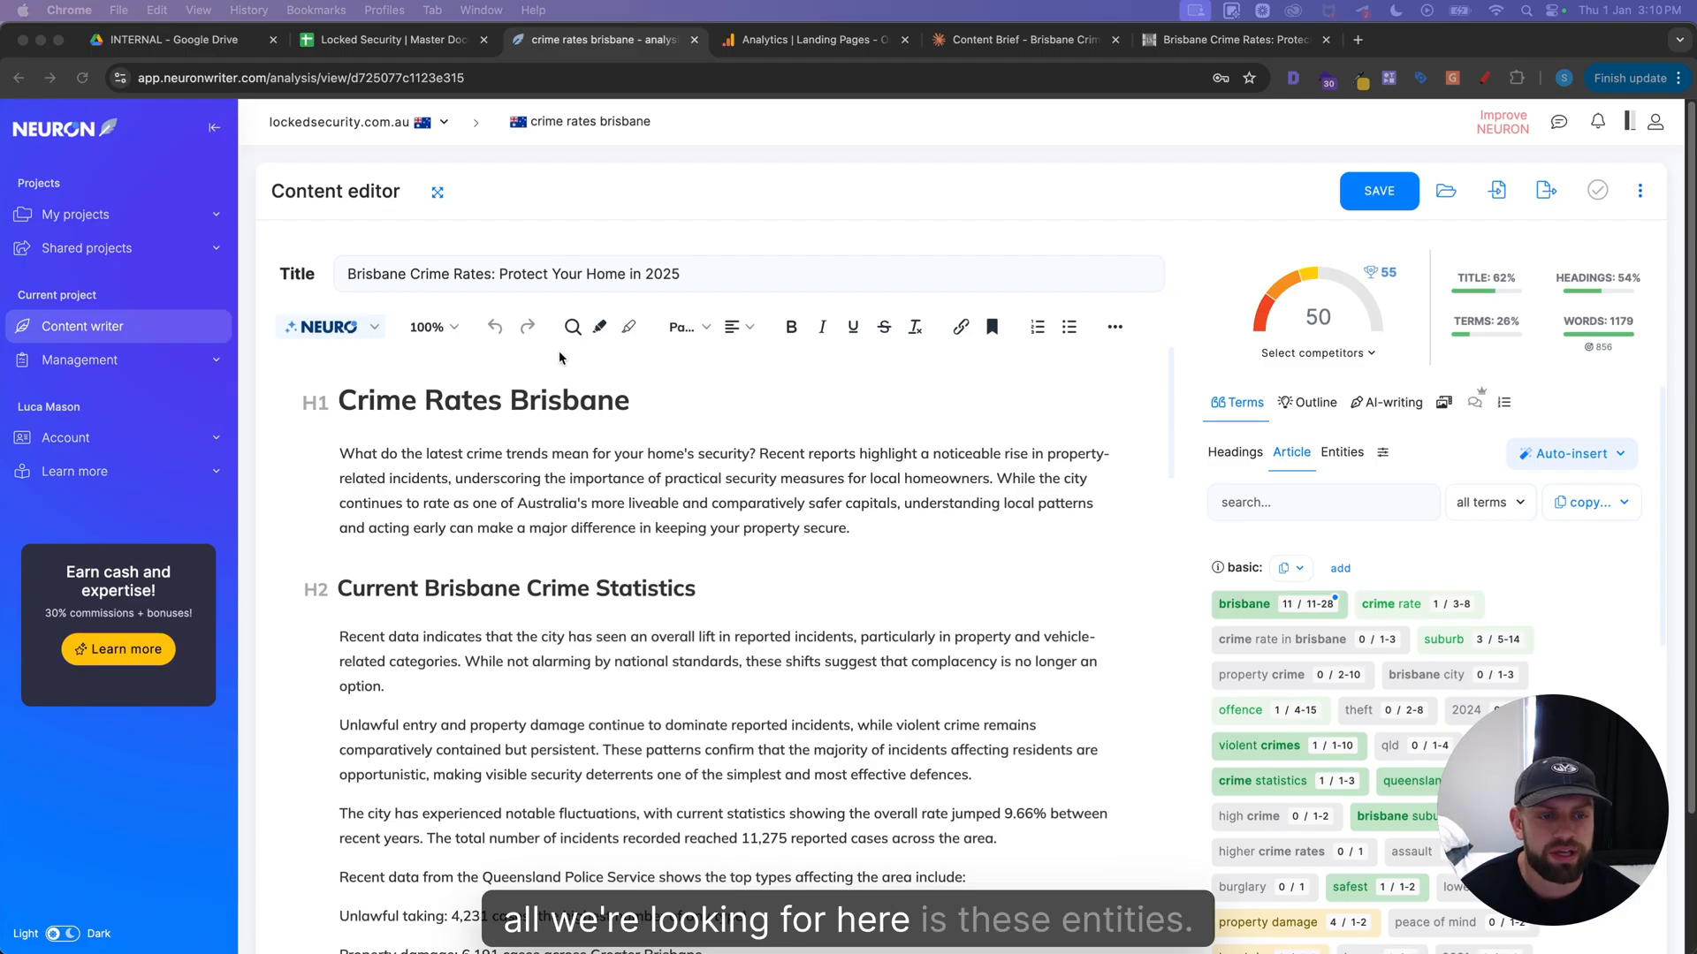
Review the suggested article terms and copy the basic list together with the suggested uses
scroll(628, 370, down, 1)
scroll(1462, 653, down, 3)
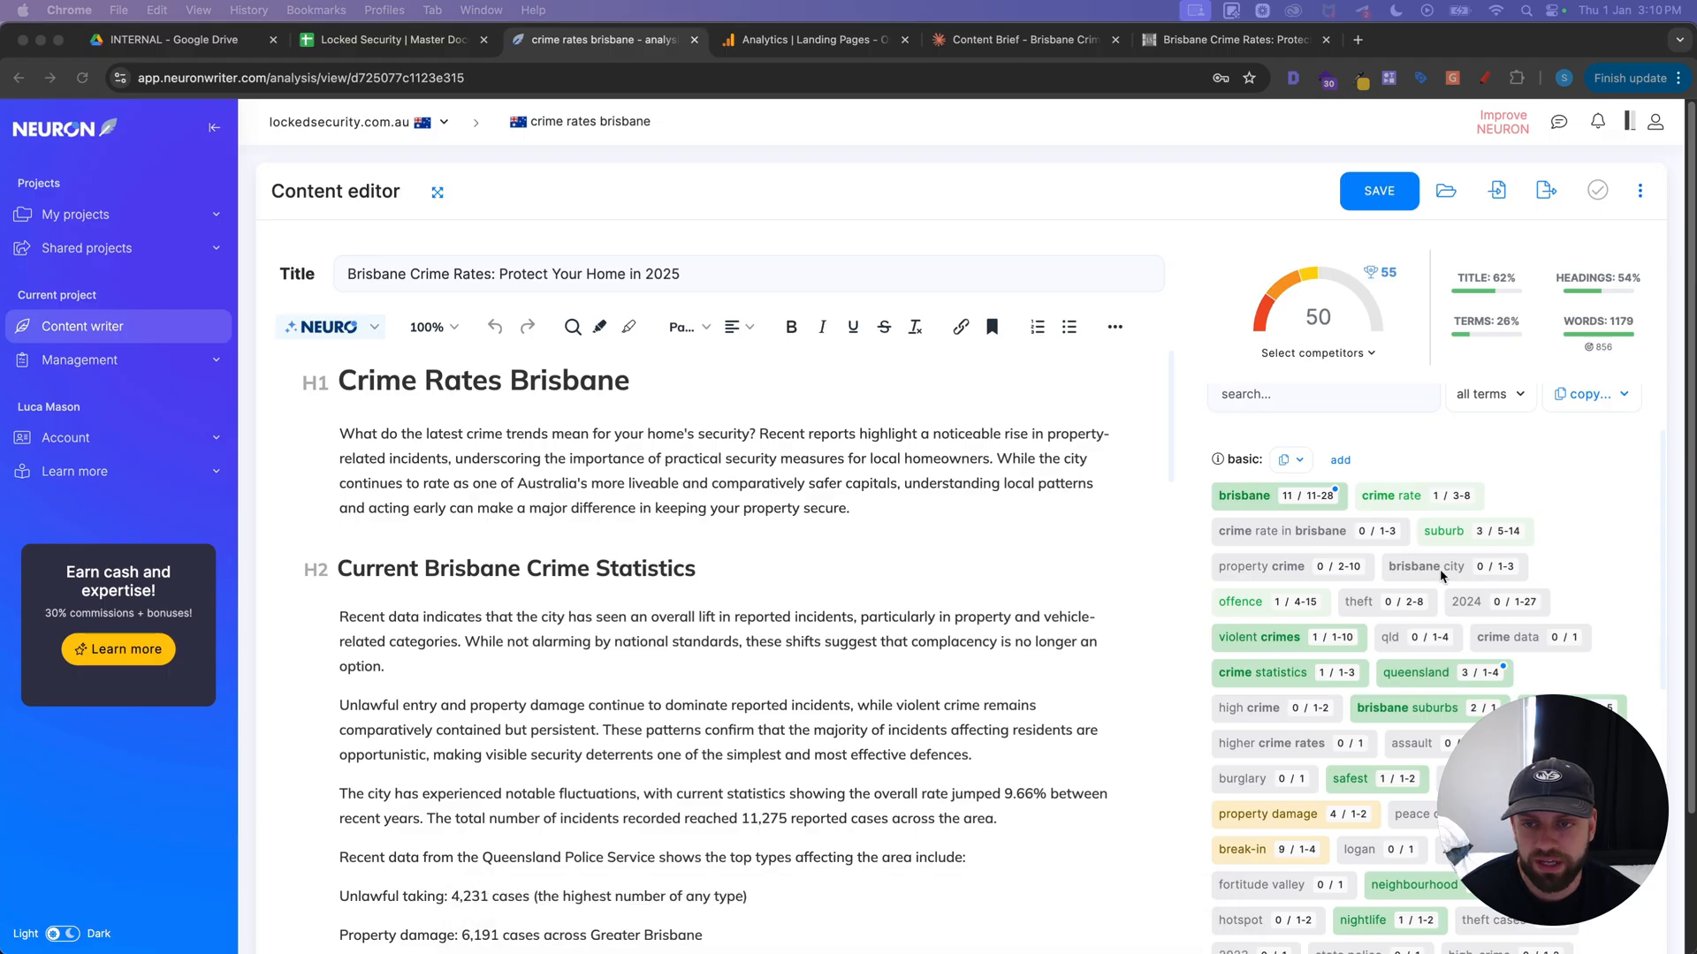
scroll(1403, 539, down, 10)
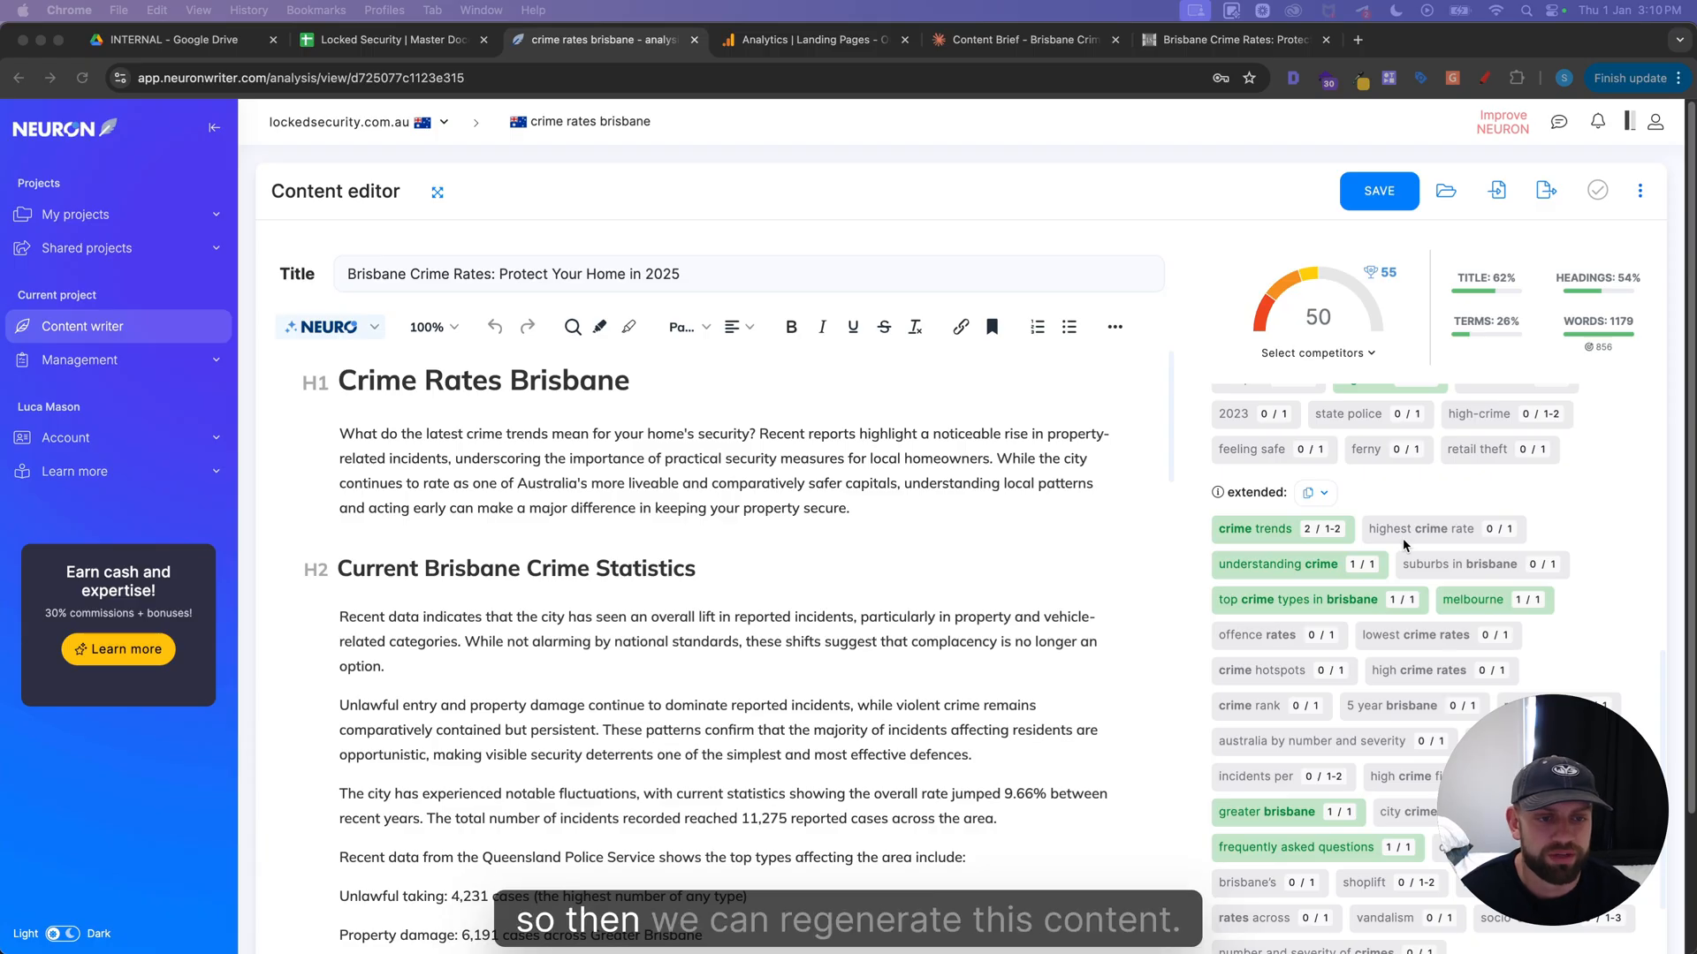
scroll(1403, 539, up, 10)
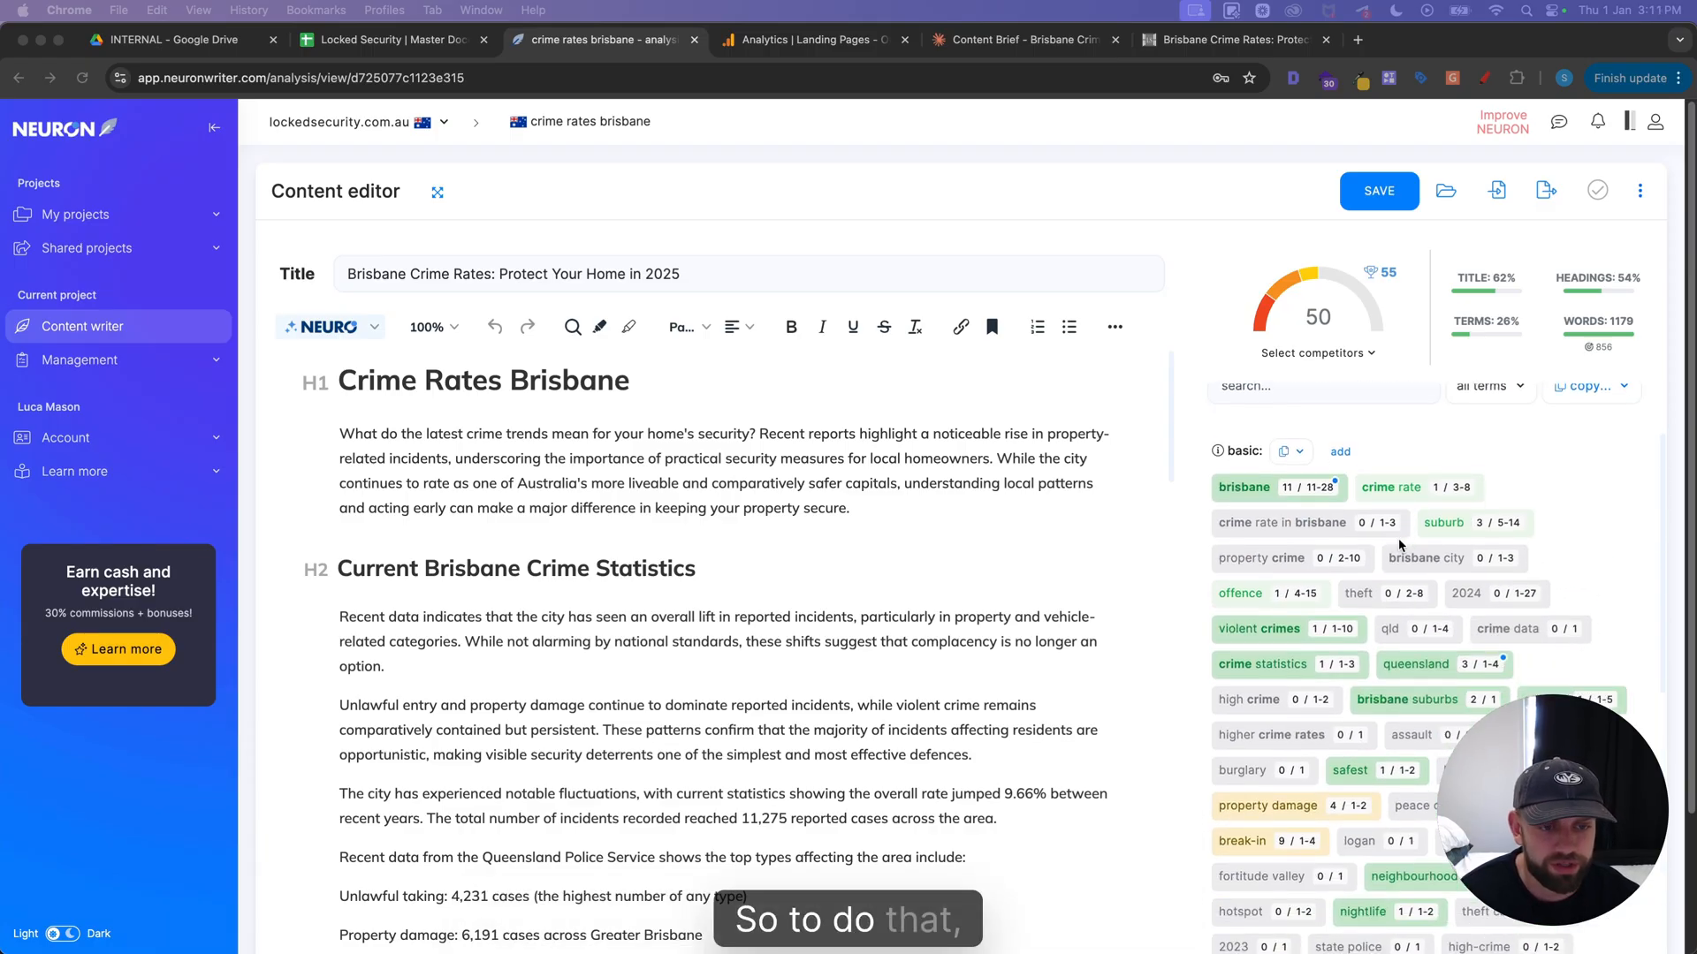
click(1301, 454)
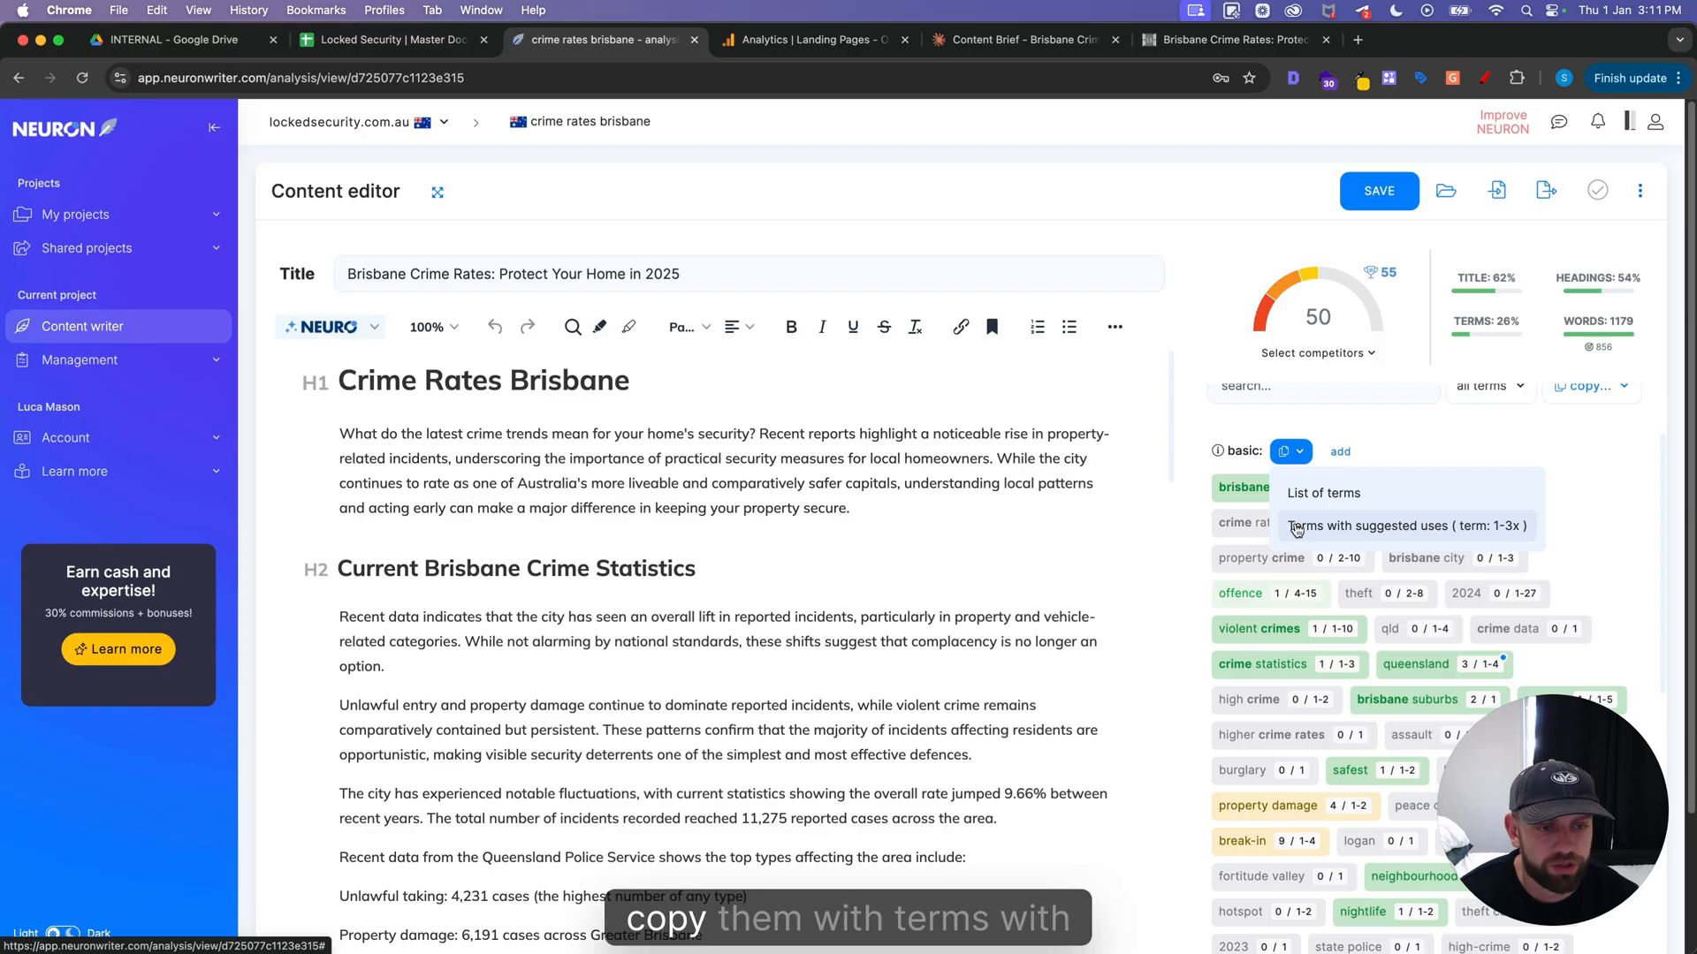
click(1394, 527)
Open the copy options for the extended list of article terms
scroll(1369, 524, down, 10)
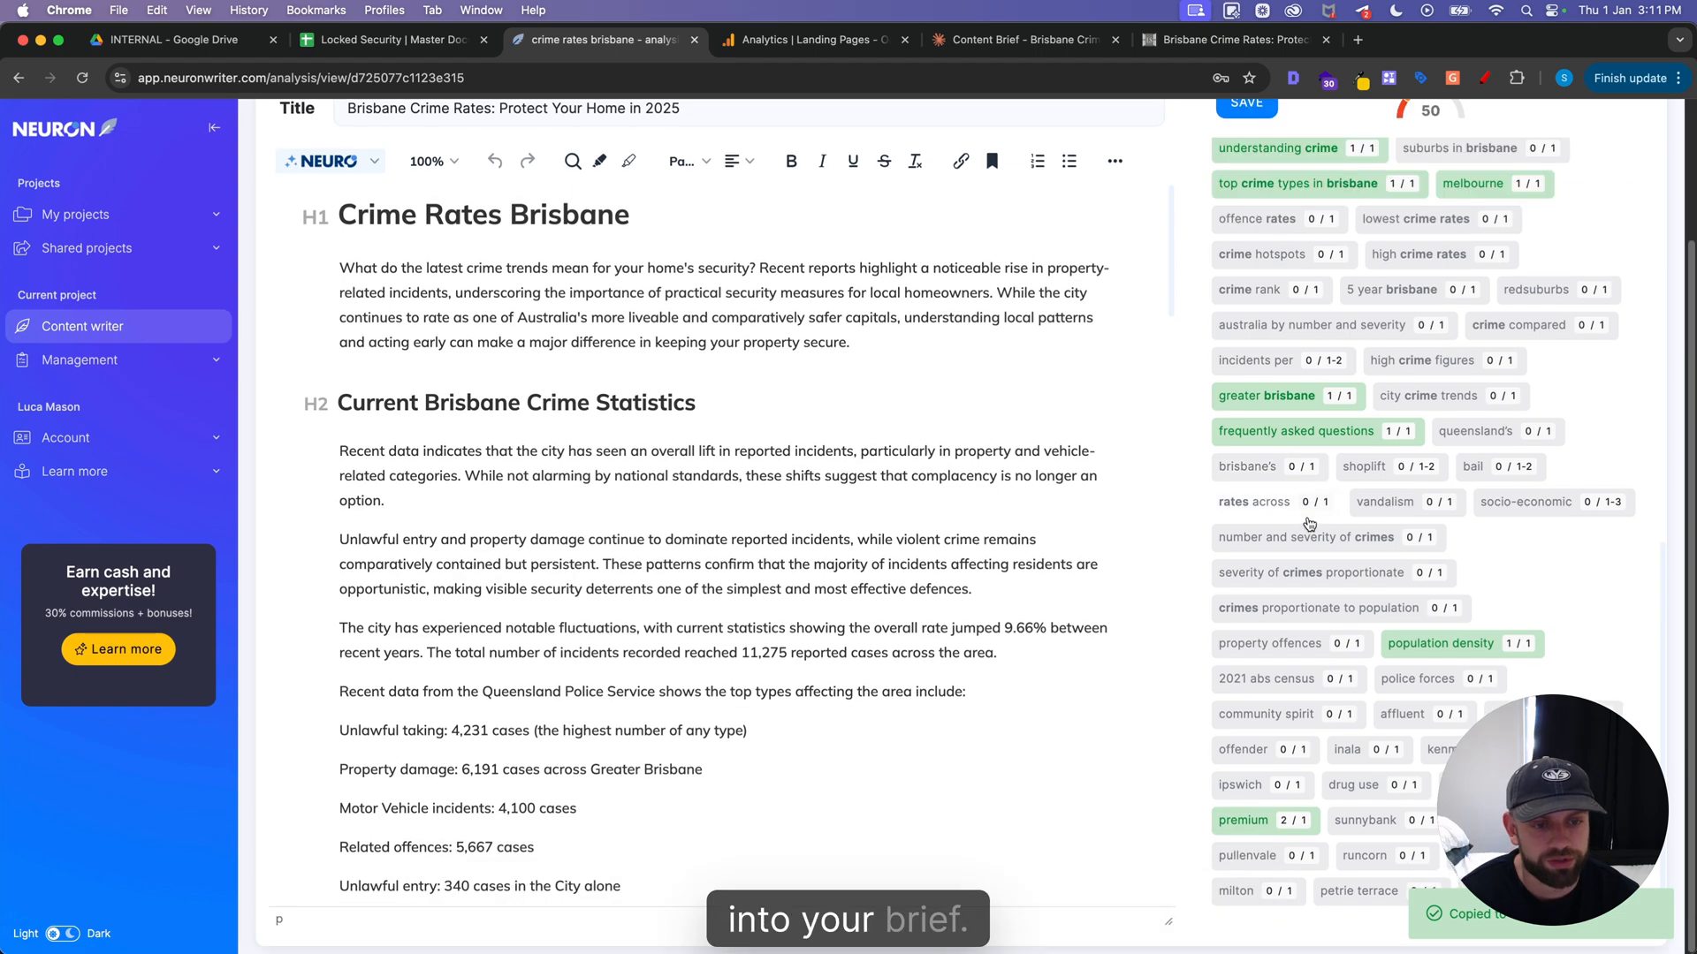
scroll(1379, 649, up, 6)
scroll(1400, 657, down, 2)
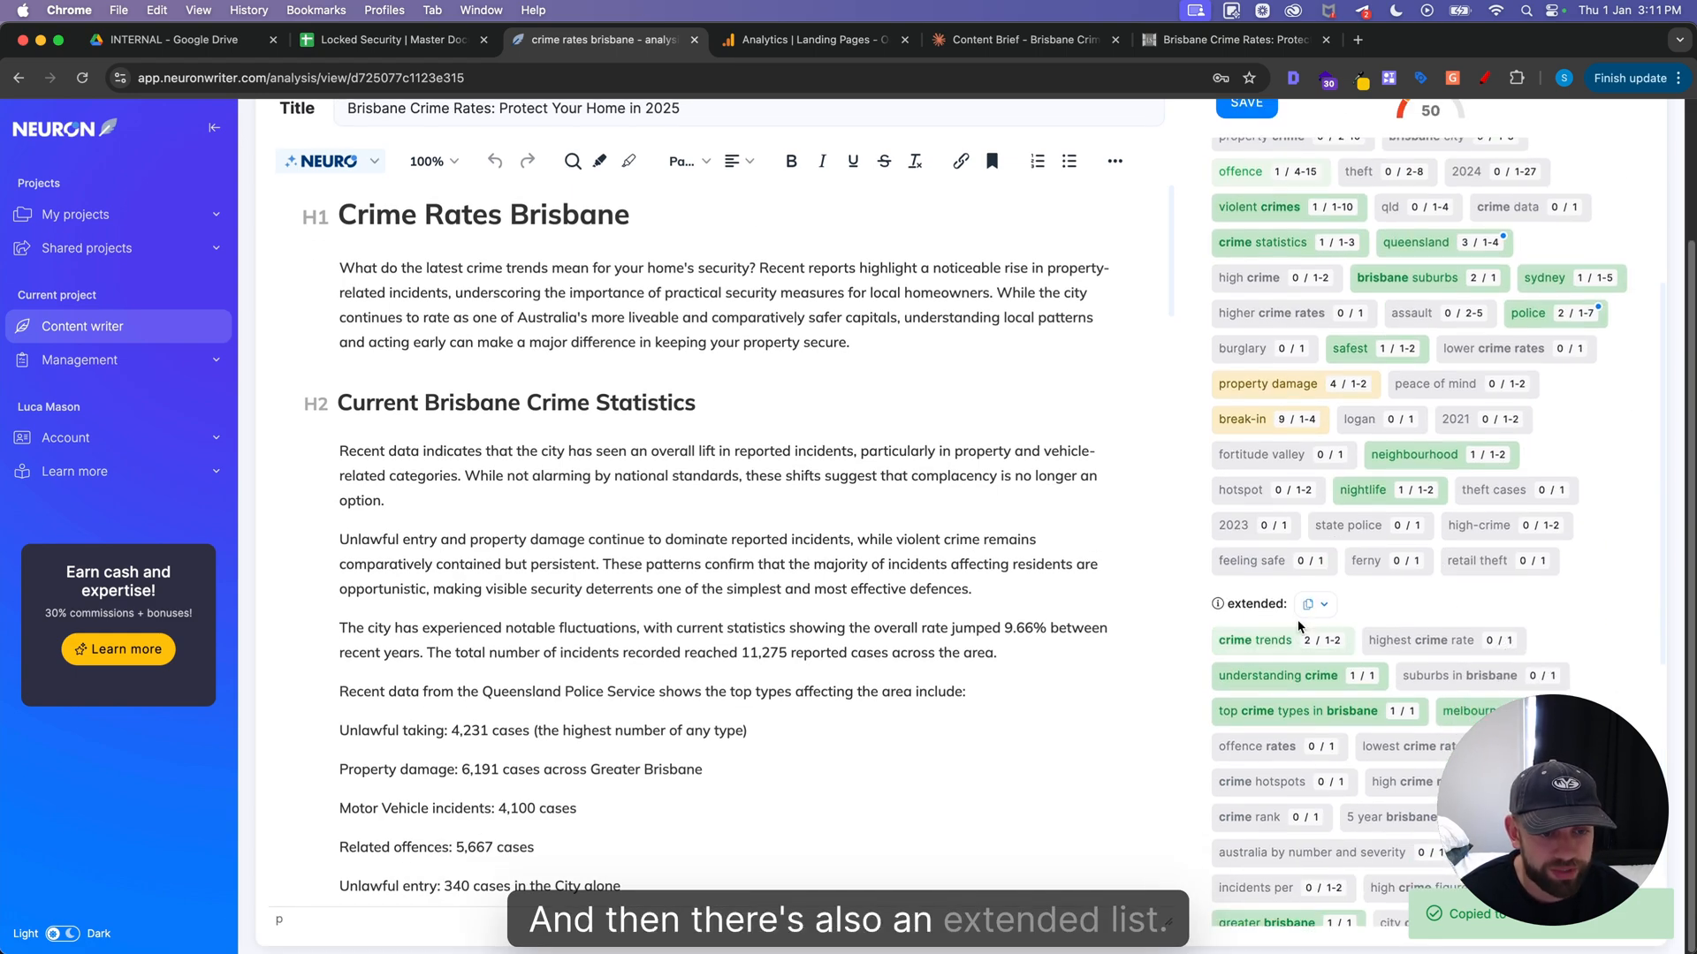
click(1316, 604)
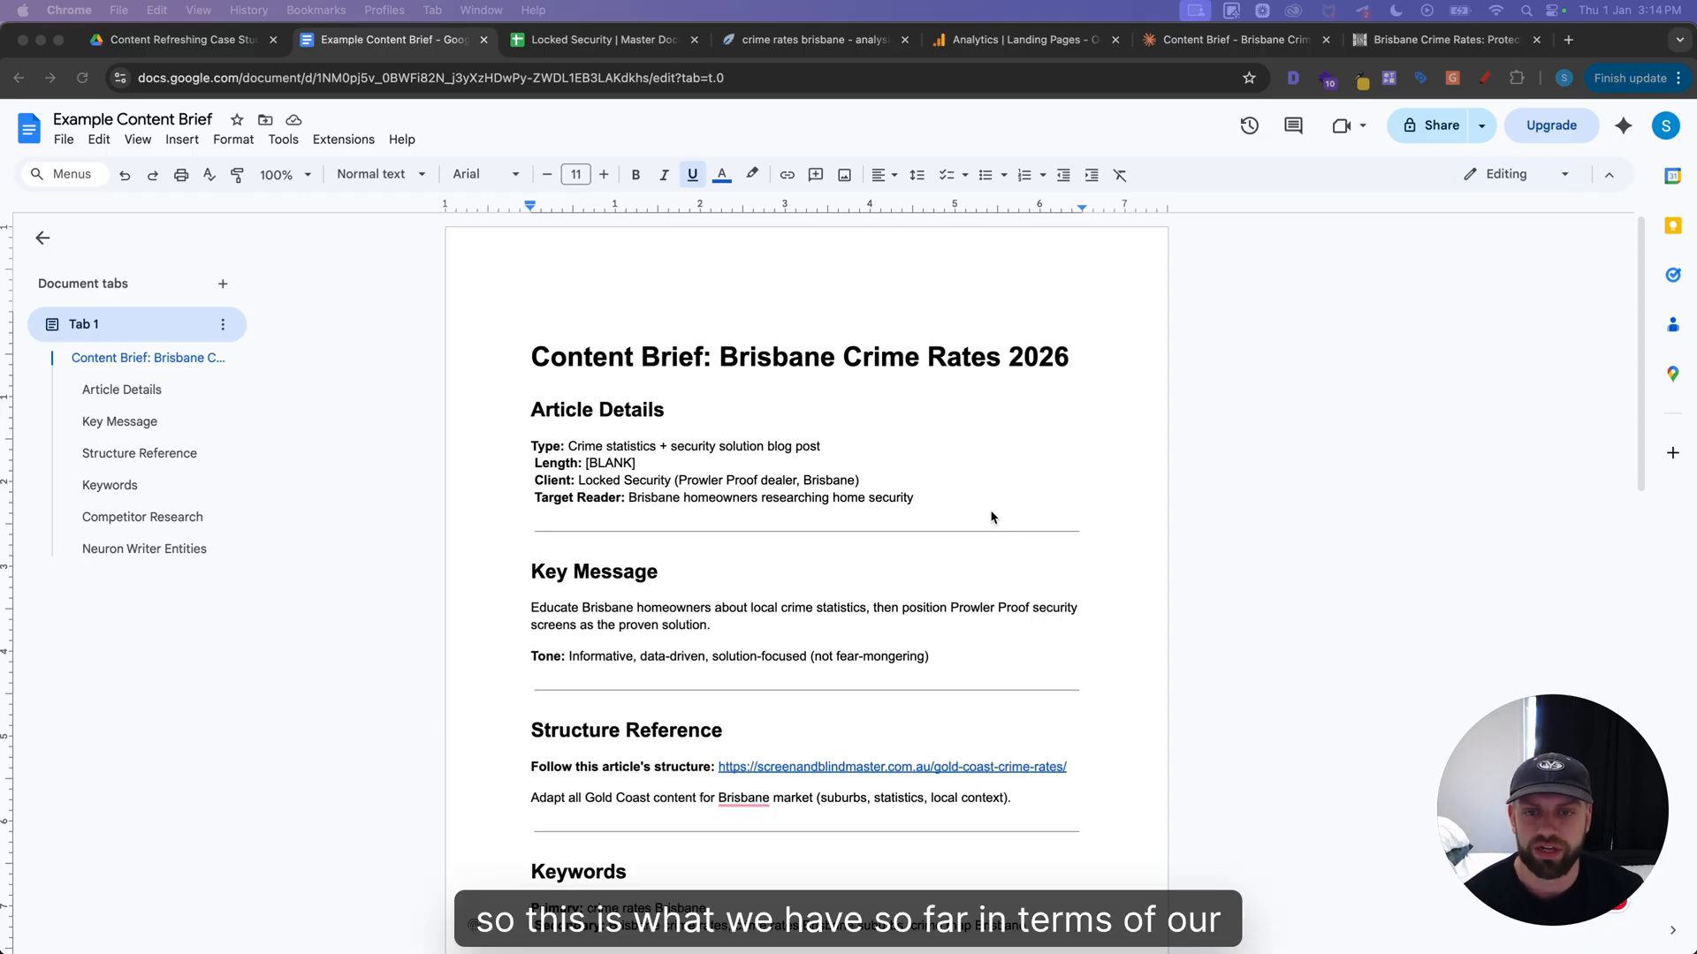
Review the content brief's title, article details, key message and tone
click(834, 355)
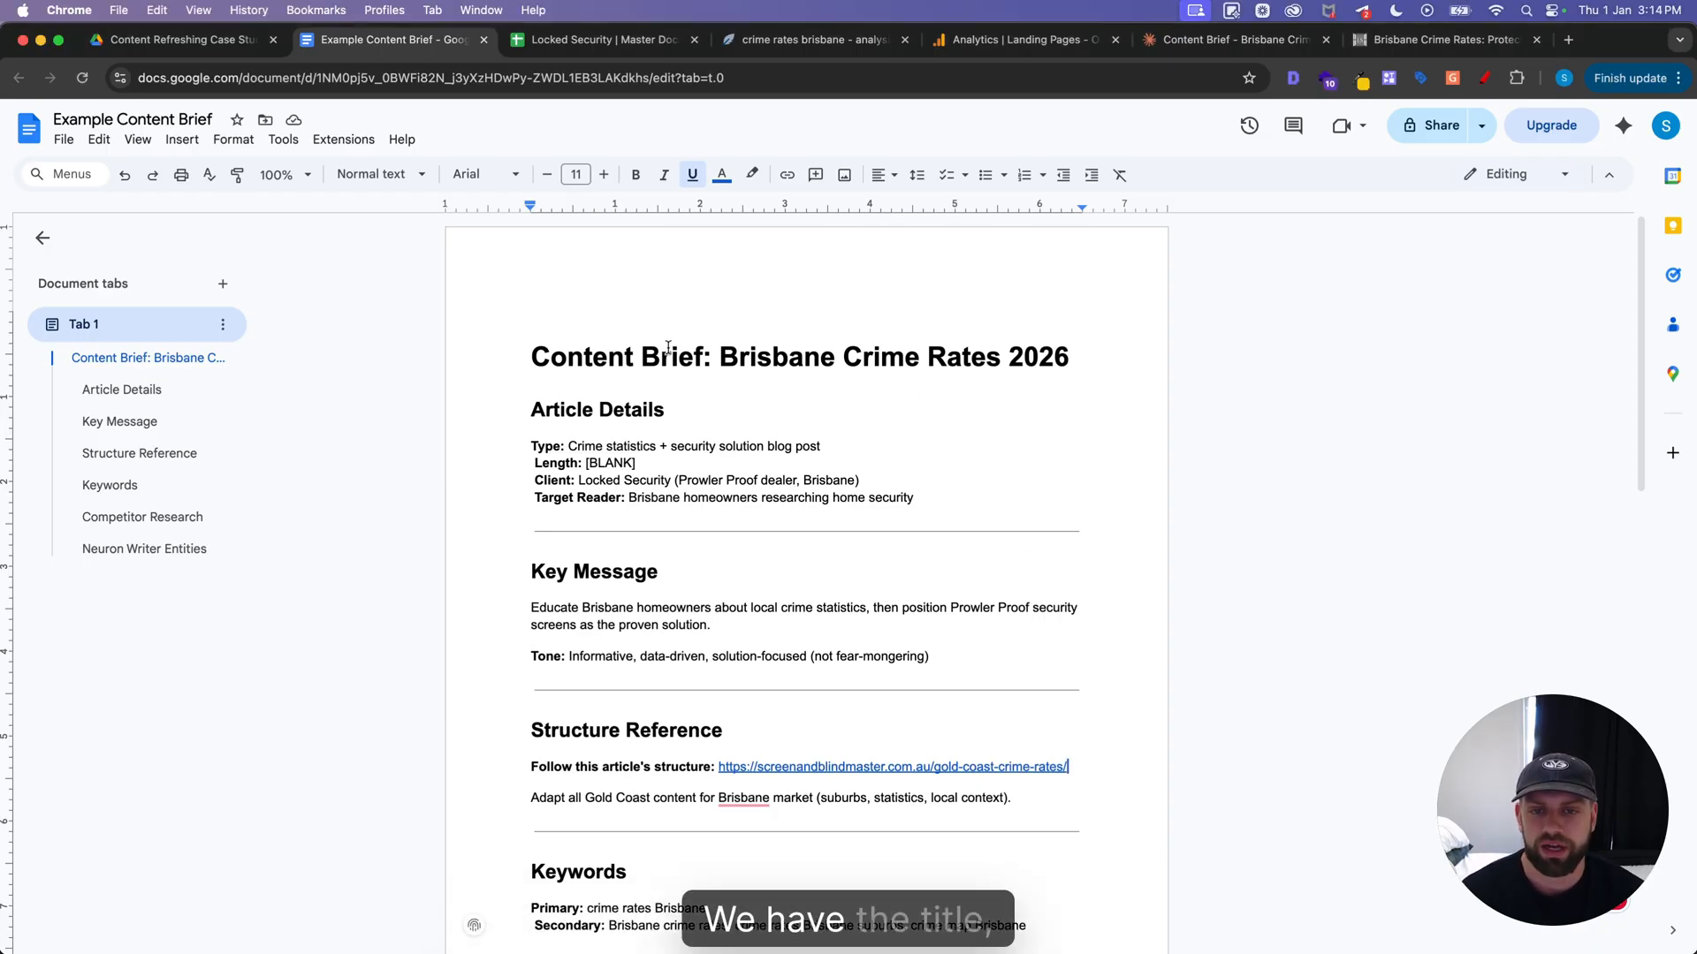
scroll(780, 316, down, 1)
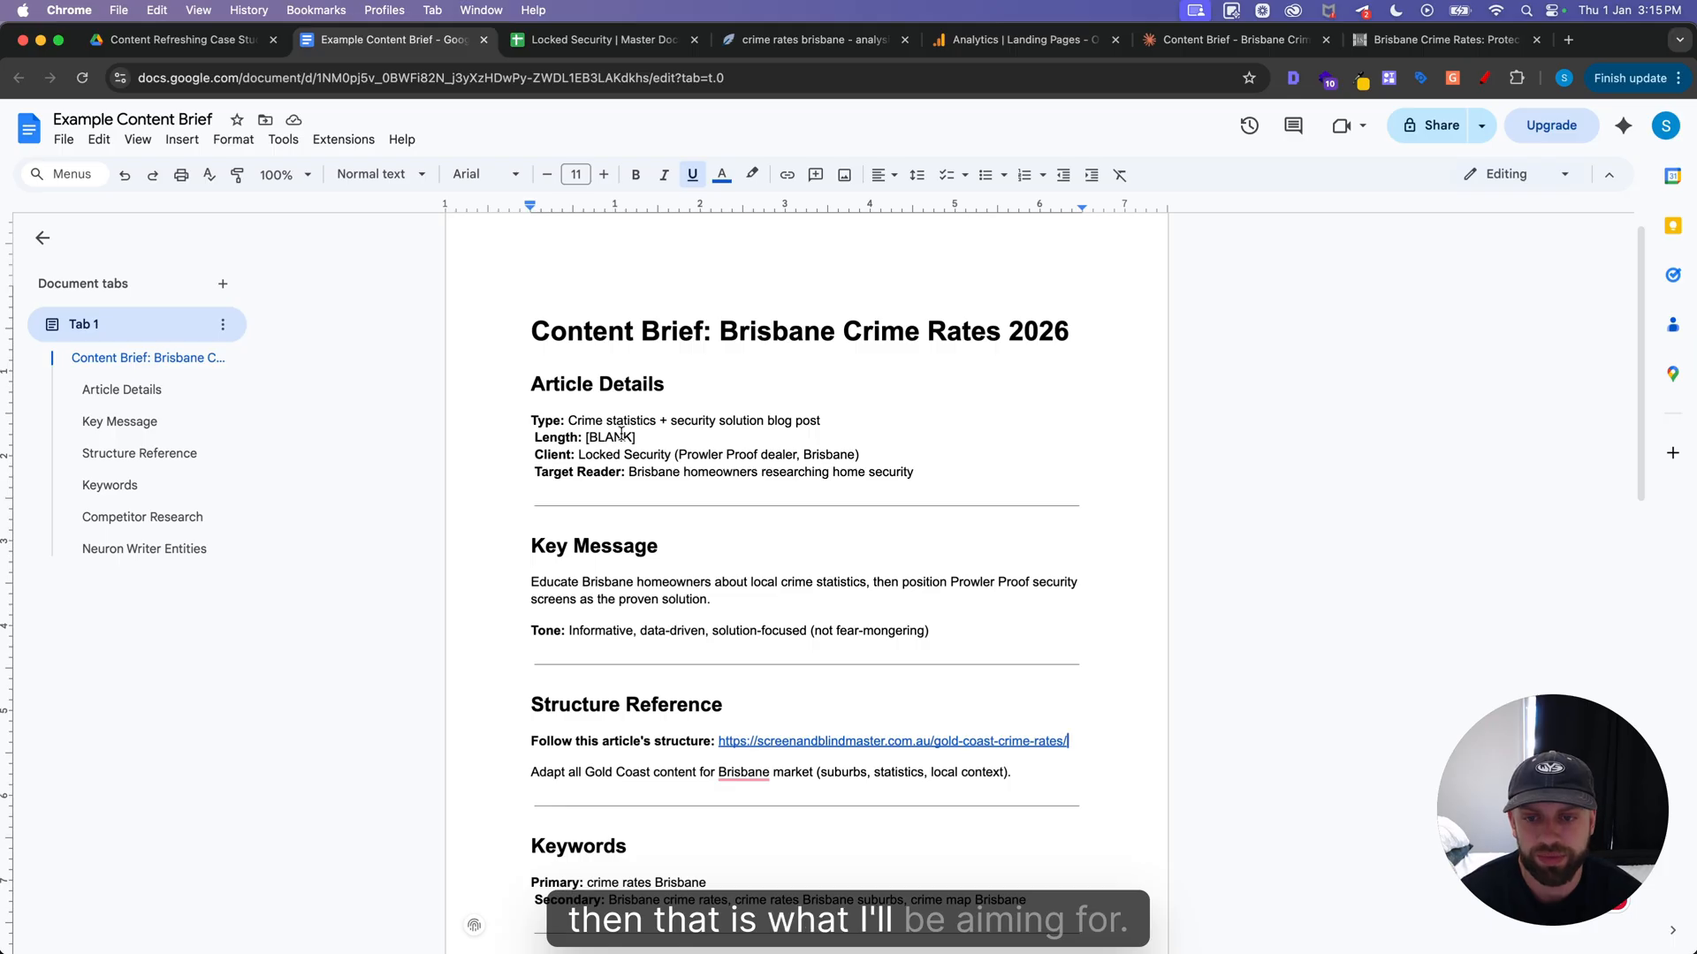
scroll(622, 417, down, 1)
drag(579, 416, 651, 417)
click(651, 435)
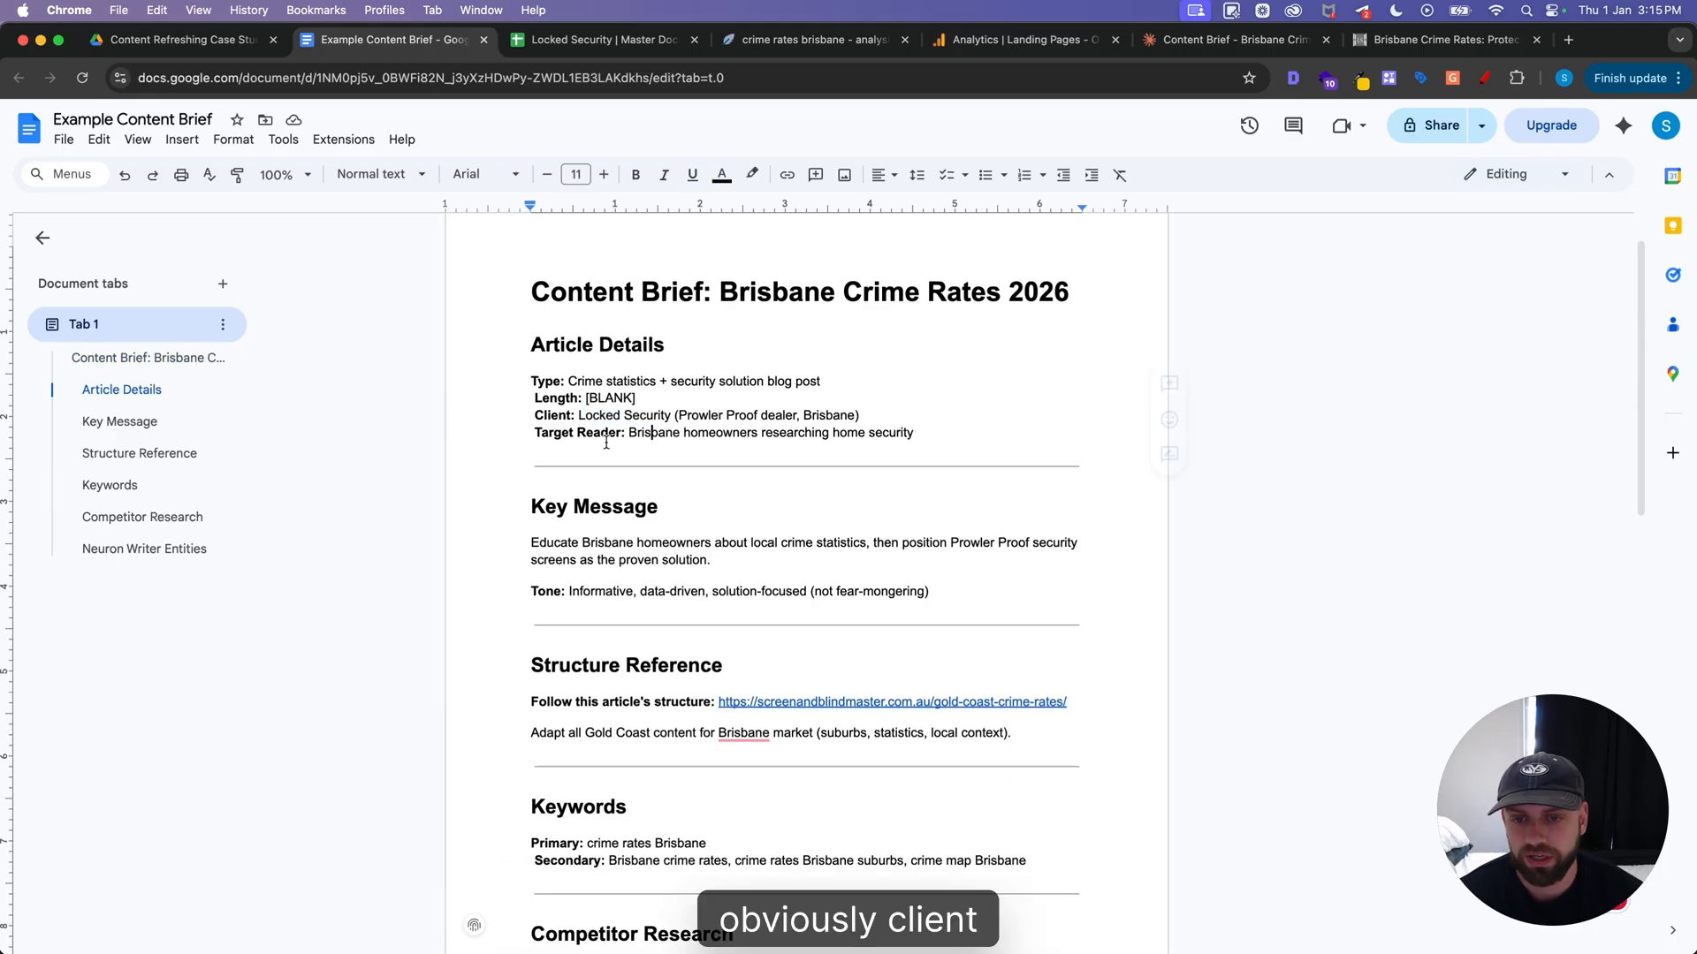
click(627, 432)
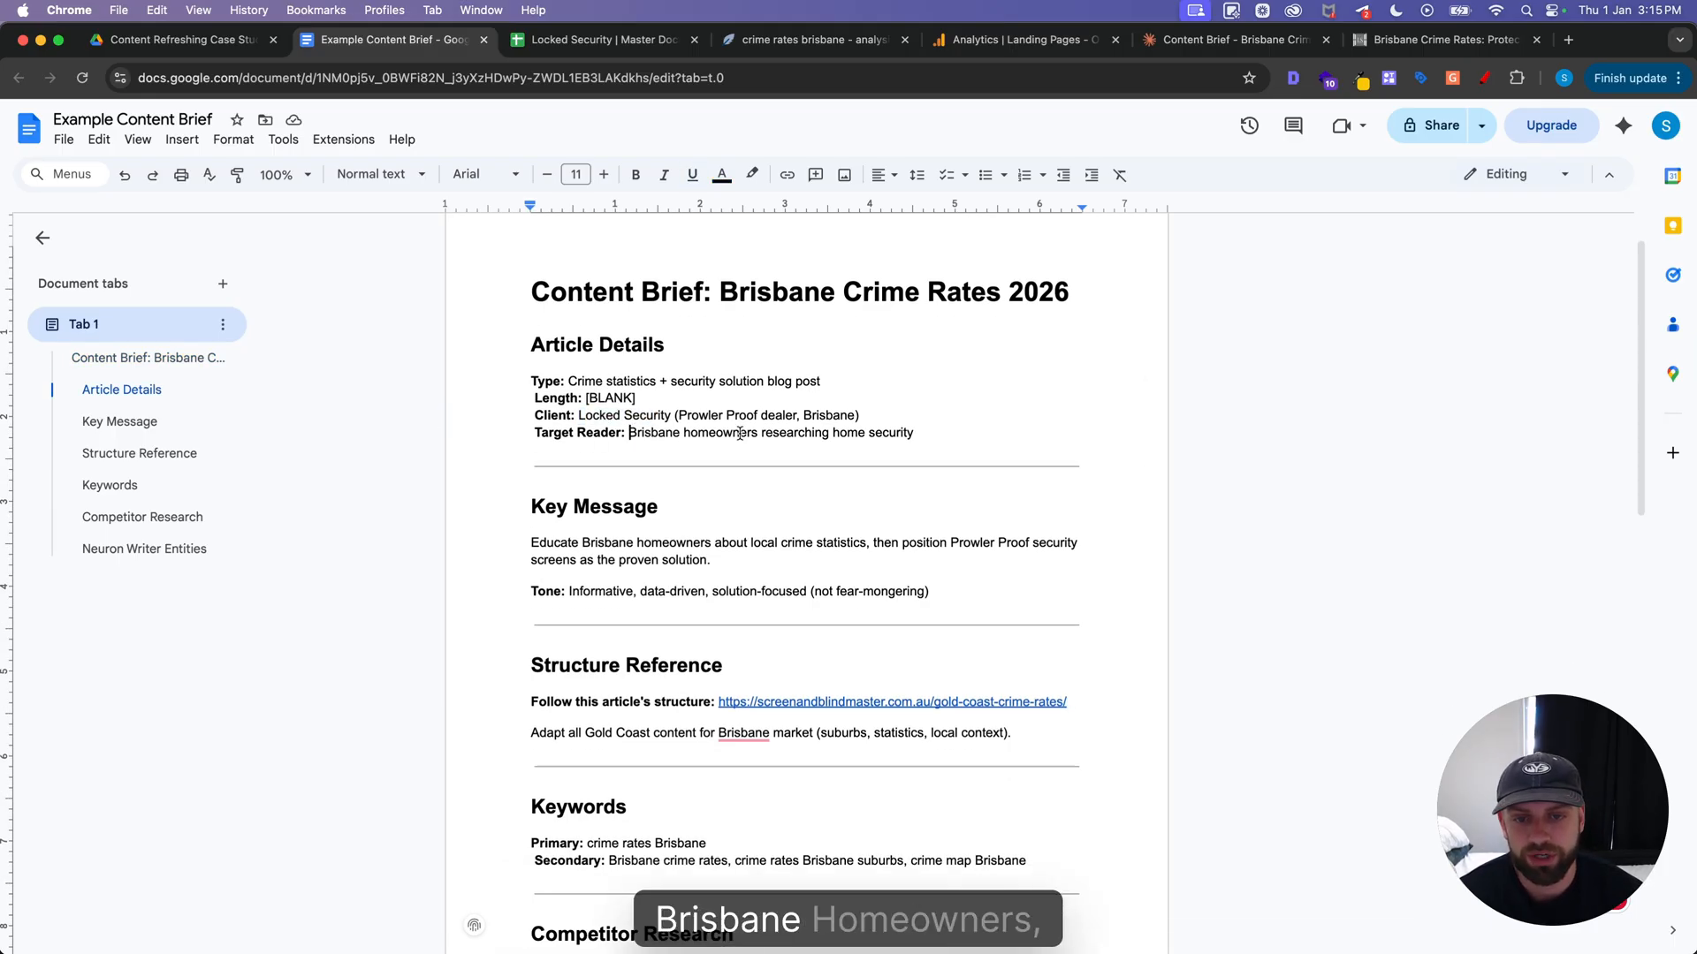
scroll(740, 433, down, 1)
scroll(739, 433, down, 1)
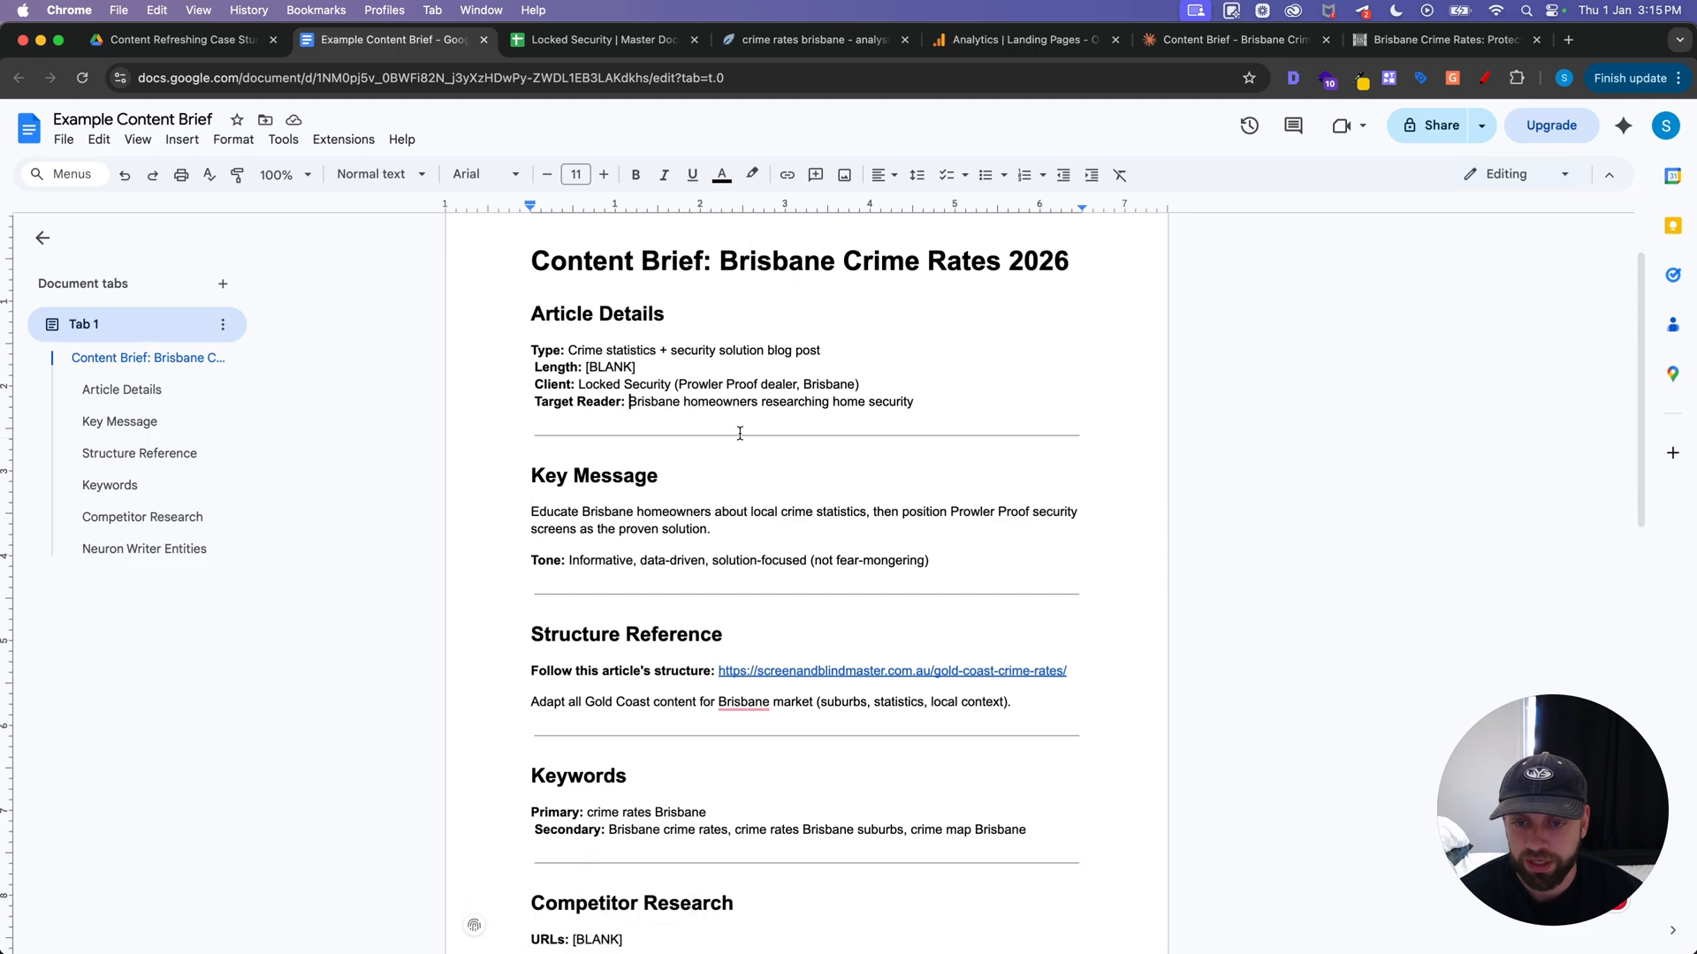
scroll(606, 522, down, 2)
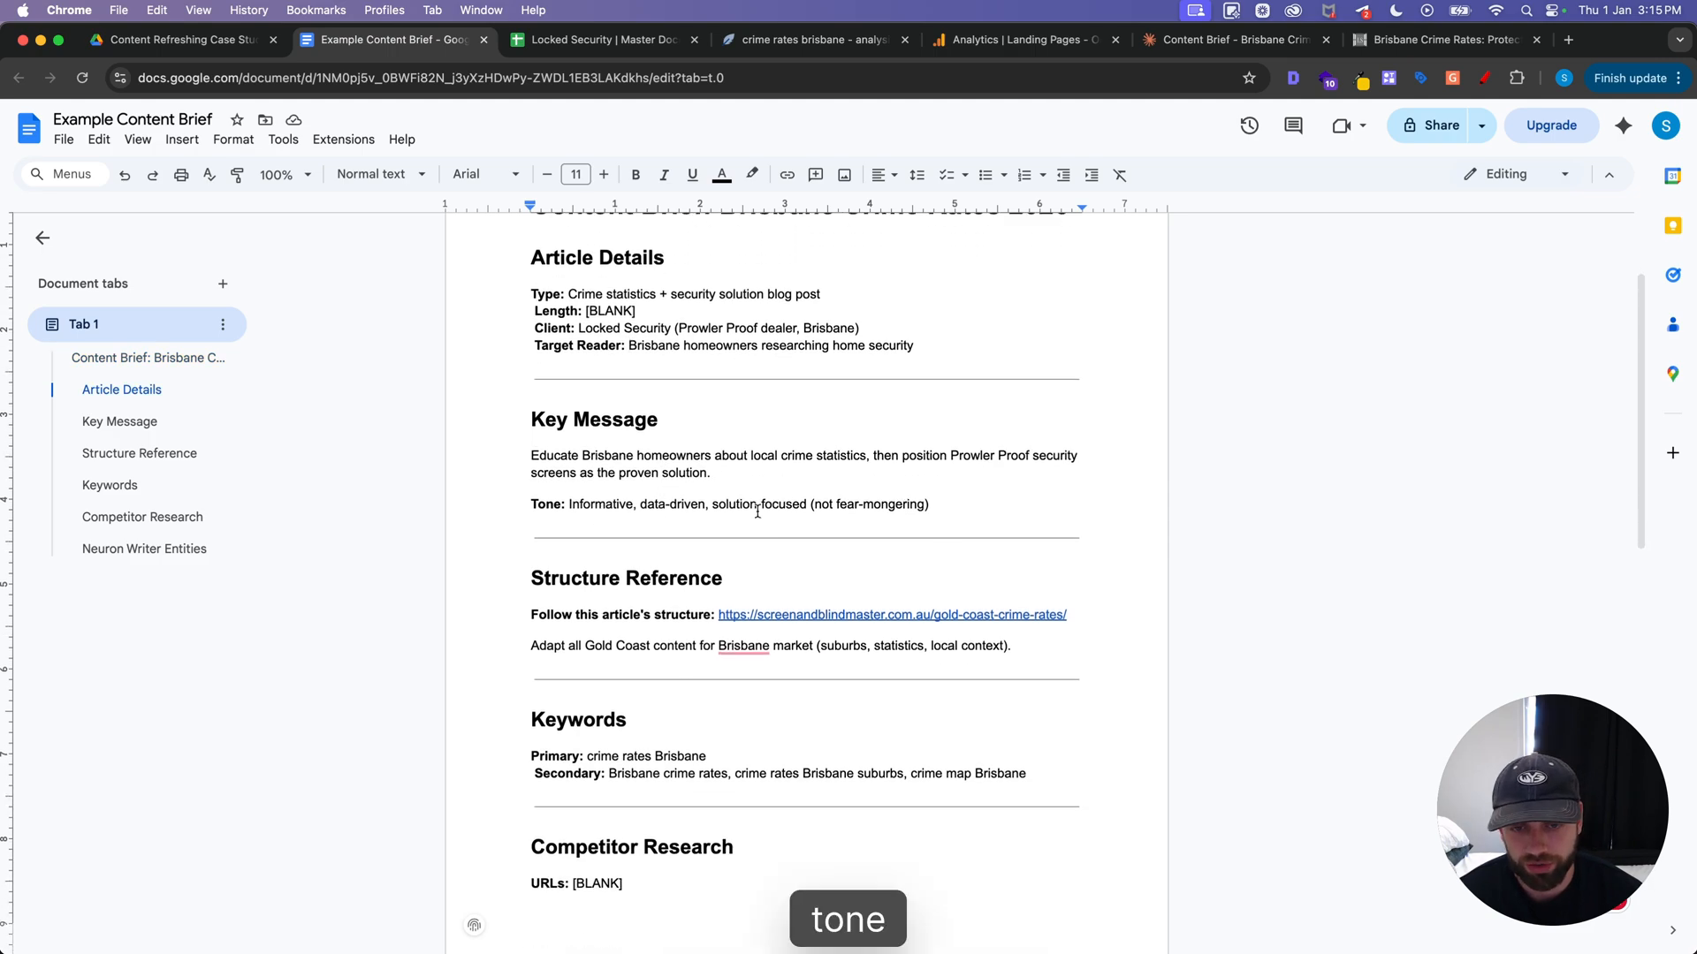
scroll(760, 503, down, 3)
scroll(624, 466, down, 2)
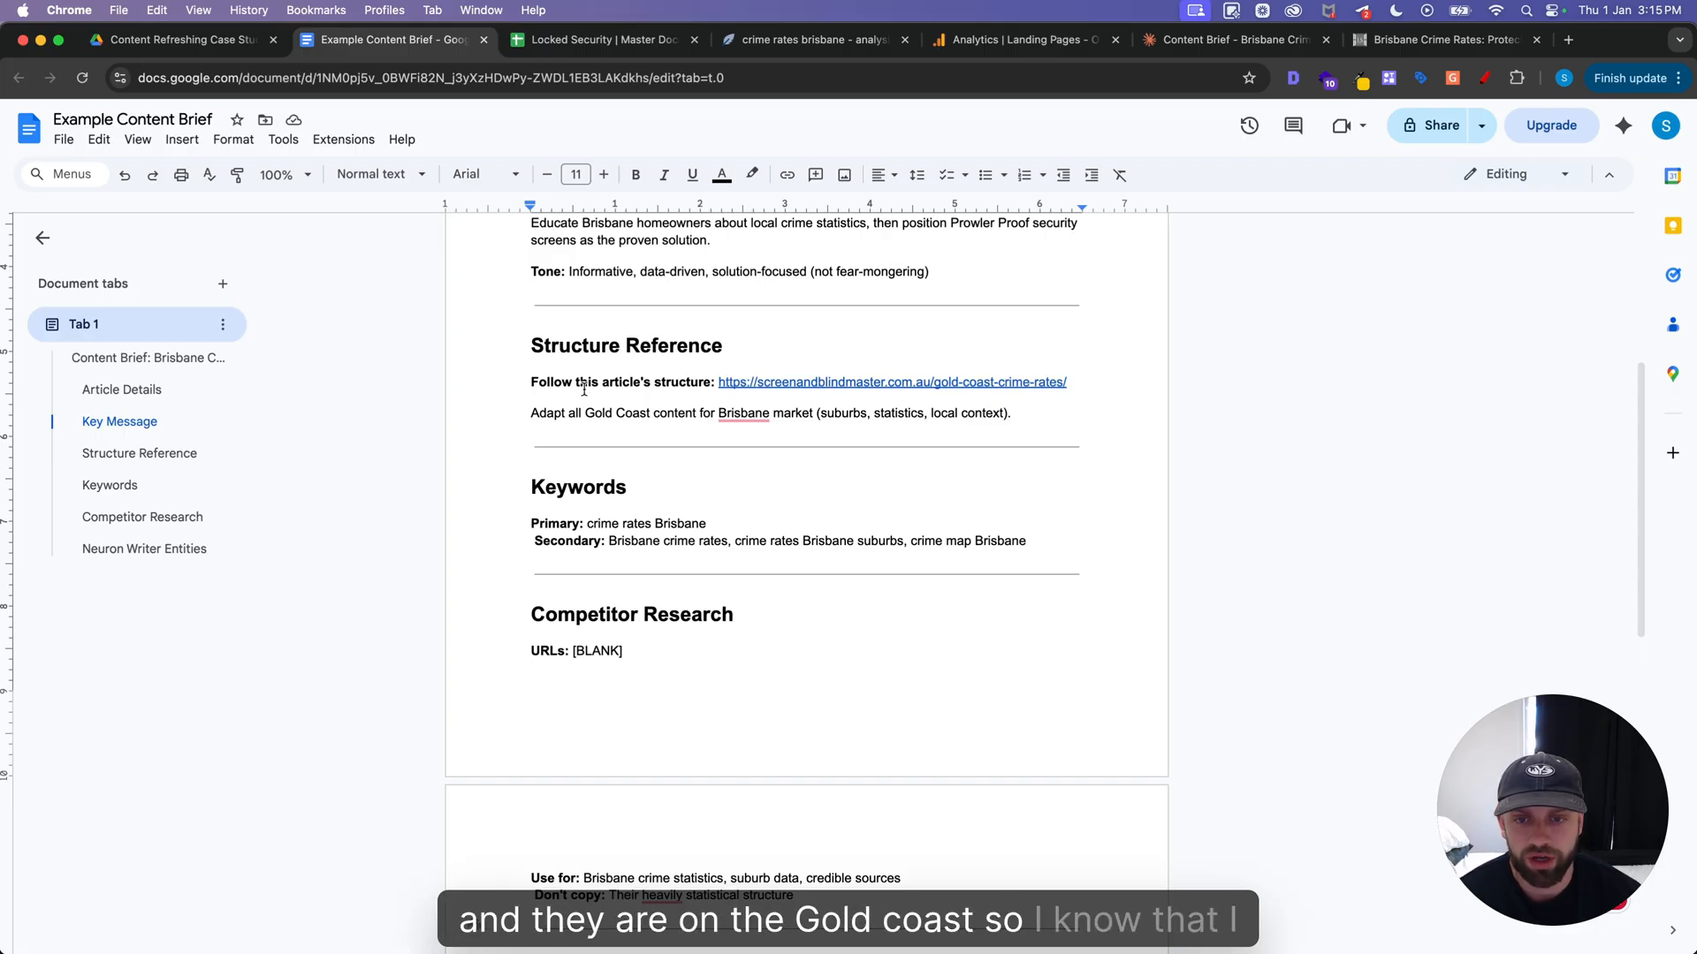
Check the brief's structure reference link and keywords, consulting the crime rates Brisbane entry in the Locked Security master document
click(890, 383)
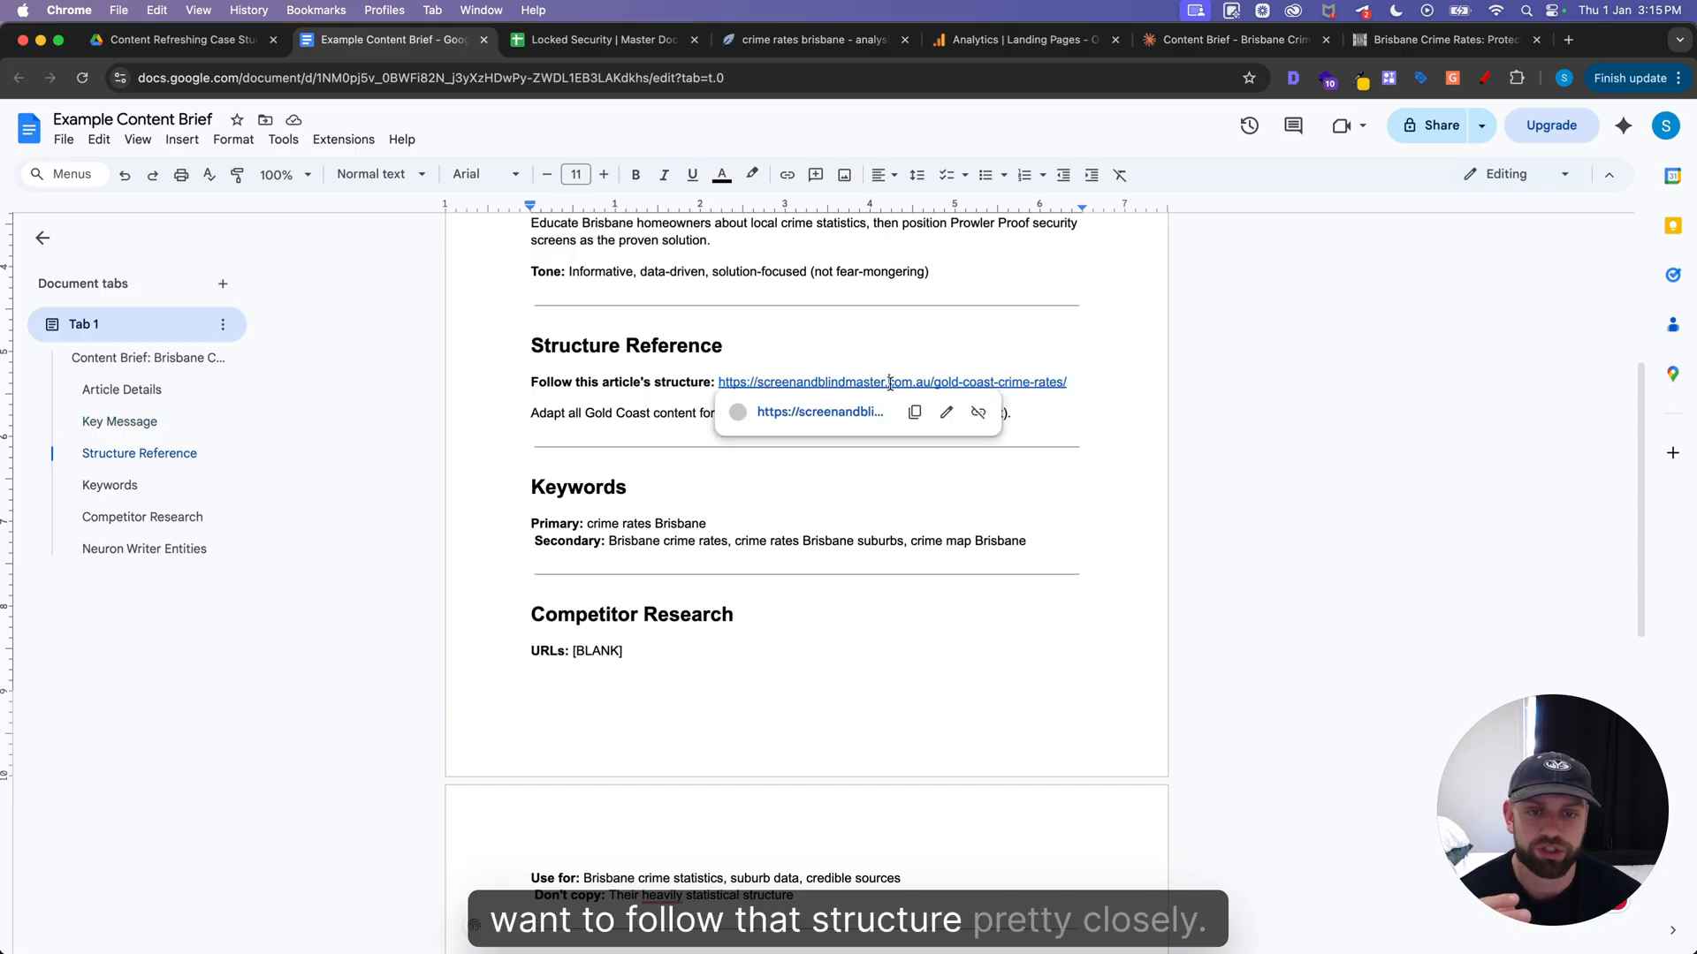
click(898, 340)
scroll(629, 512, down, 1)
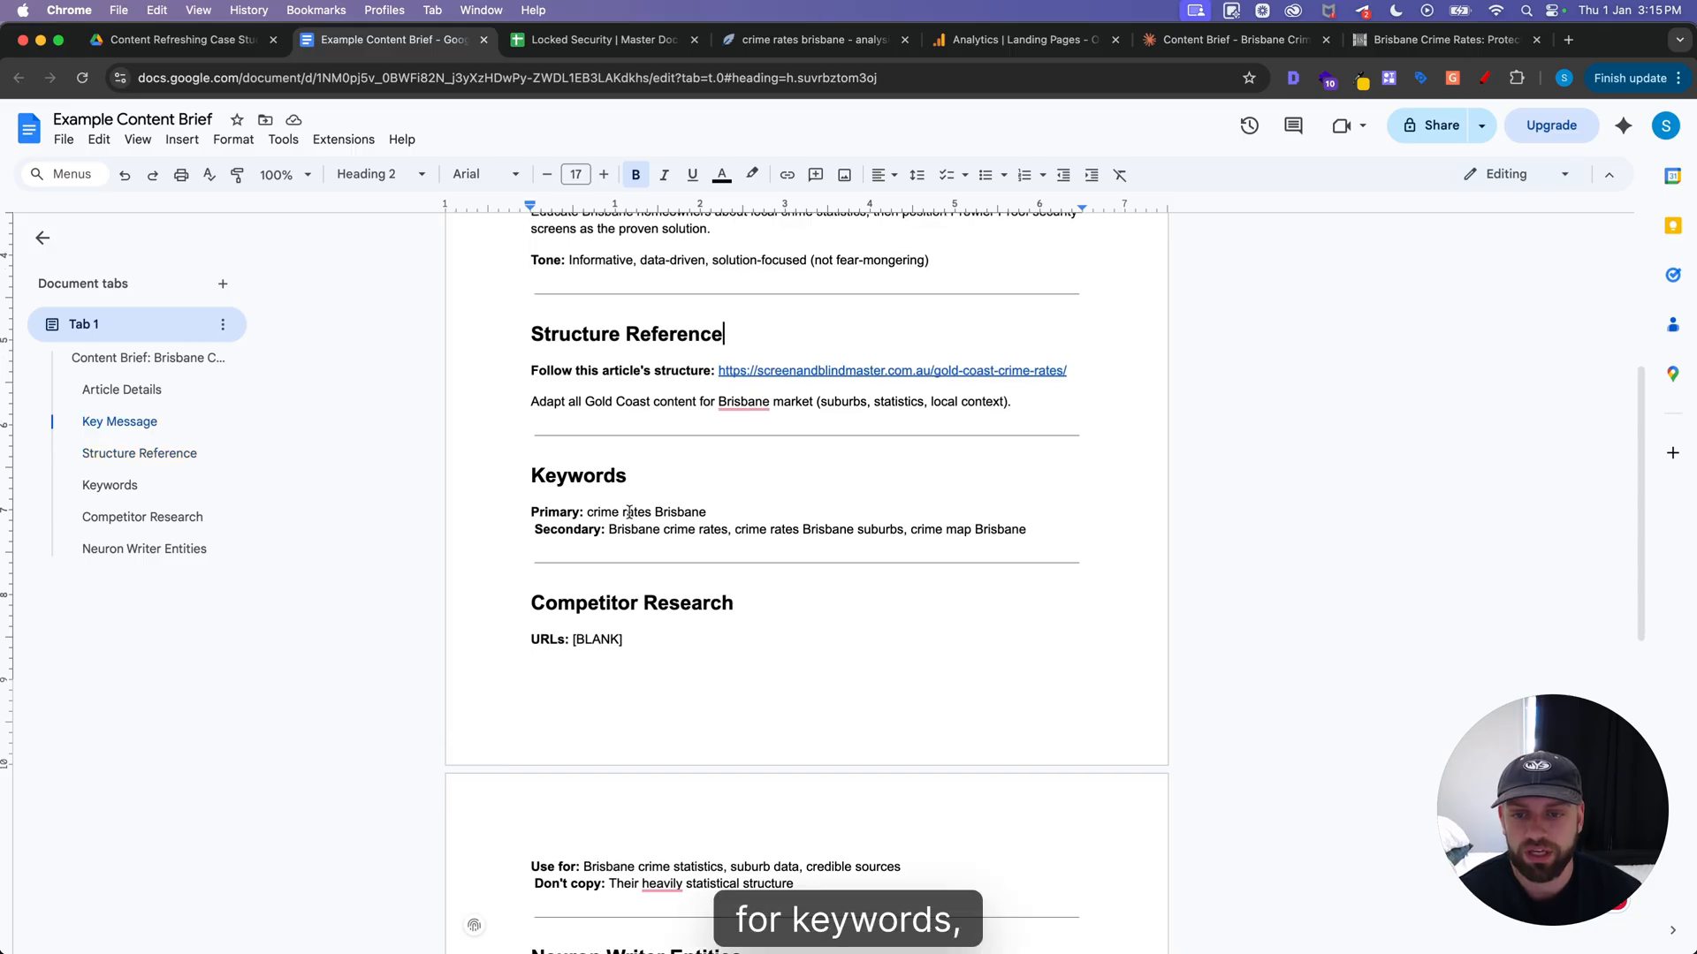
scroll(586, 512, down, 1)
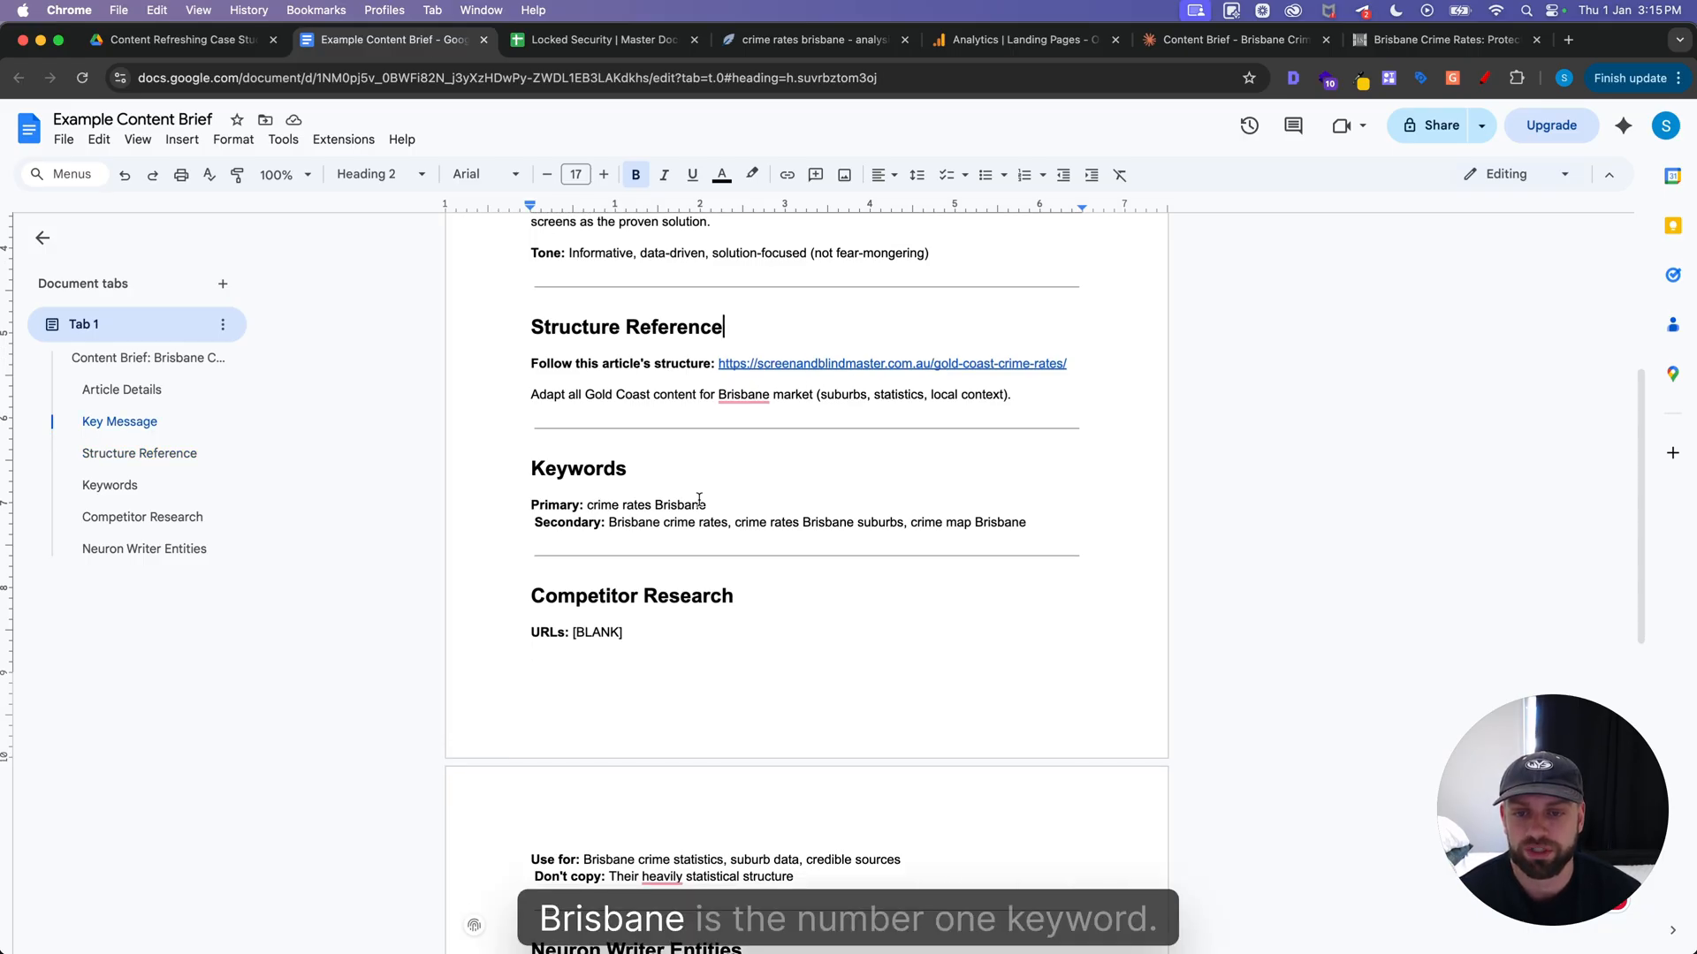
click(601, 39)
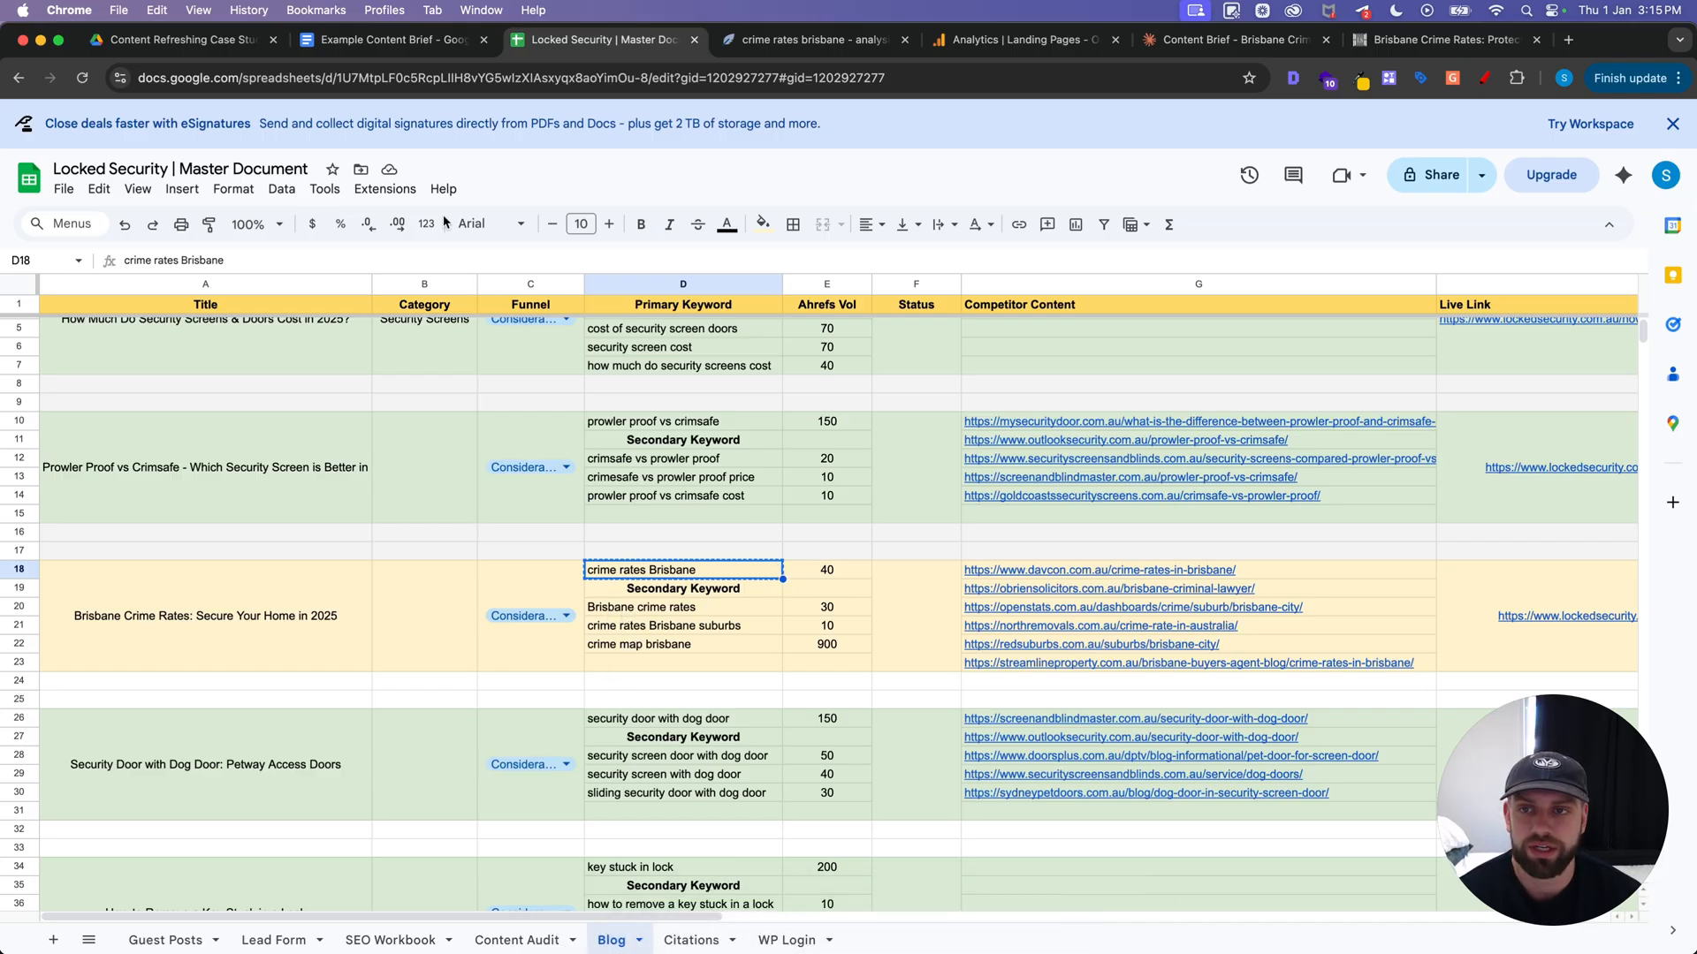
click(420, 41)
Replace the [BLANK] placeholder for URLs under Competitor Research with the list of competitor article links
click(672, 516)
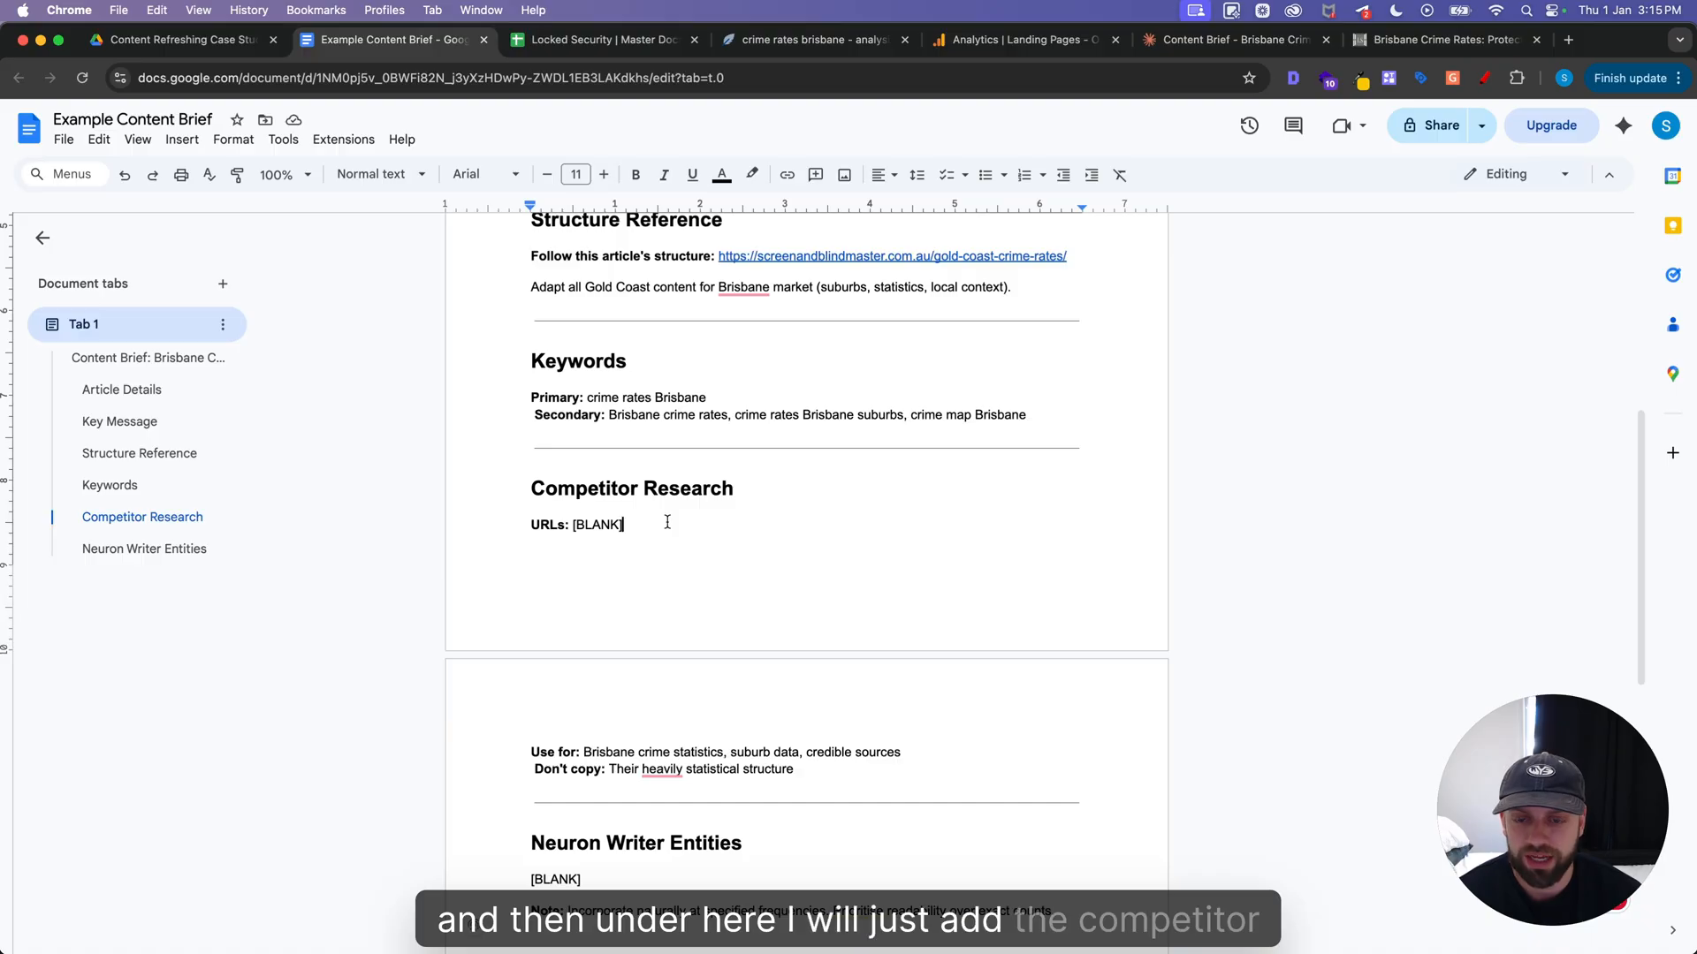
scroll(668, 522, down, 5)
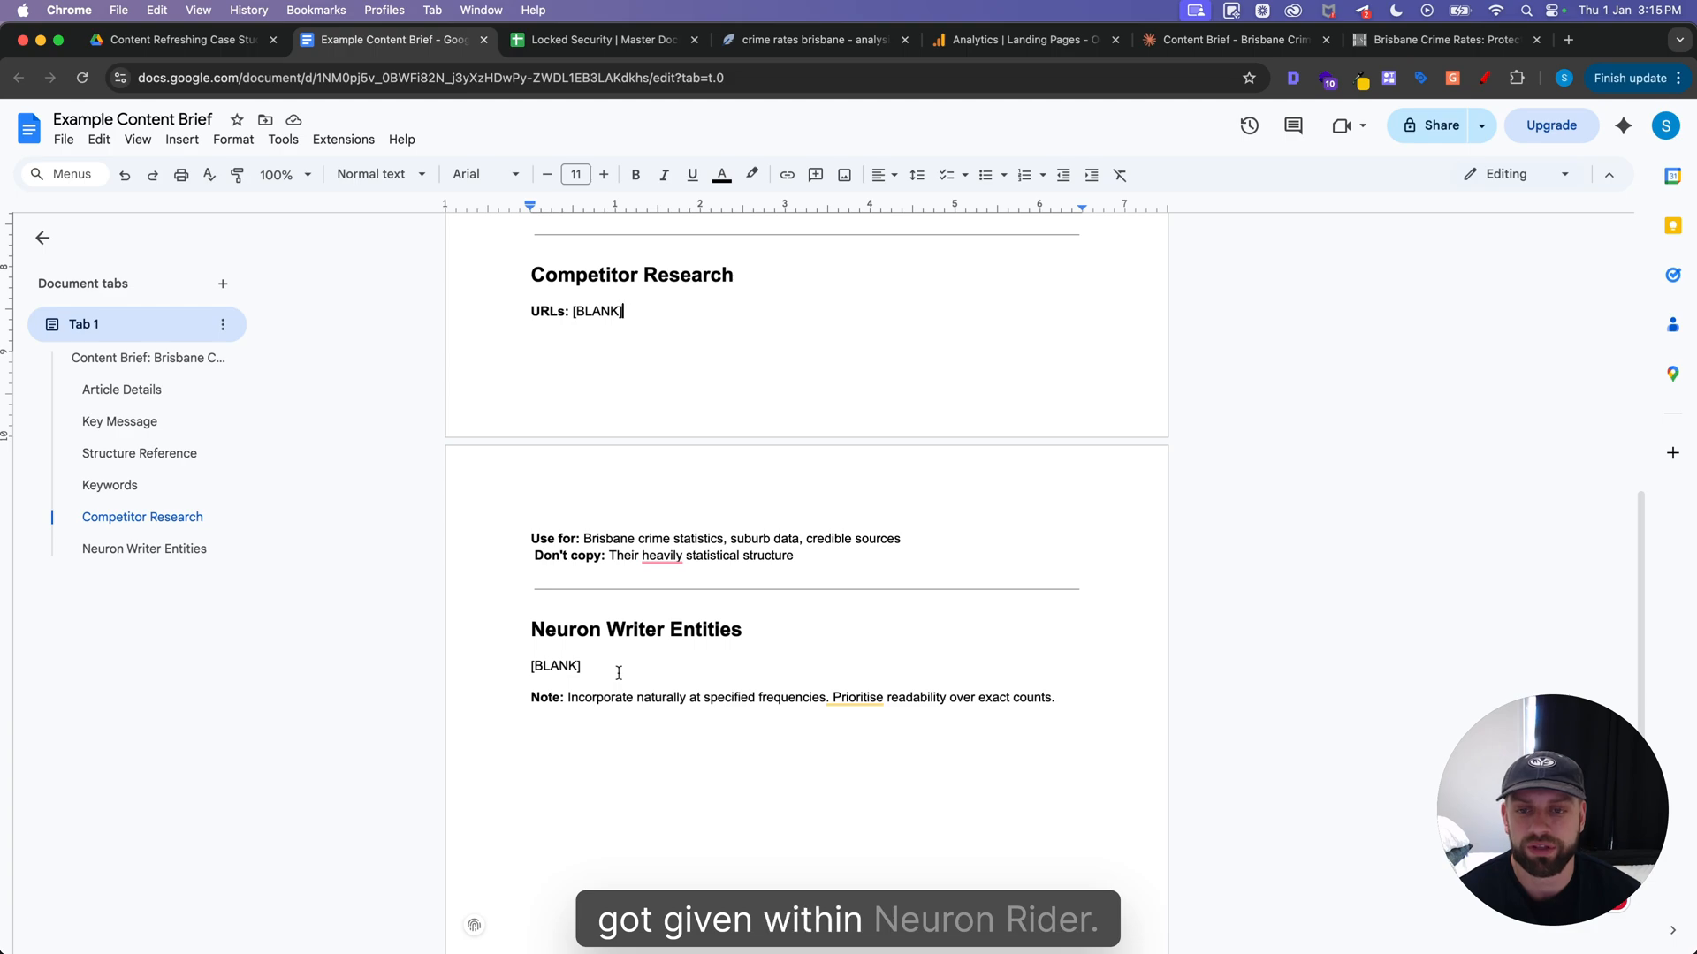
scroll(621, 658, up, 3)
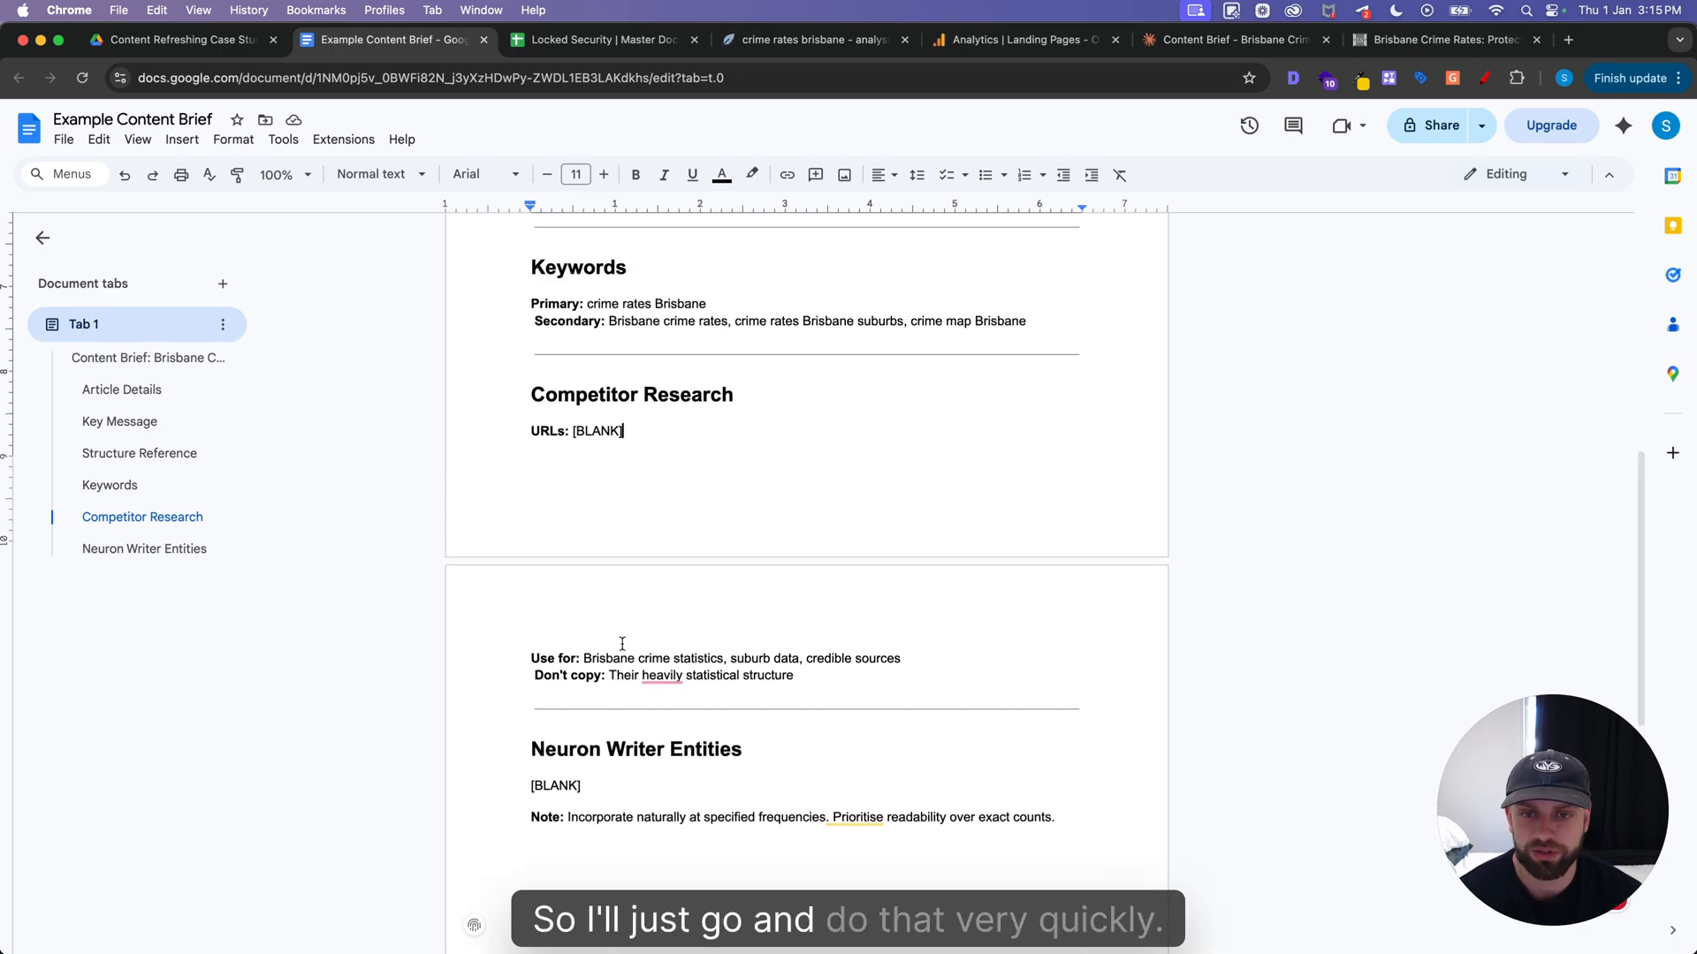
scroll(622, 643, up, 3)
key(BackSpace)
key(BackSpace)
key(BackSpace)
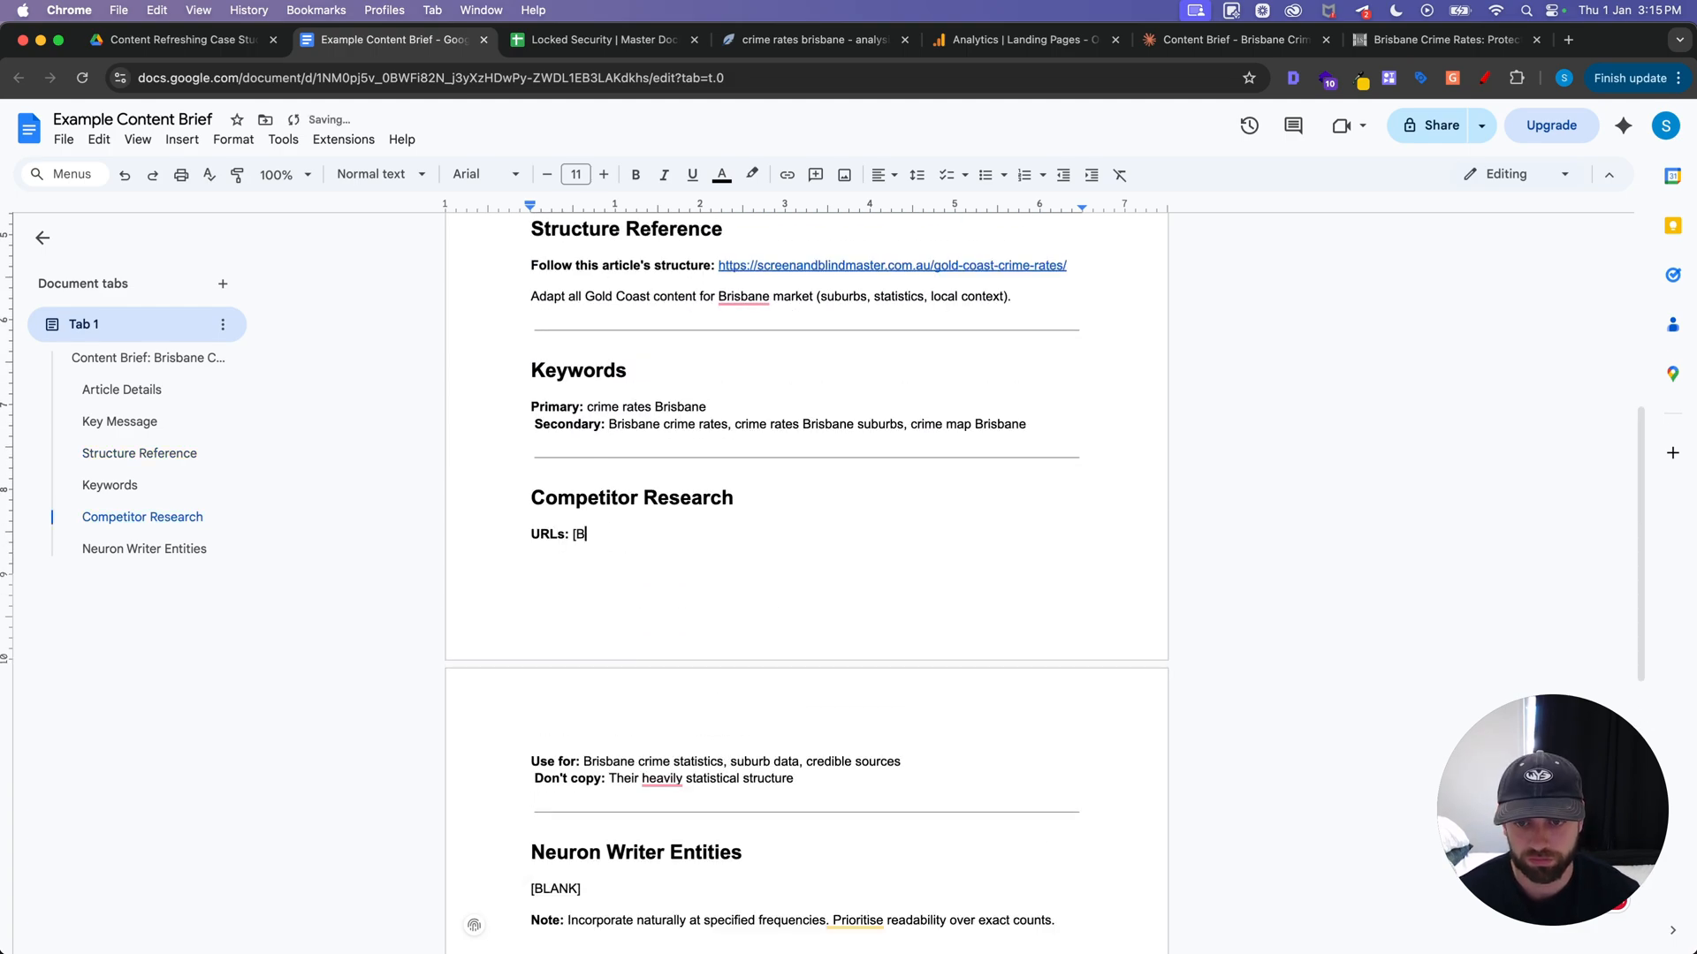
text(https://redsuburbs.com.au/suburbs/brisbane-city/  https://northremovals.com.au/crime-rate-in-australia/ https://openstats.com.au/dashboards/crime/suburb/brisbane-city/ https://obriensolicitors.com.au/brisbane-criminal-lawyer/ https://www.davcon.com.au/crime-rates-in-brisbane/ https://streamlineproperty.com.au/brisbane-buyers-agent-blog/crime-rates-in-brisbane/)
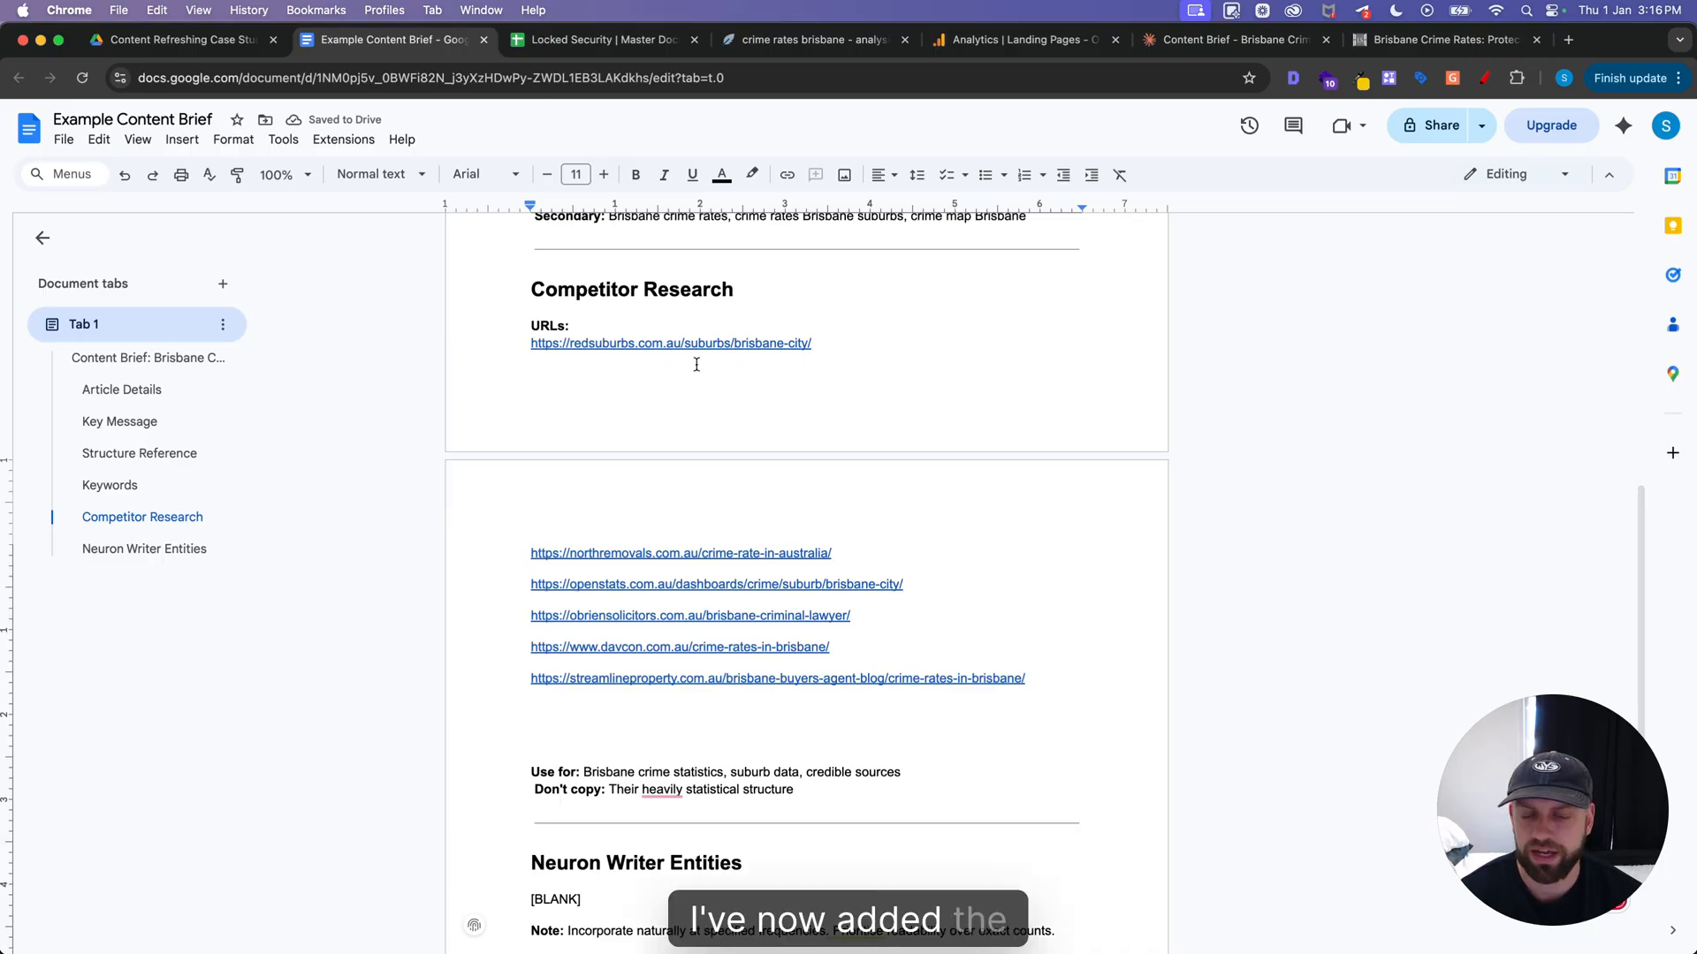
Replace the Neuron Writer Entities placeholder with NeuronWriter's basic article terms, including their suggested uses
scroll(689, 398, down, 4)
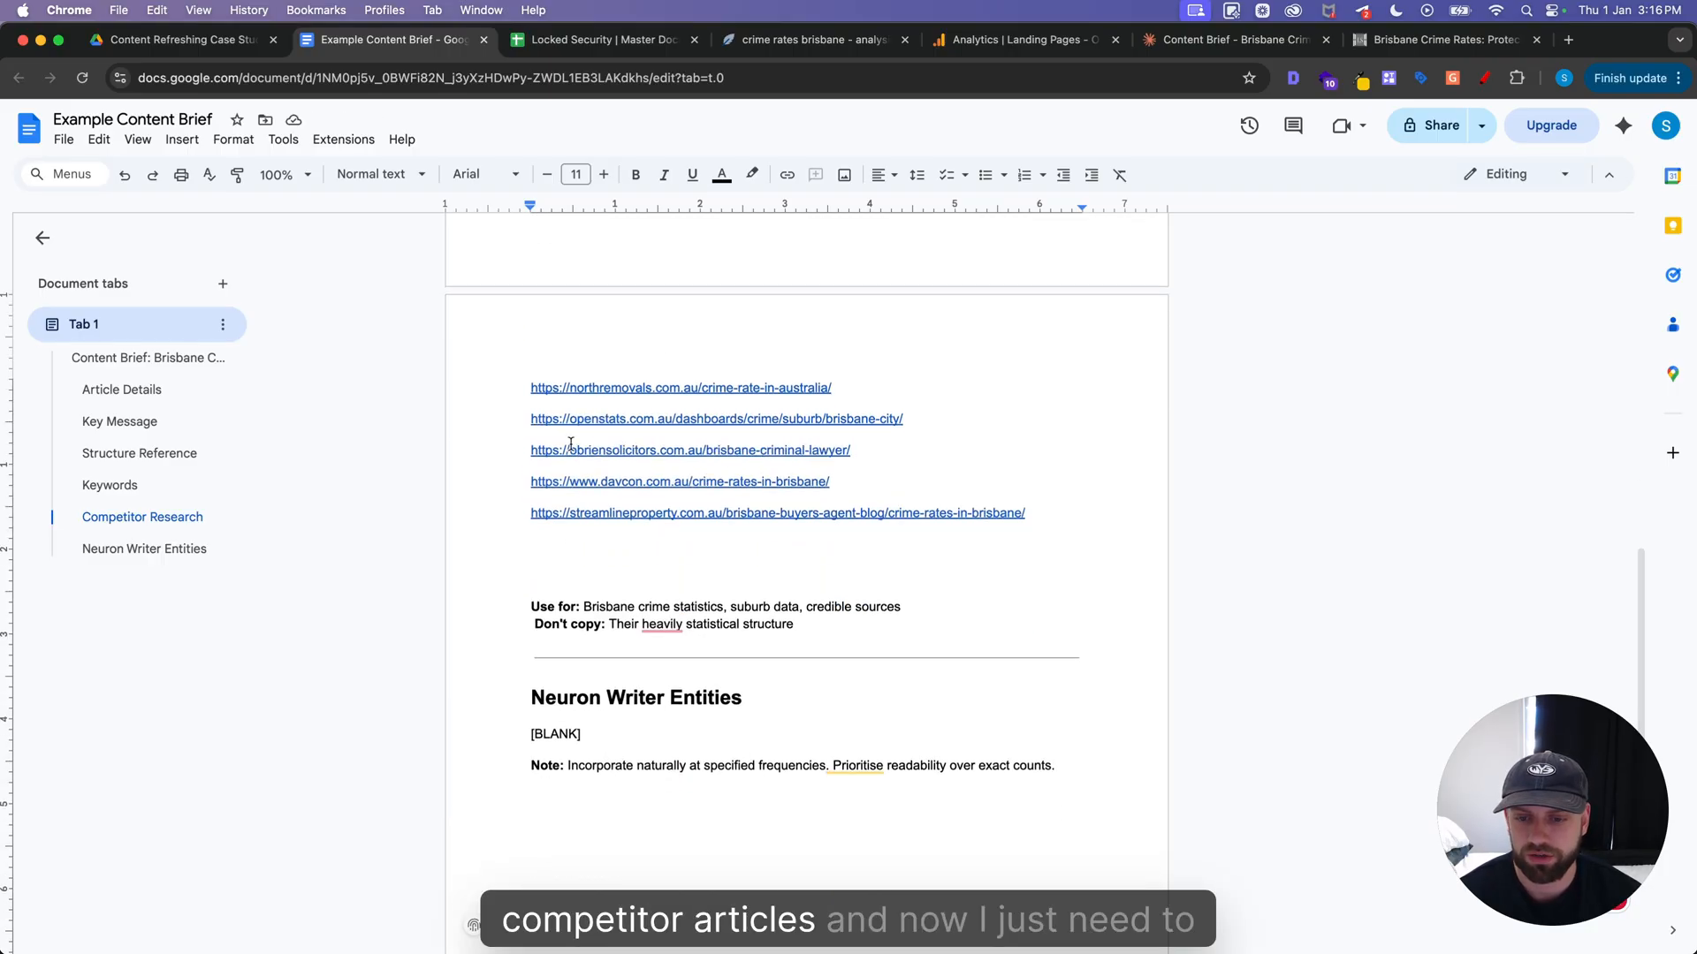
triple_click(614, 732)
key(BackSpace)
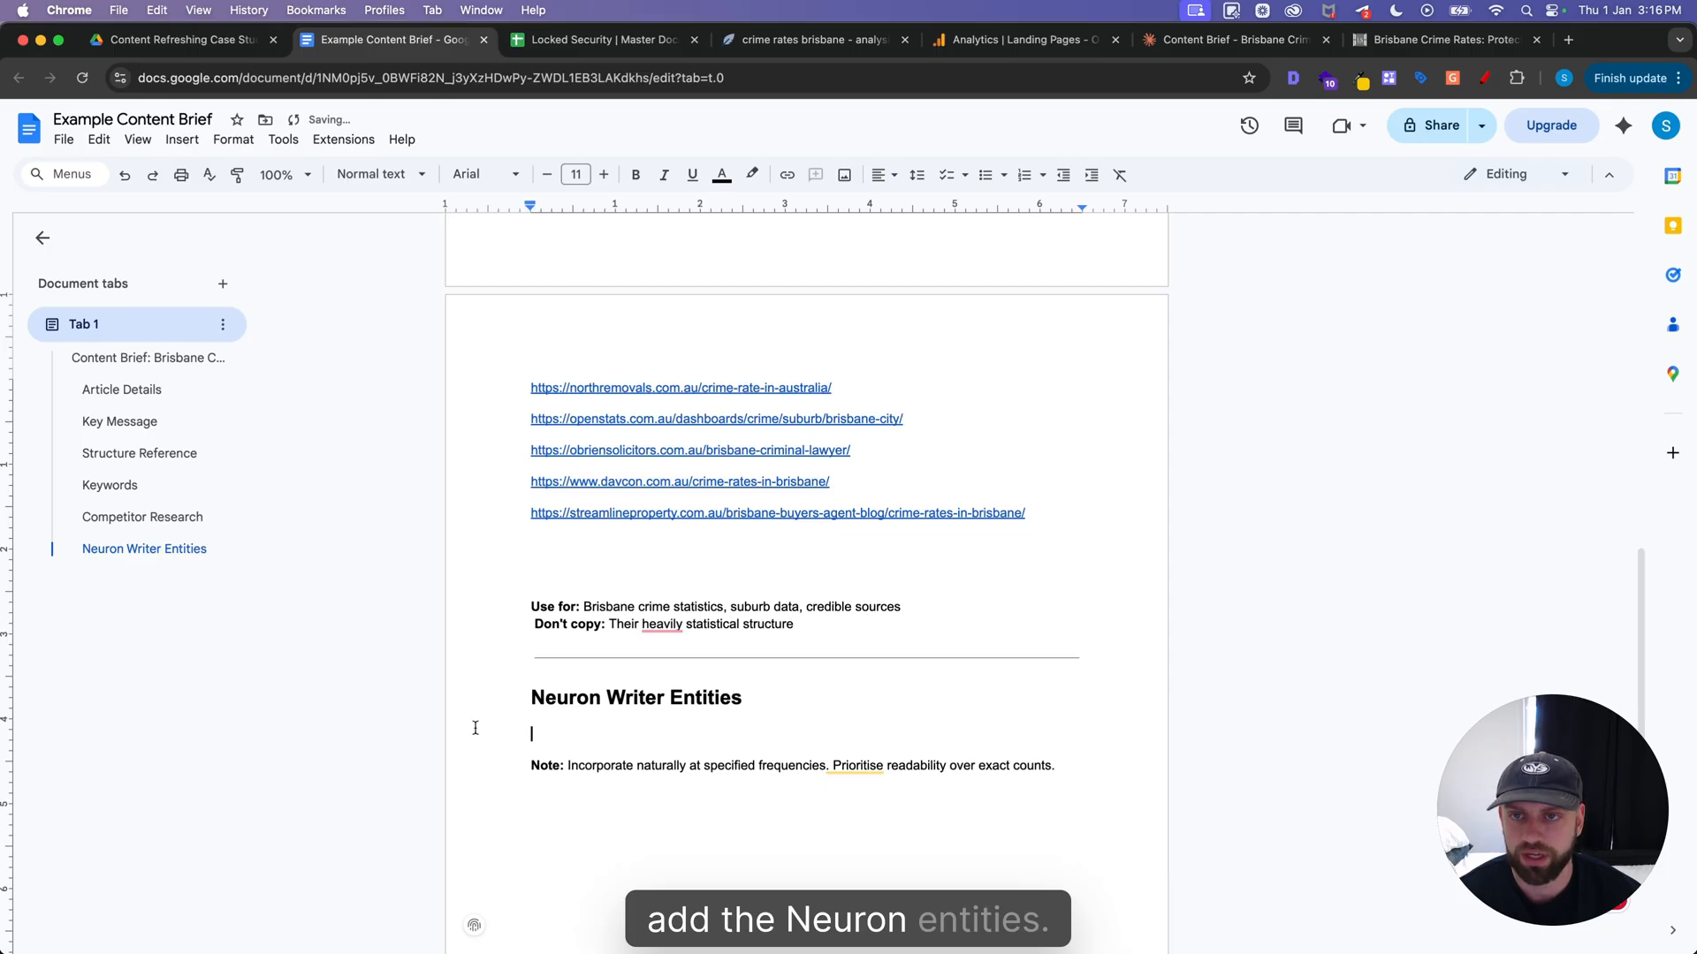
click(813, 39)
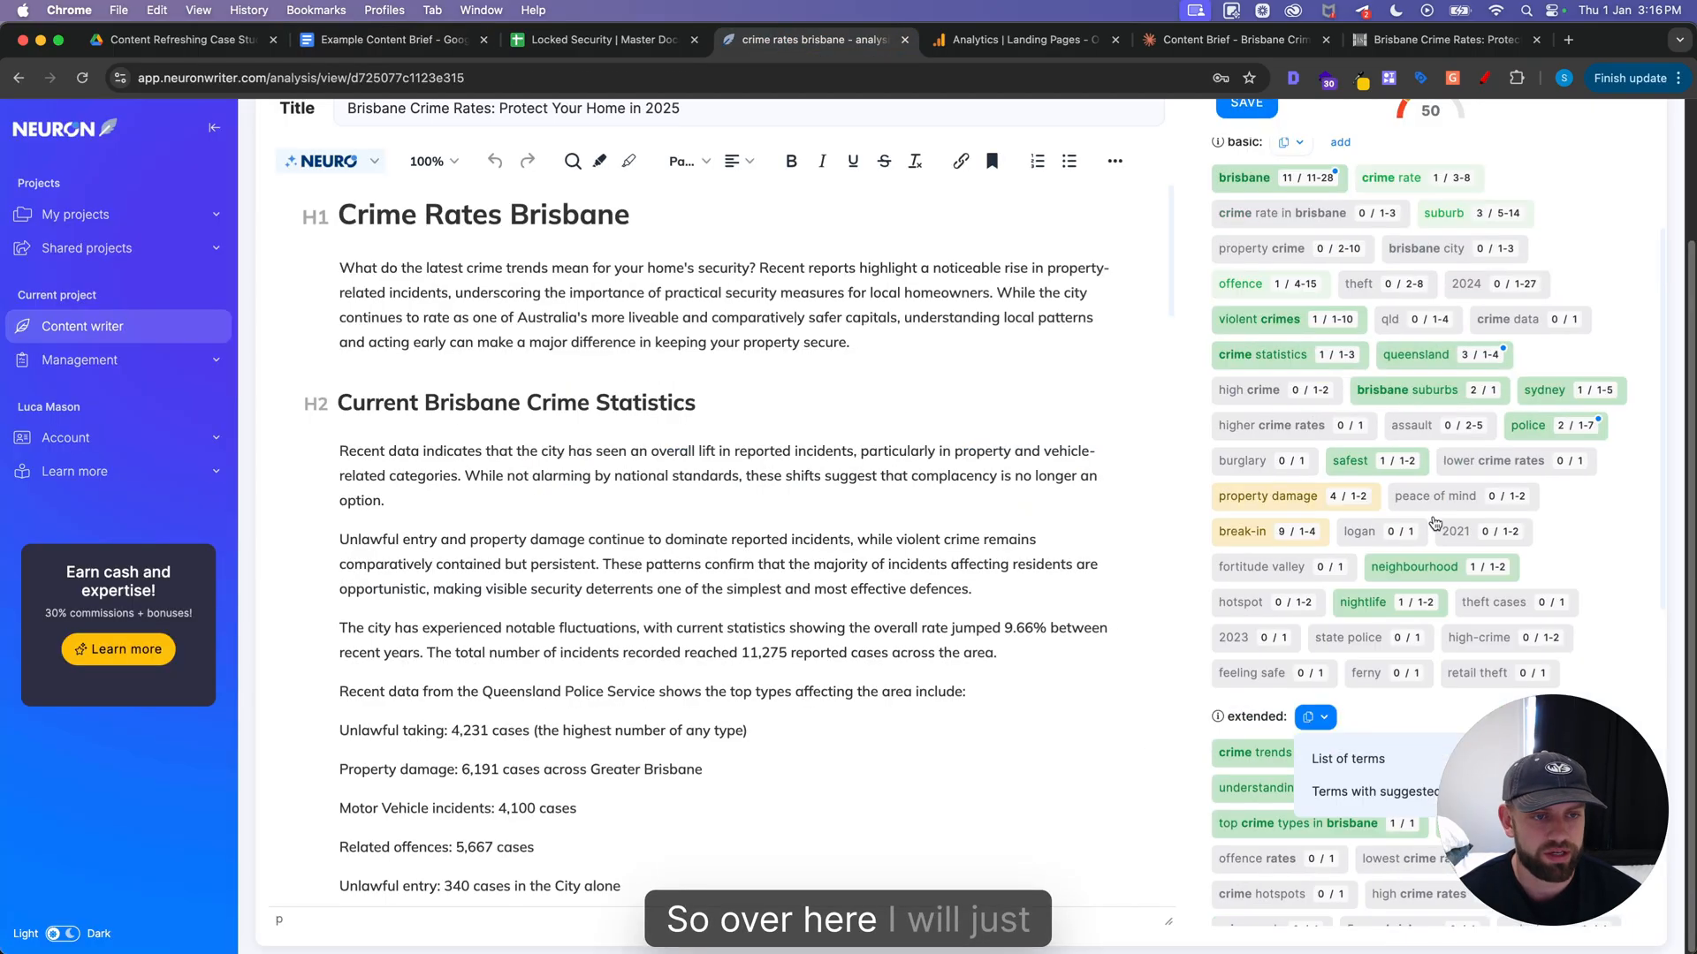
scroll(1435, 521, up, 3)
click(1291, 322)
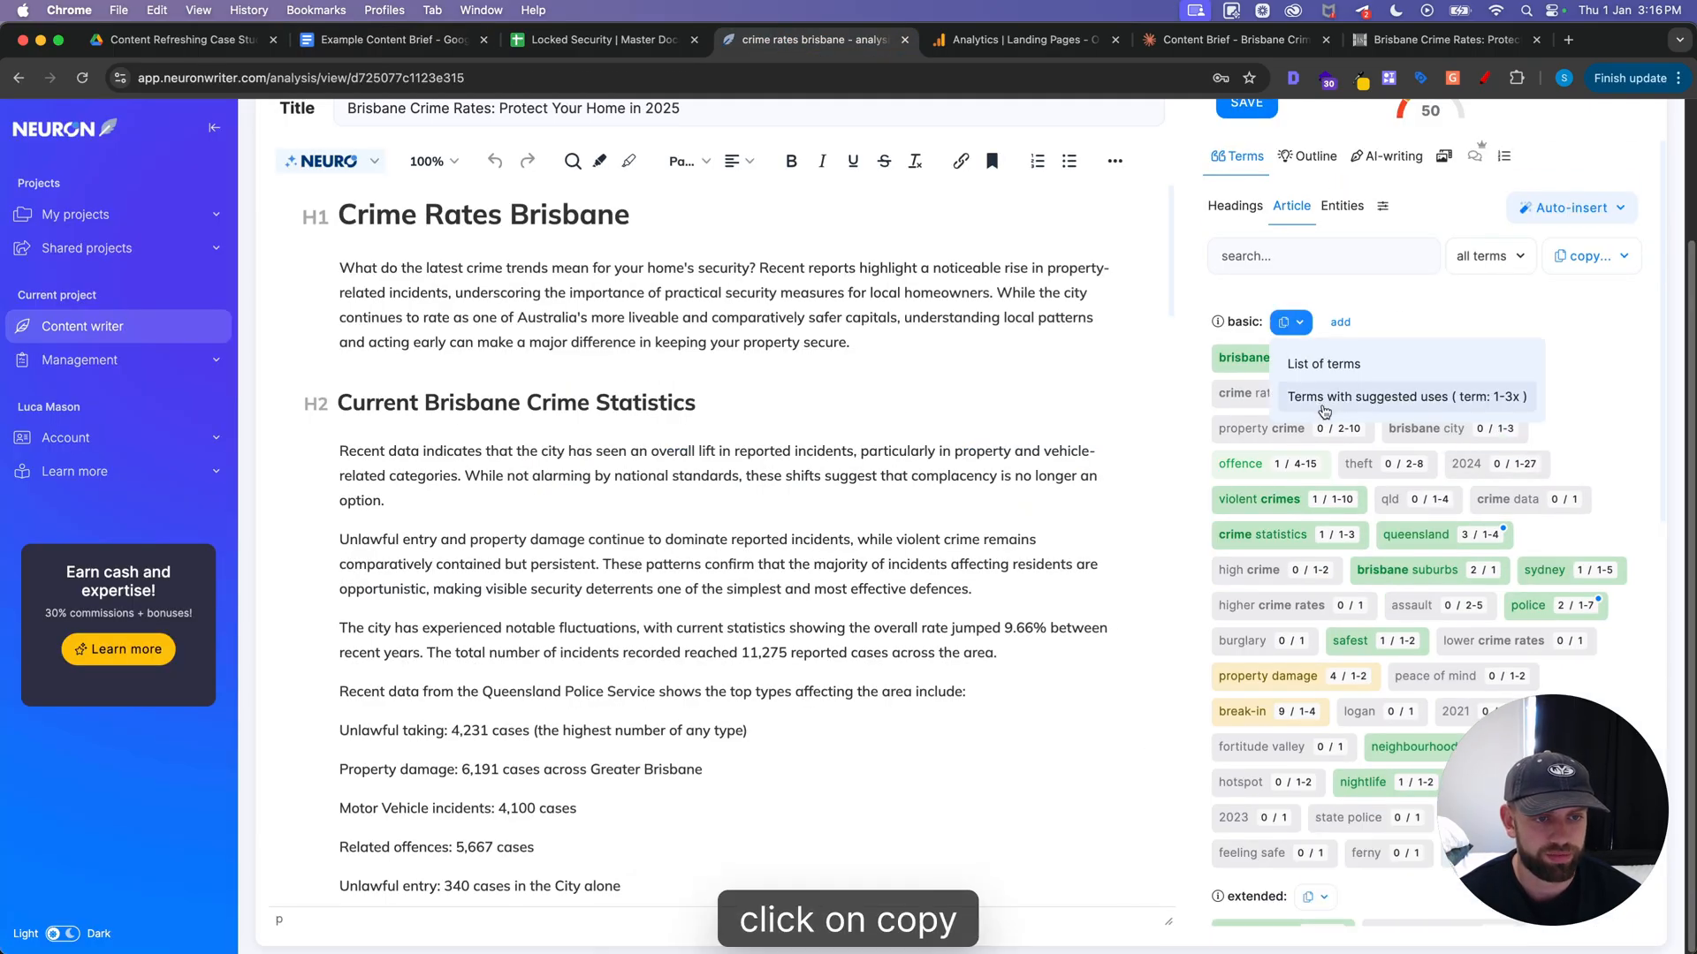
click(1323, 406)
click(389, 39)
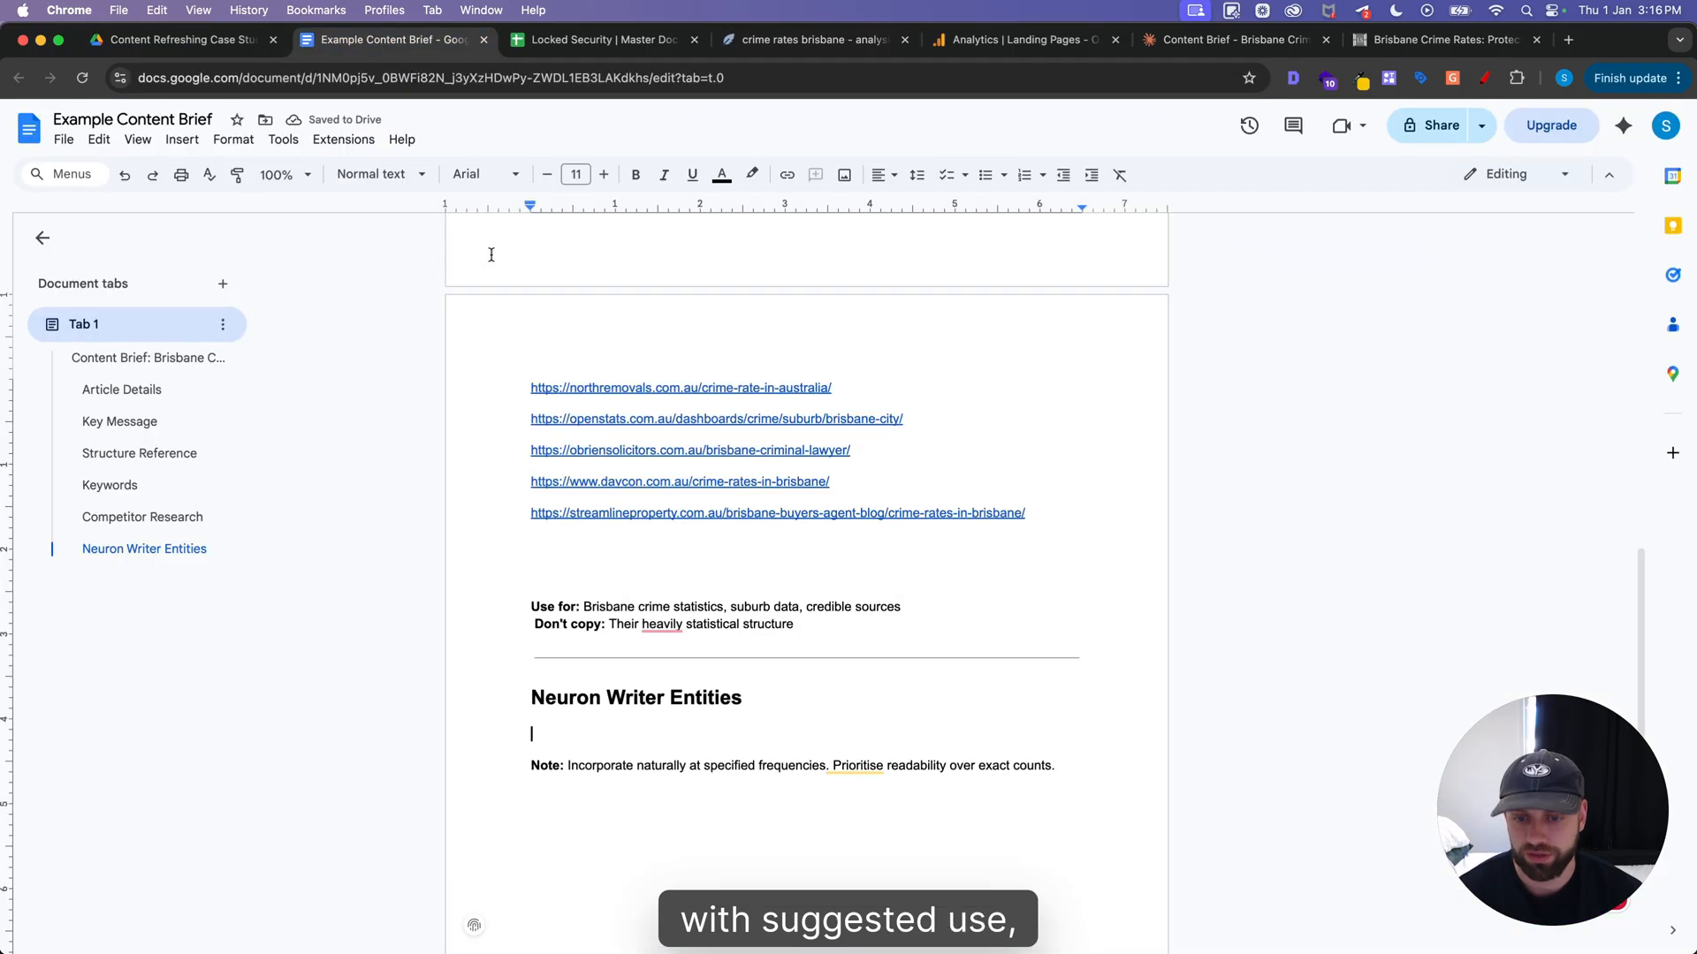
key(super+v)
scroll(633, 613, down, 3)
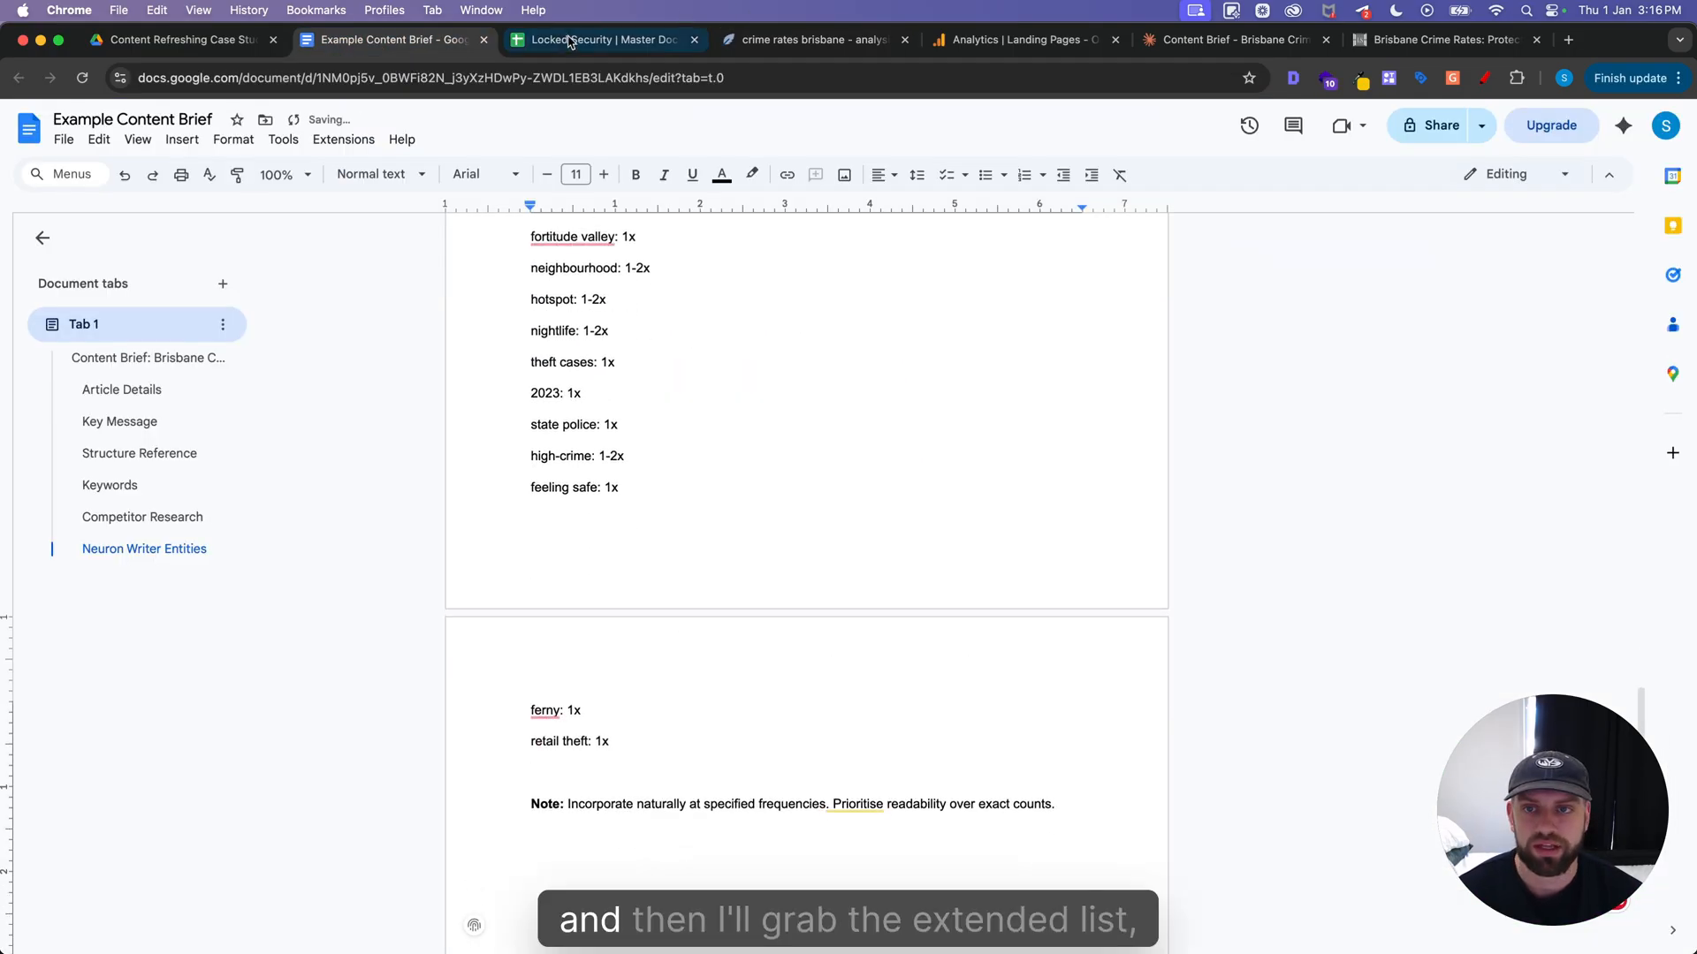
Add NeuronWriter's extended terms with suggested uses below the basic terms in the brief and look over the combined list
click(804, 39)
scroll(1379, 531, down, 5)
click(1322, 442)
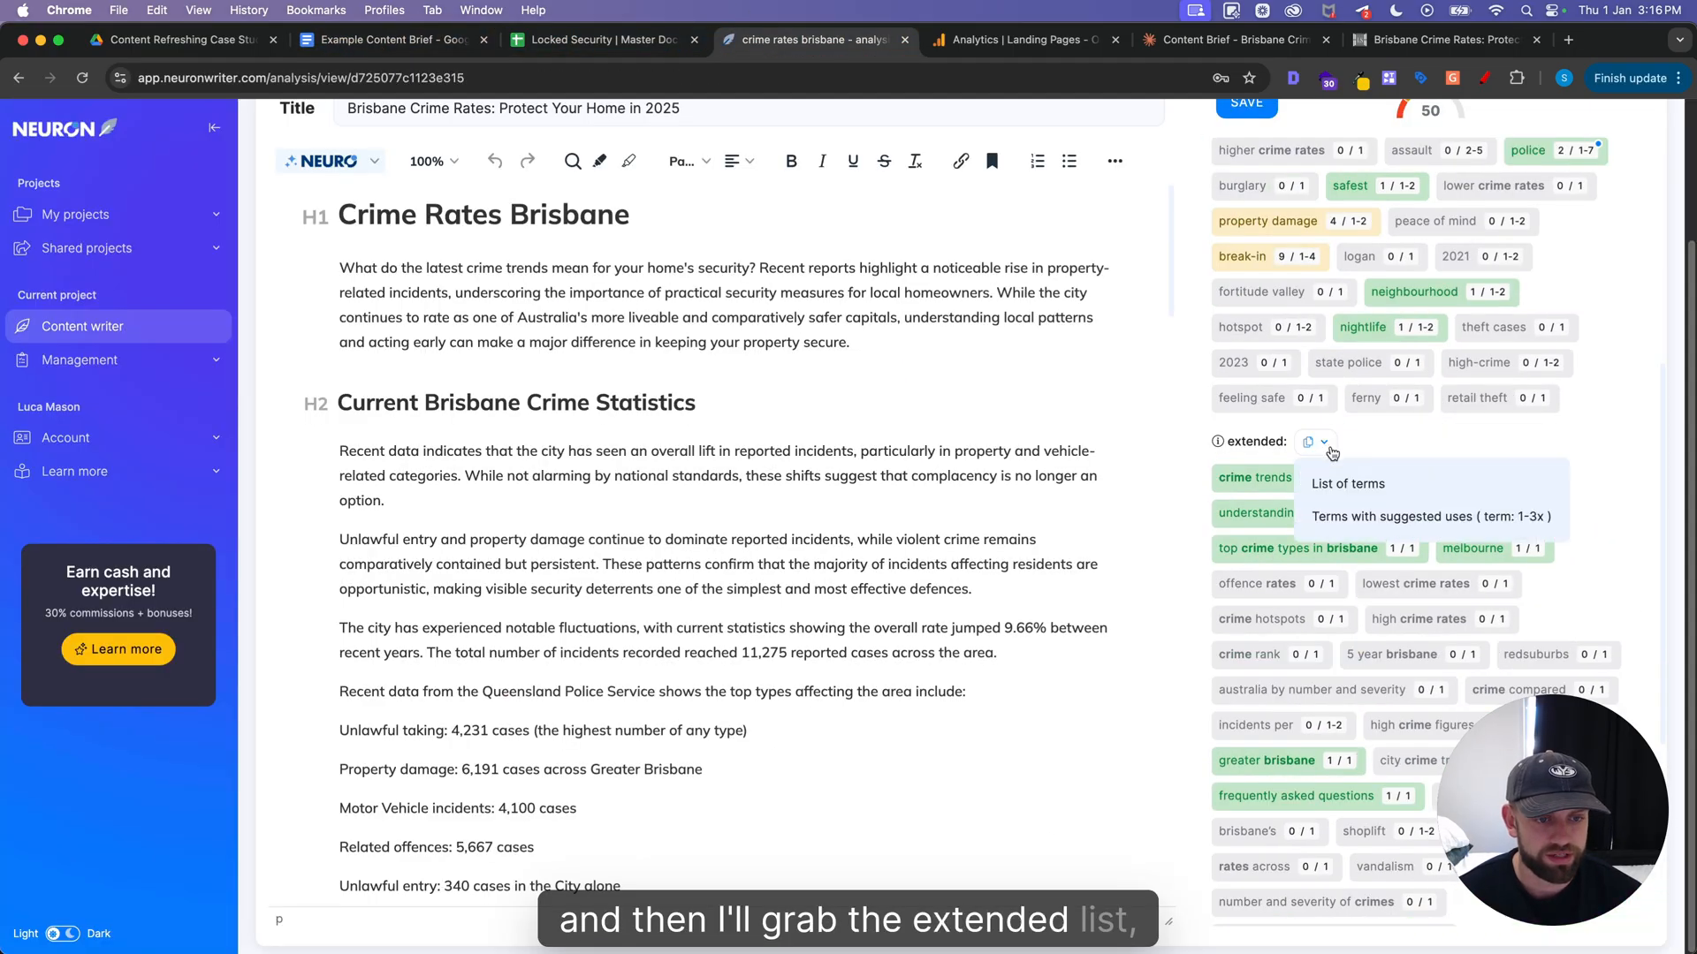
click(1414, 516)
click(389, 39)
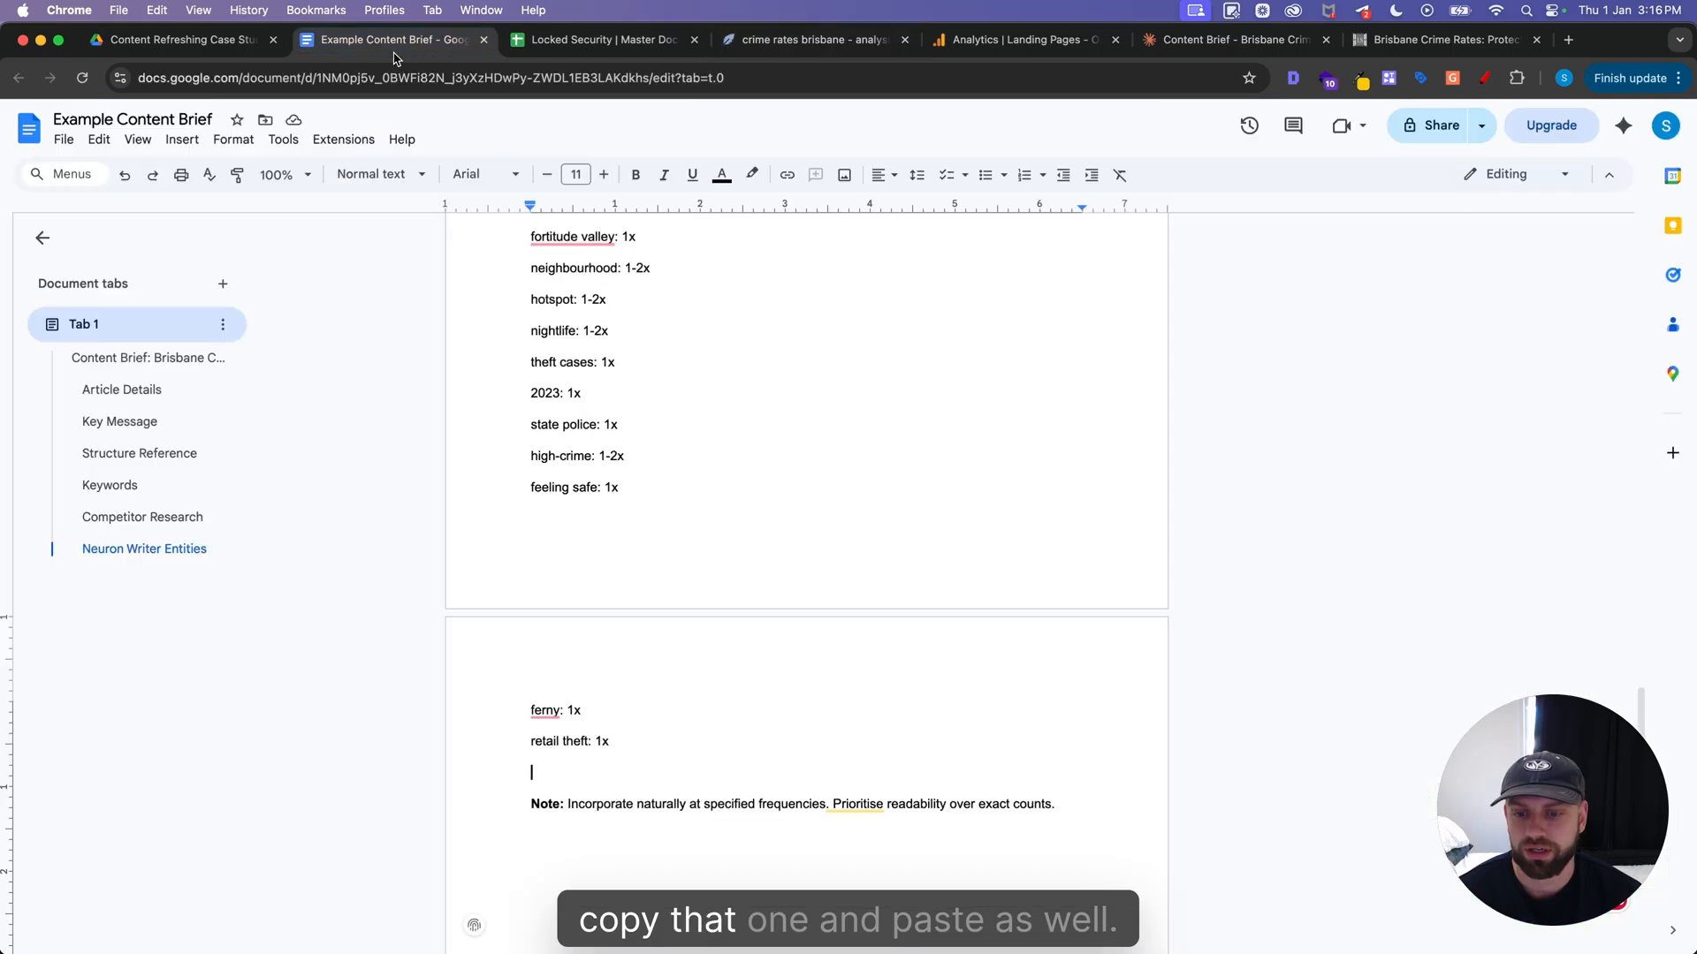
key(super+v)
scroll(692, 547, up, 10)
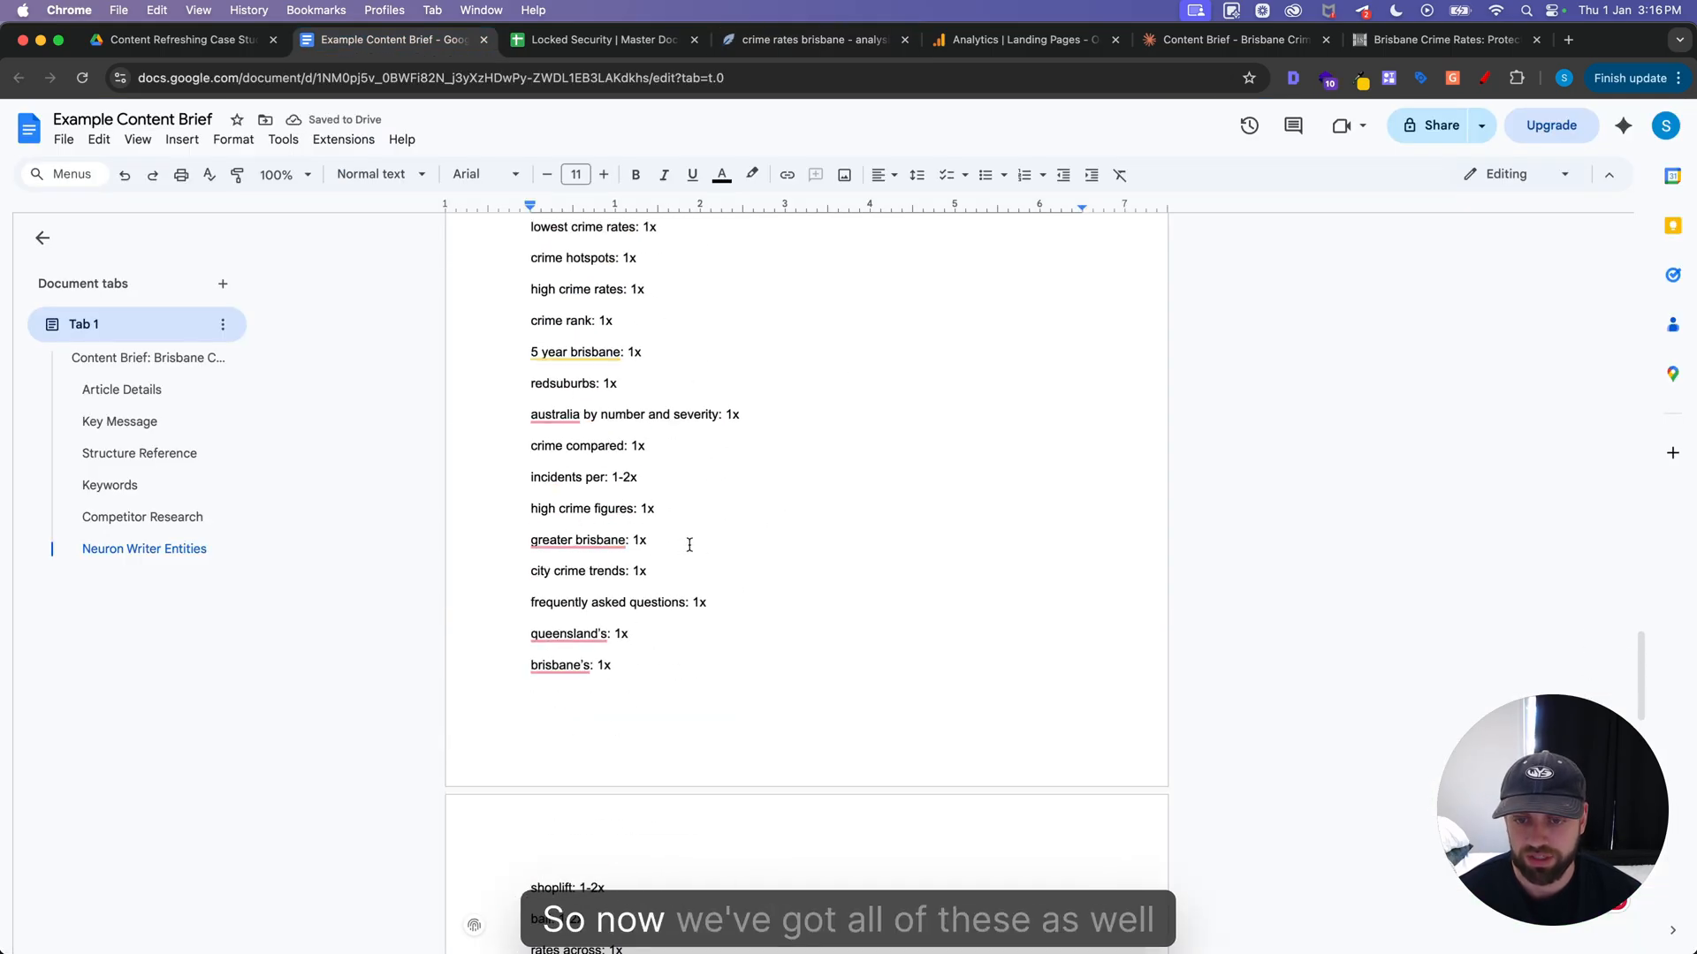
scroll(692, 547, up, 9)
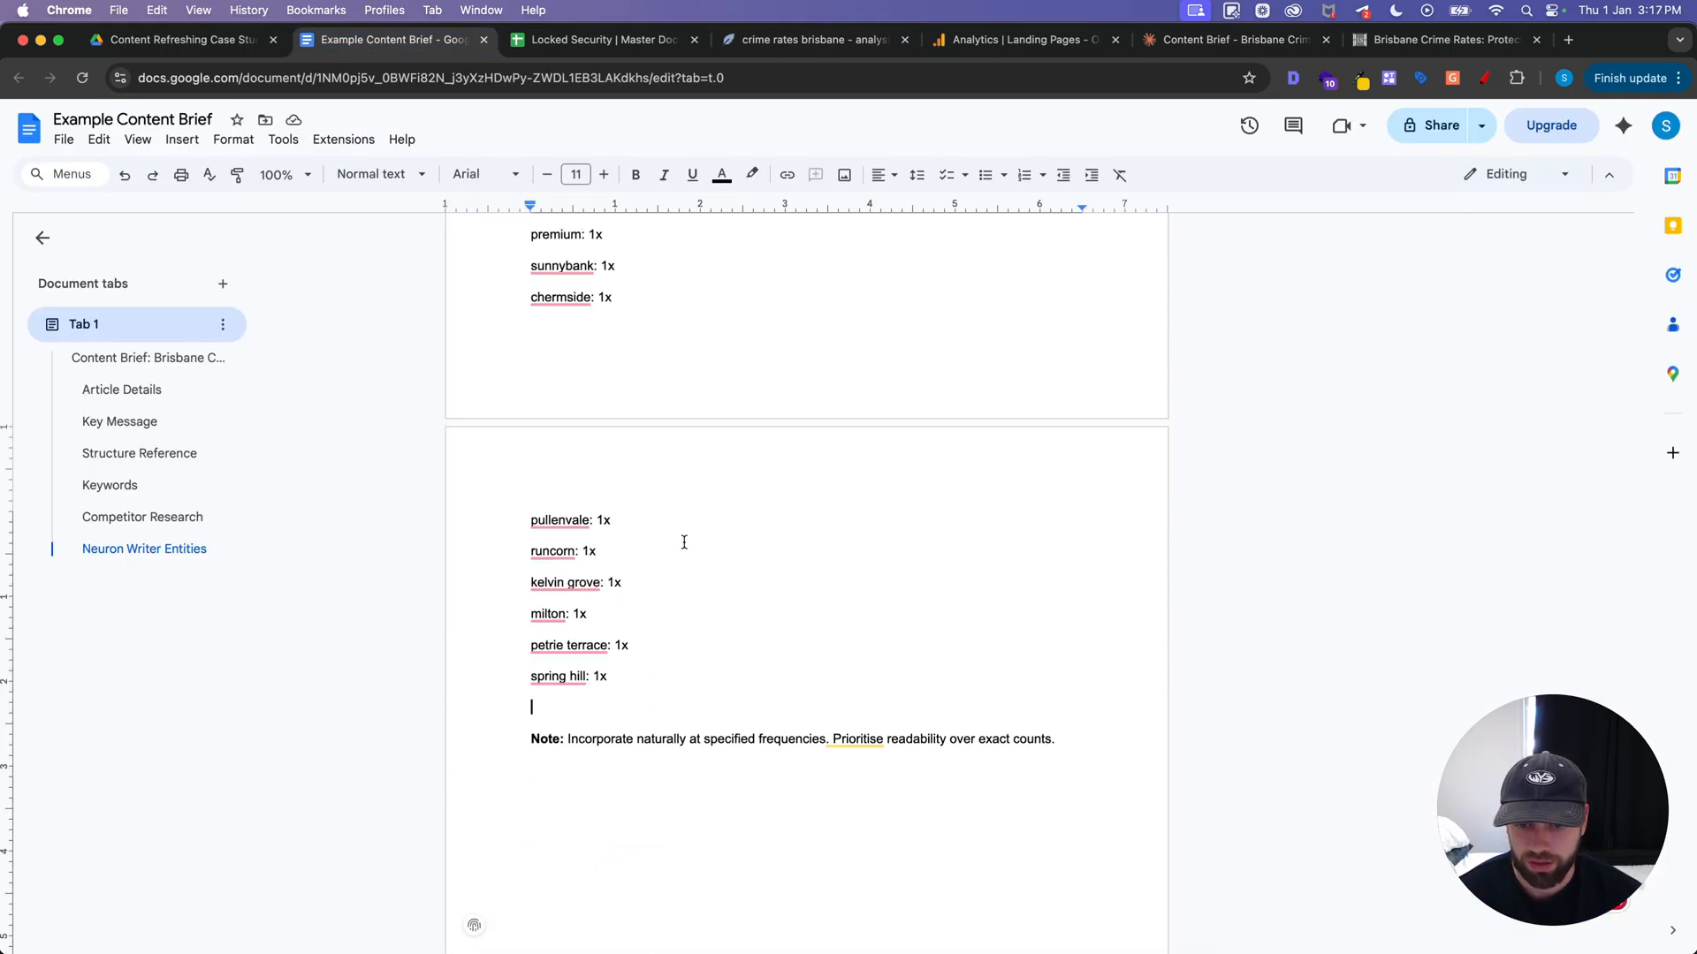
scroll(689, 583, down, 2)
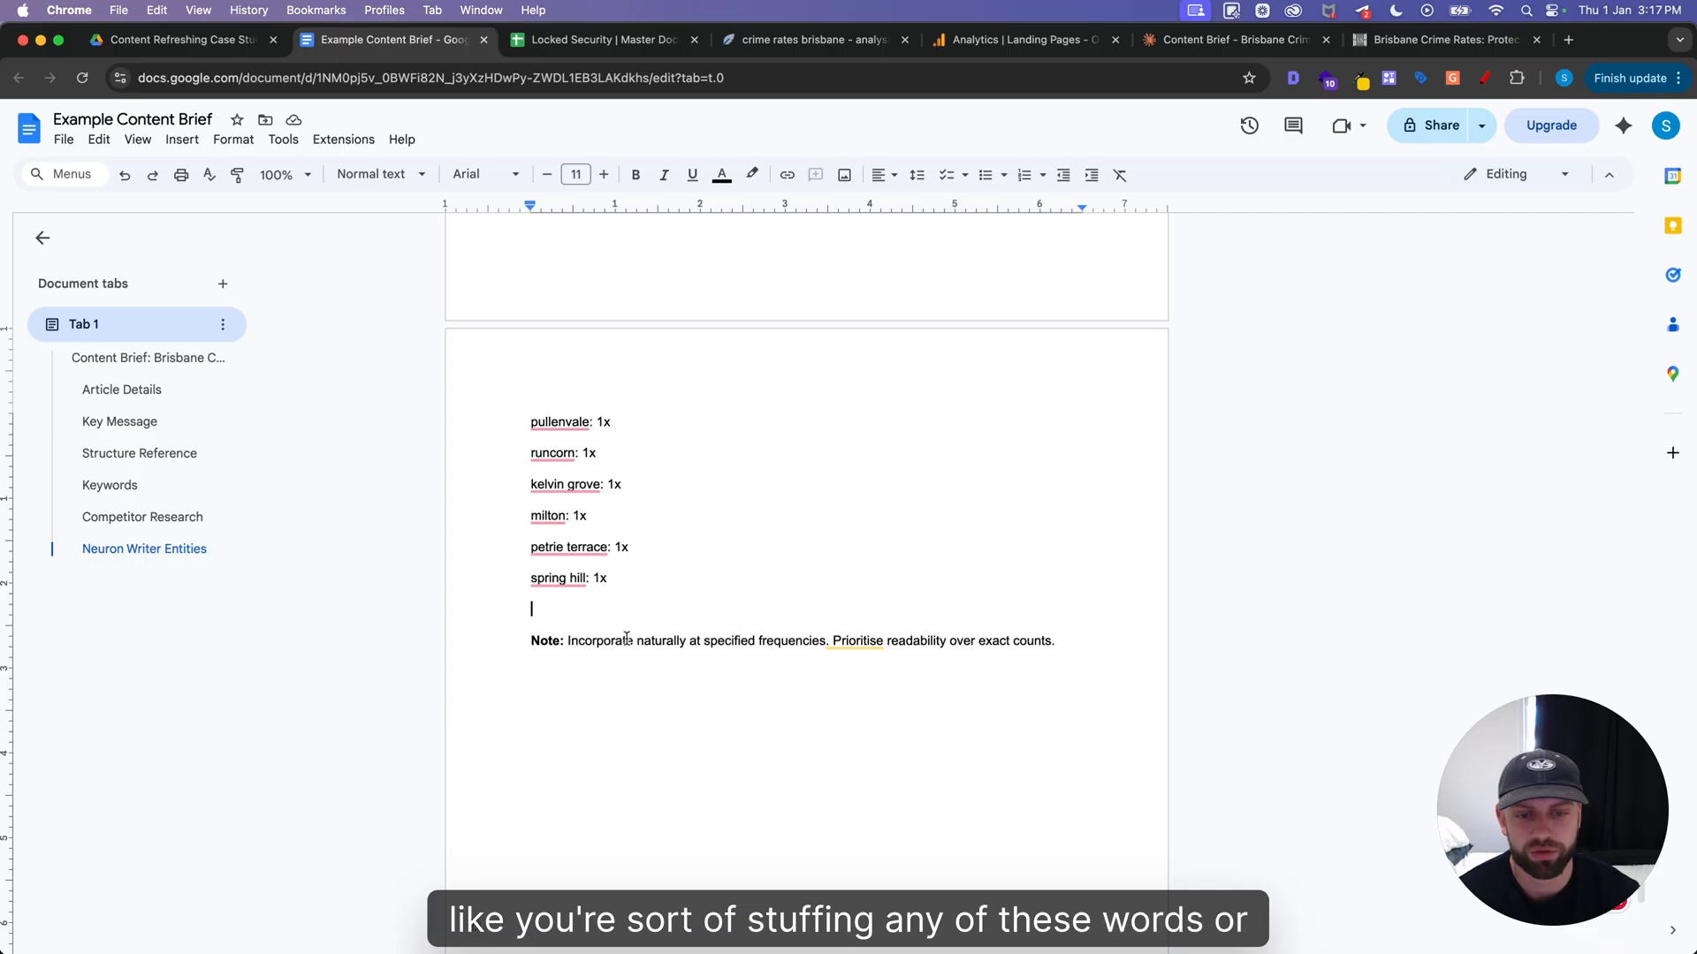
Look up "word counter" in a new browser tab and open the WordCounter website
key(super+t)
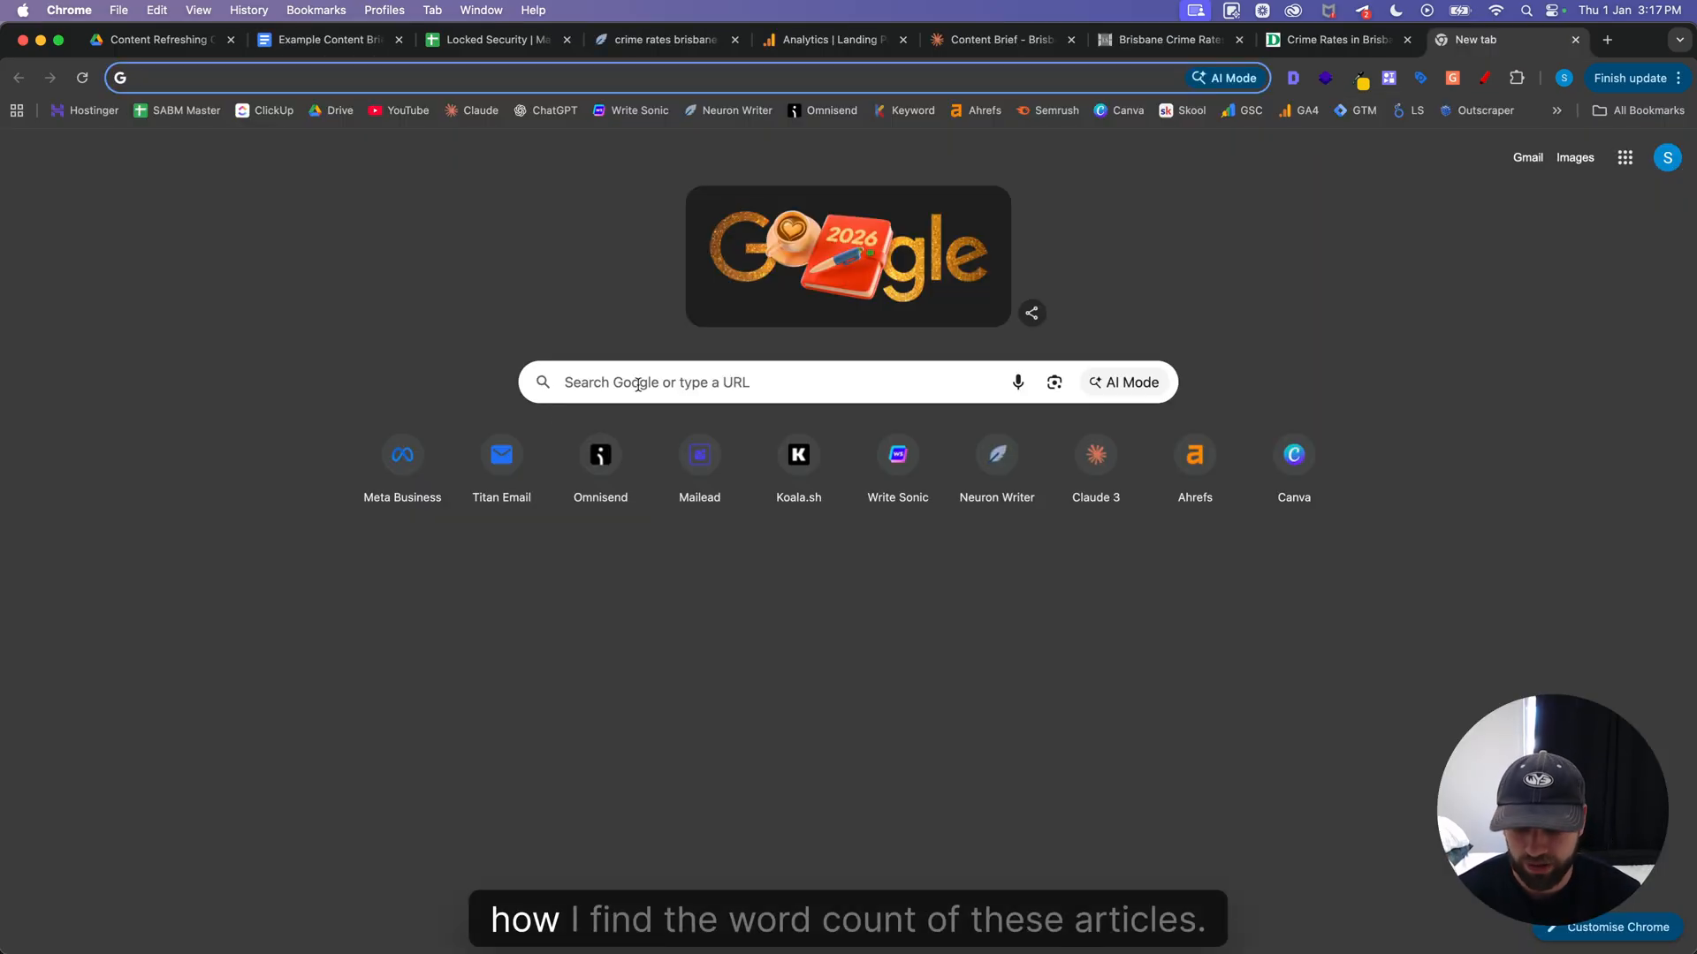
click(638, 385)
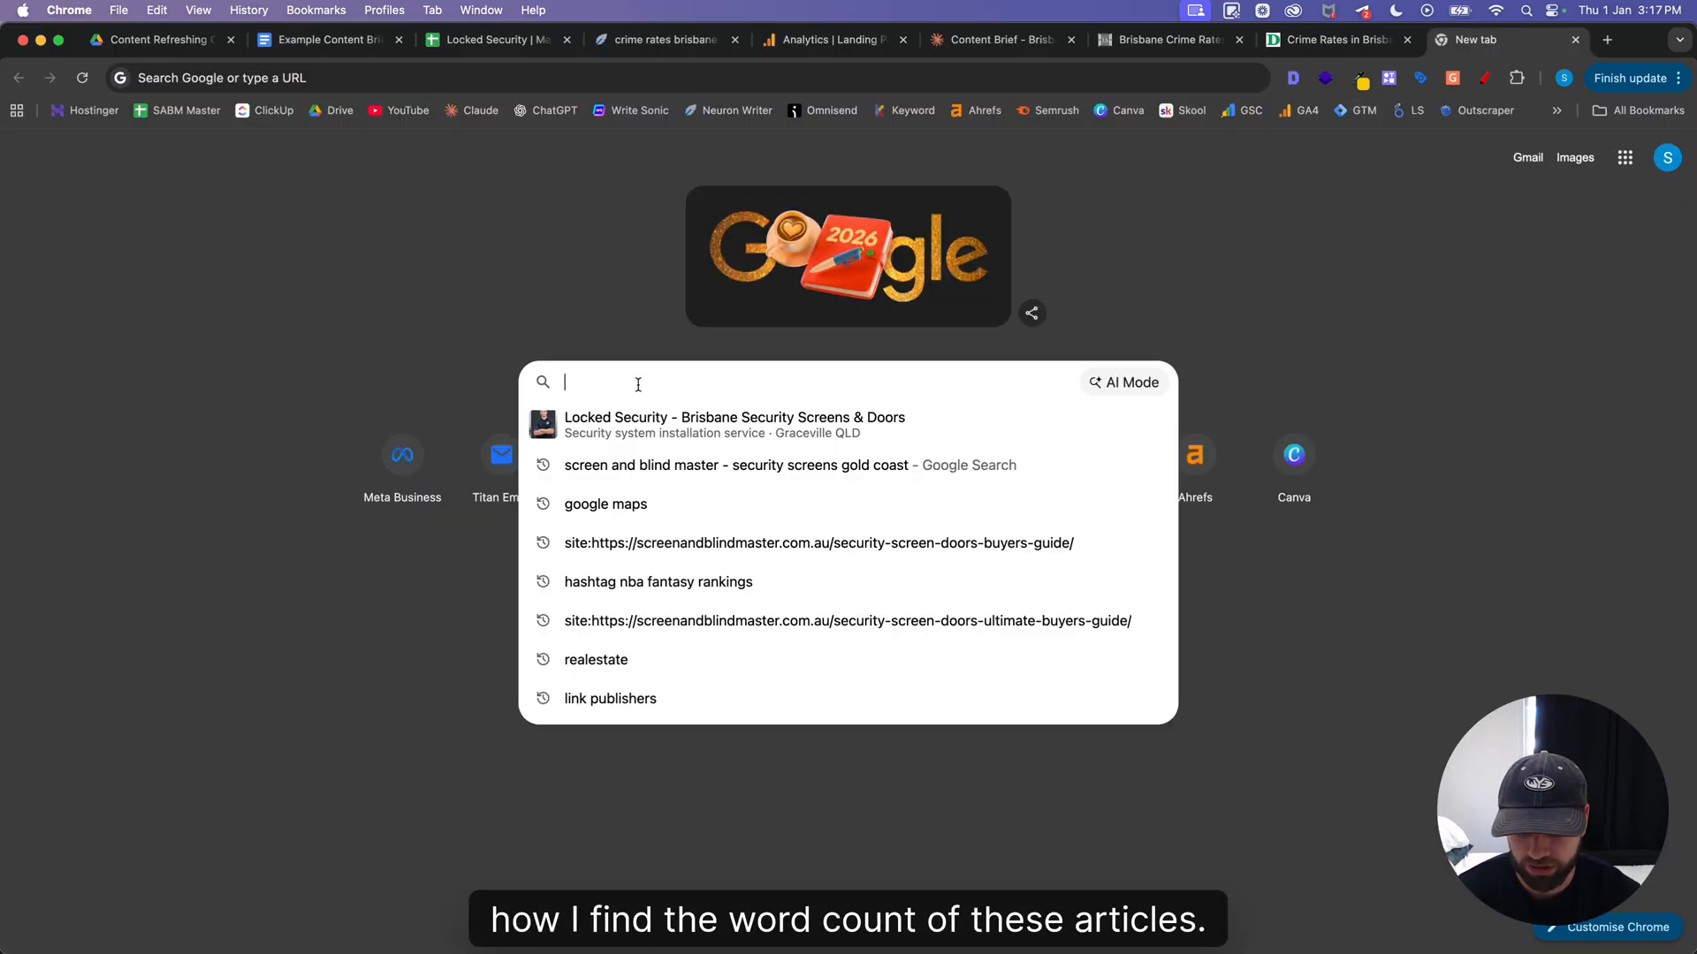
text(word)
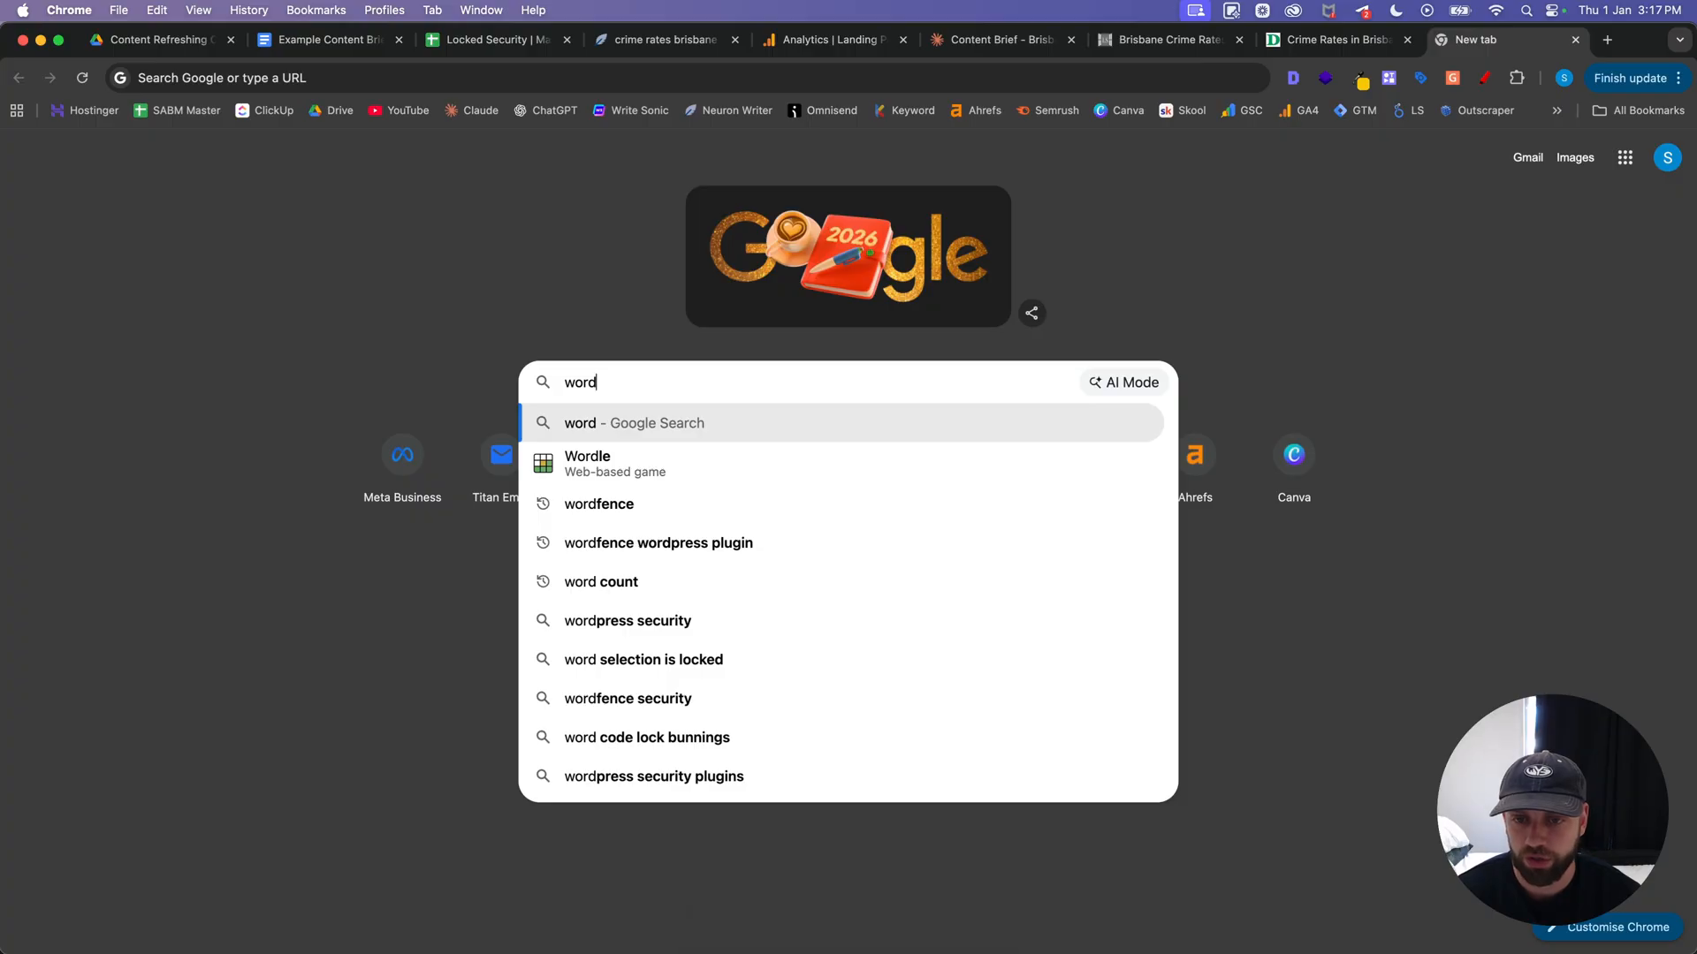
text( counter)
key(Return)
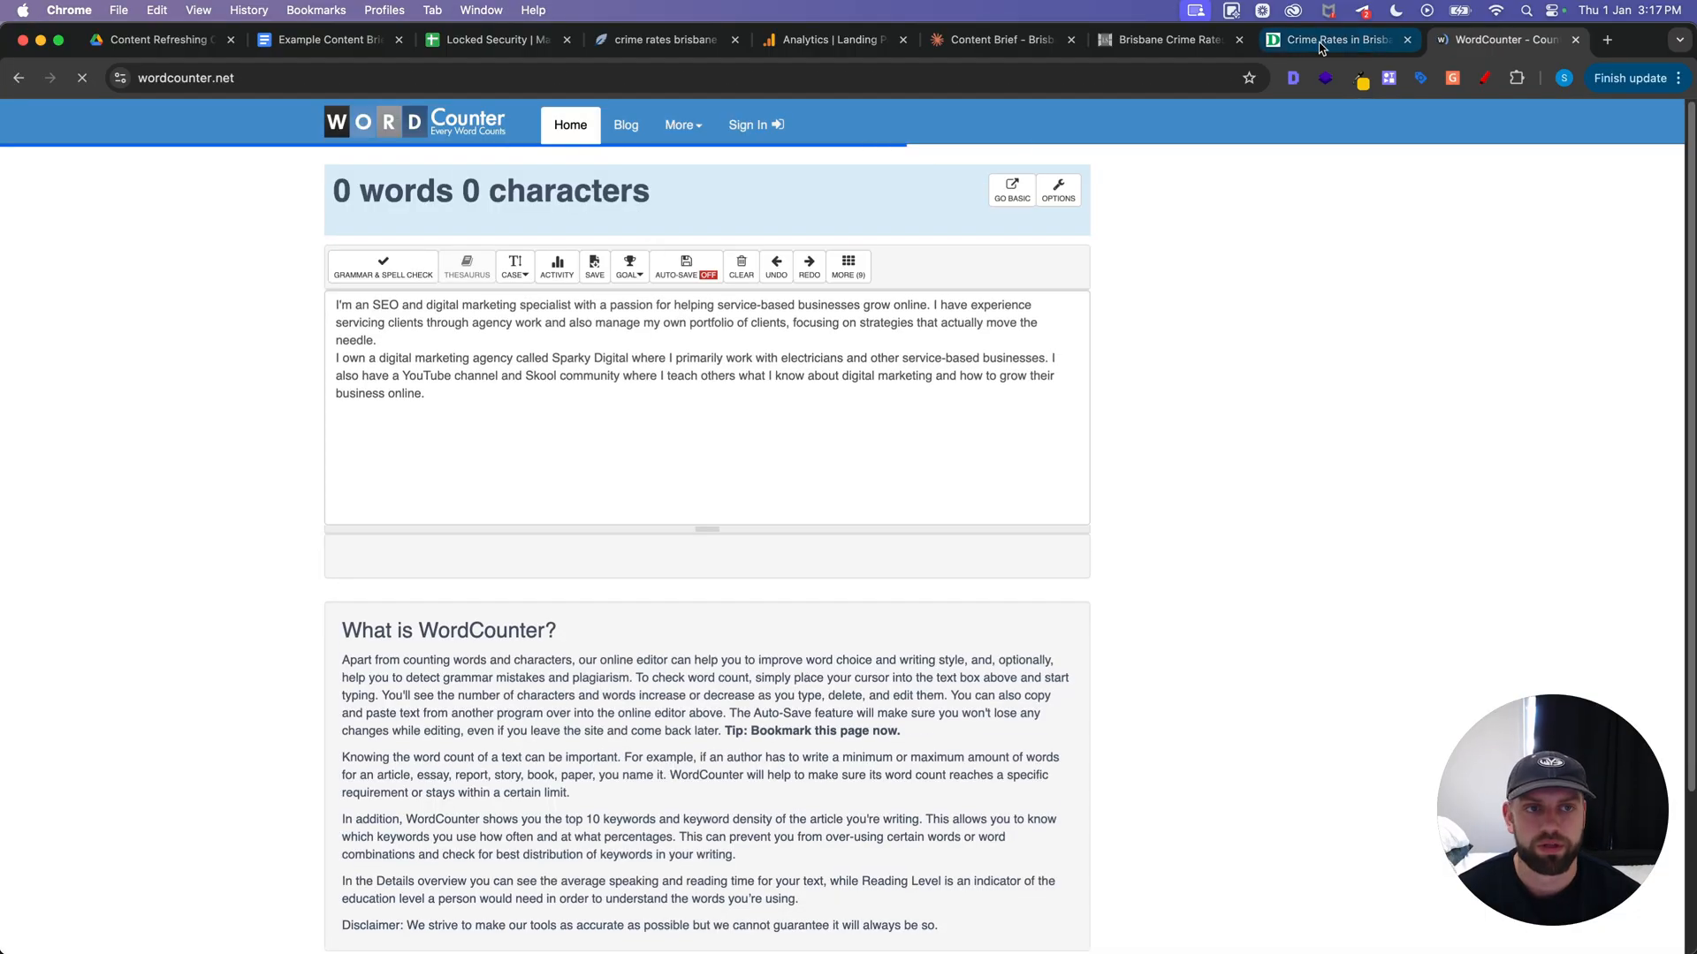
Count the words of Davcon's Crime Rates in Brisbane article with WordCounter and return to the content brief
click(1321, 42)
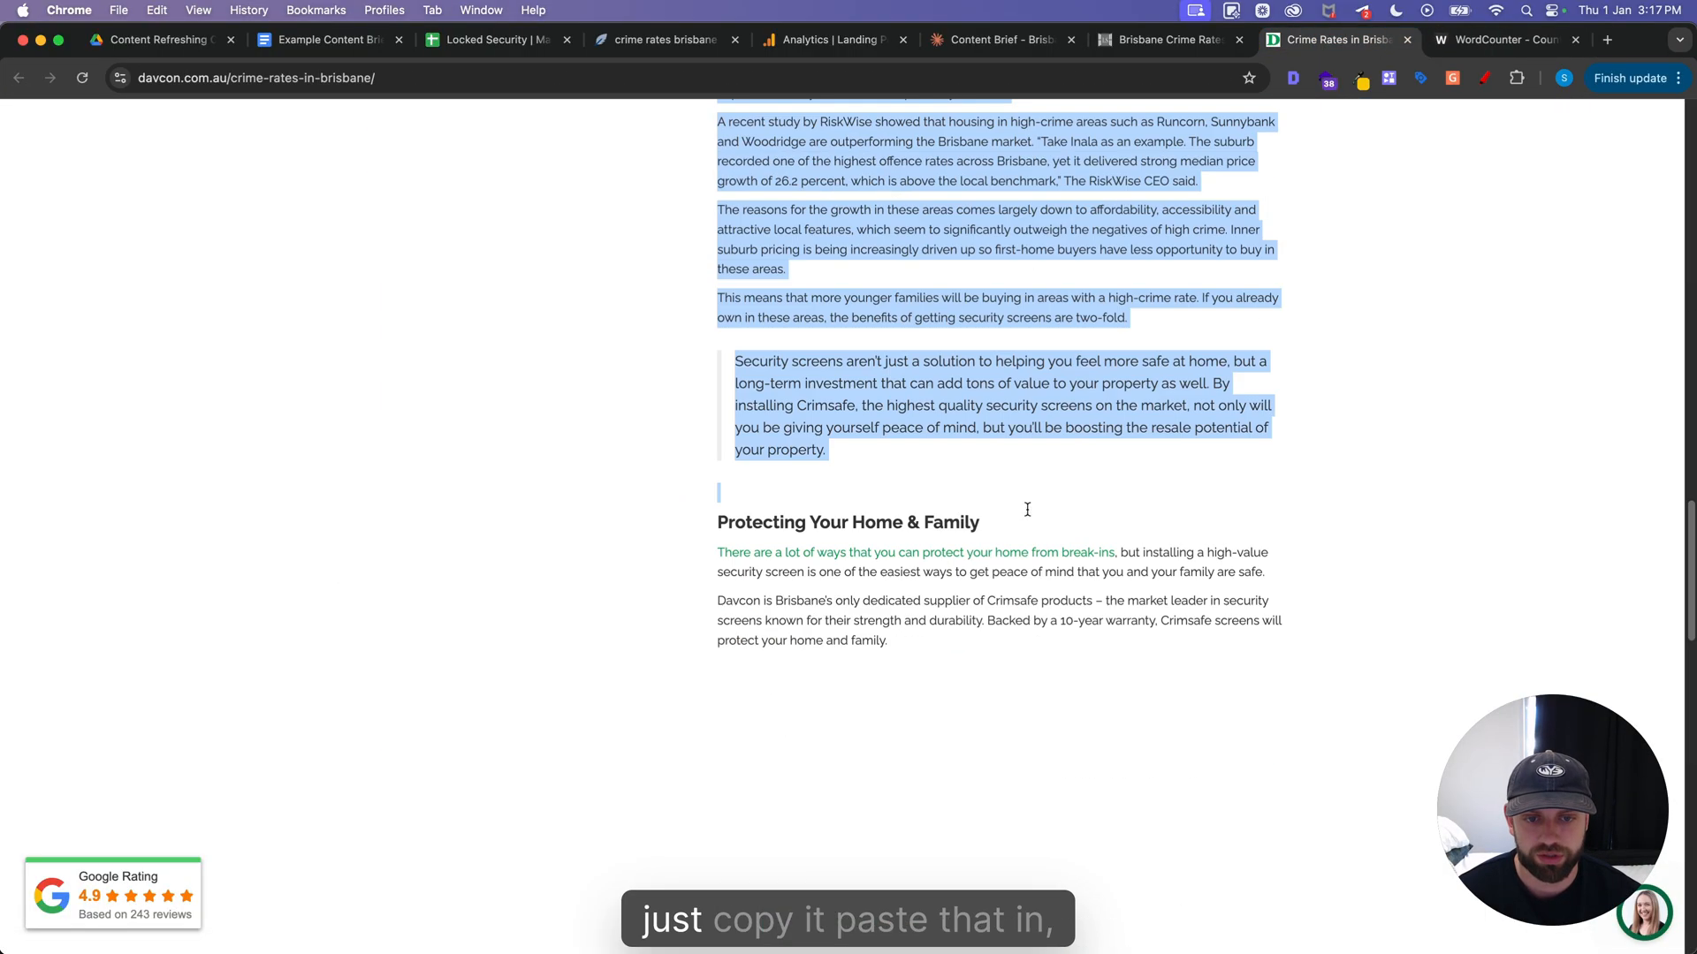
drag(1026, 508, 1079, 666)
key(super+v)
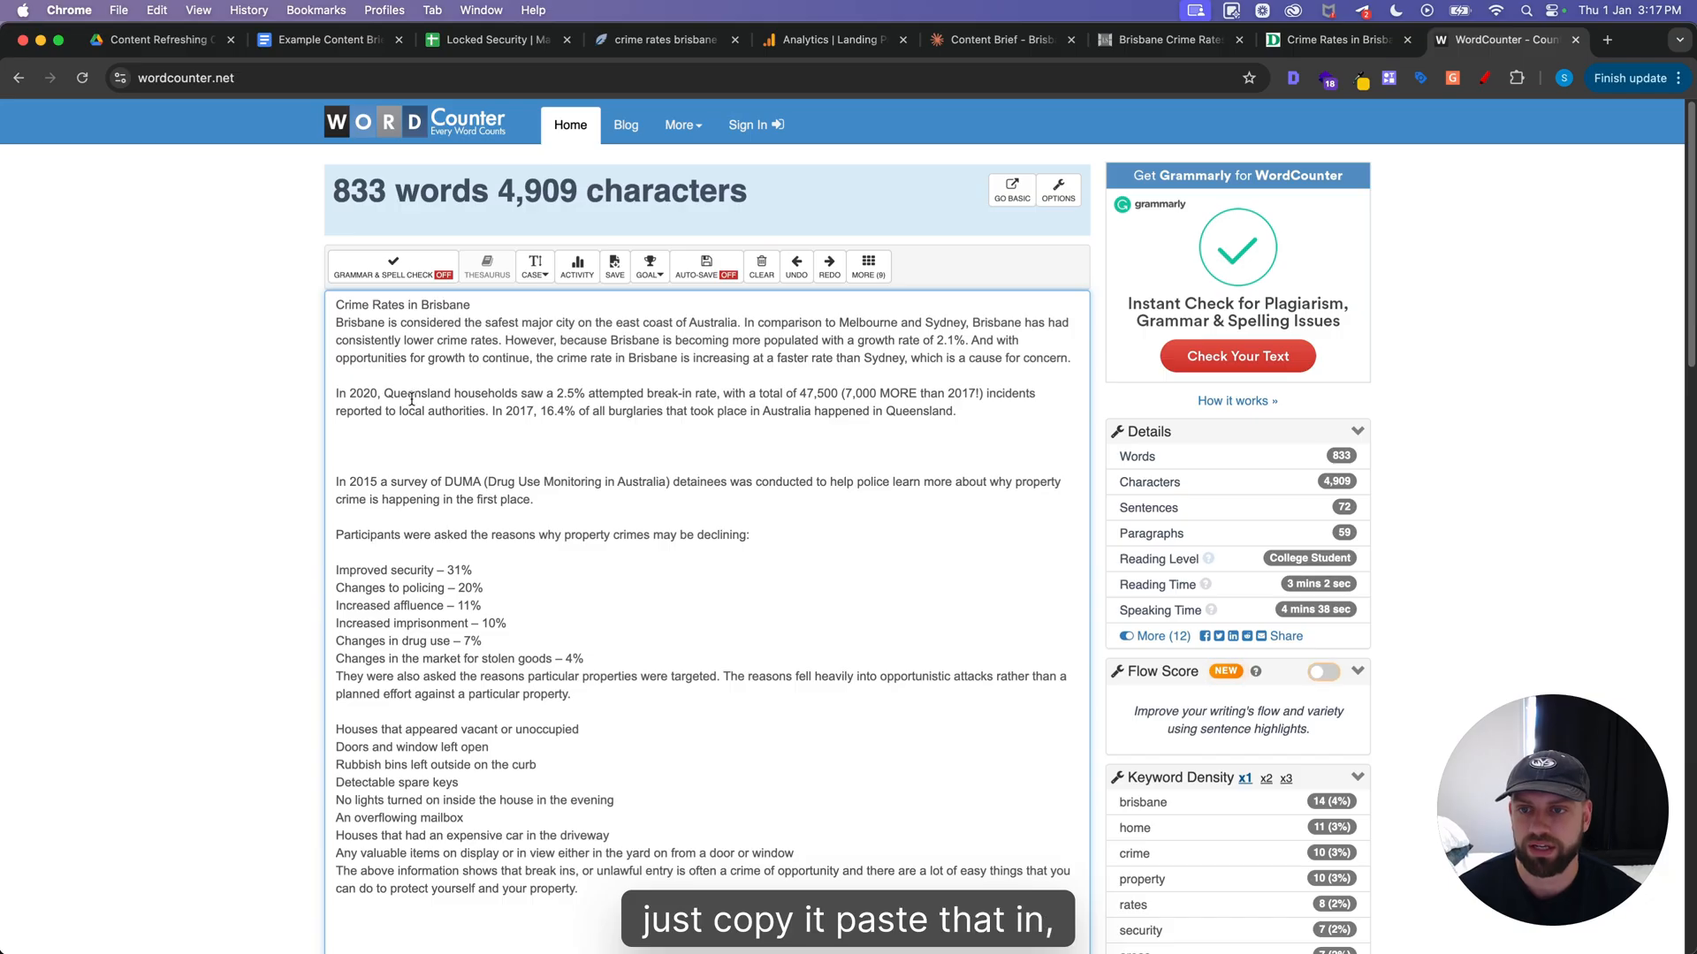
triple_click(364, 194)
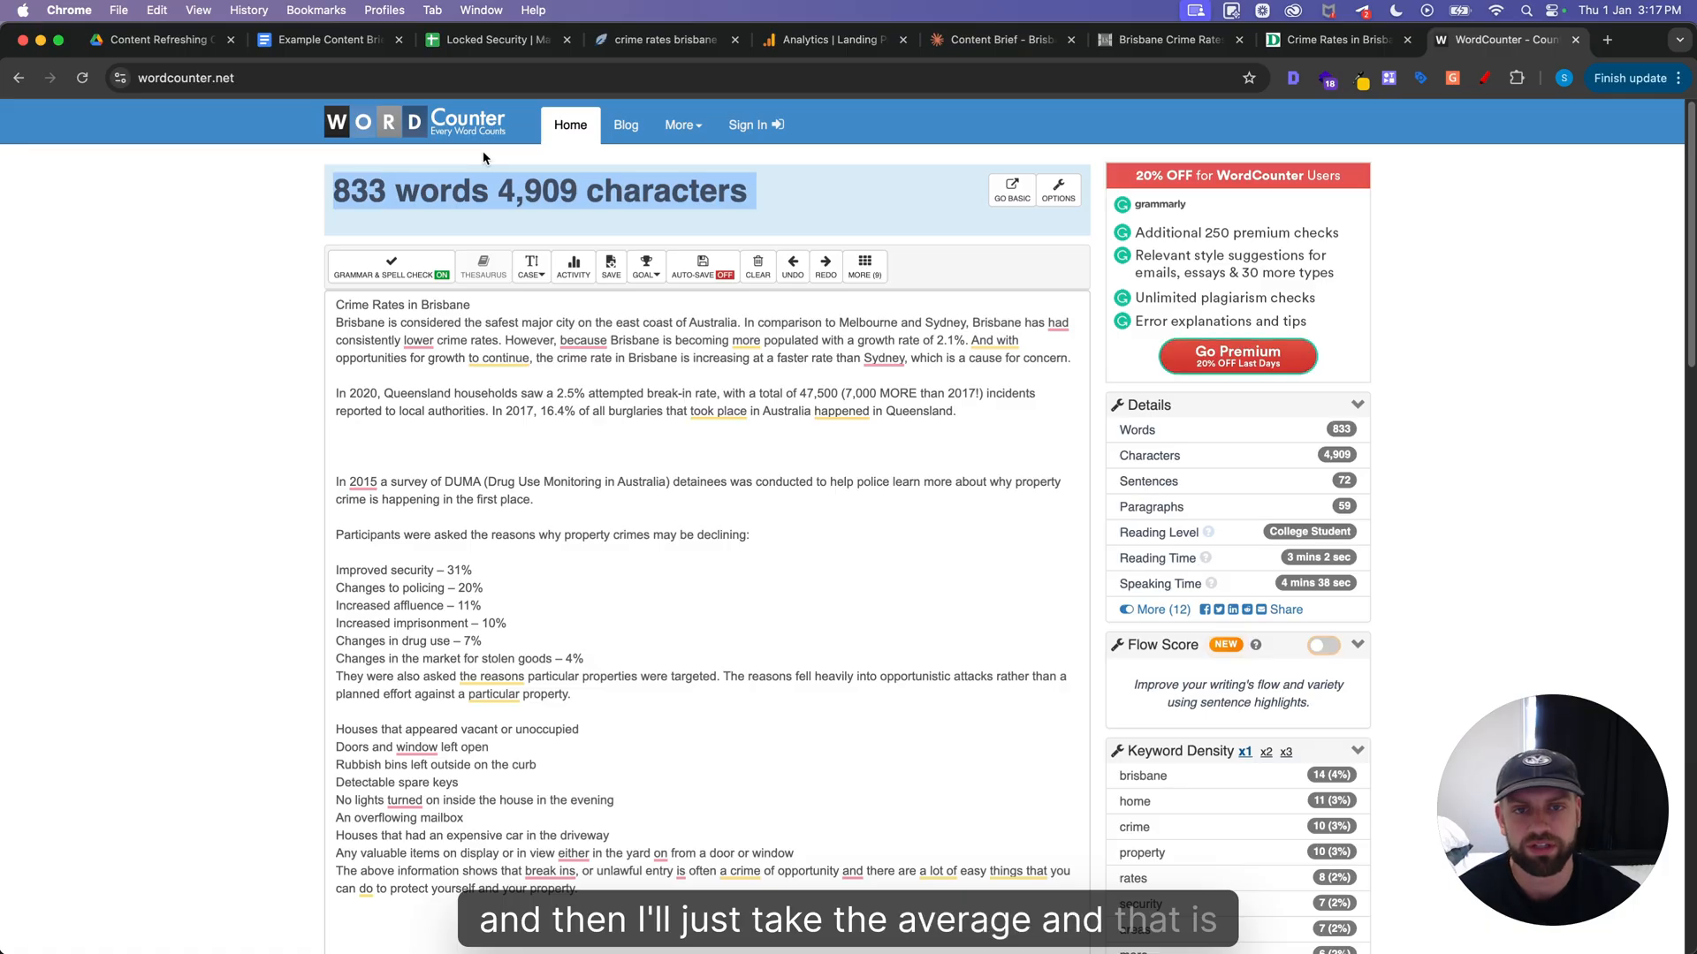
key(super+2)
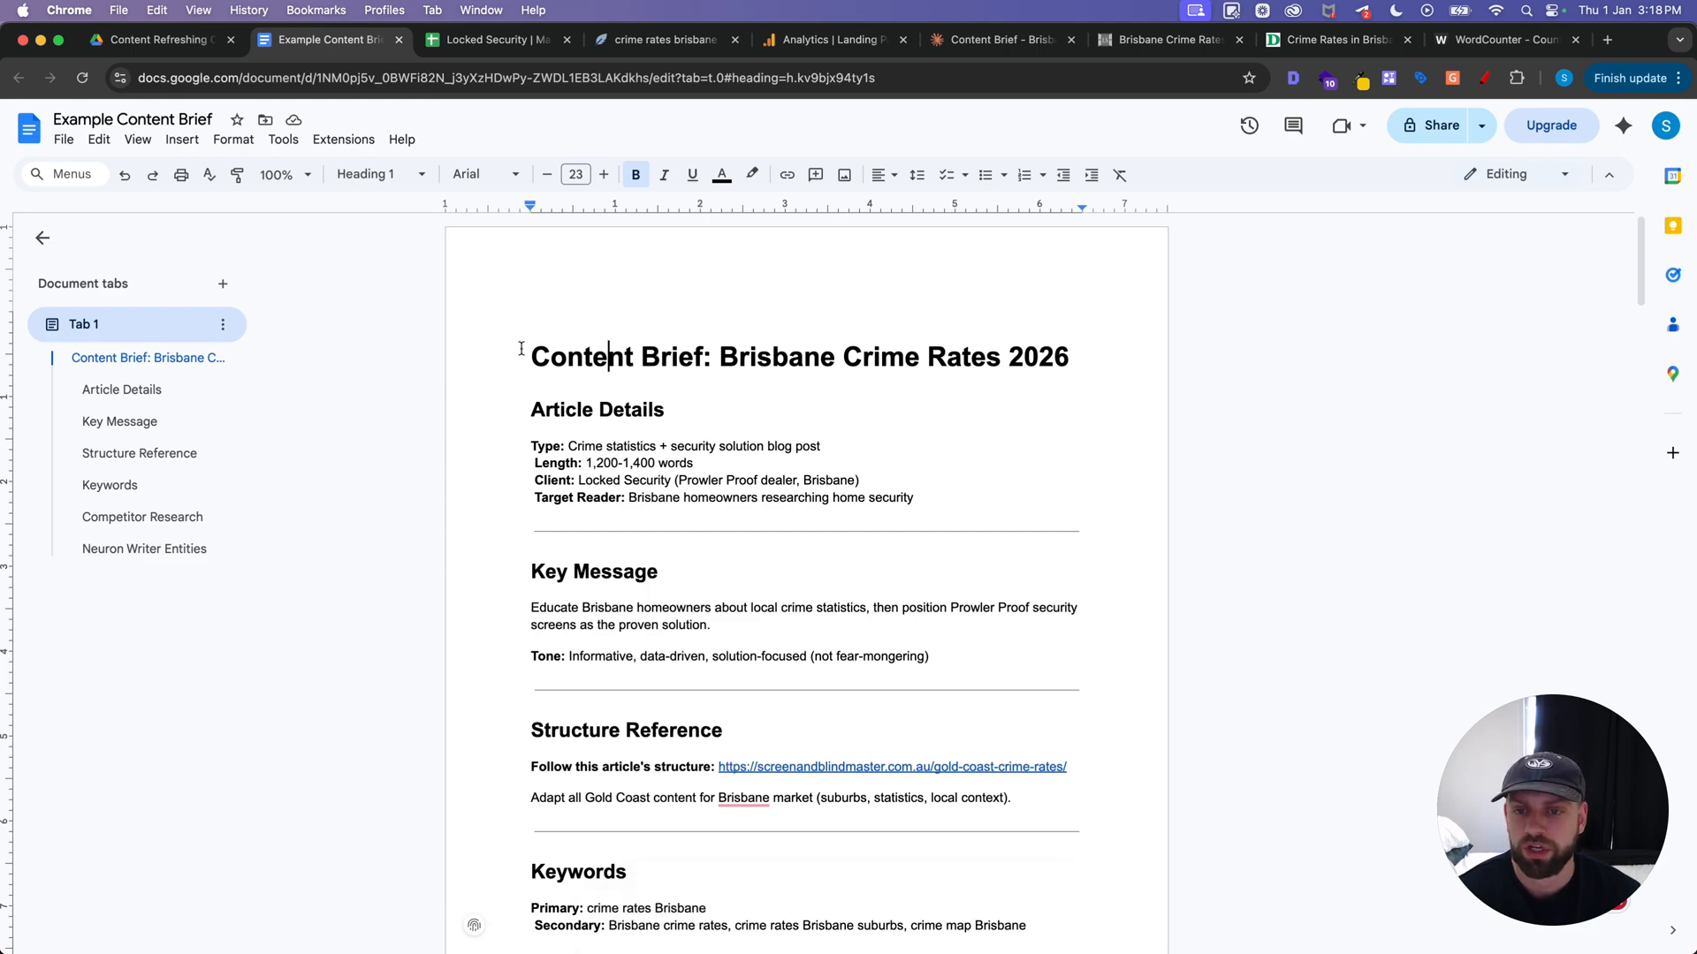
Copy the entire content brief from the document into the message of the Claude chat "Content Brief - Brisbane Crime Rates"
drag(525, 349, 1016, 640)
key(super+c)
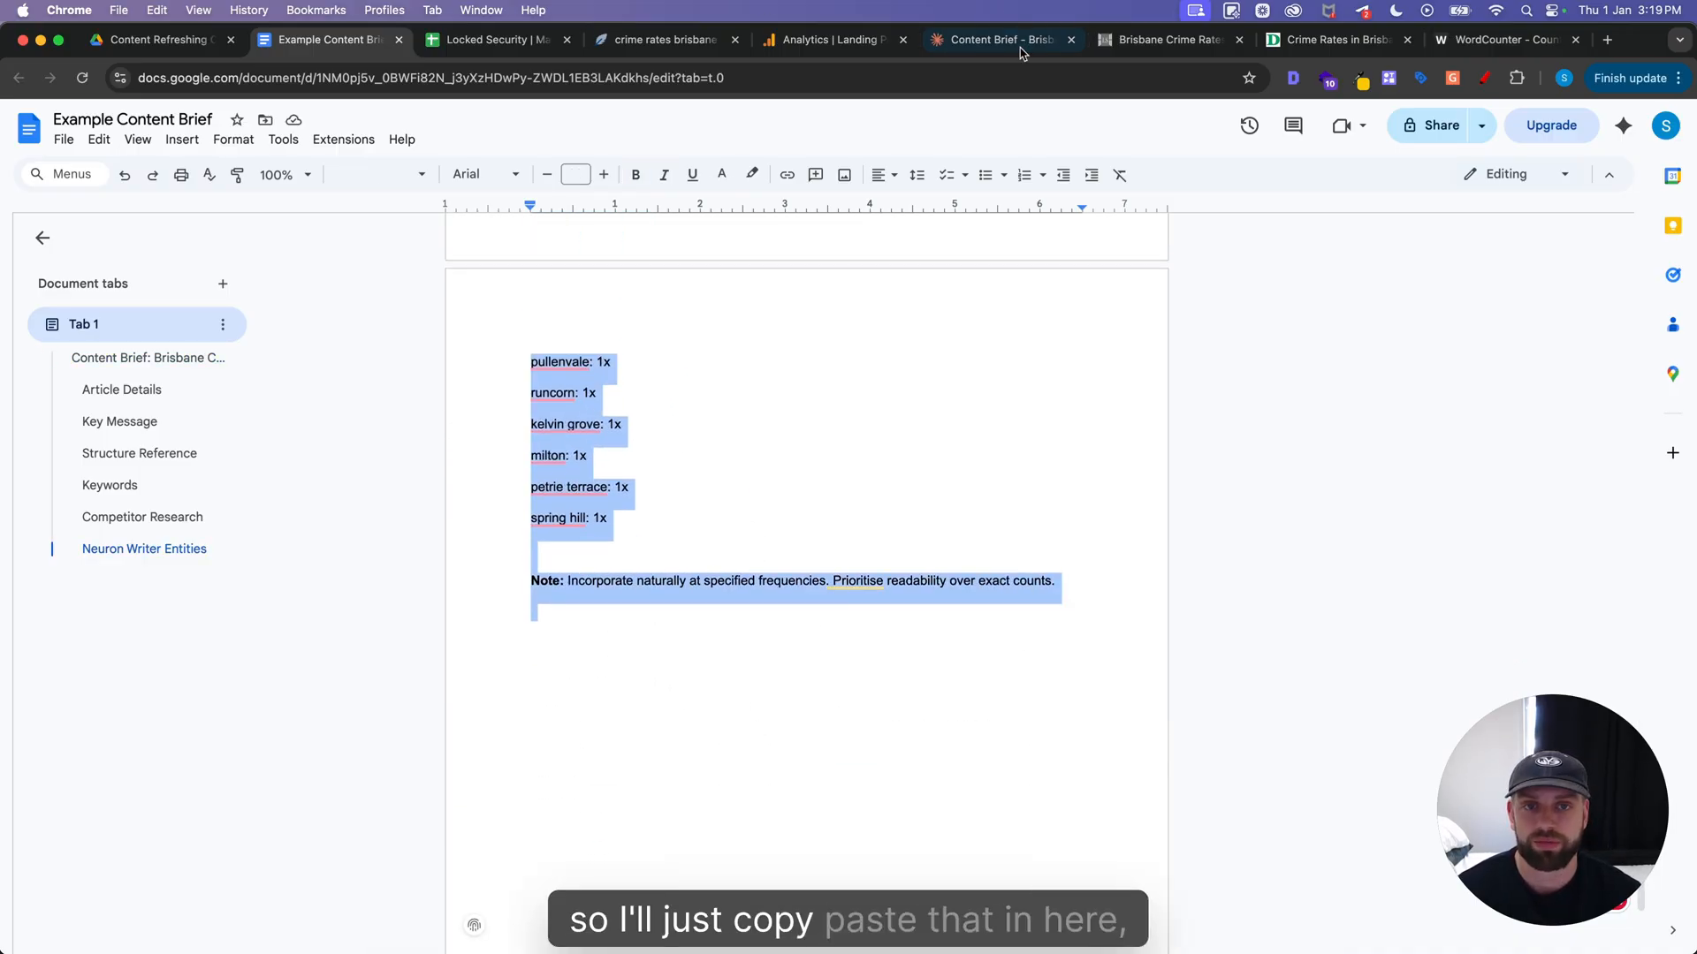
click(1020, 48)
click(743, 871)
key(super+v)
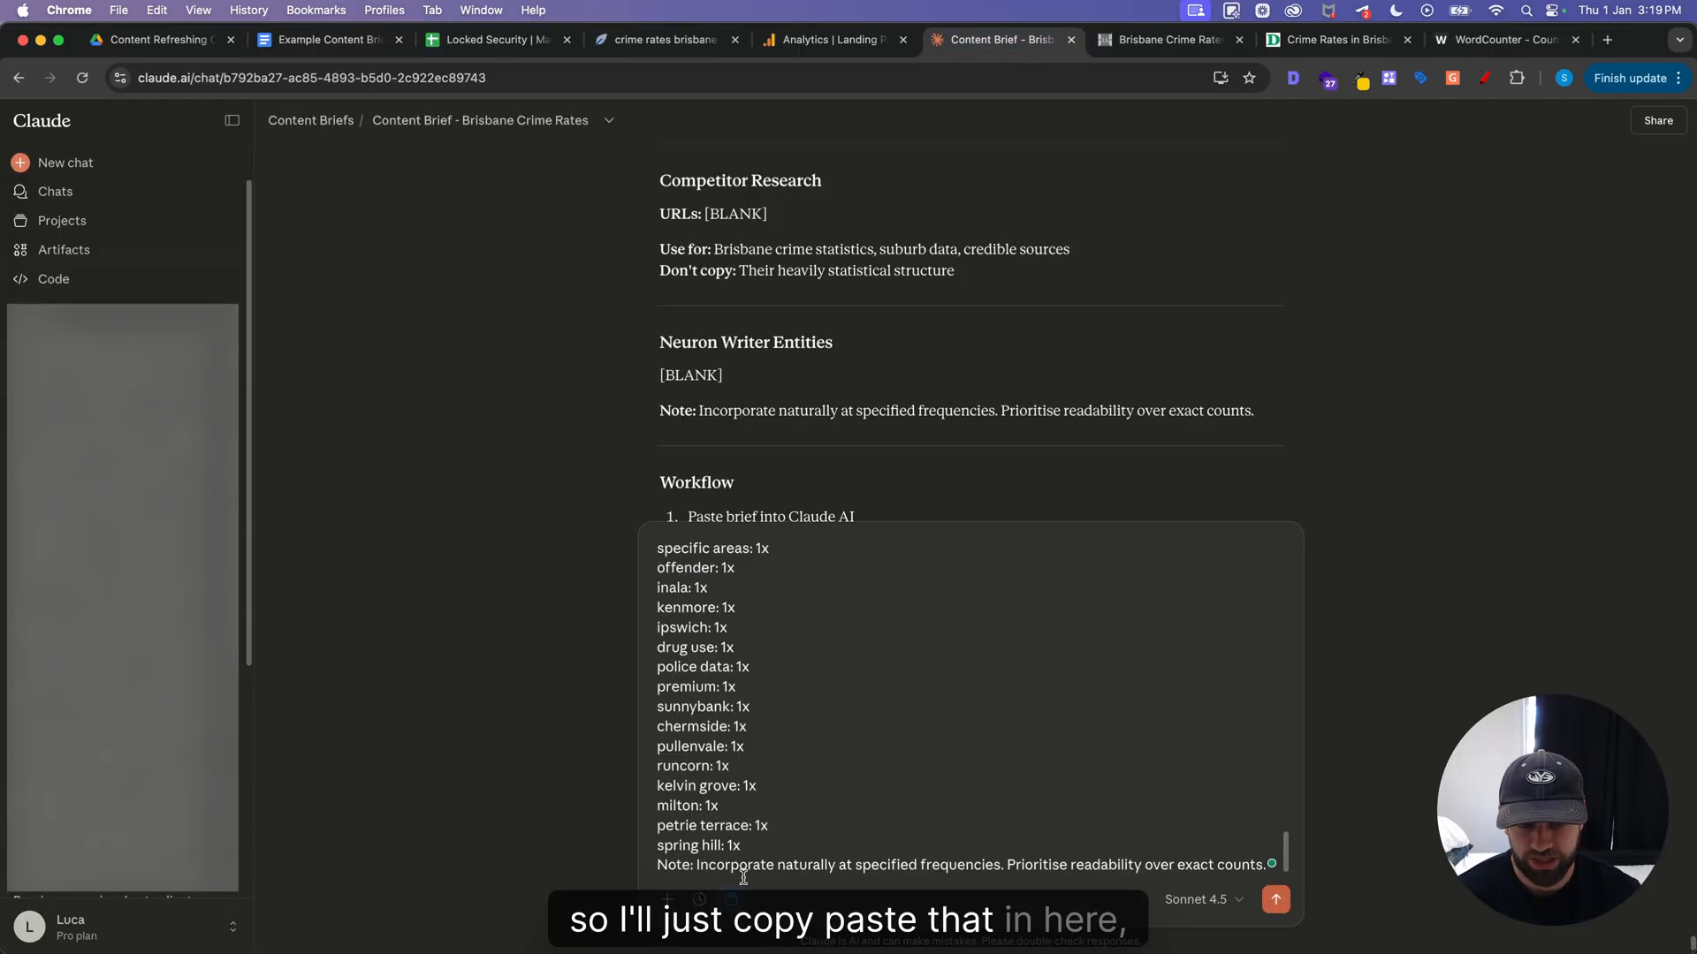
Add the instruction "Generate this article as per the above brief" below the pasted brief and send the prompt
key(shift+Return)
key(shift+Return)
key(shift+Return)
text(Genera)
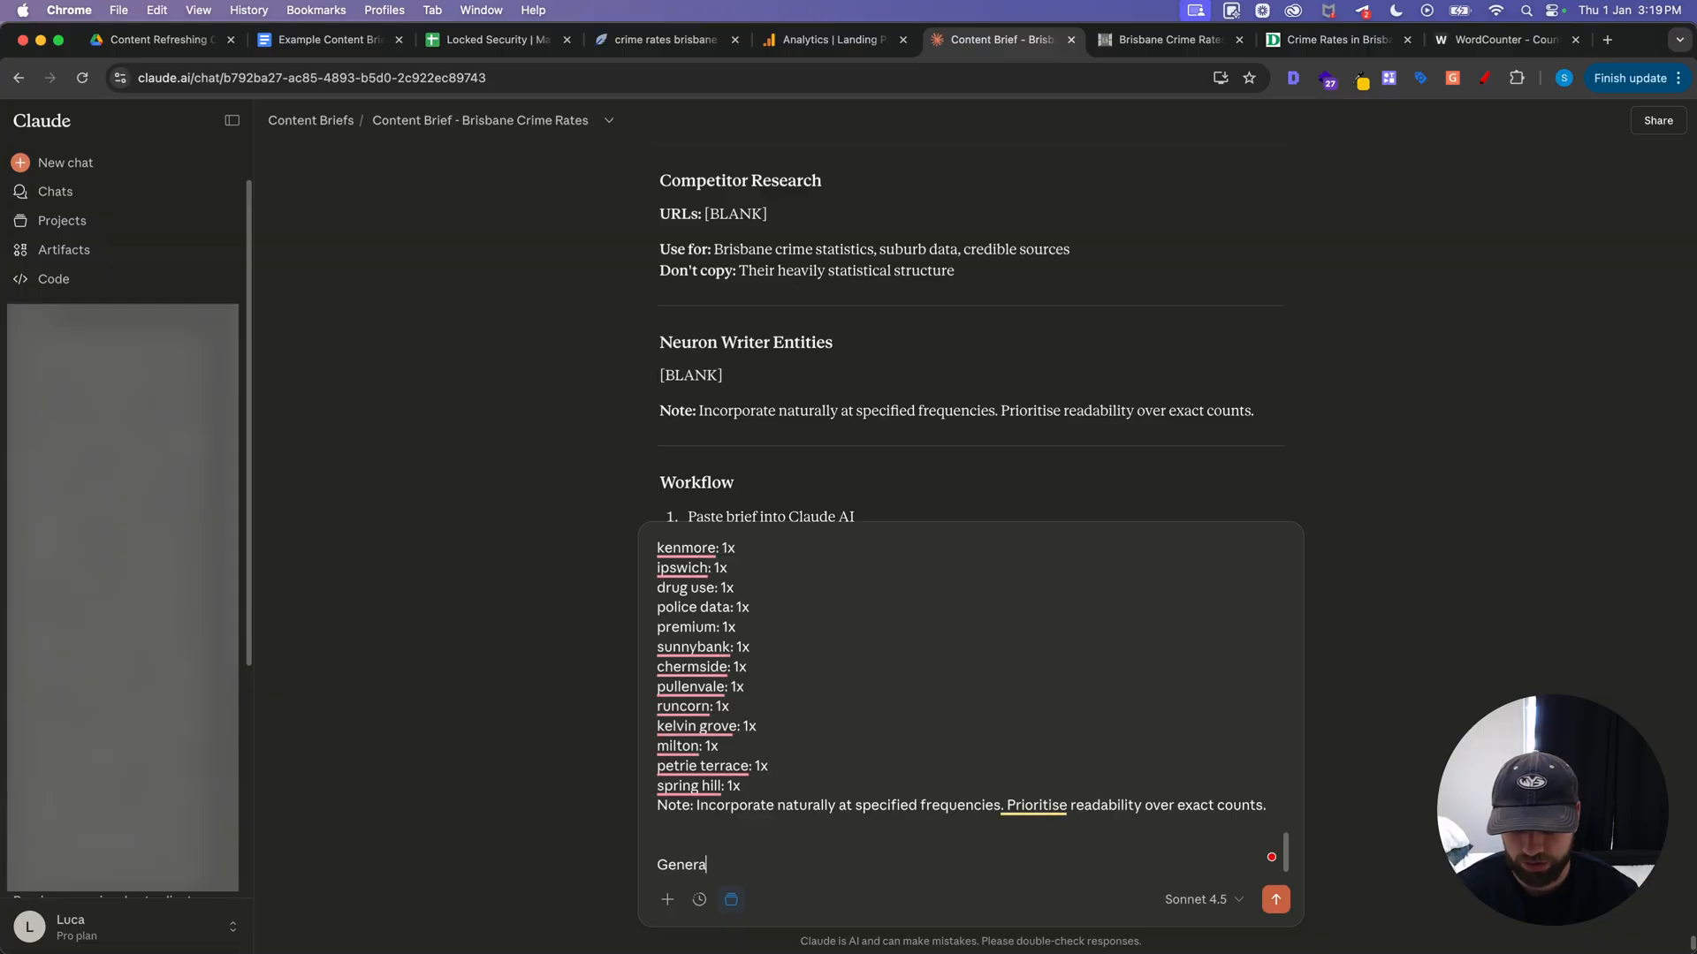
text(te this article a)
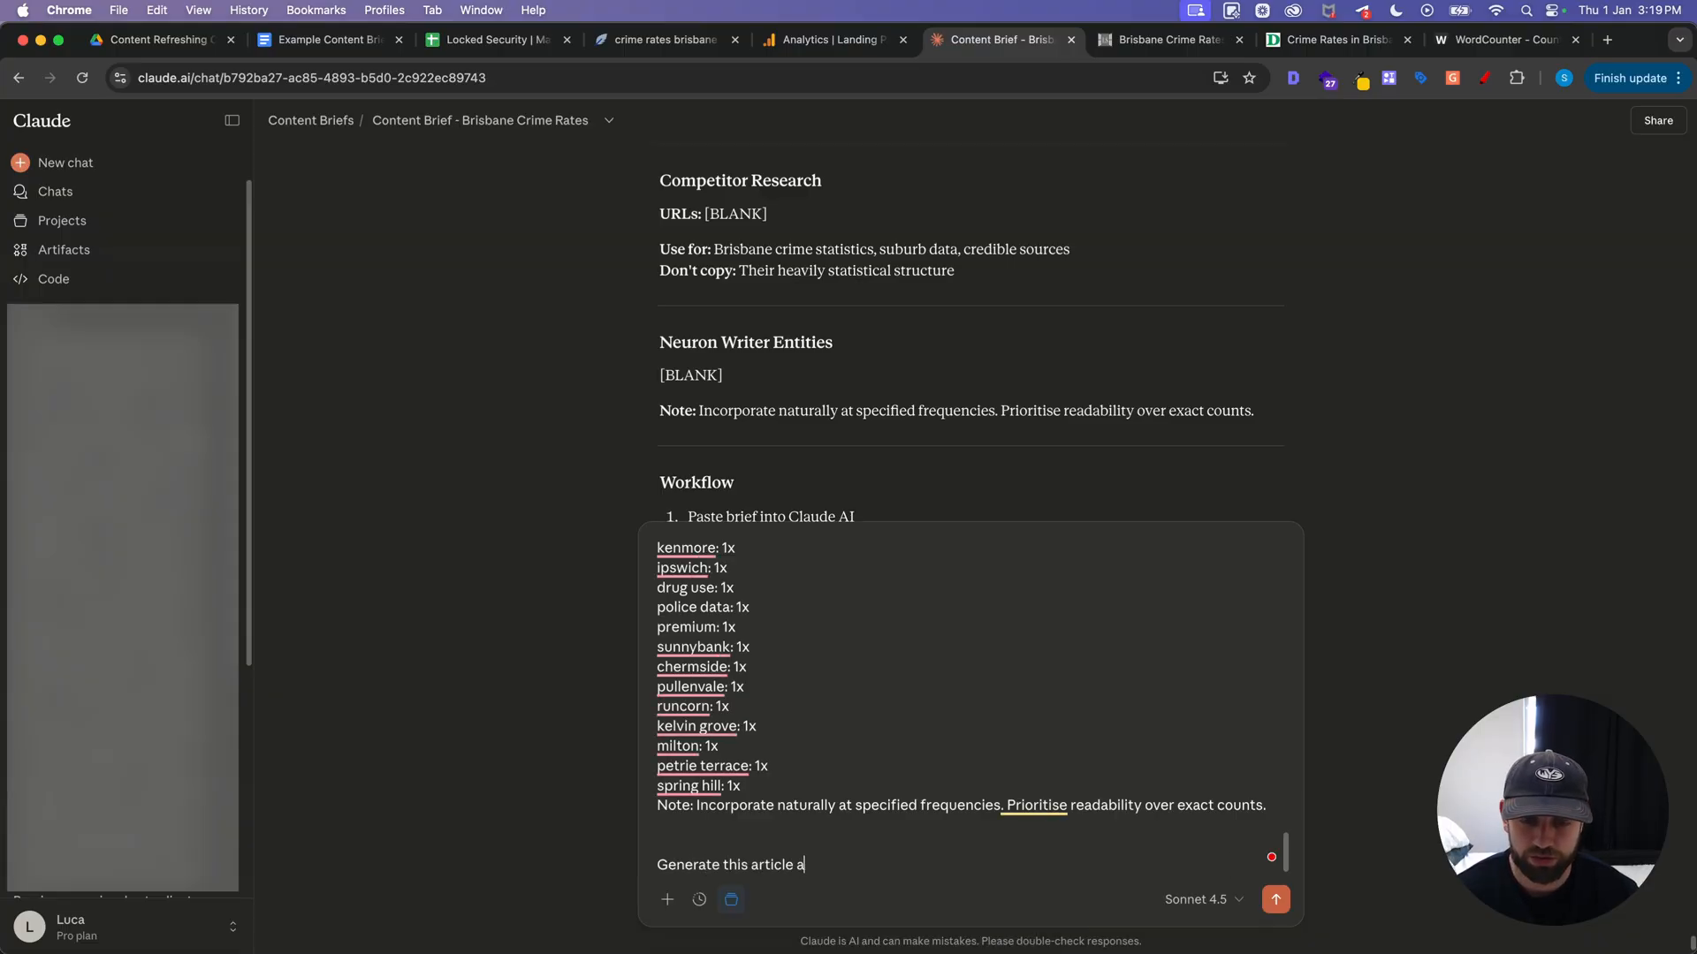
text(s per the above b)
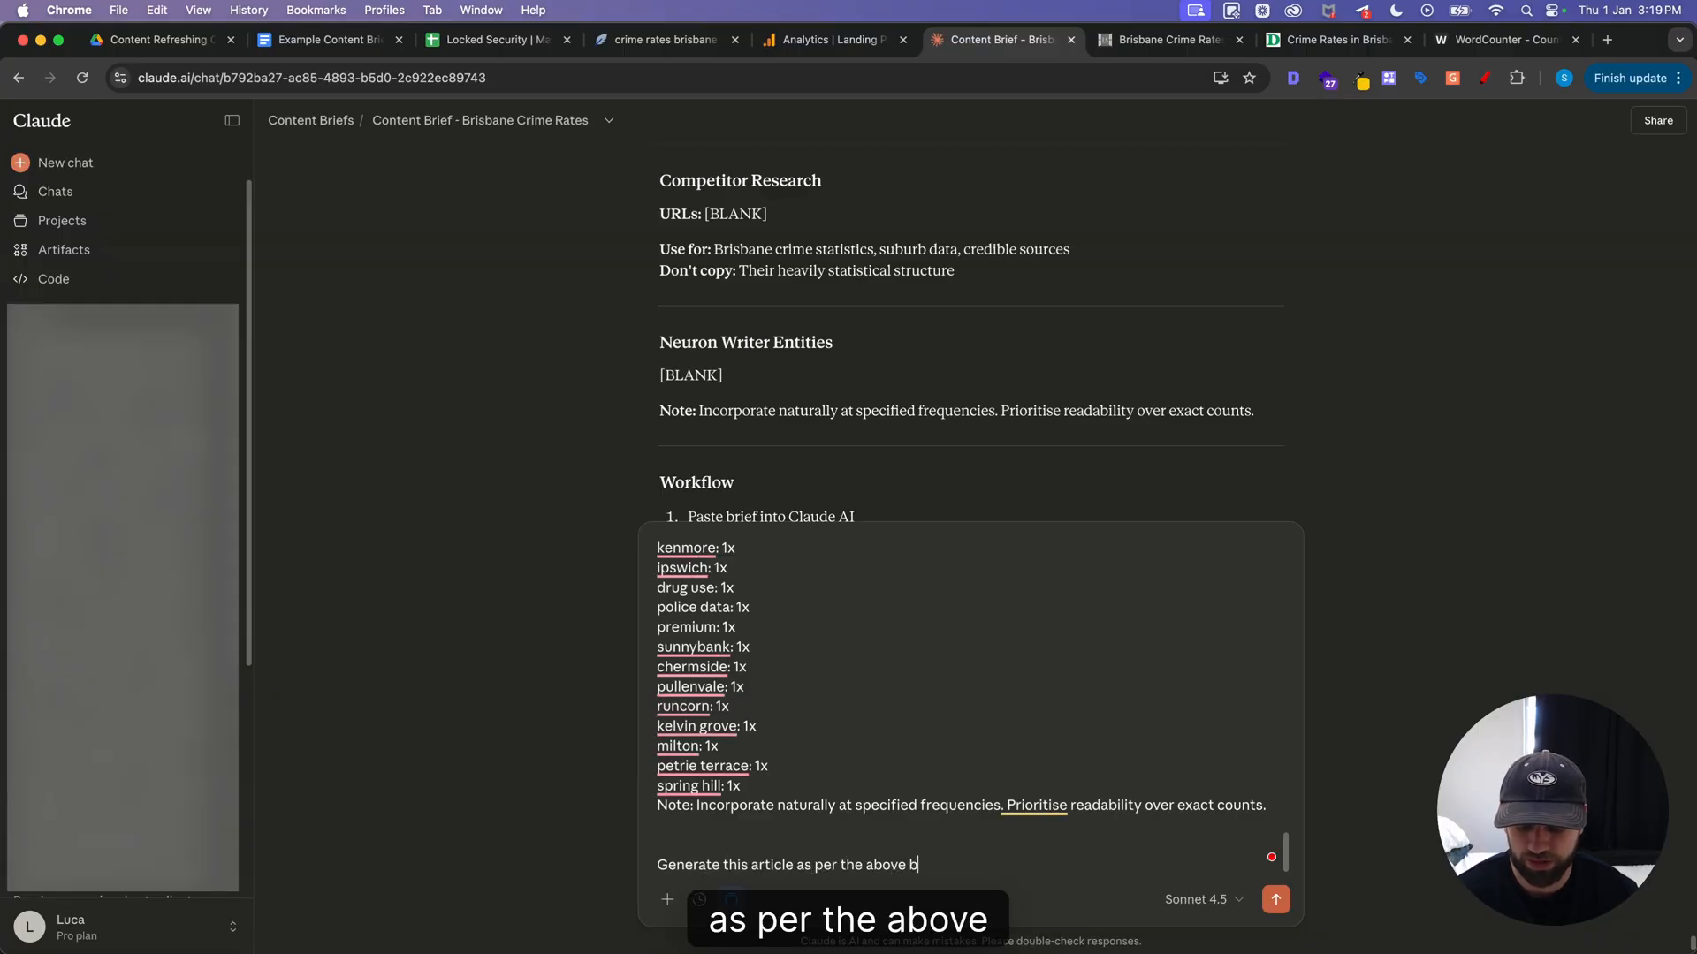
text(rief)
key(Return)
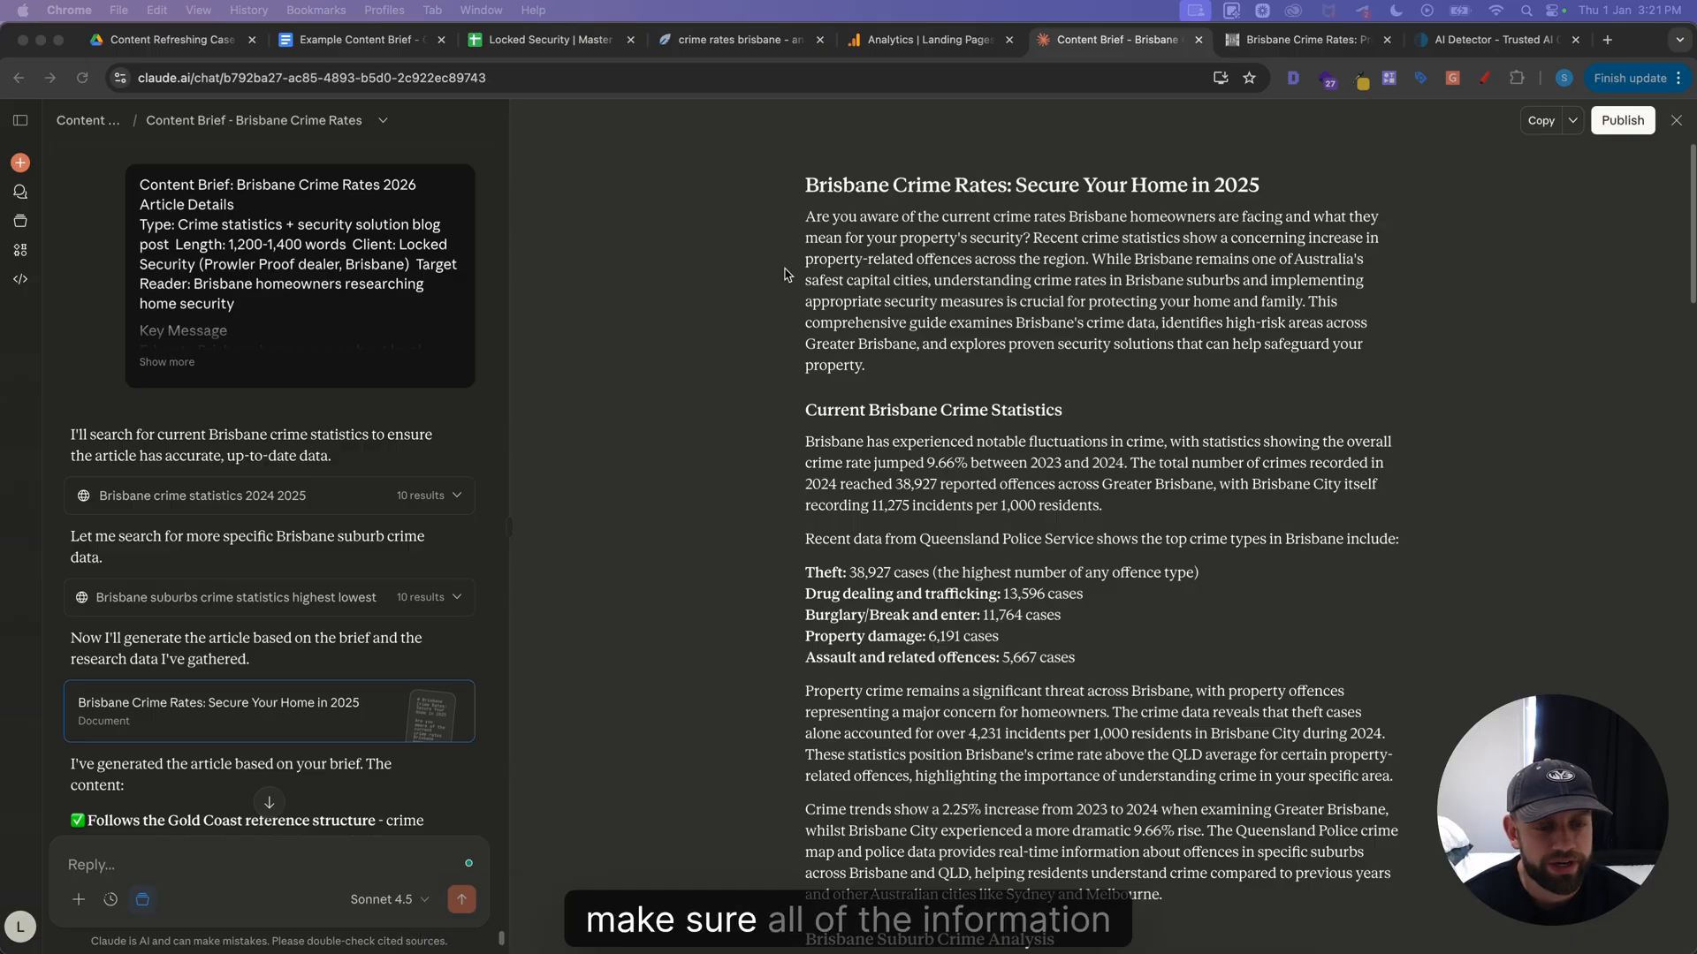
Review the generated Brisbane crime rates article, checking the year in its title, the crime statistics and the suburb analysis sections
scroll(787, 282, down, 1)
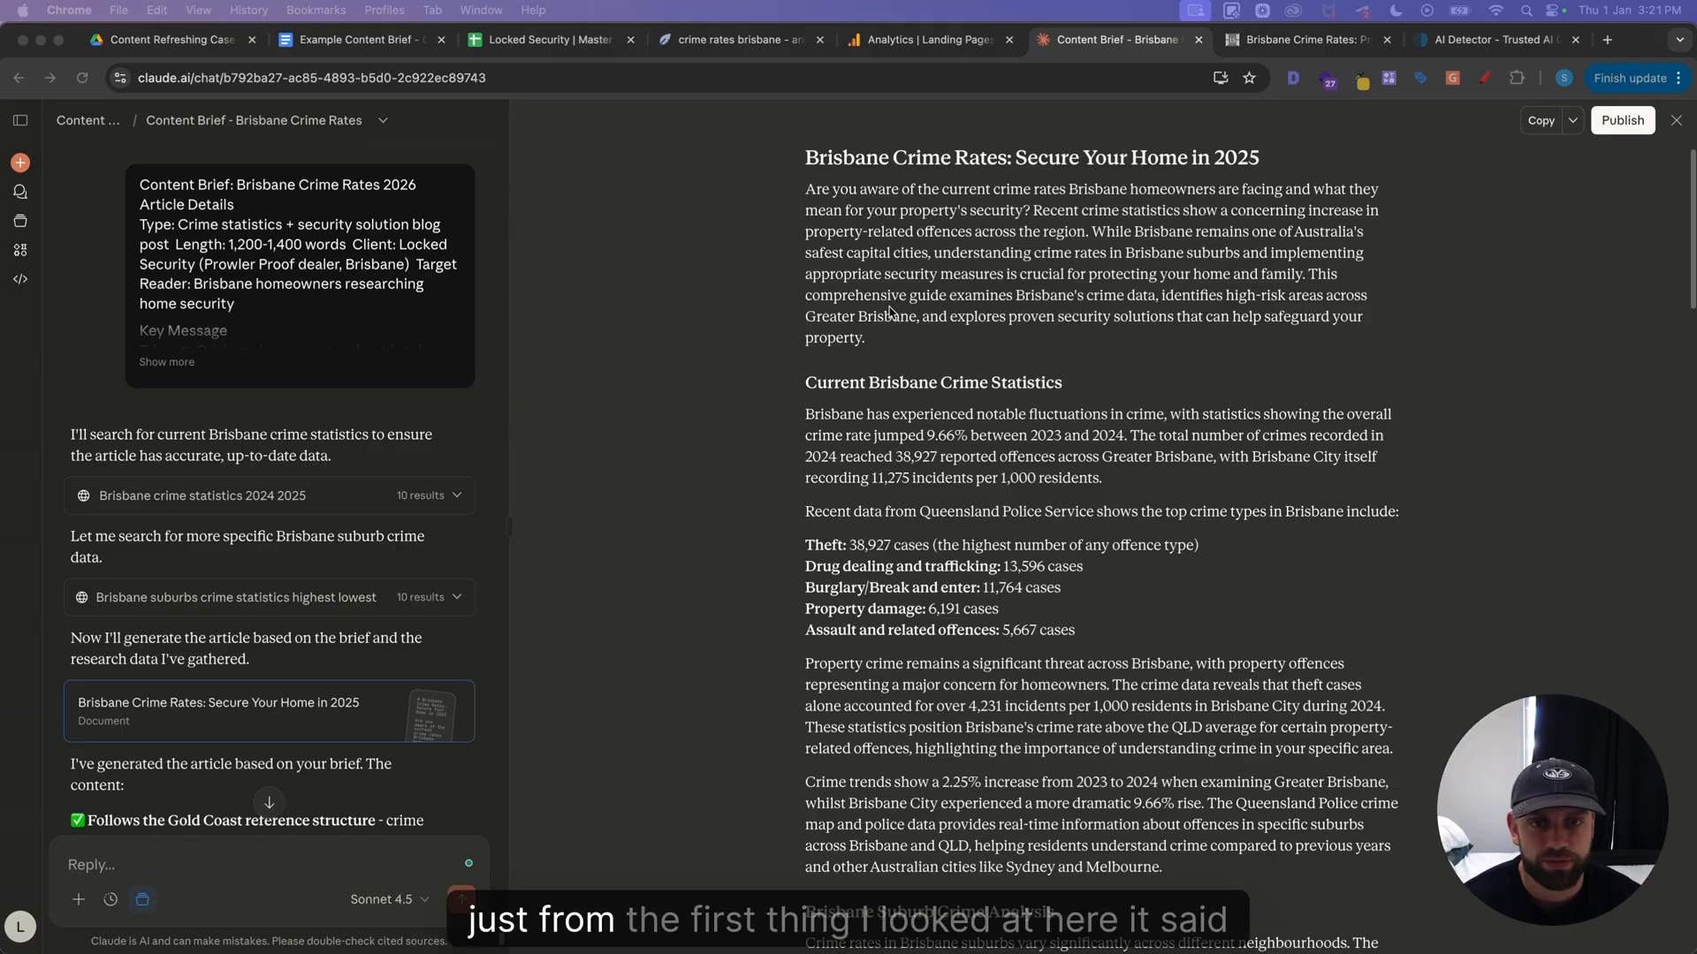
scroll(883, 256, up, 1)
drag(1213, 185, 1265, 189)
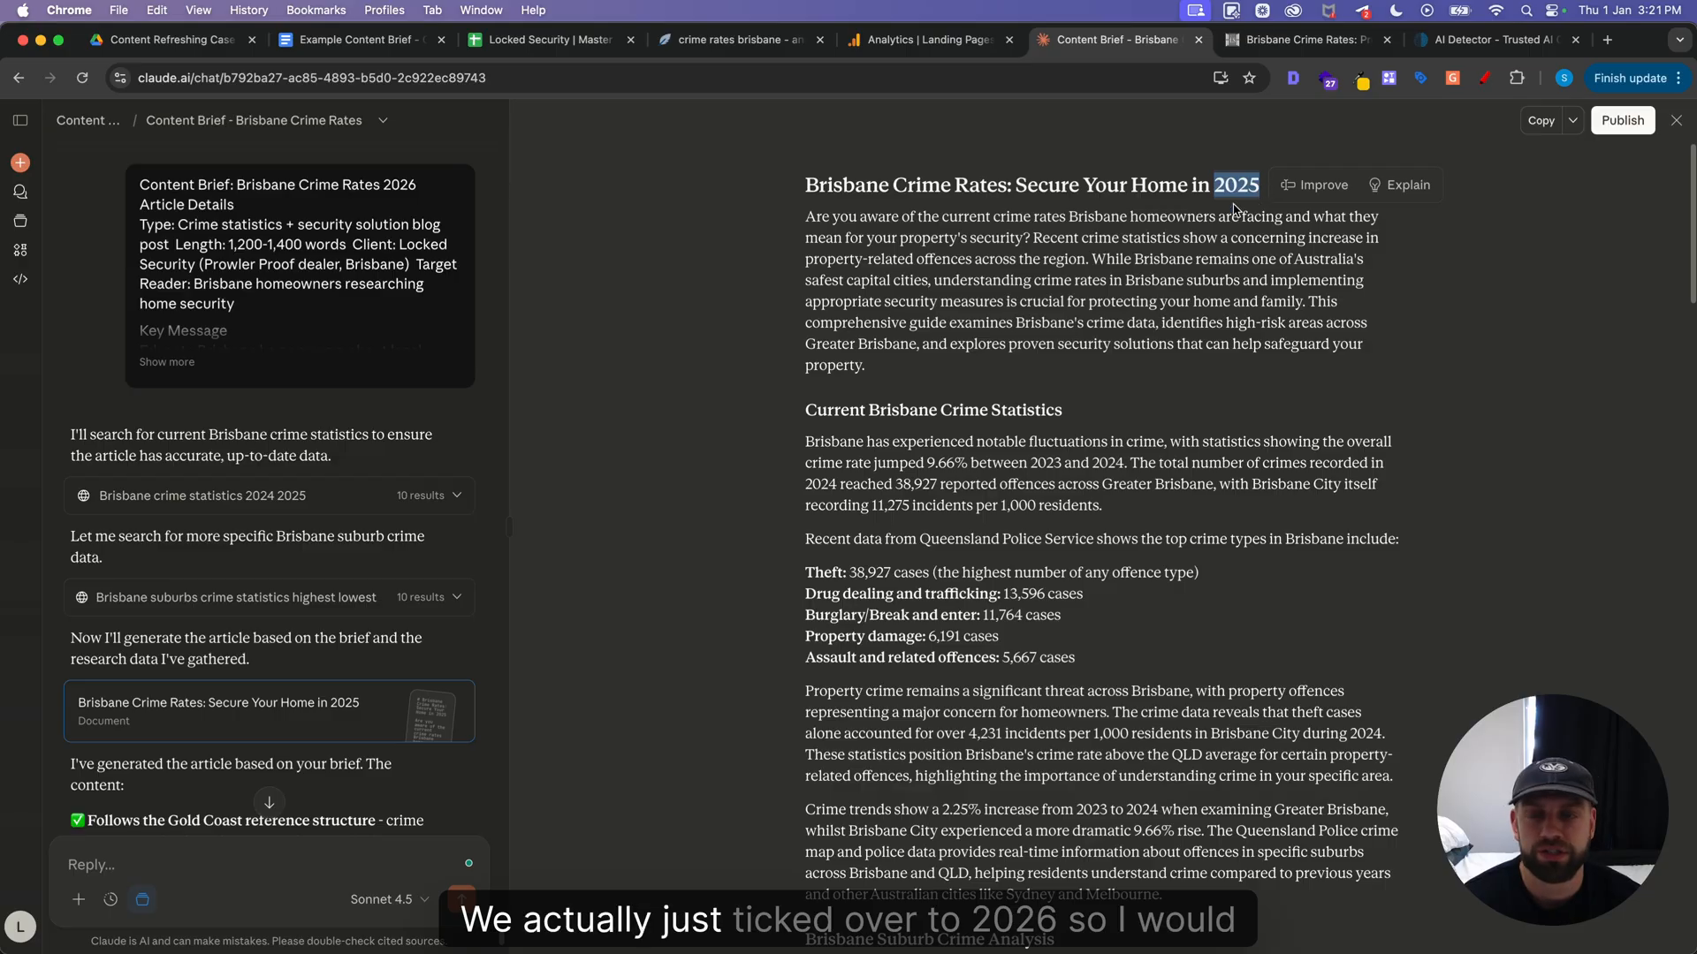
click(1165, 216)
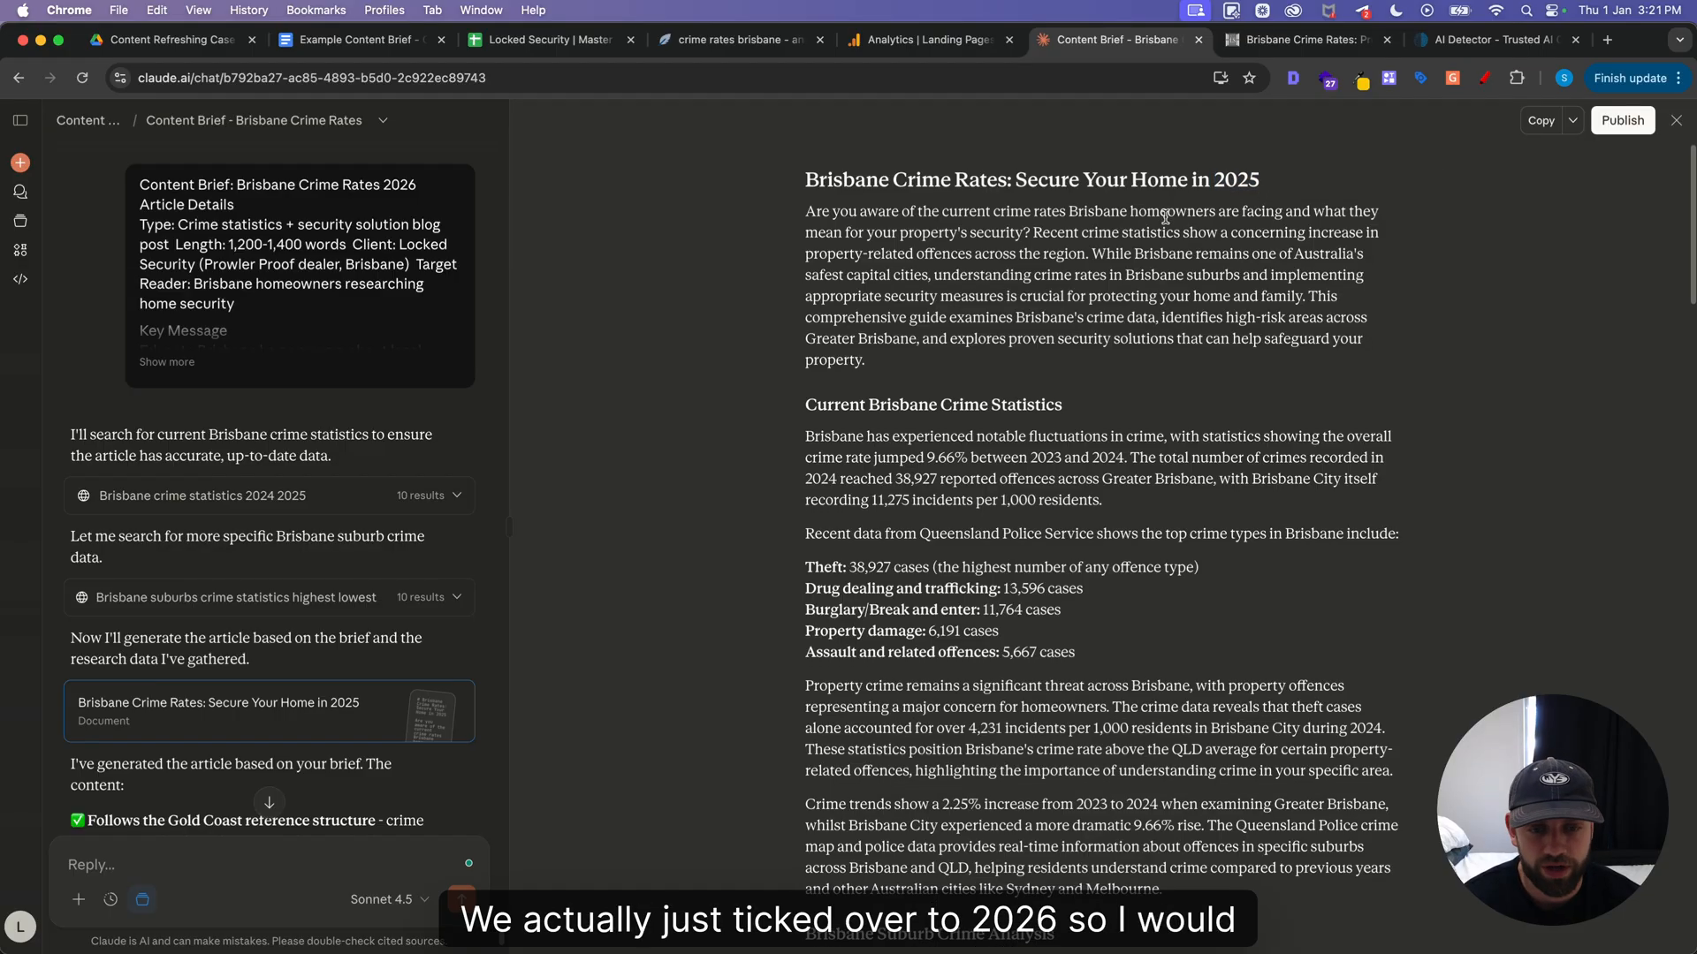
scroll(1165, 217, down, 2)
scroll(1165, 217, down, 8)
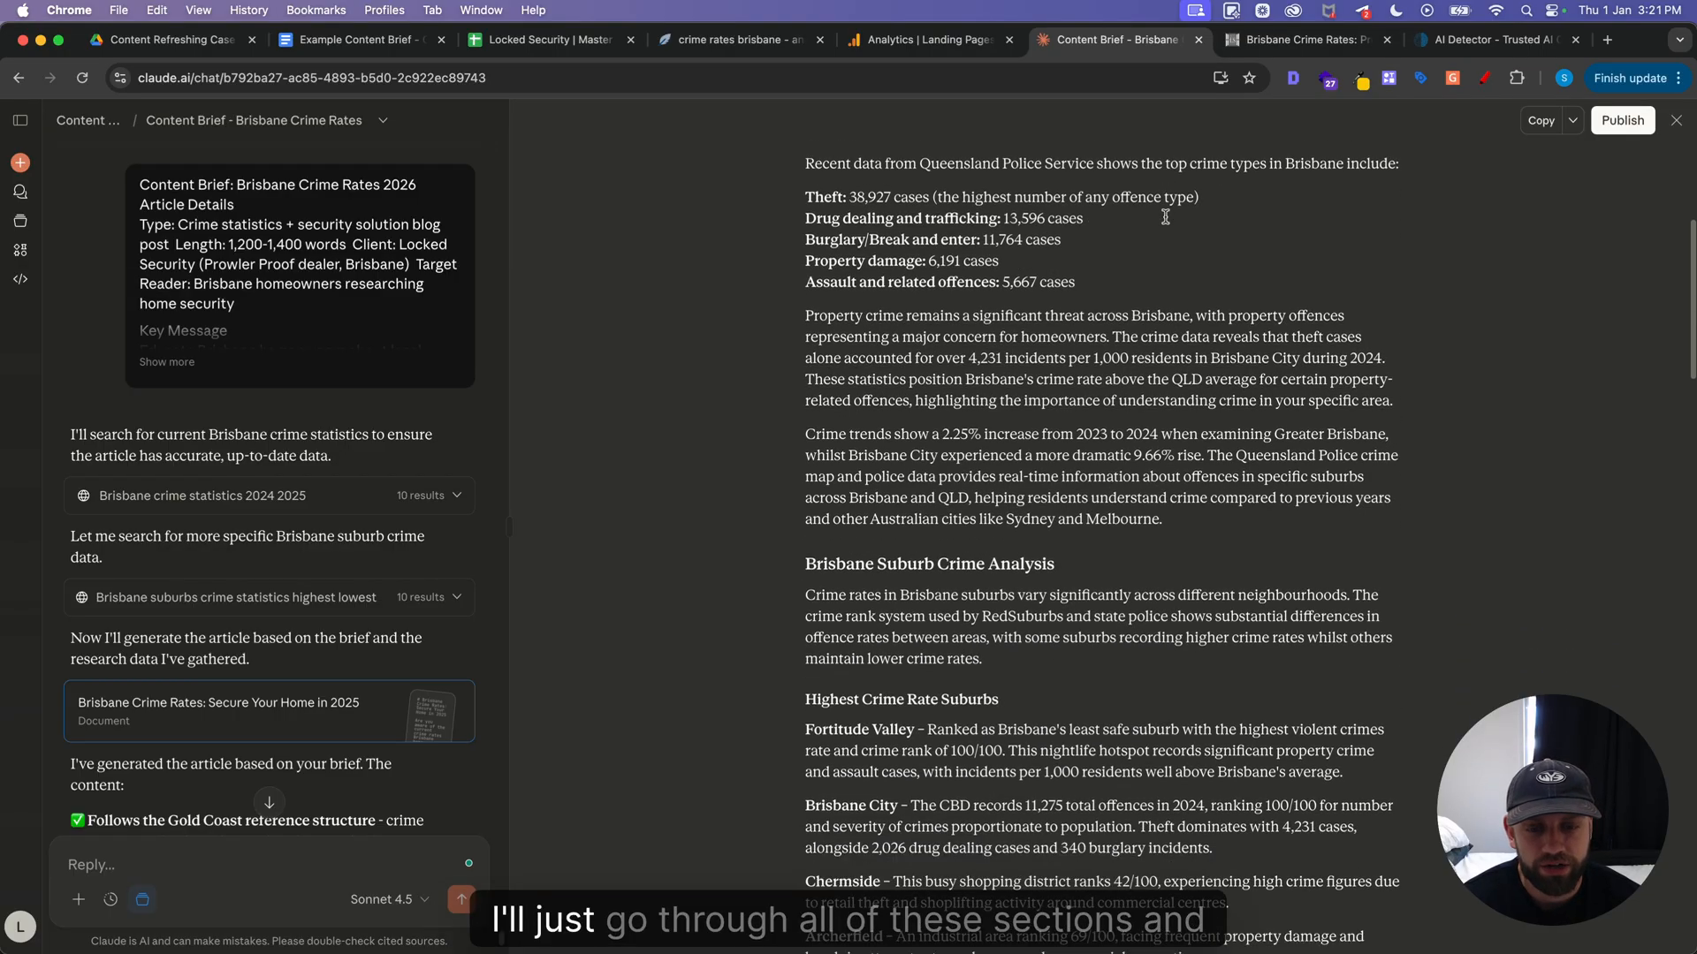
scroll(1165, 216, down, 2)
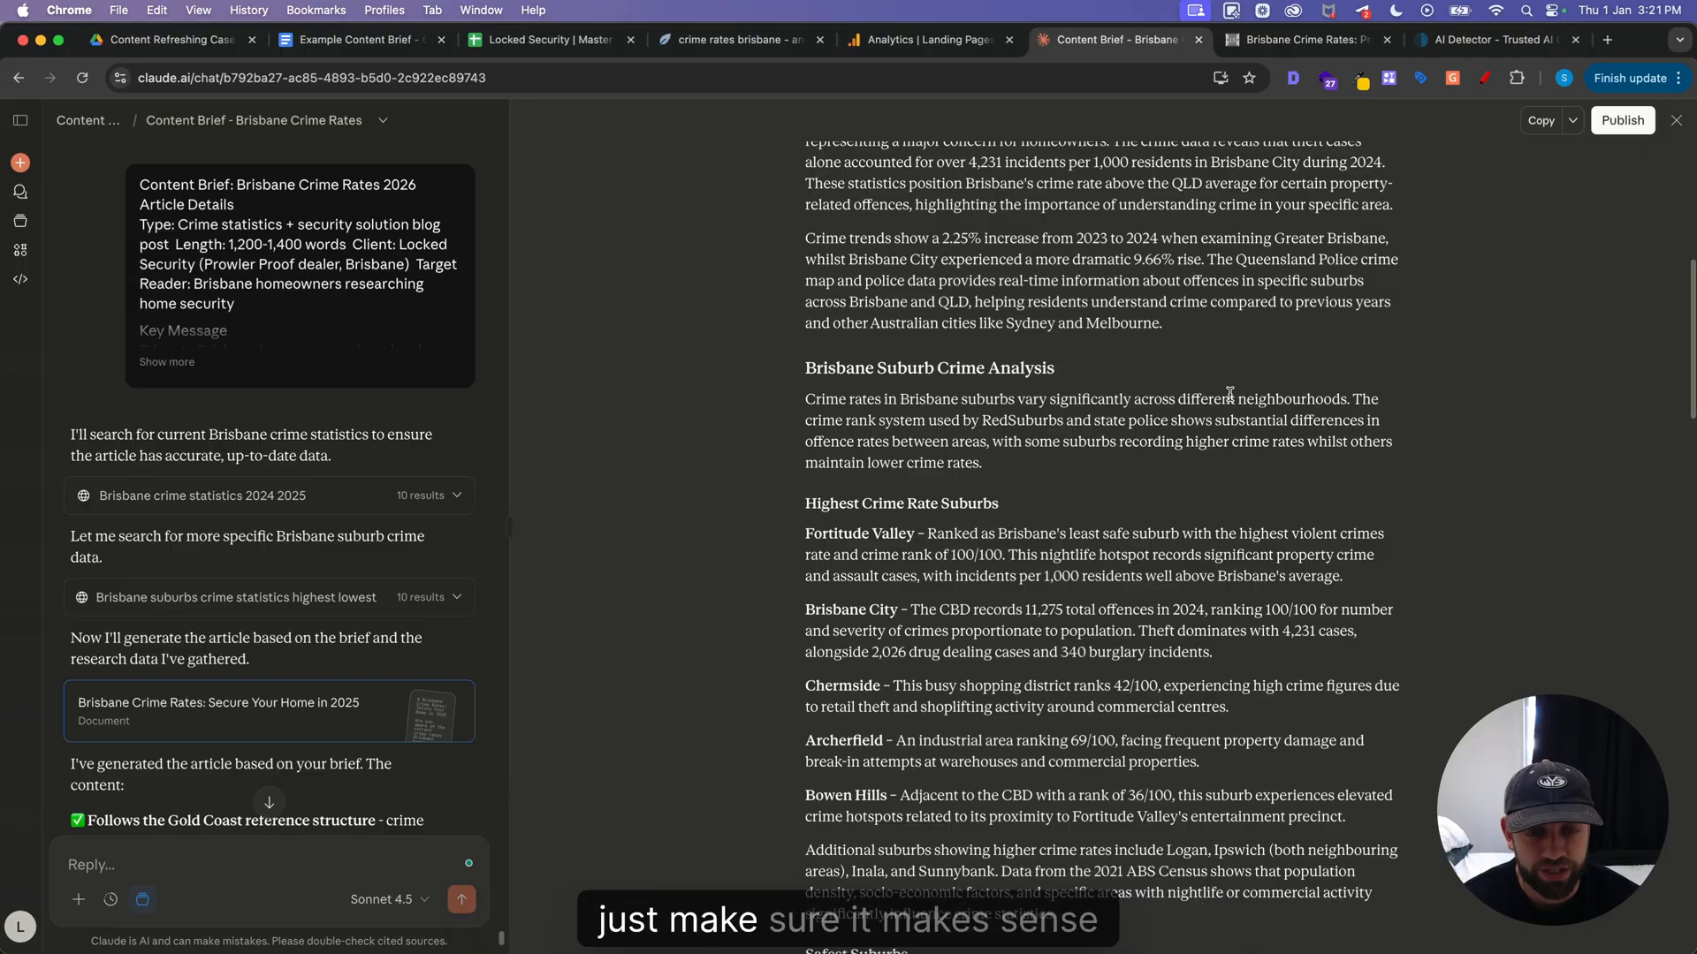
scroll(1220, 399, down, 1)
scroll(1221, 400, down, 5)
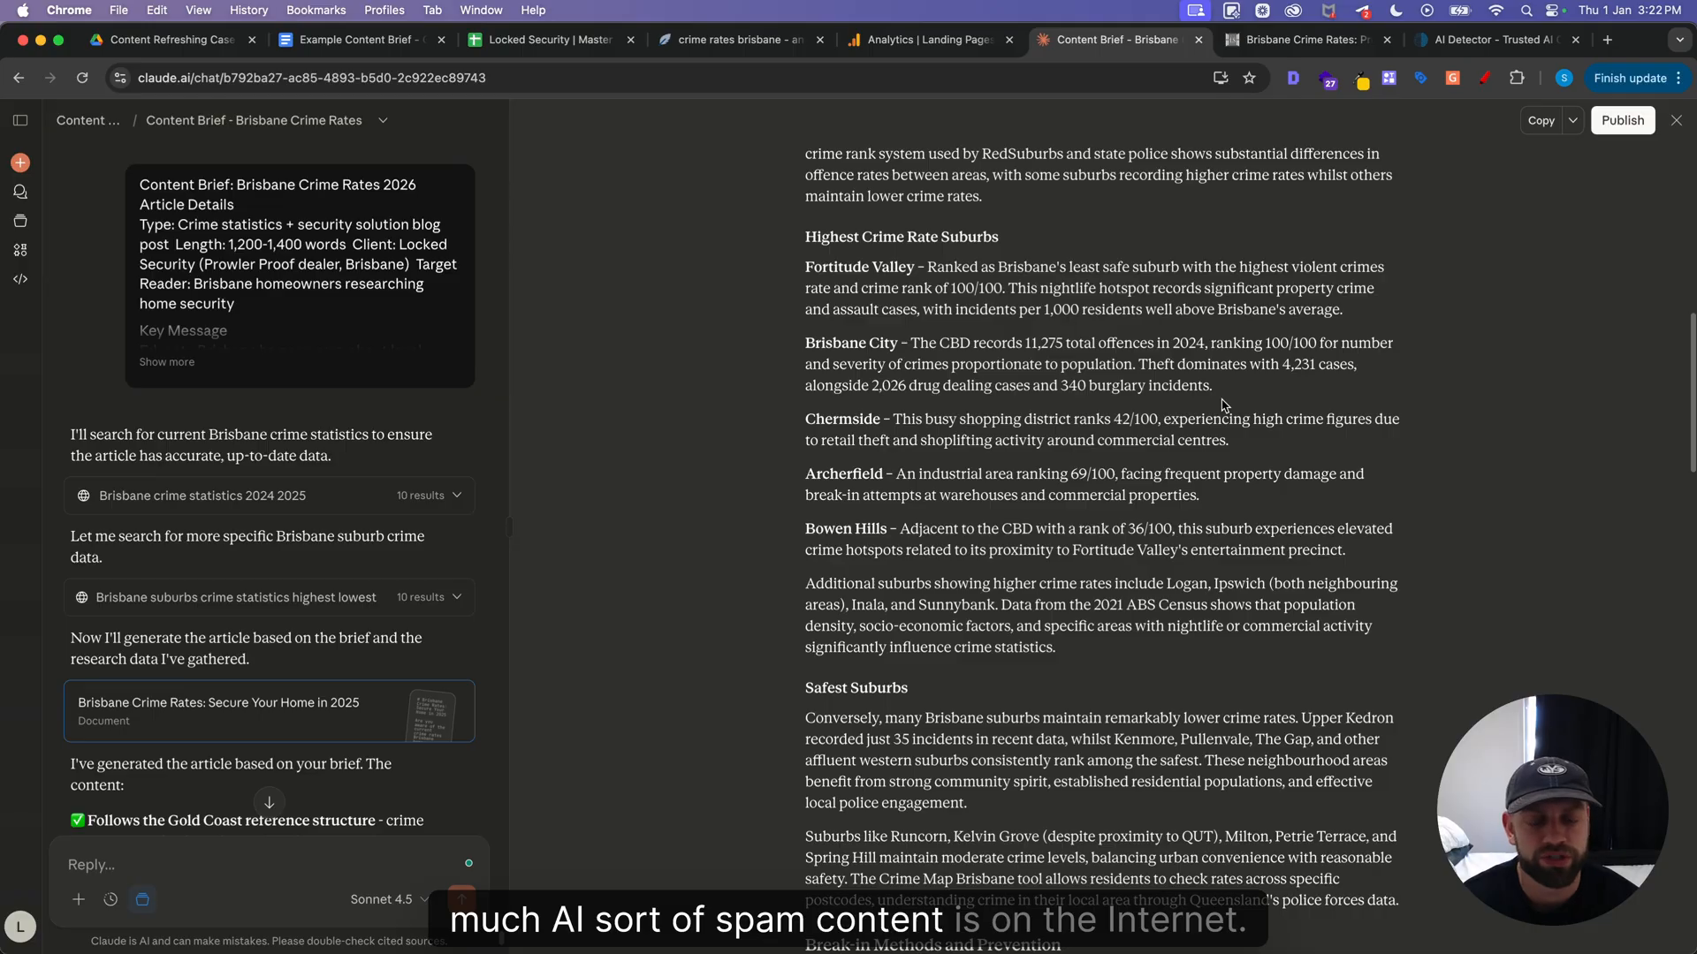
scroll(1222, 404, up, 2)
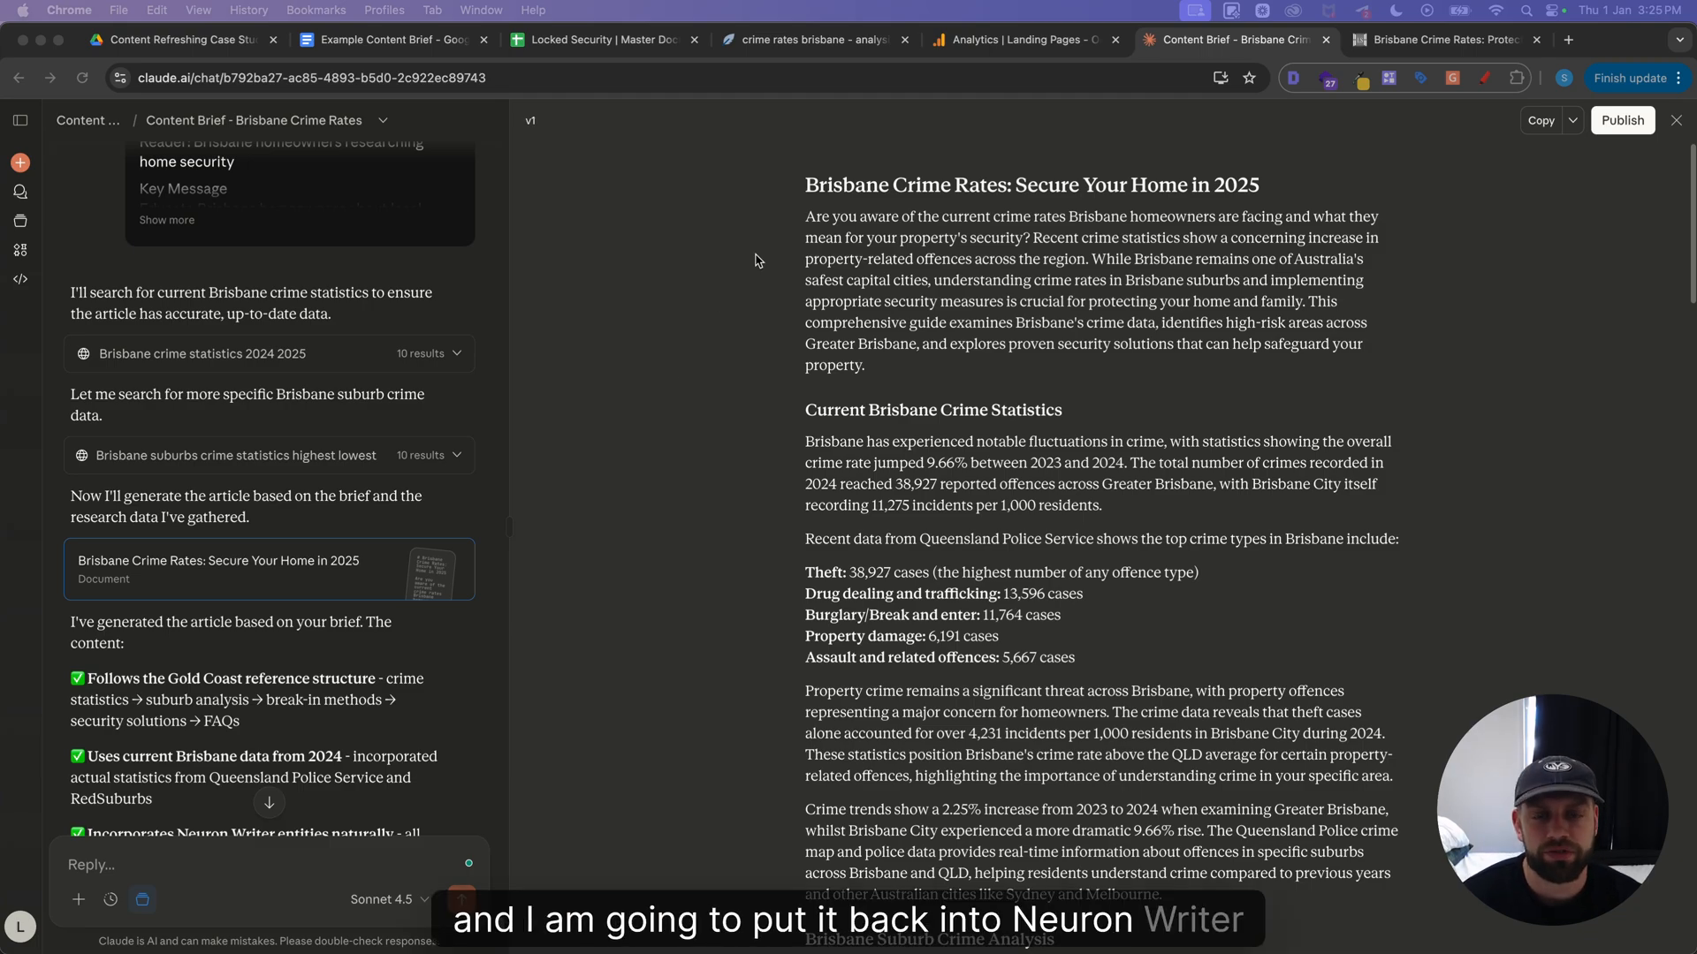
Copy the generated article and replace all existing content in the NeuronWriter editor with it
drag(785, 187, 1140, 919)
key(super+c)
click(790, 44)
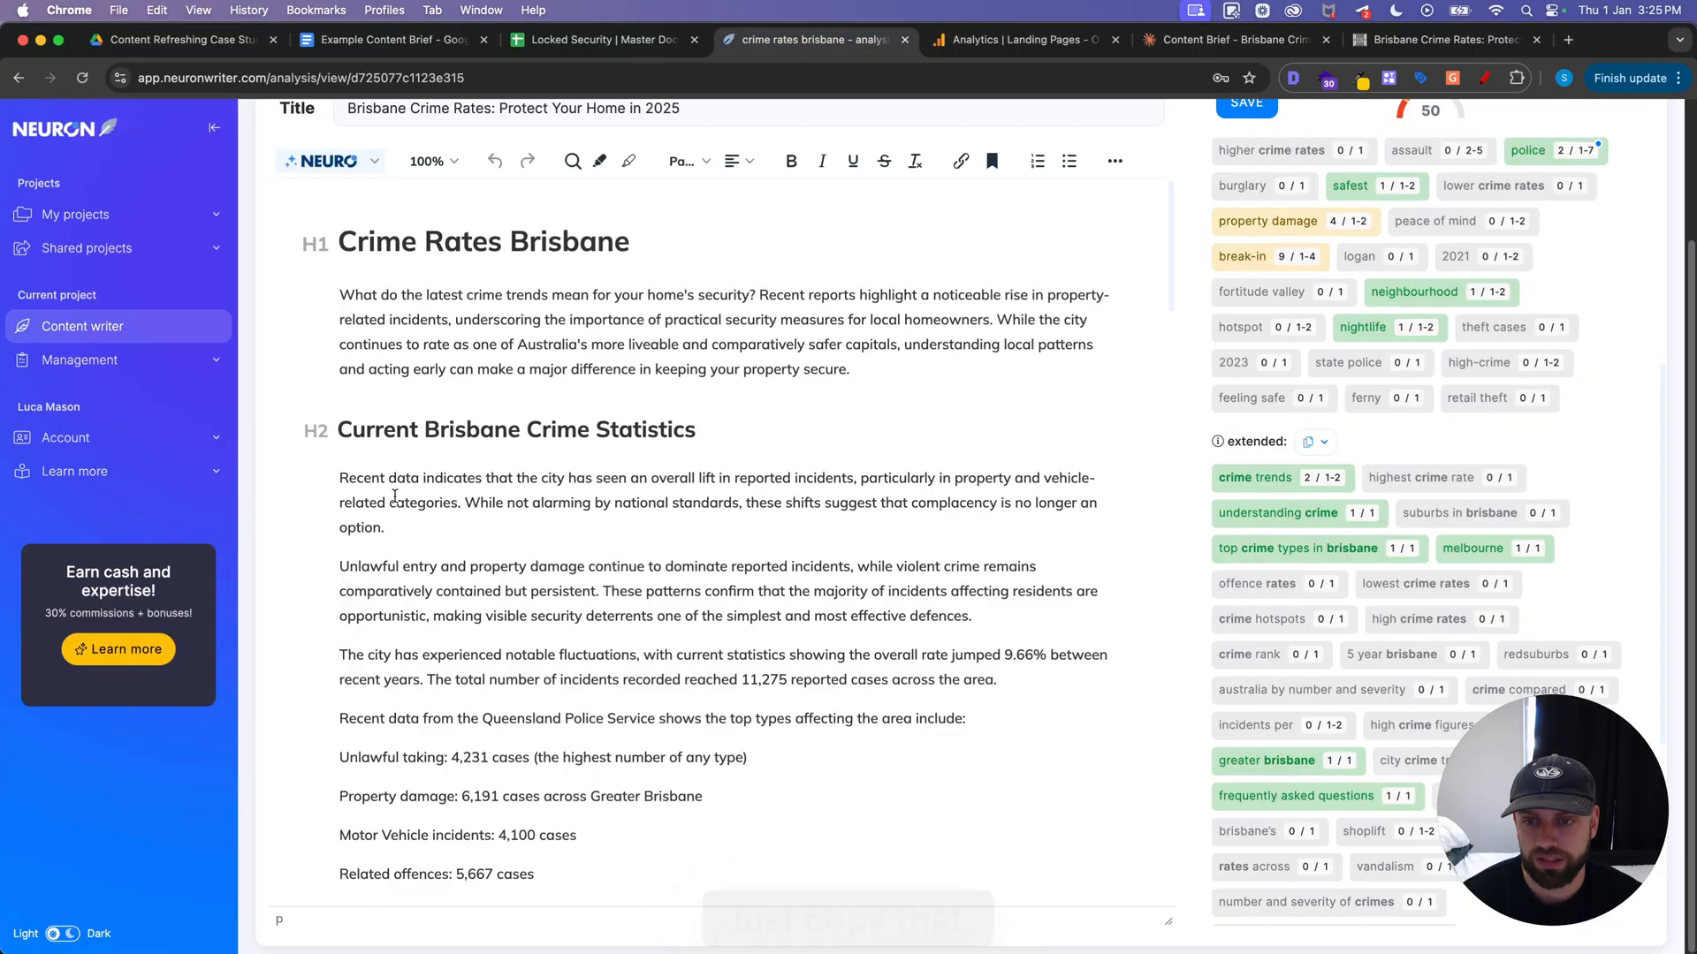
click(394, 496)
key(super+a)
key(BackSpace)
key(super+v)
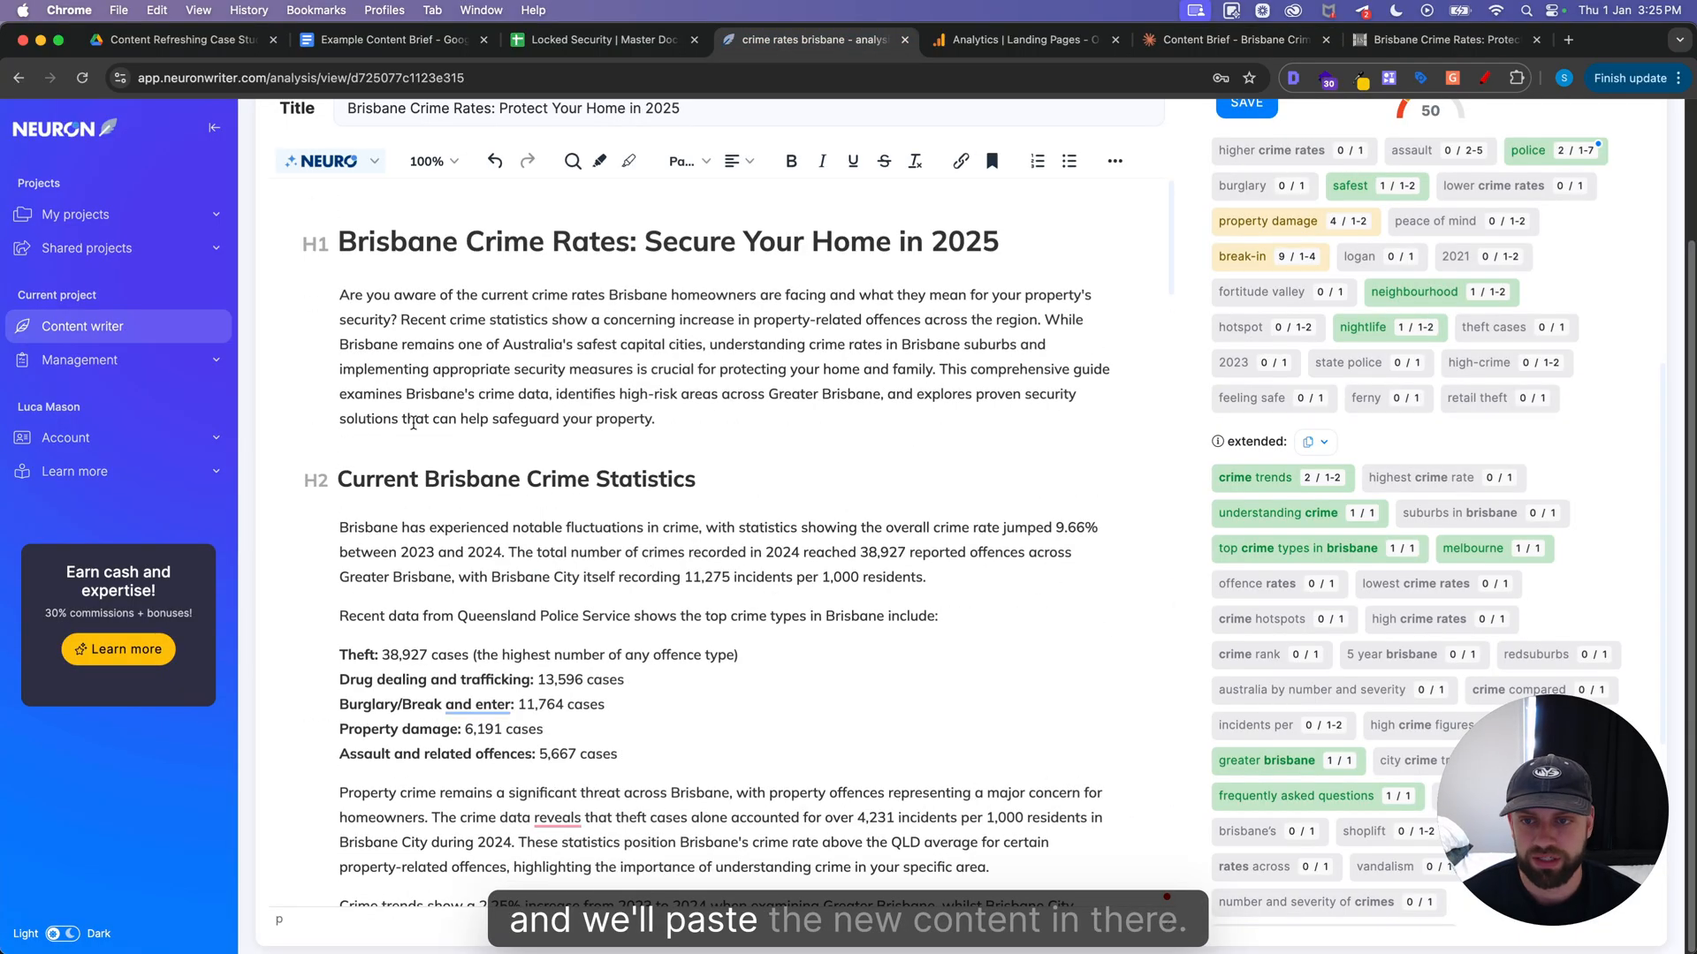
Examine the new article's content score and its usage of the basic and extended terms in NeuronWriter
scroll(442, 447, up, 3)
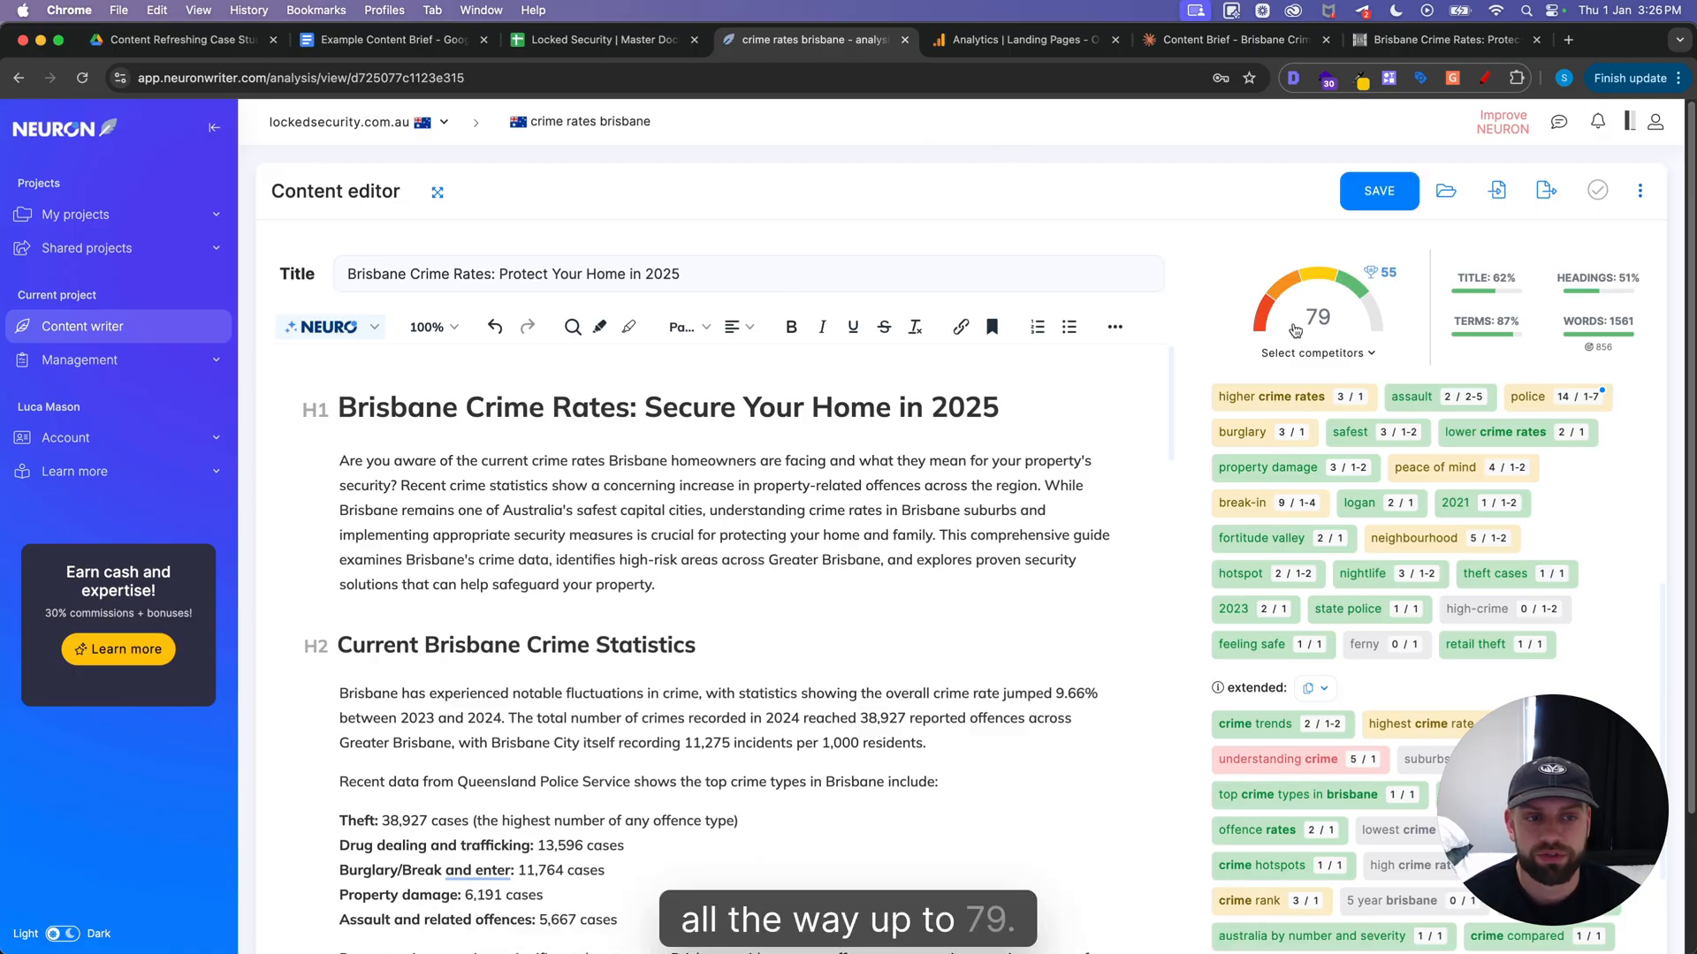
scroll(1212, 314, down, 1)
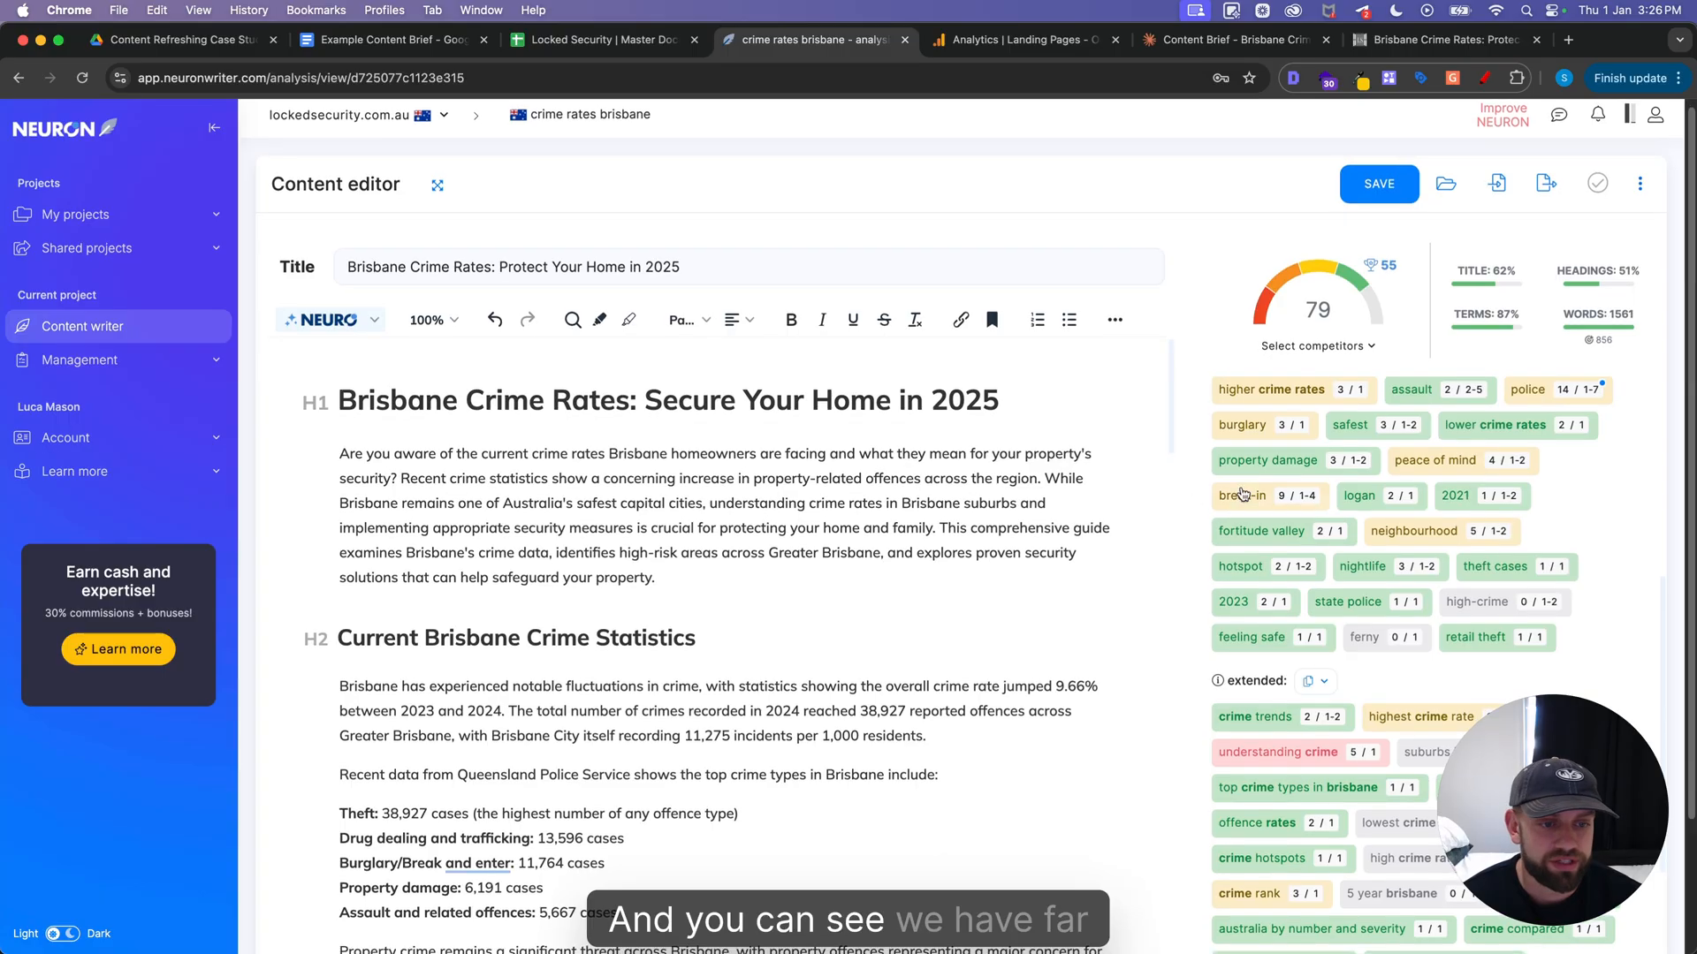
scroll(1317, 526, down, 3)
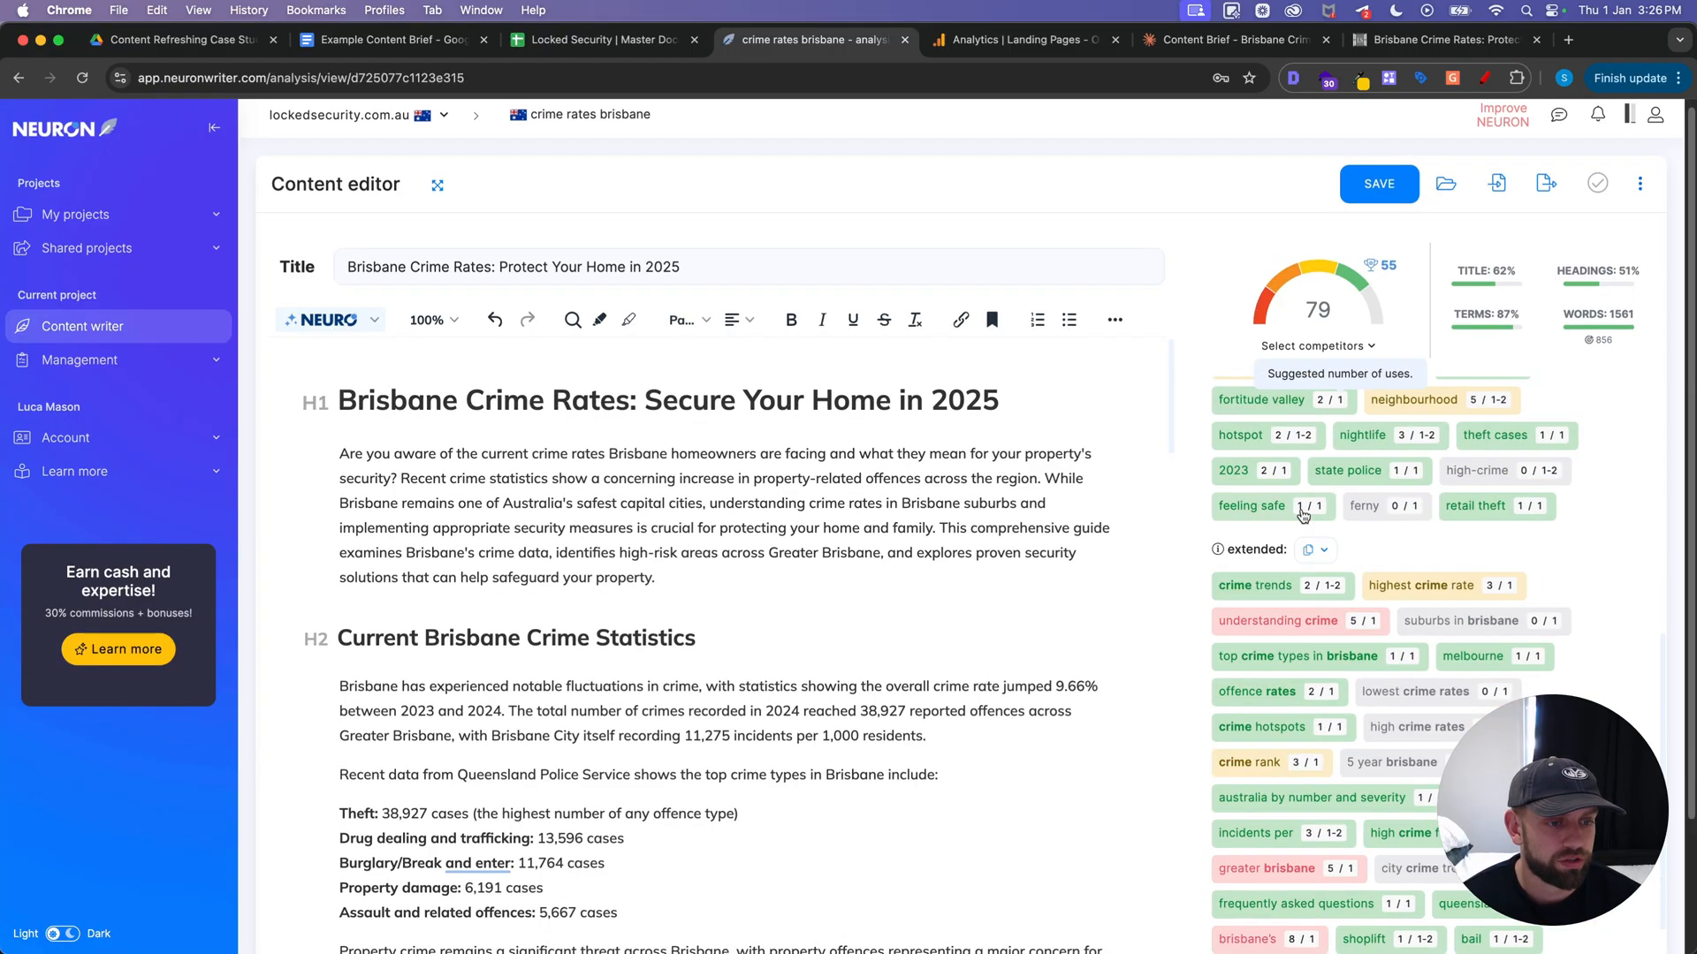
scroll(1336, 519, down, 5)
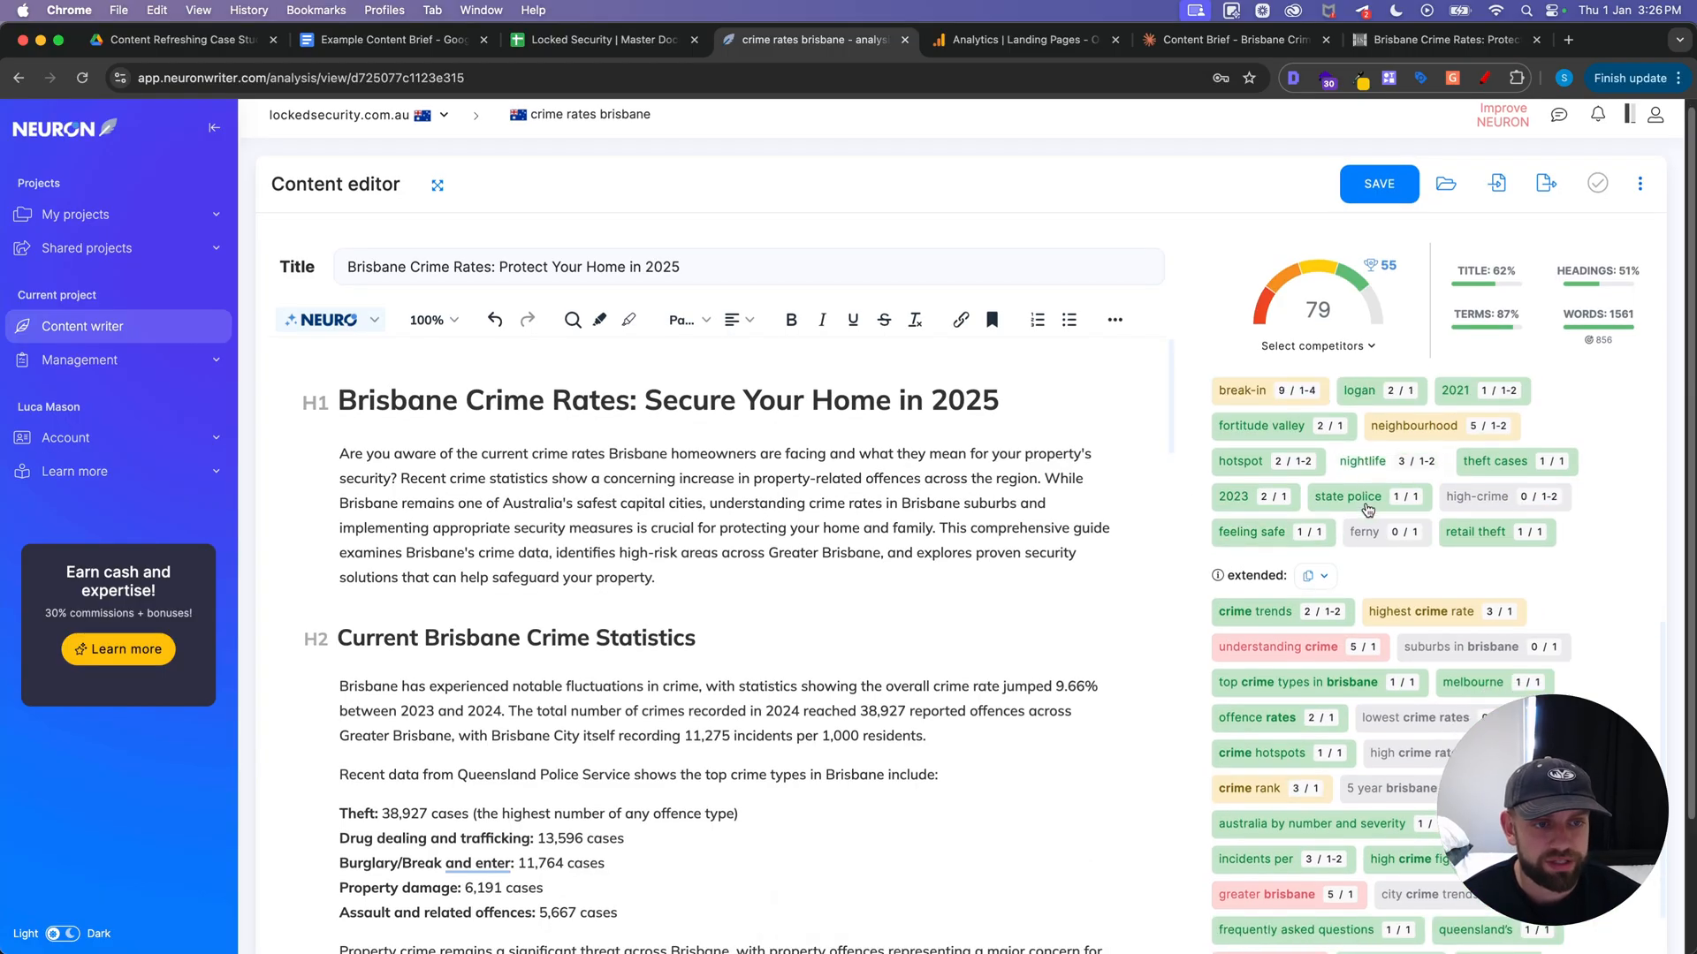
scroll(1425, 590, down, 5)
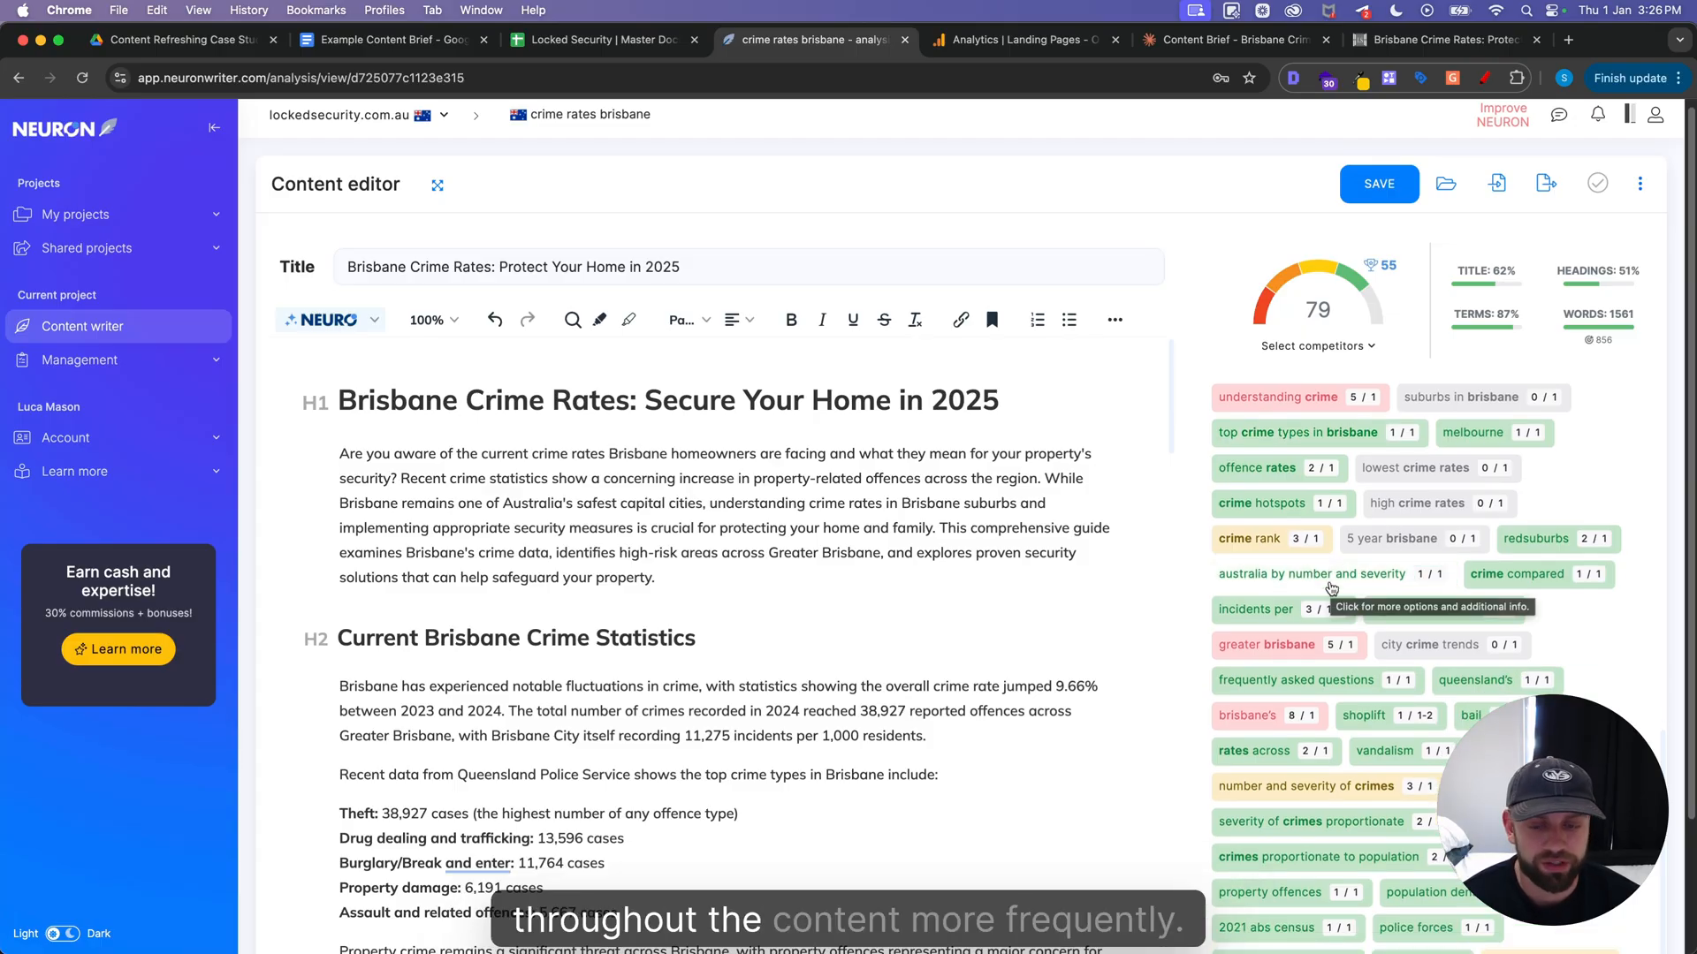
scroll(1332, 589, up, 12)
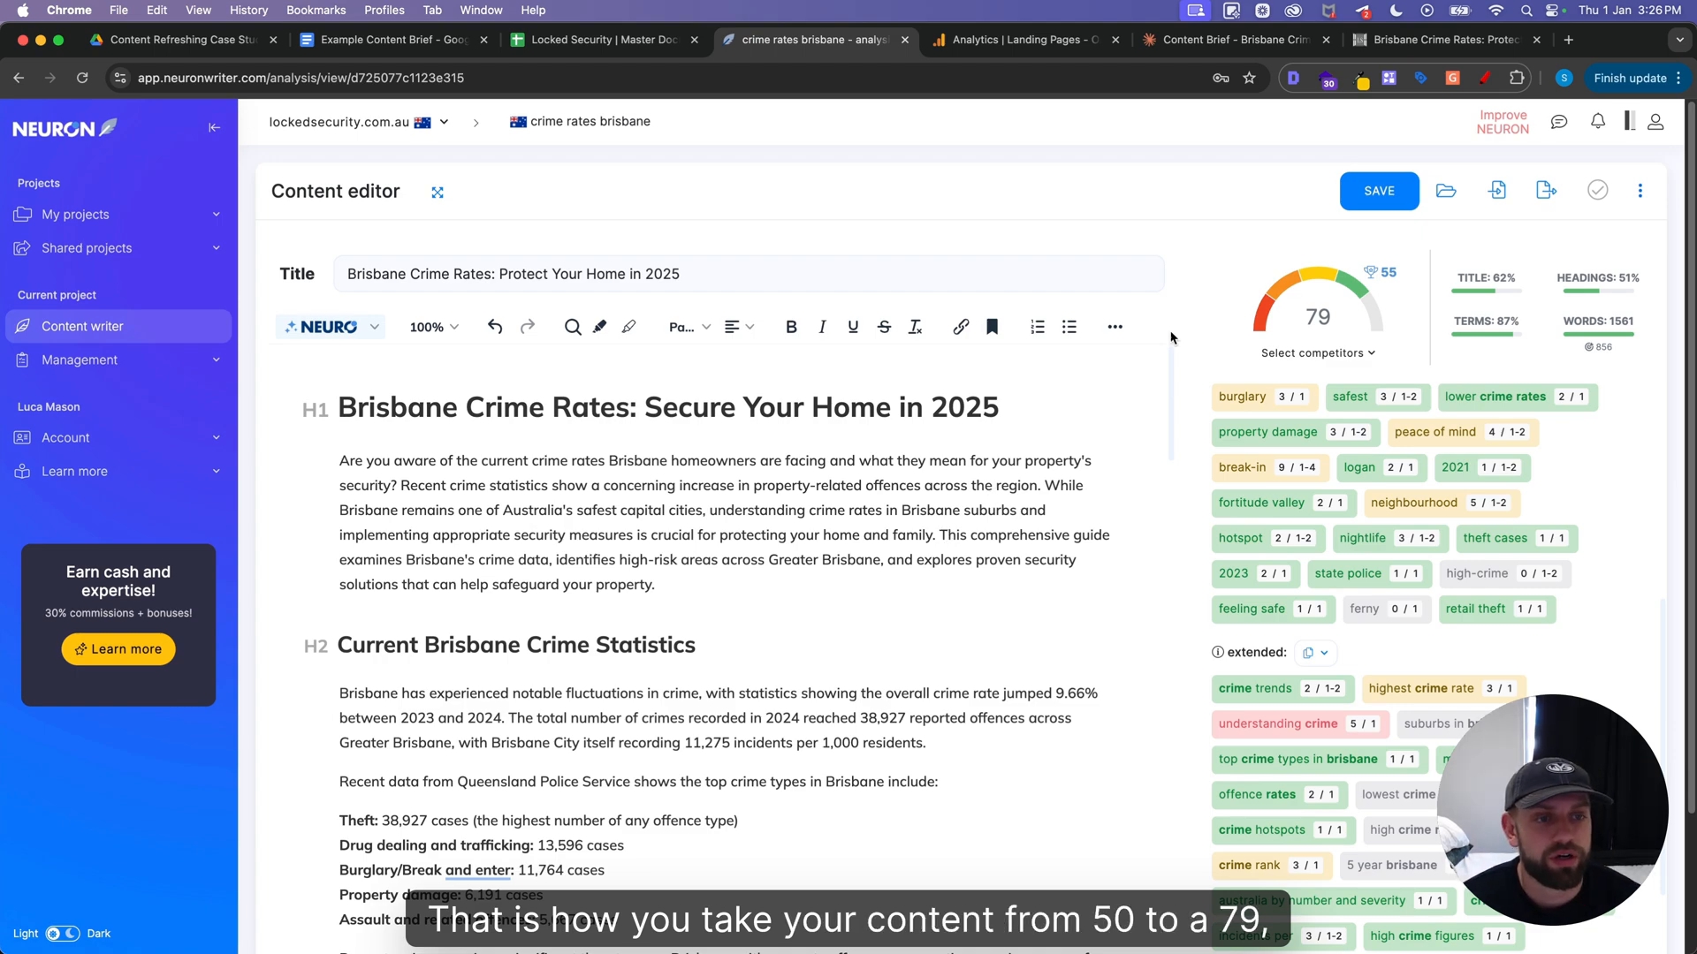
mouse_move(1373, 281)
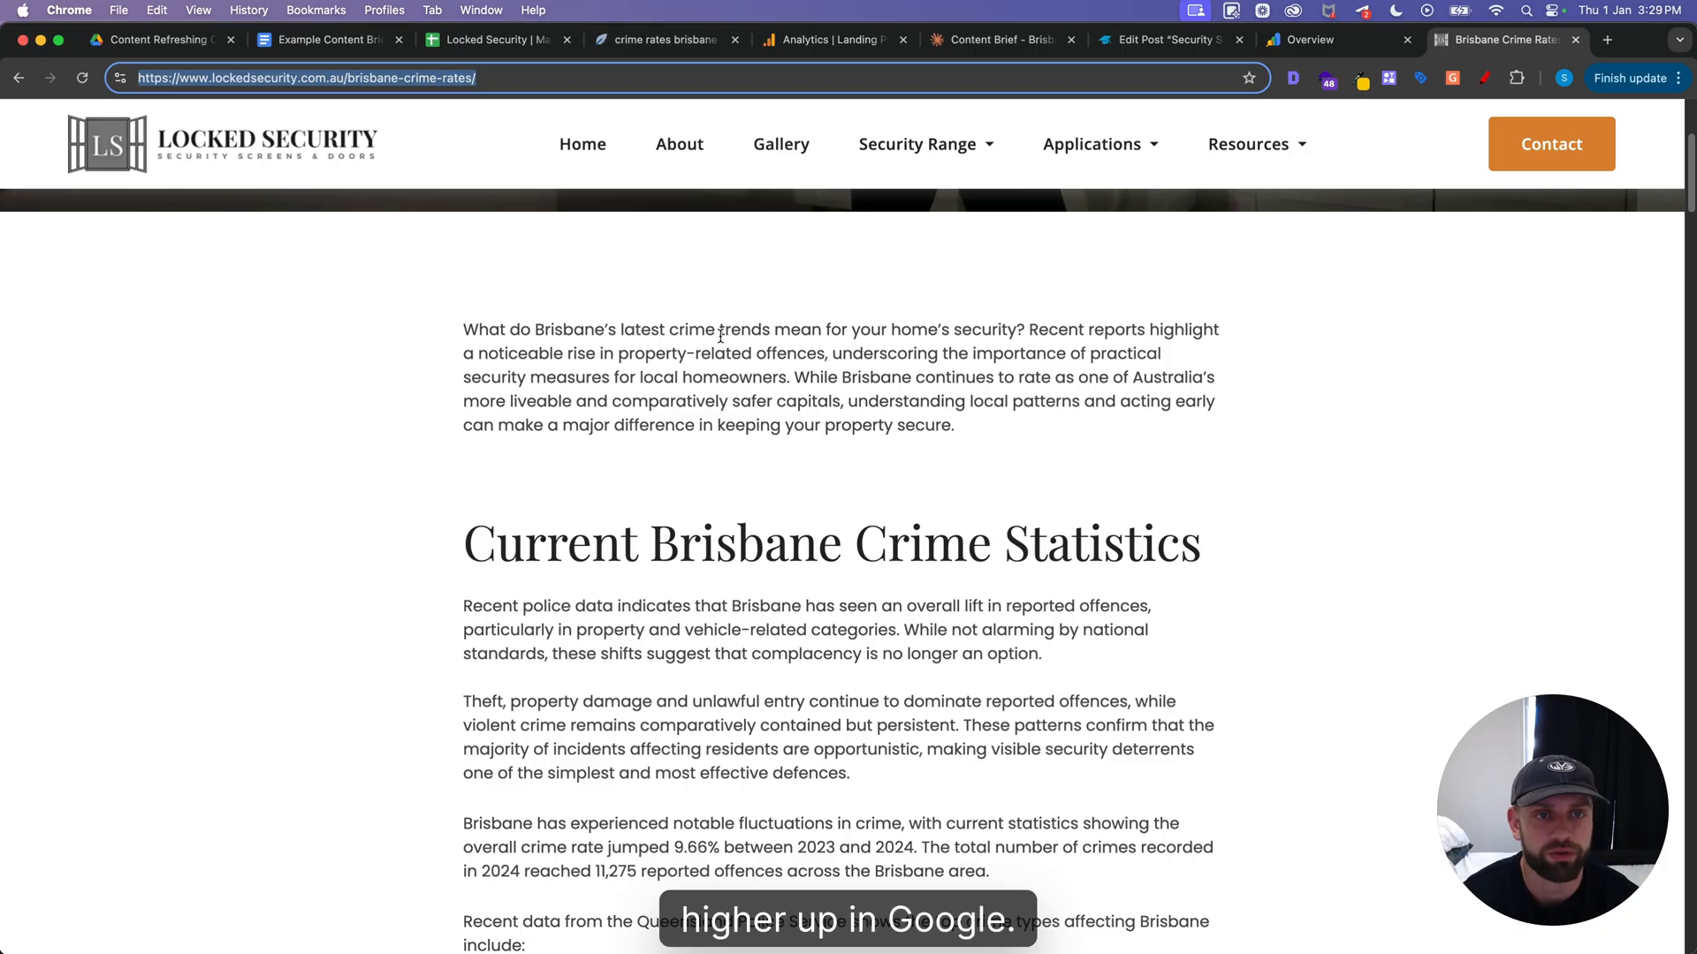
Switch to the WordPress post on security screens for pivot doors and open its publish date settings
click(1154, 39)
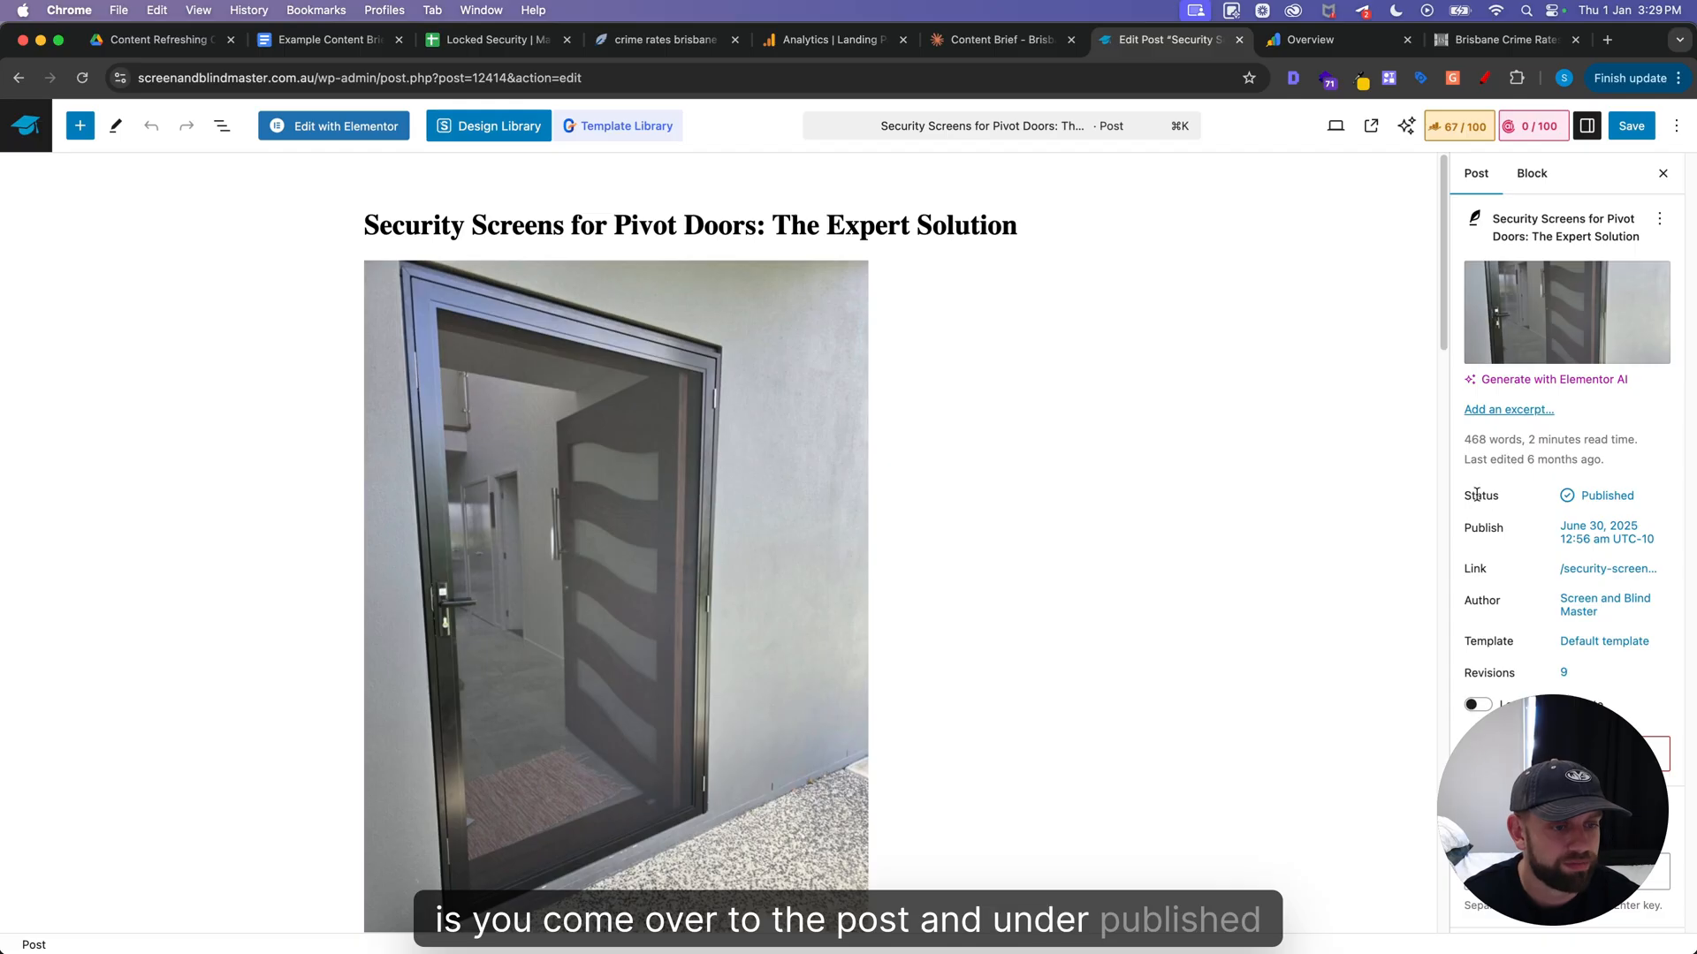
click(1595, 494)
click(1582, 530)
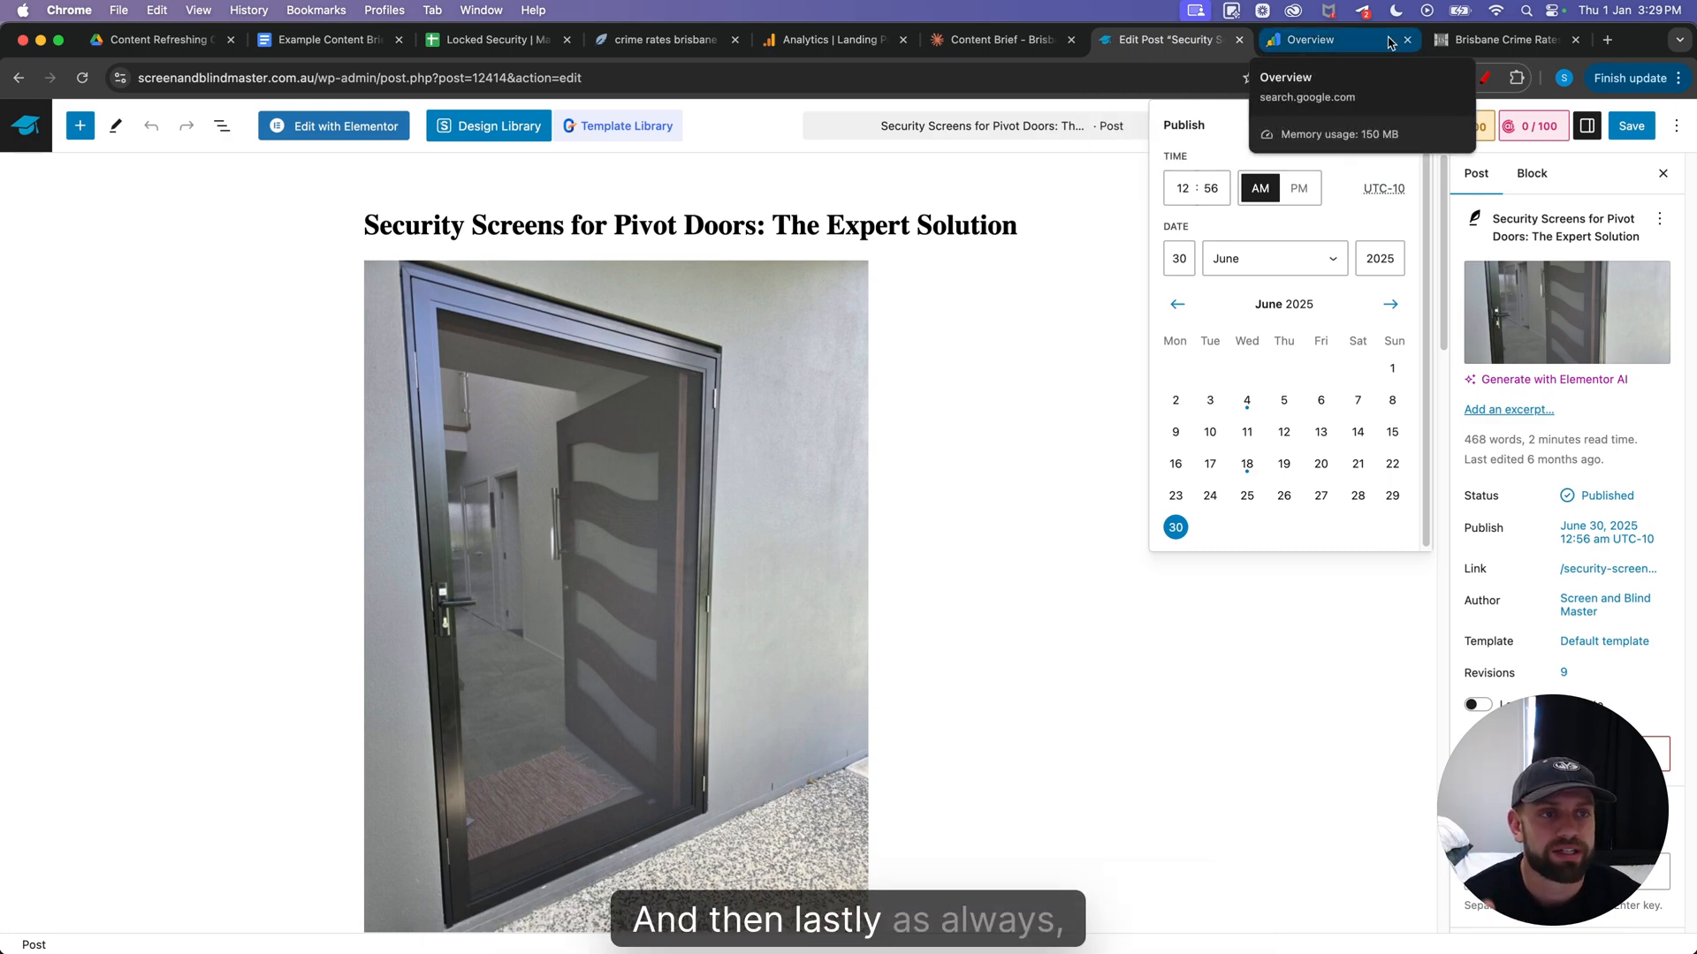
click(1503, 40)
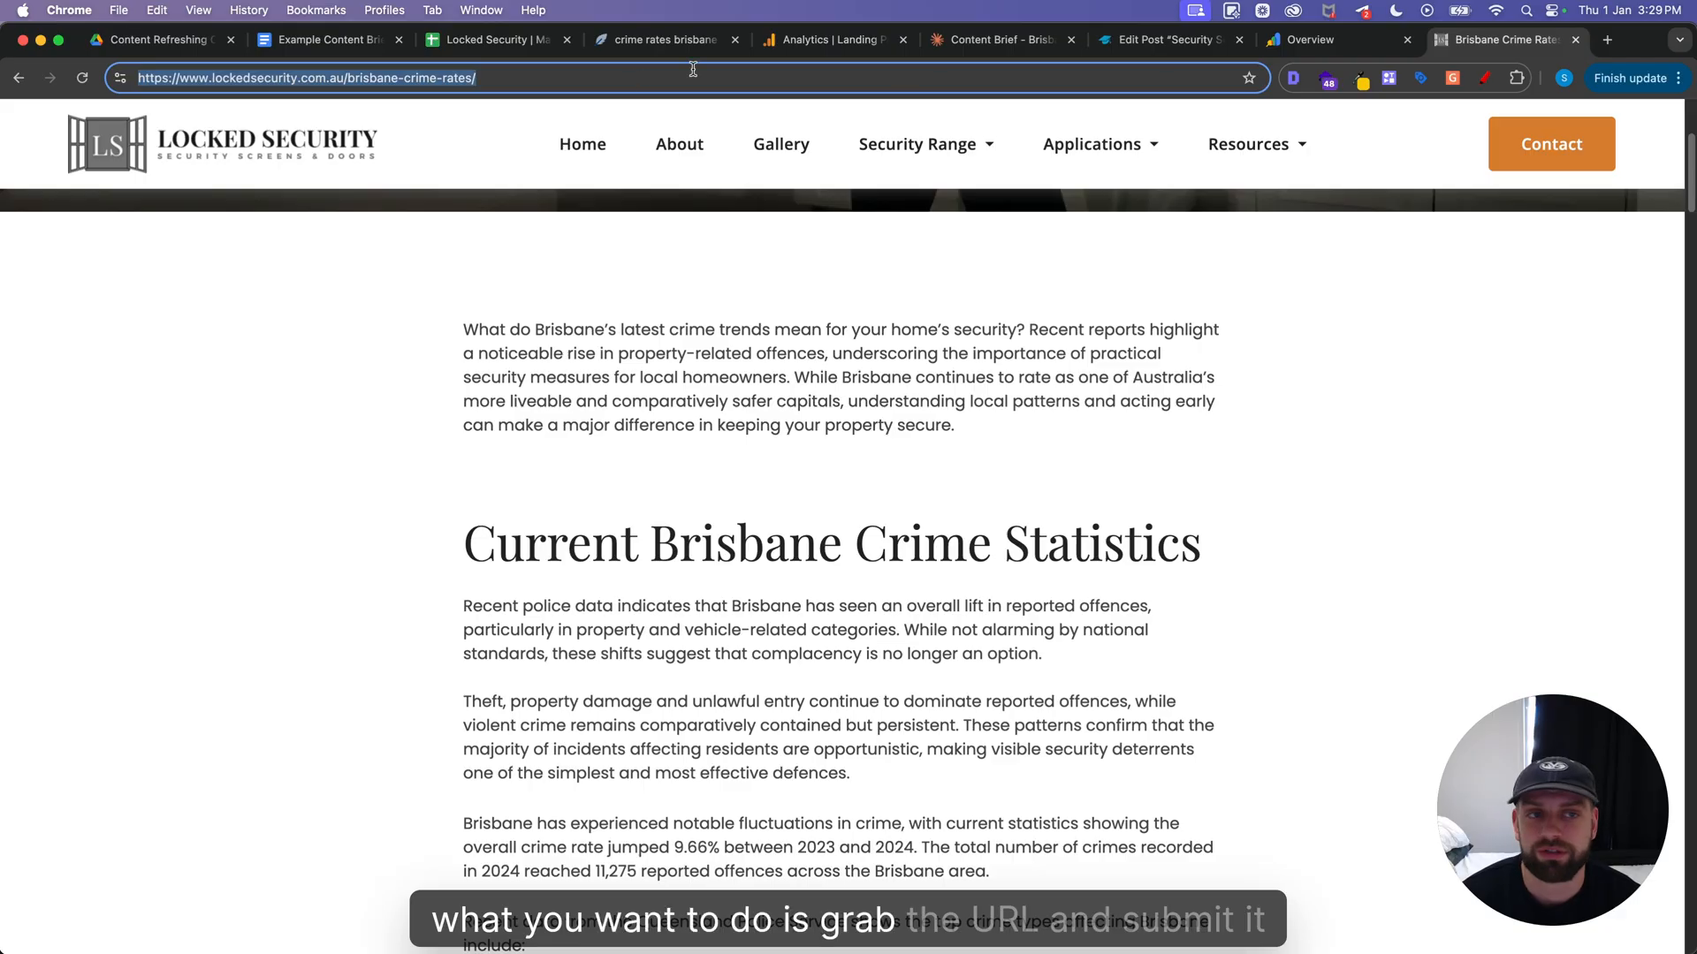
key(super+alt+Left)
click(656, 124)
key(super+v)
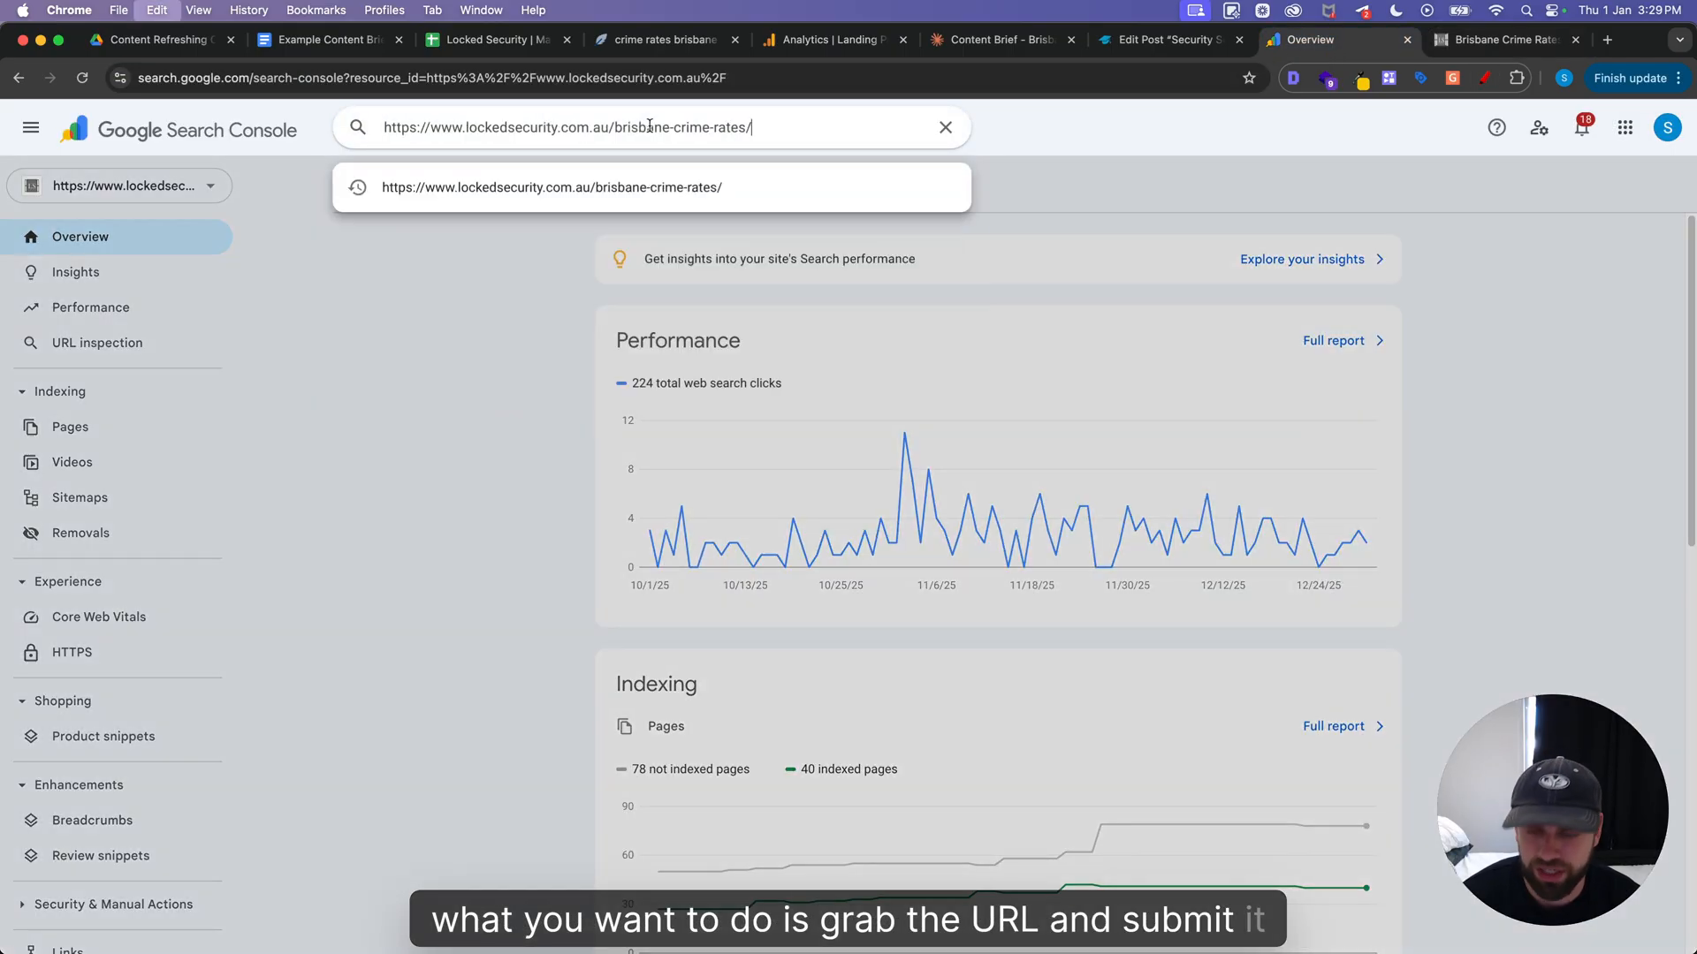
key(Return)
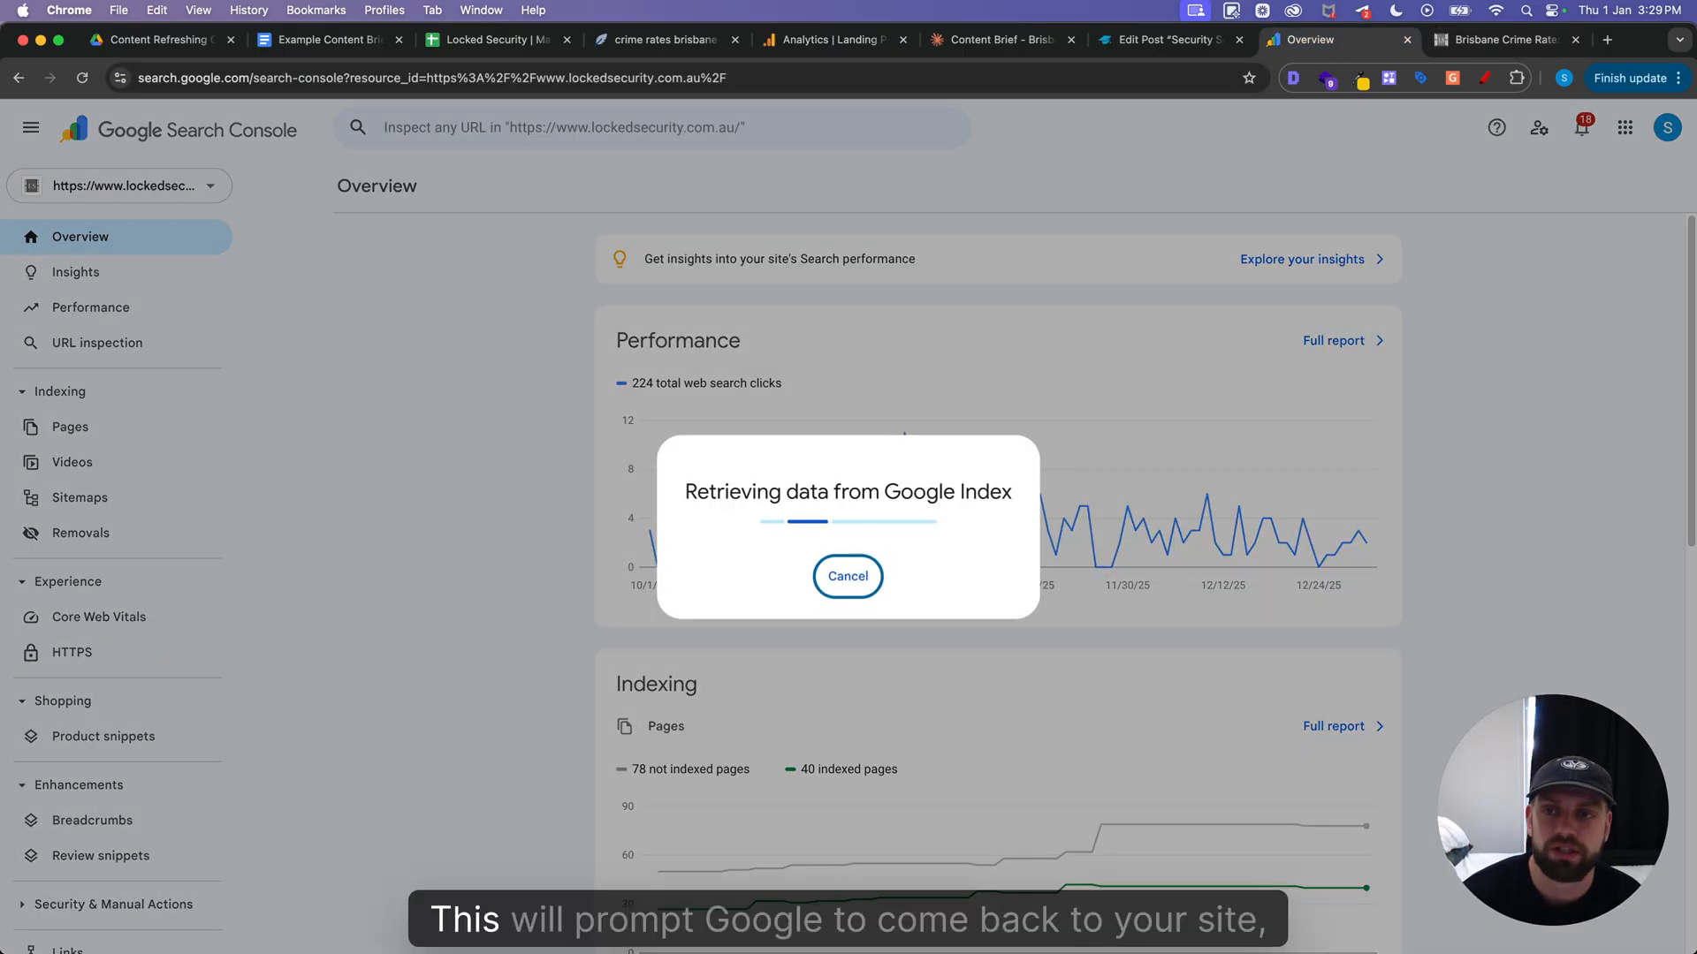